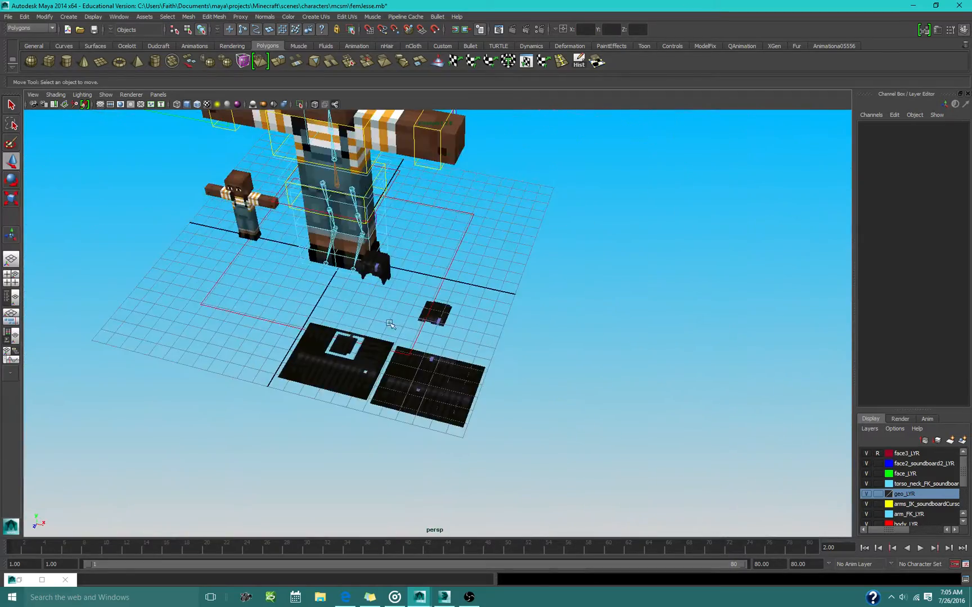
Examine the rigged character, its small copy and the loose dark mesh pieces around the grid in the open scene
alt+middle_drag(391, 325, 419, 407)
scroll(419, 407, up, 2)
alt+drag(419, 408, 453, 417)
scroll(453, 416, up, 2)
scroll(337, 266, down, 2)
alt+drag(338, 266, 335, 349)
scroll(335, 349, up, 2)
alt+middle_drag(335, 348, 368, 236)
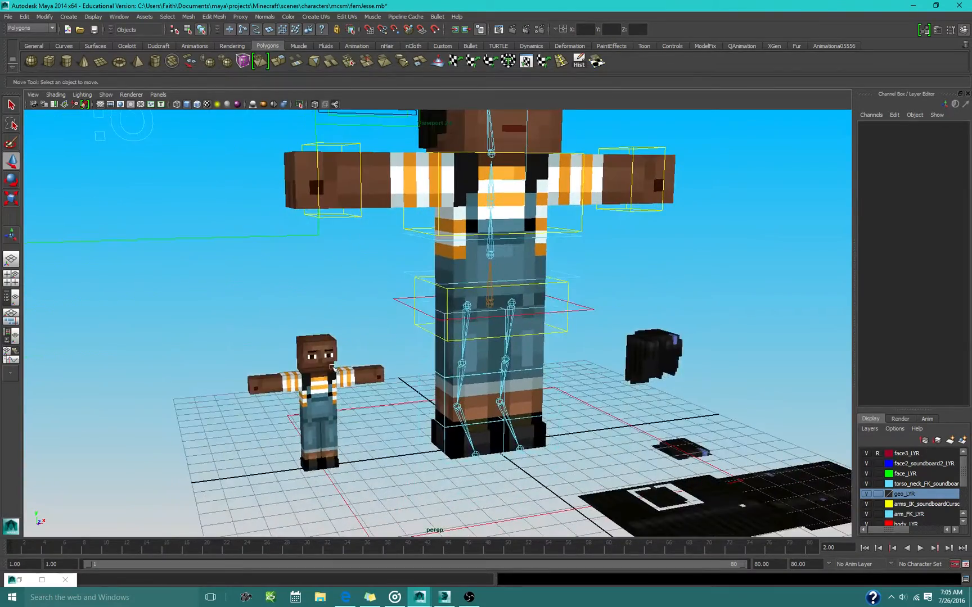
alt+middle_drag(436, 232, 303, 303)
scroll(304, 304, down, 3)
alt+drag(303, 303, 263, 325)
alt+middle_drag(264, 325, 274, 260)
Create a new empty scene in place of the open character scene
click(9, 16)
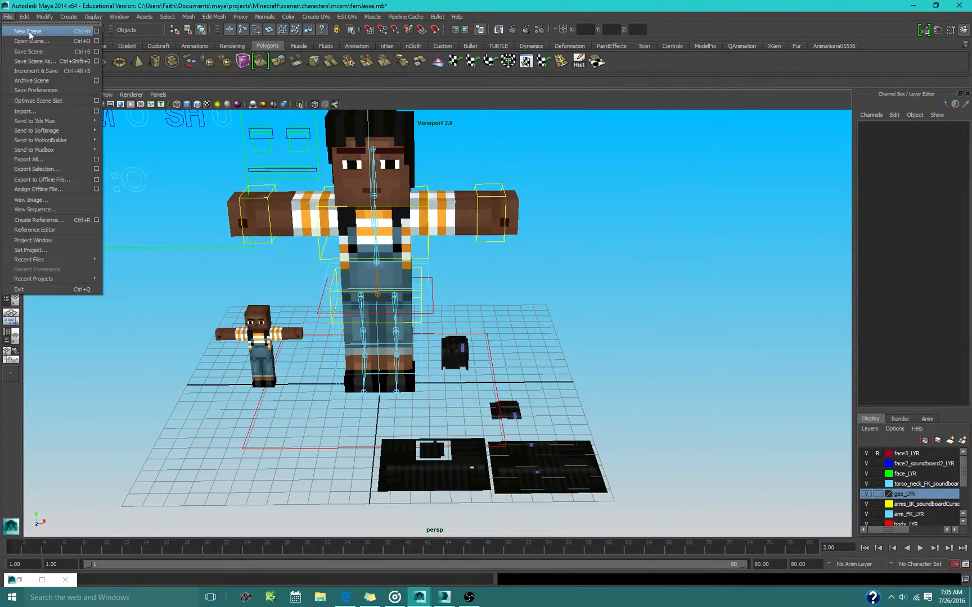
click(29, 31)
click(429, 302)
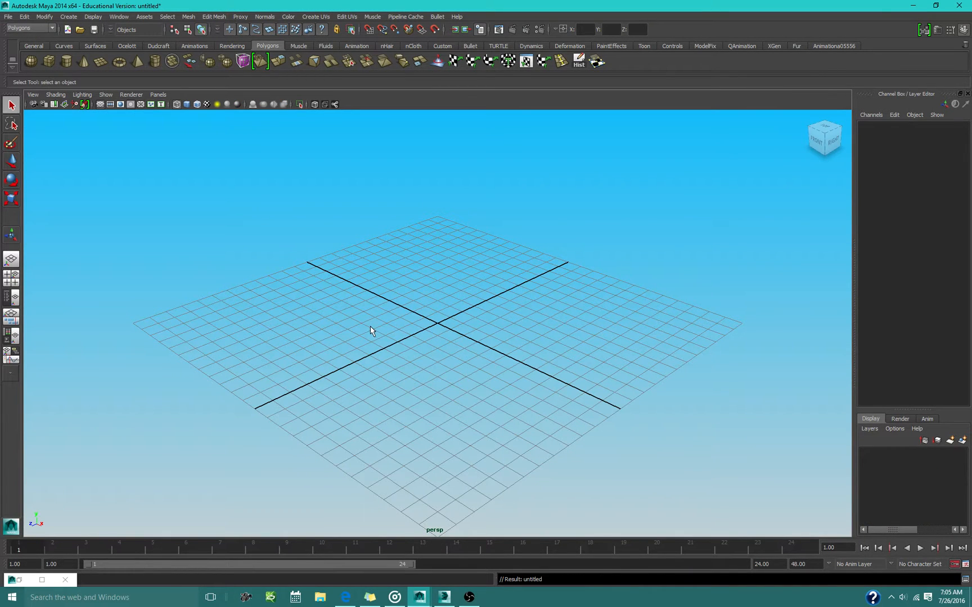
Switch to 3ds Max and dismiss its welcome screen
click(446, 597)
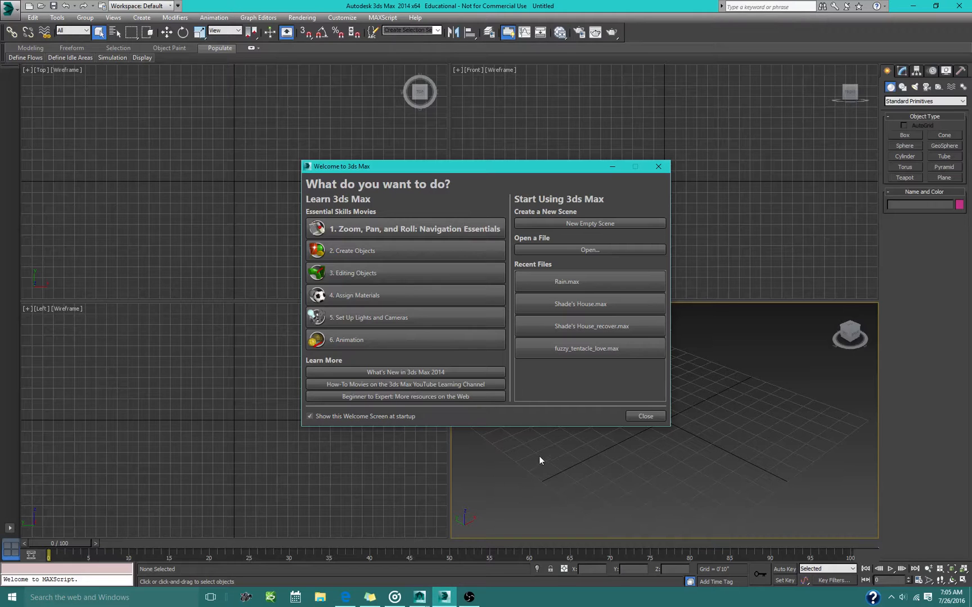
click(645, 416)
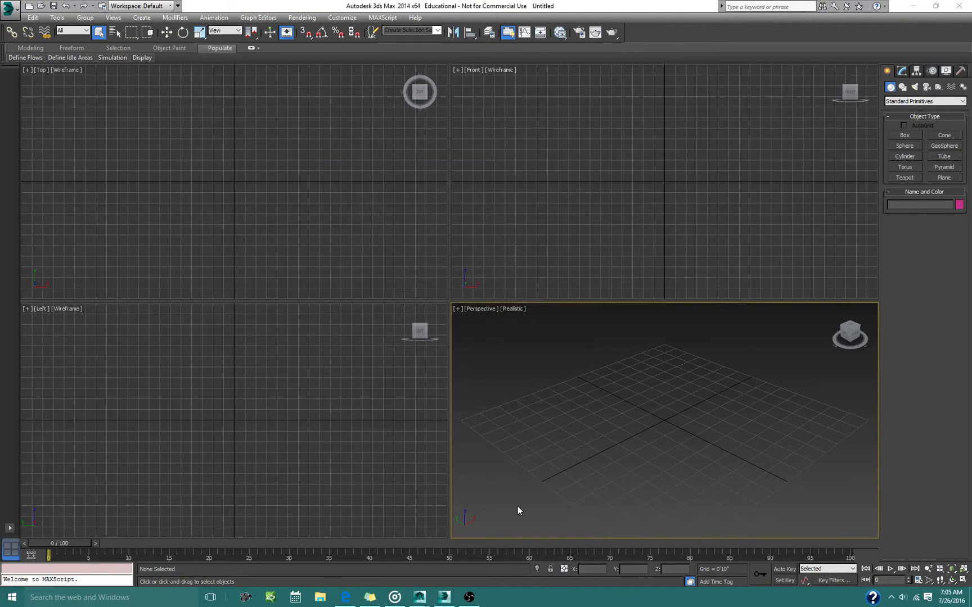
click(382, 18)
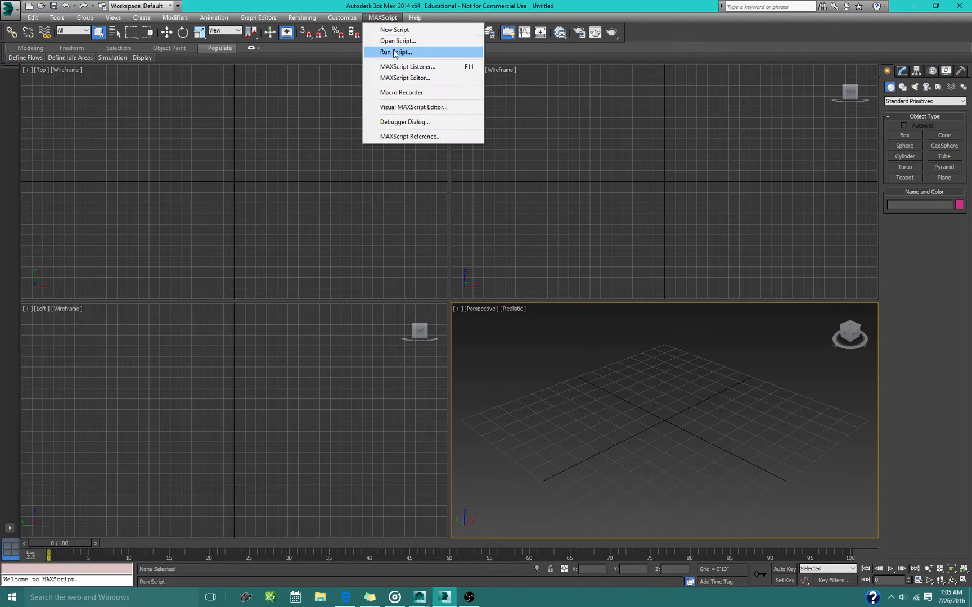
click(413, 54)
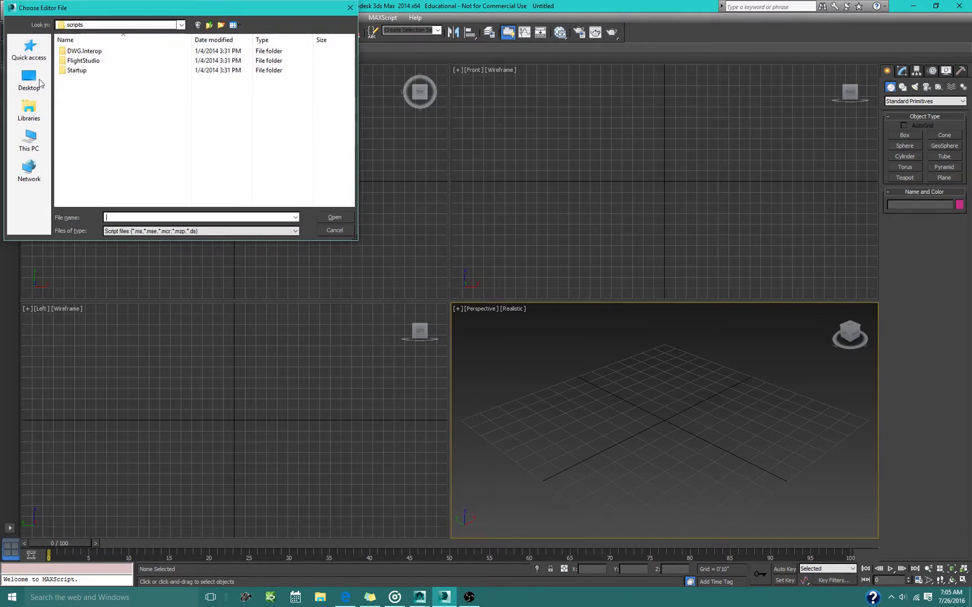
click(29, 78)
scroll(178, 143, up, 5)
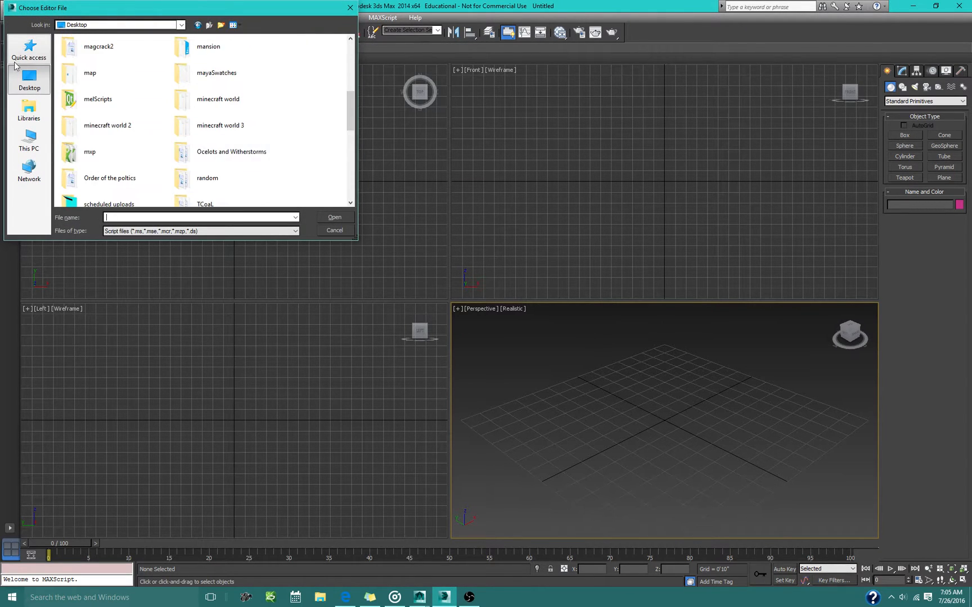
click(31, 50)
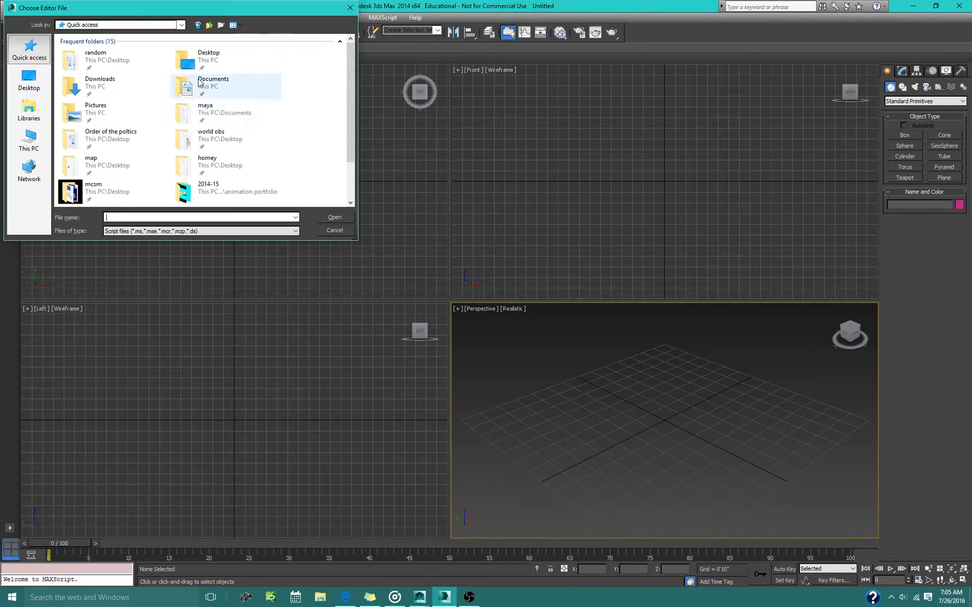
double_click(117, 90)
click(292, 92)
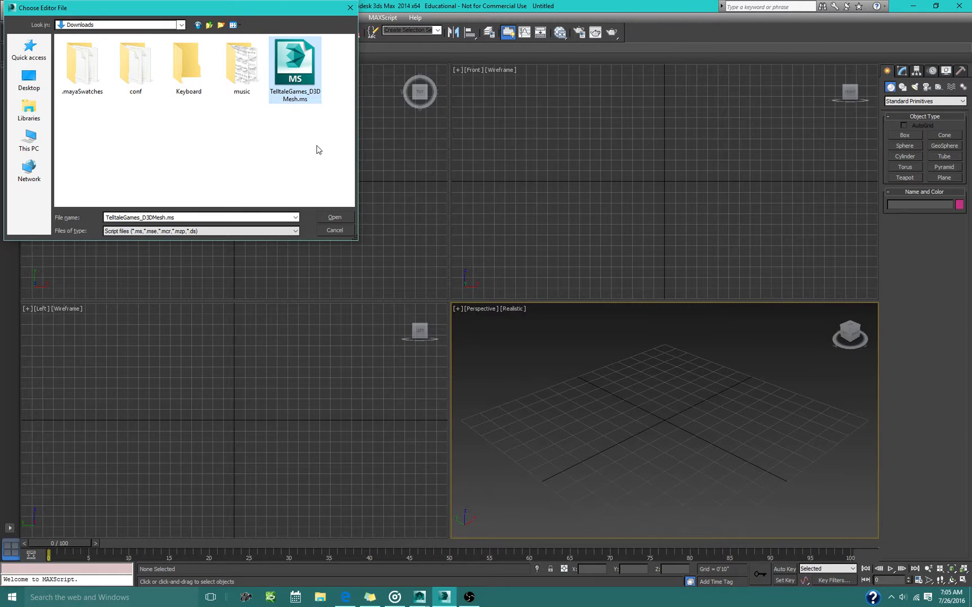
click(337, 232)
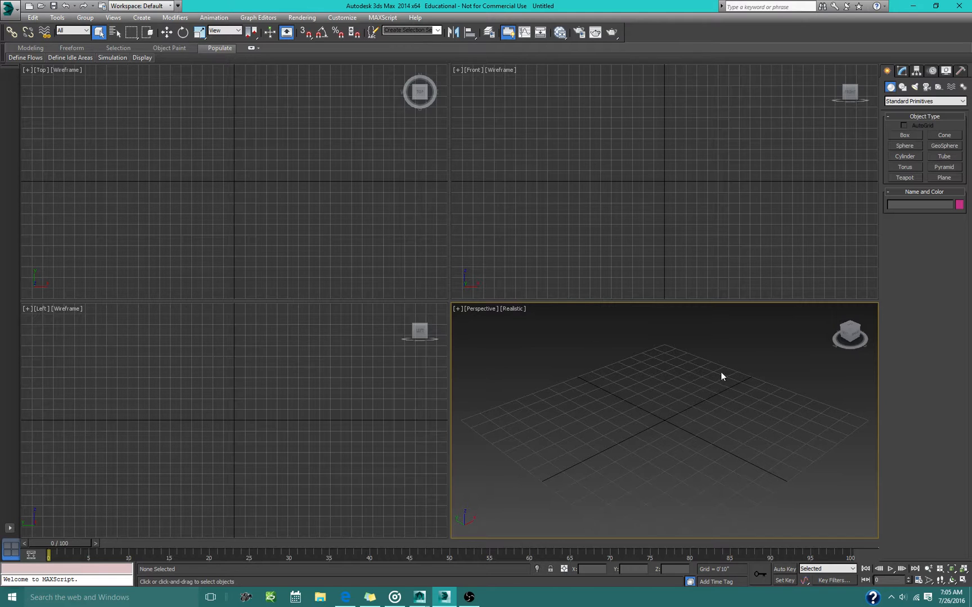
drag(621, 462, 605, 484)
double_click(439, 7)
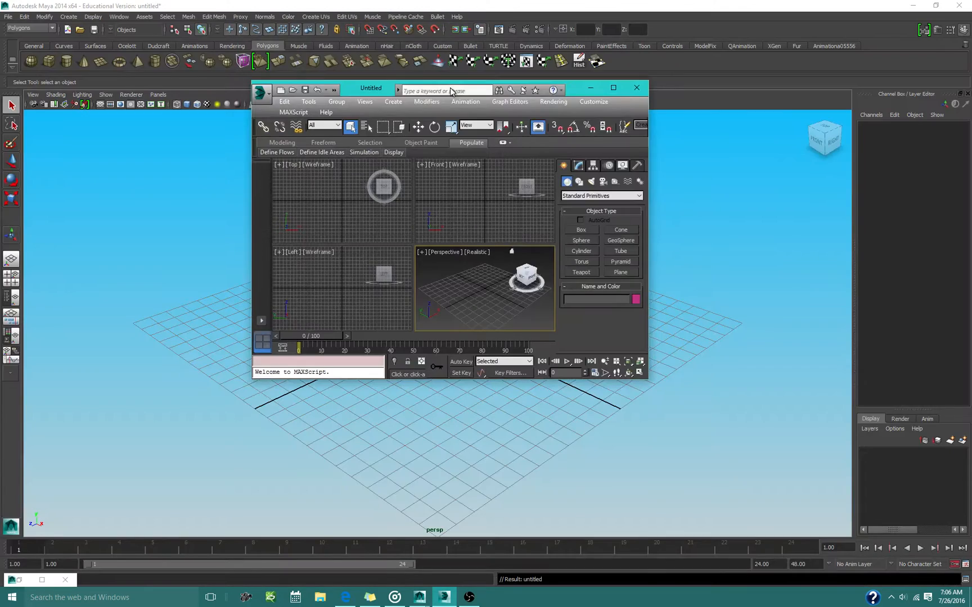
click(615, 87)
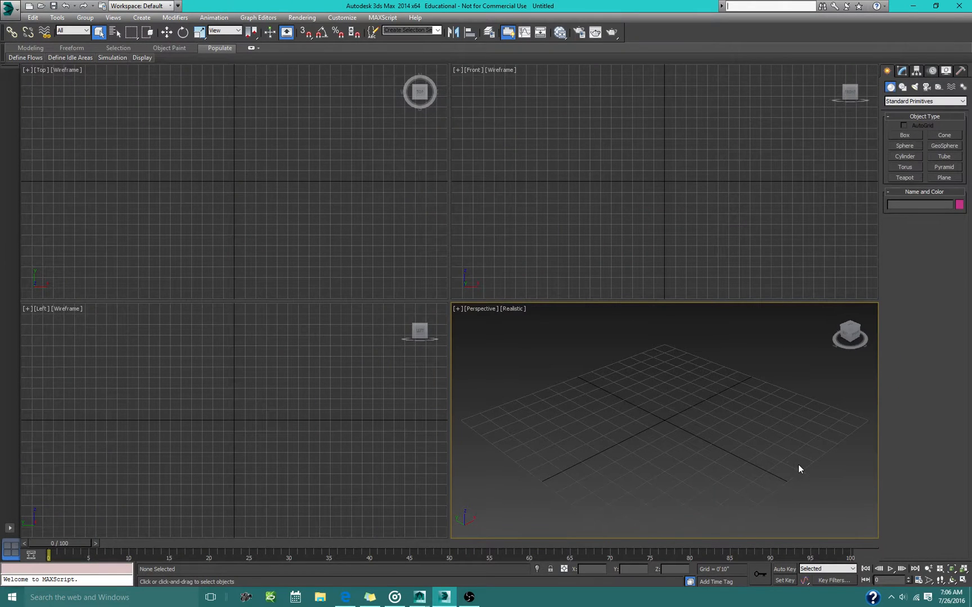
click(477, 600)
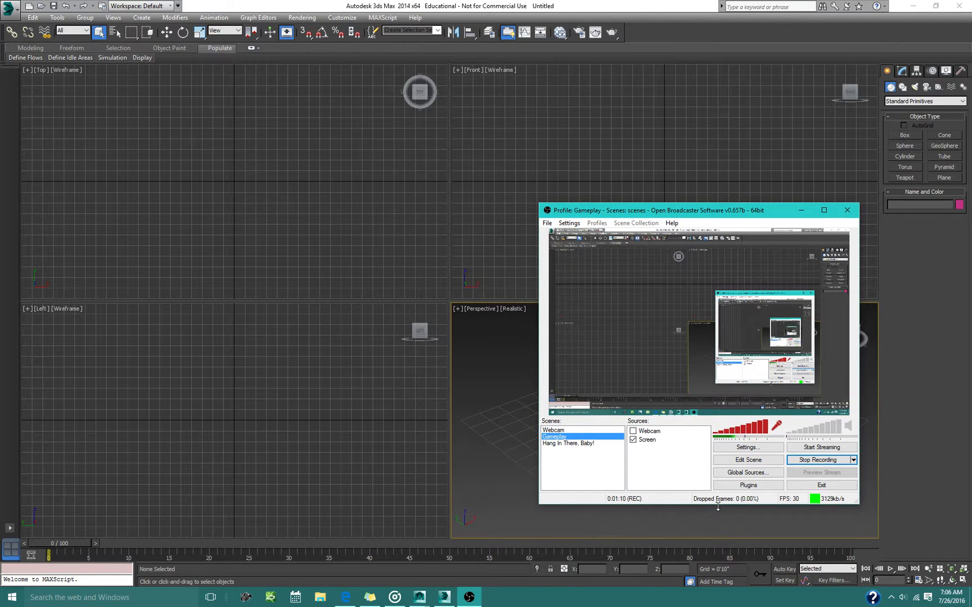
click(802, 211)
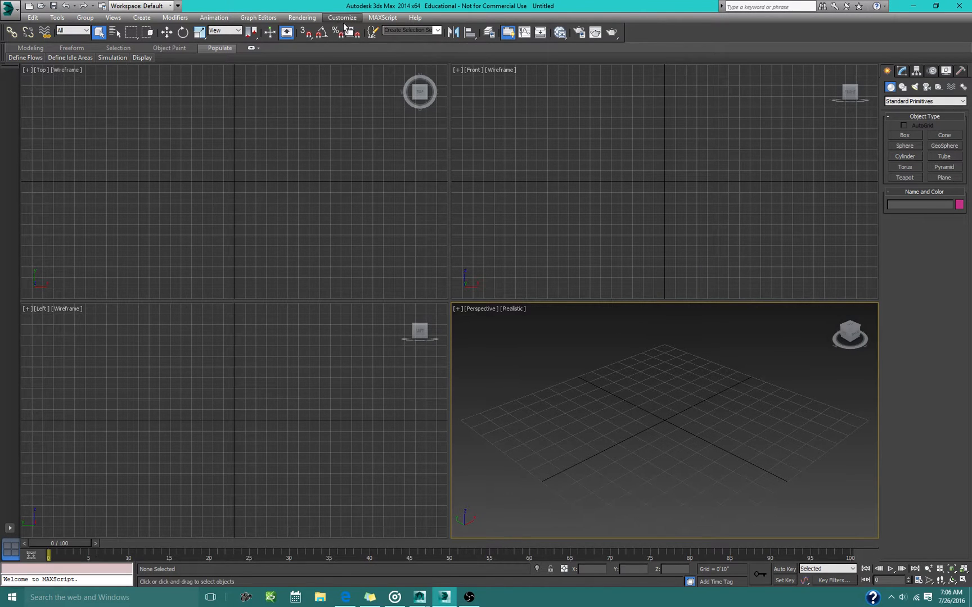
Run the MAXScript file TelltaleGames_D3DMesh.ms from the Downloads folder
click(377, 18)
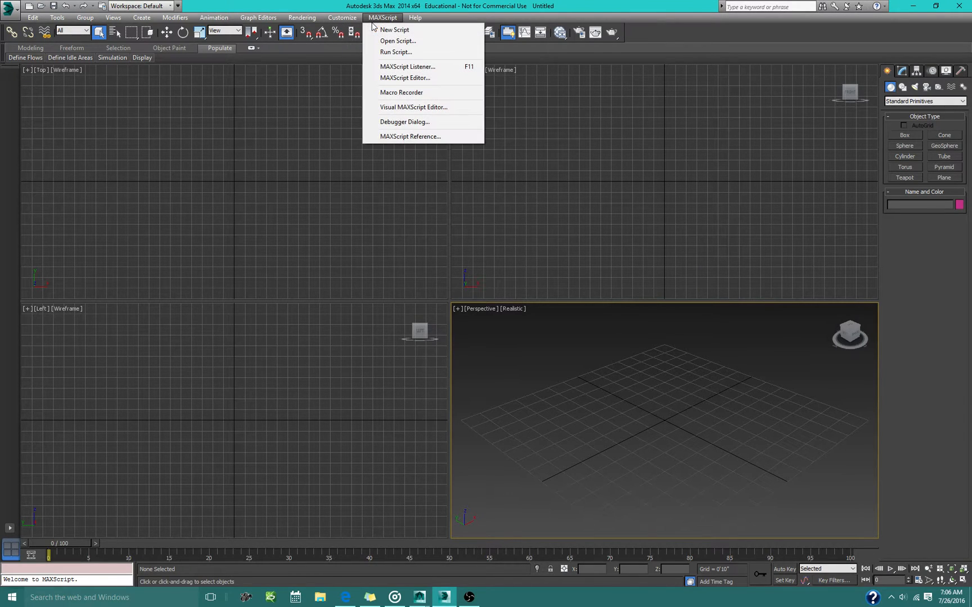
click(412, 55)
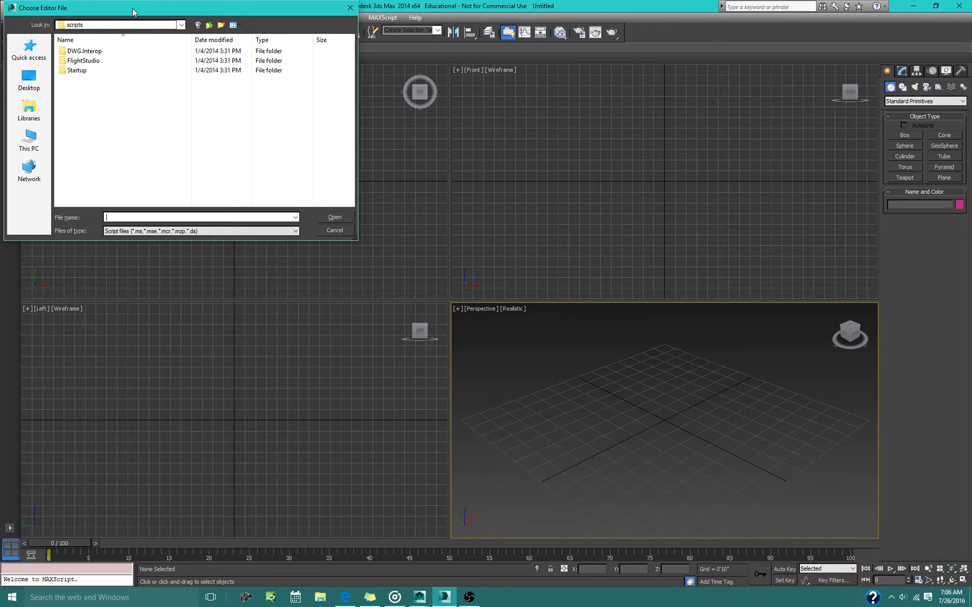
drag(133, 12, 440, 157)
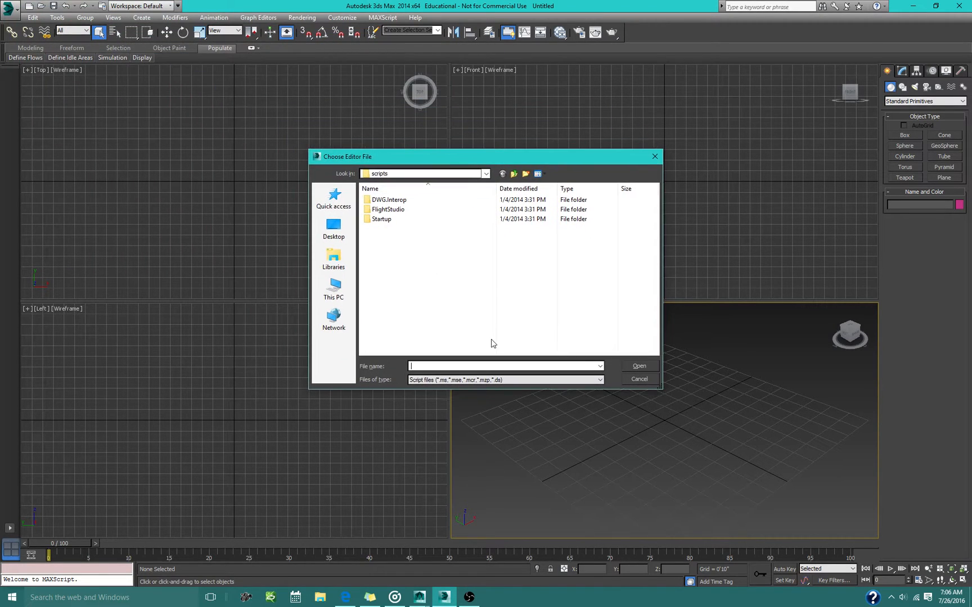
click(345, 209)
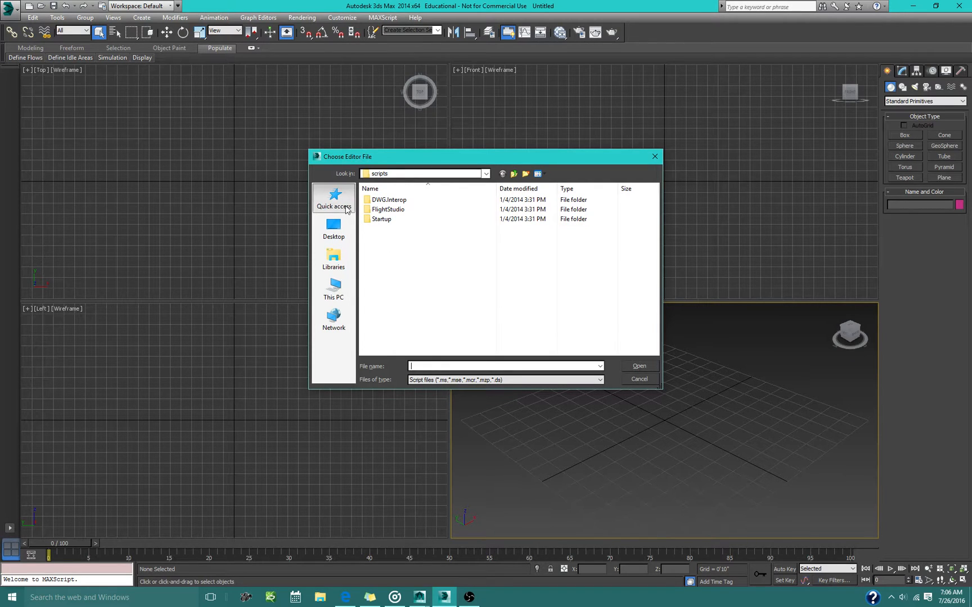
double_click(415, 239)
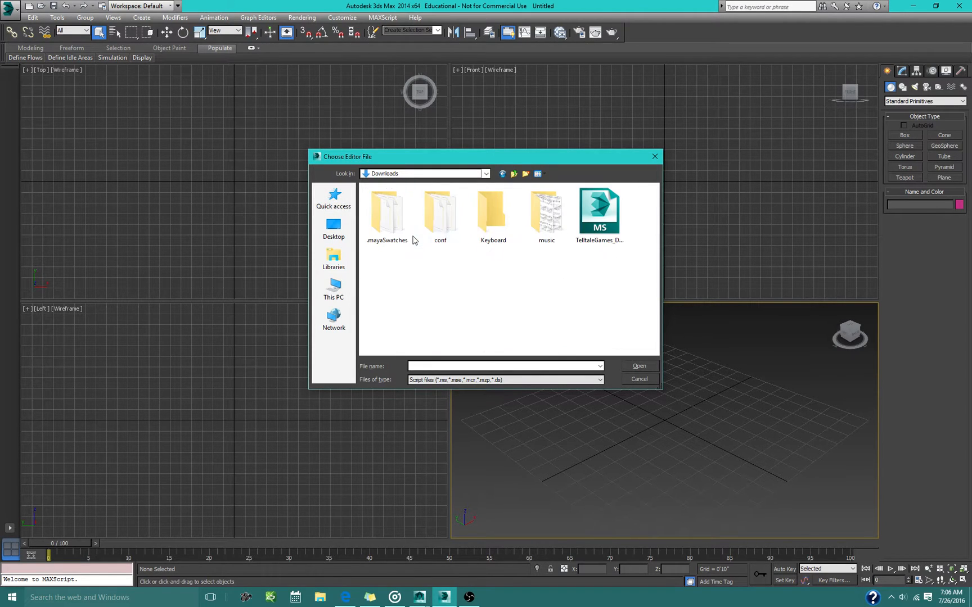
click(576, 233)
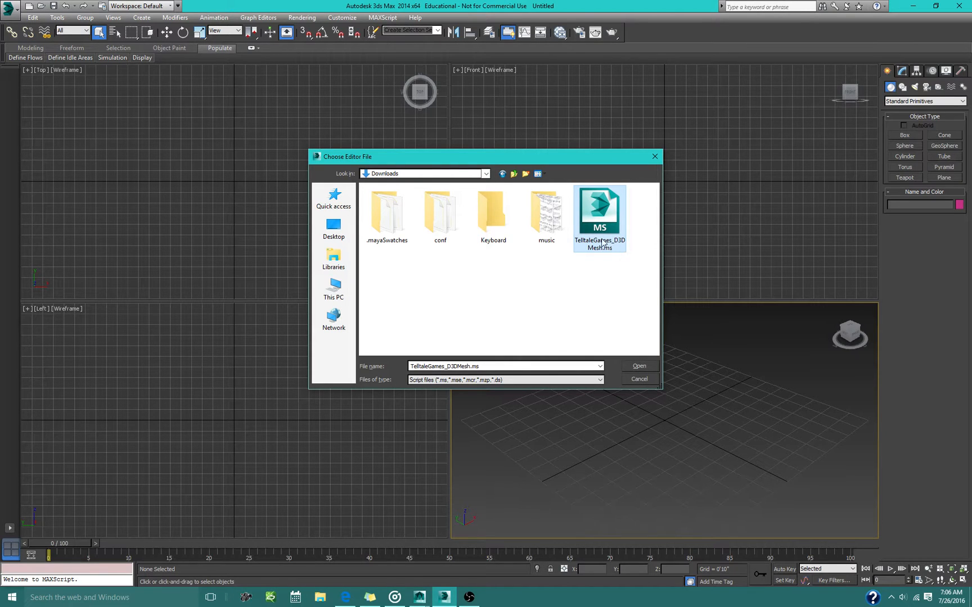
click(632, 366)
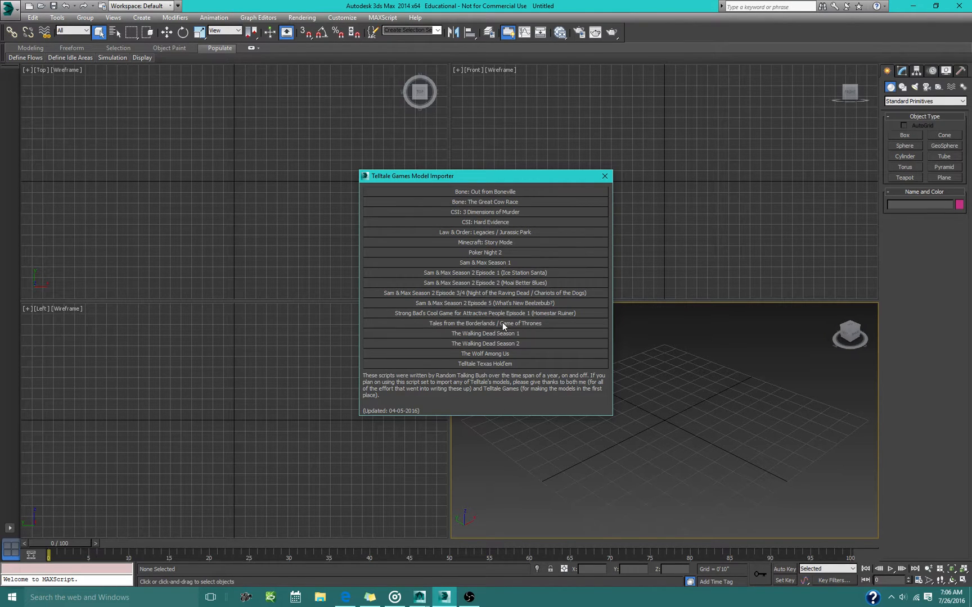
Import all the skM1_jesse D3DMESH files from the mcsm jesse folder with the Minecraft: Story Mode importer, using no skeleton file
click(503, 244)
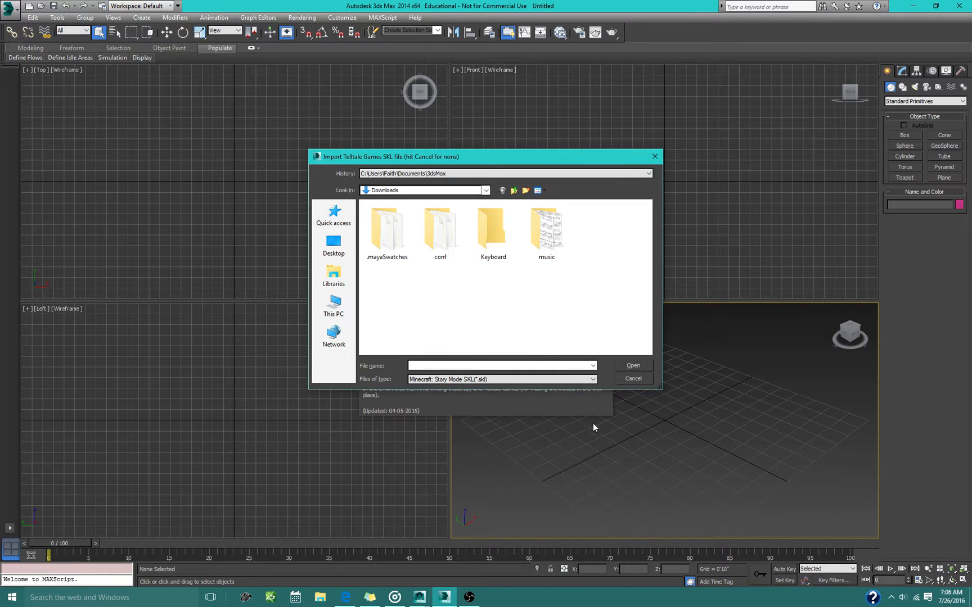
click(633, 379)
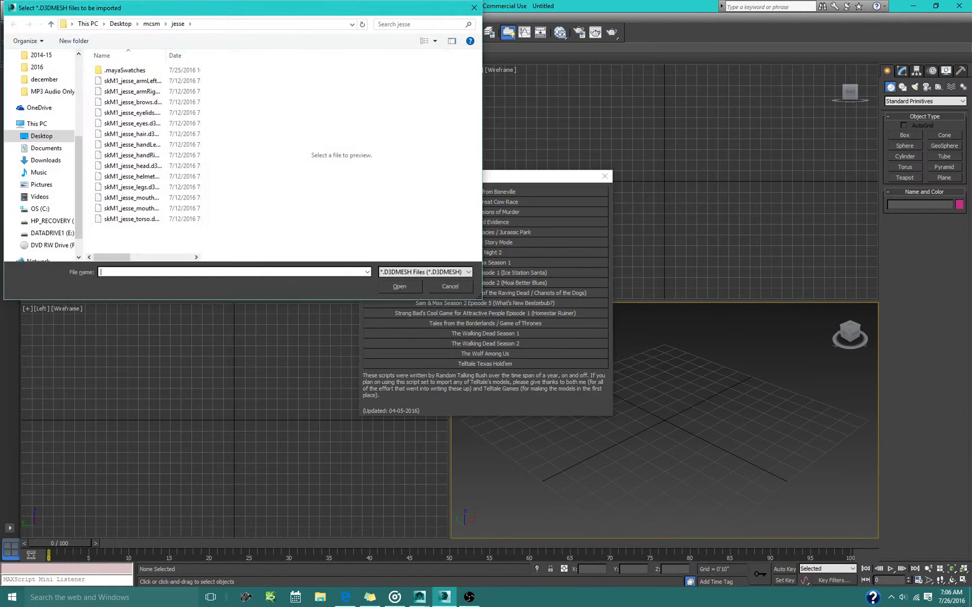
drag(273, 11, 568, 149)
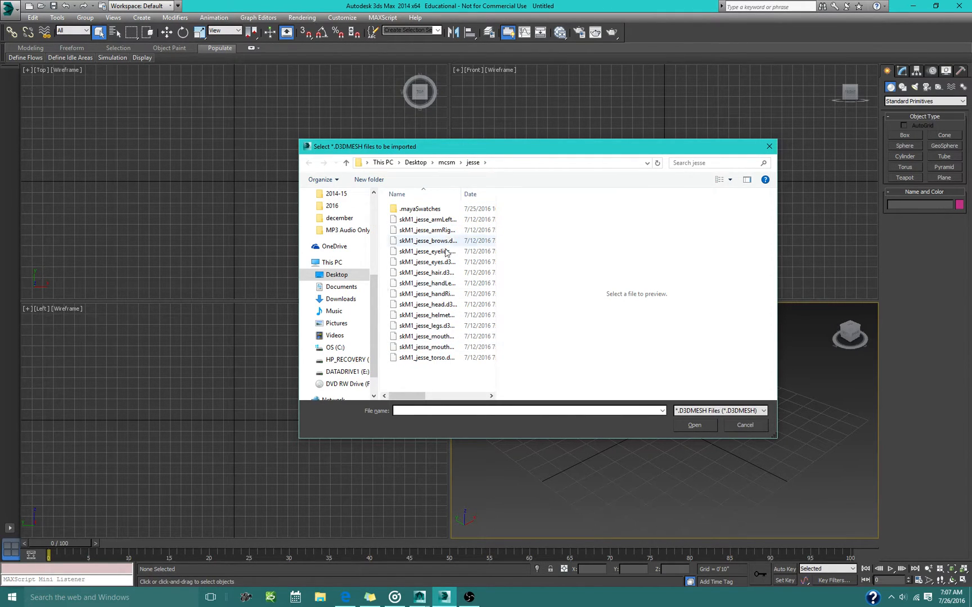
click(439, 360)
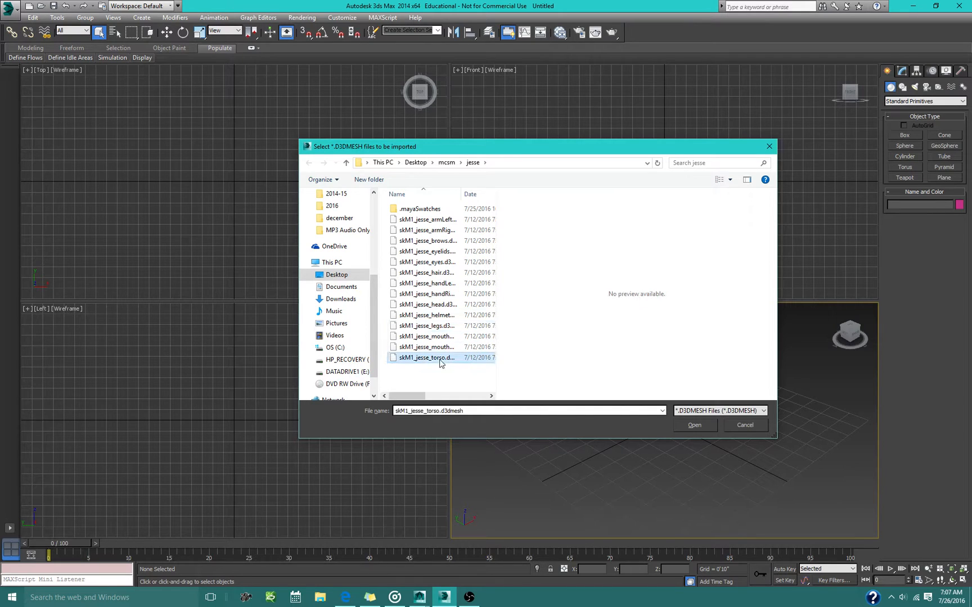
mouse_move(416, 400)
mouse_down()
mouse_move(437, 401)
mouse_move(407, 402)
mouse_up()
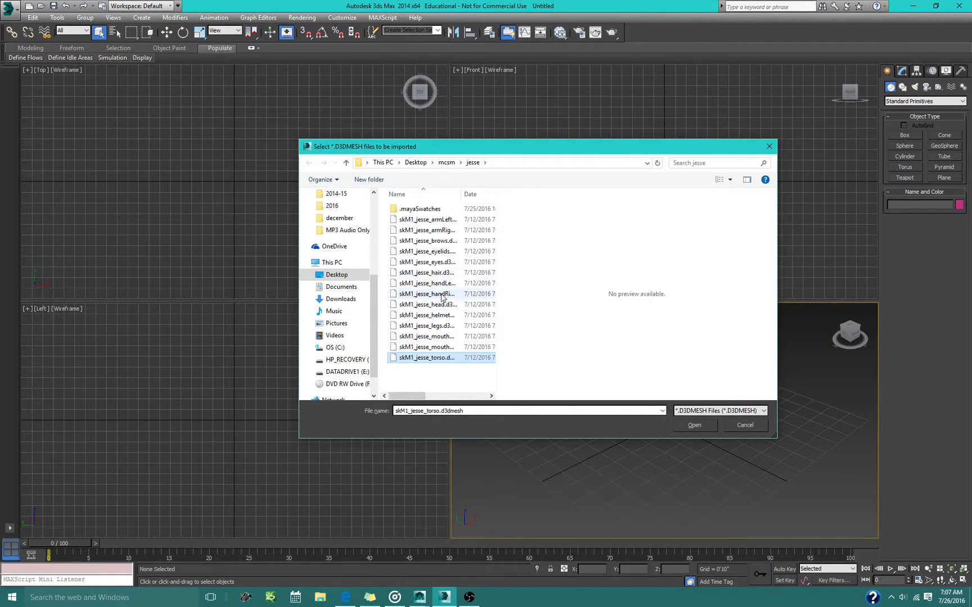
shift+click(439, 225)
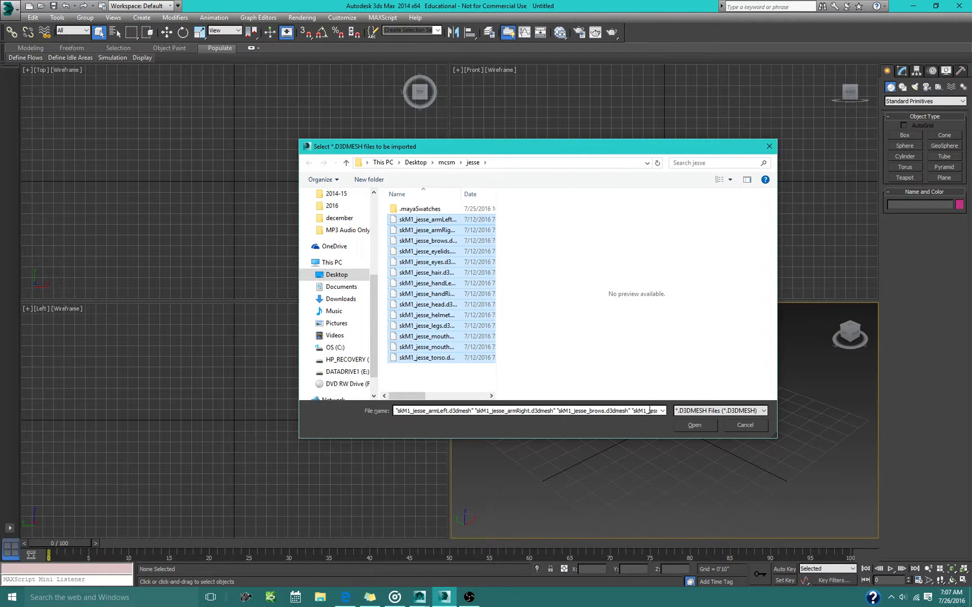
click(686, 425)
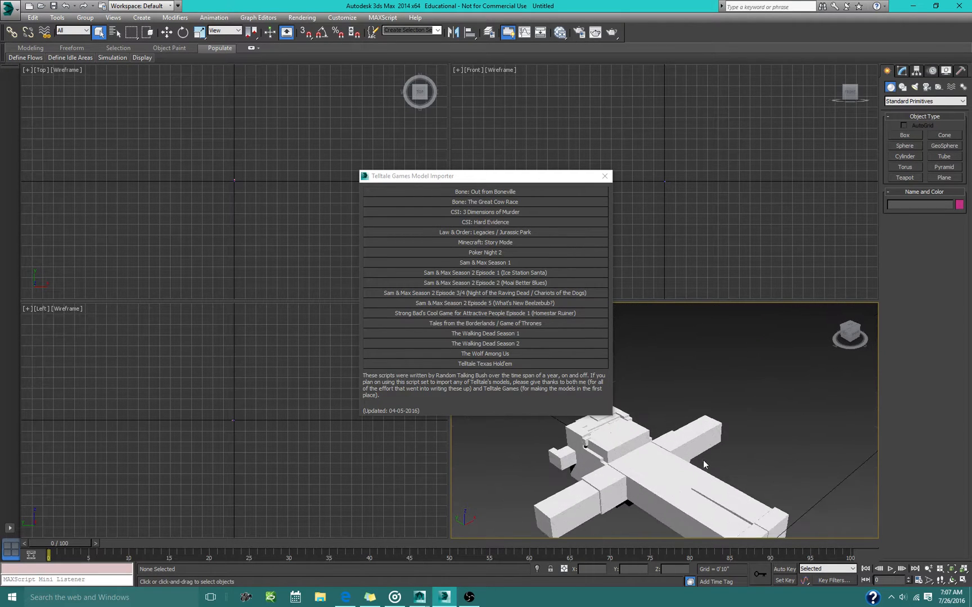
Examine the imported character's head, arms and body in the Perspective view
alt+middle_drag(705, 462, 560, 443)
scroll(680, 425, up, 5)
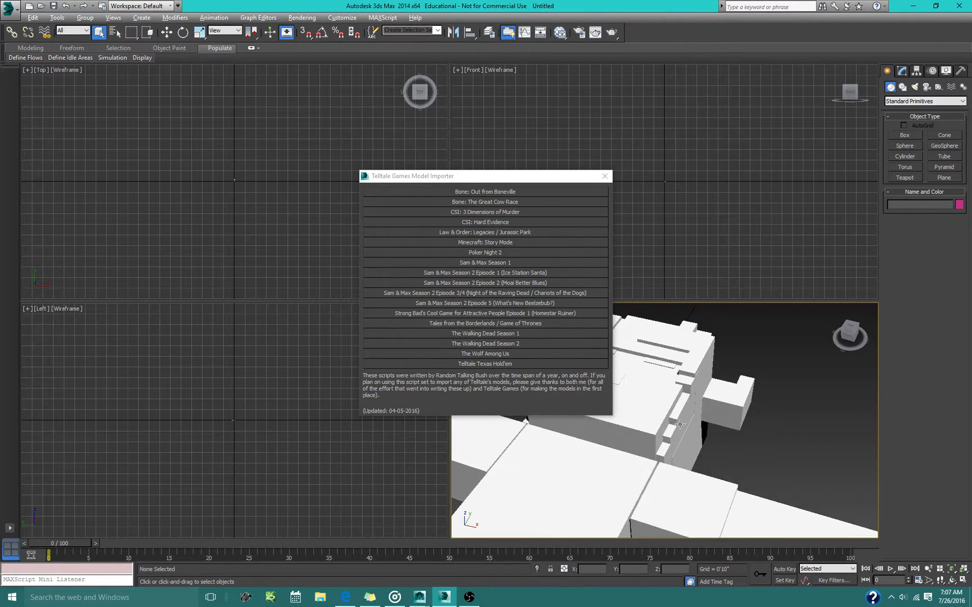
alt+middle_drag(680, 425, 915, 527)
scroll(636, 405, down, 5)
middle_drag(625, 388, 706, 480)
scroll(706, 480, down, 2)
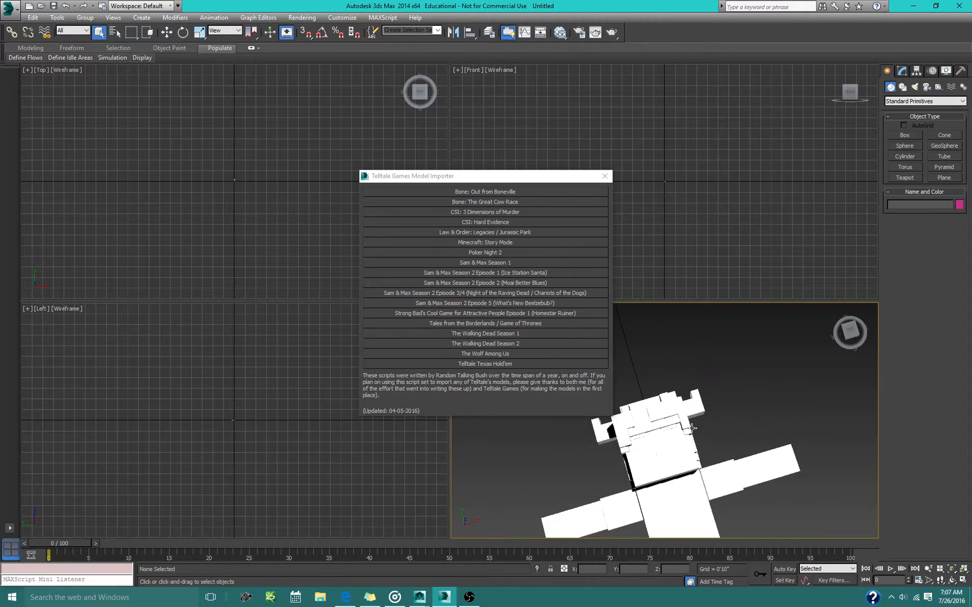
middle_drag(691, 428, 669, 402)
scroll(675, 427, down, 5)
scroll(649, 399, up, 3)
middle_drag(671, 475, 711, 495)
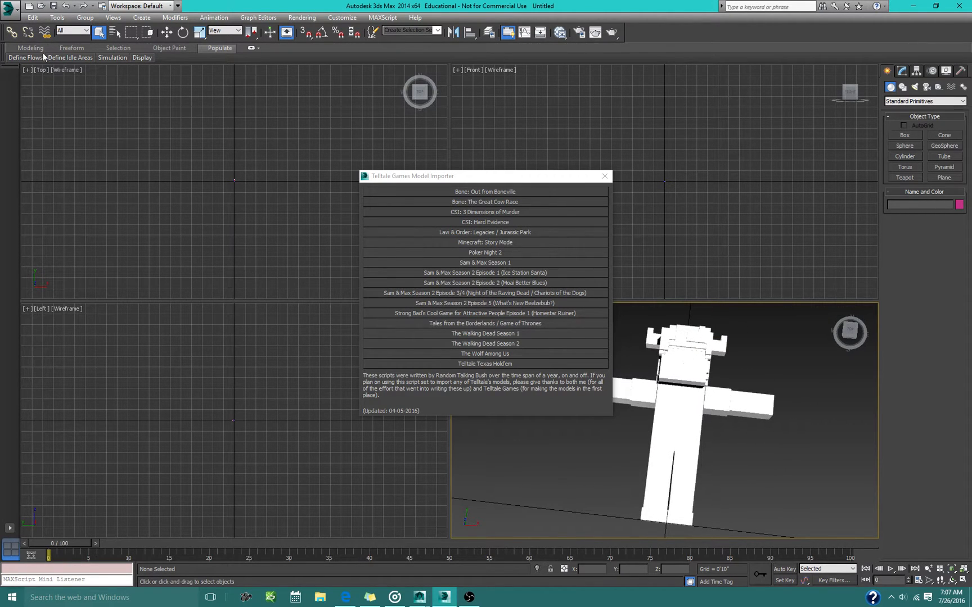
Send the entire scene to Maya, adding it to the current scene there
click(13, 9)
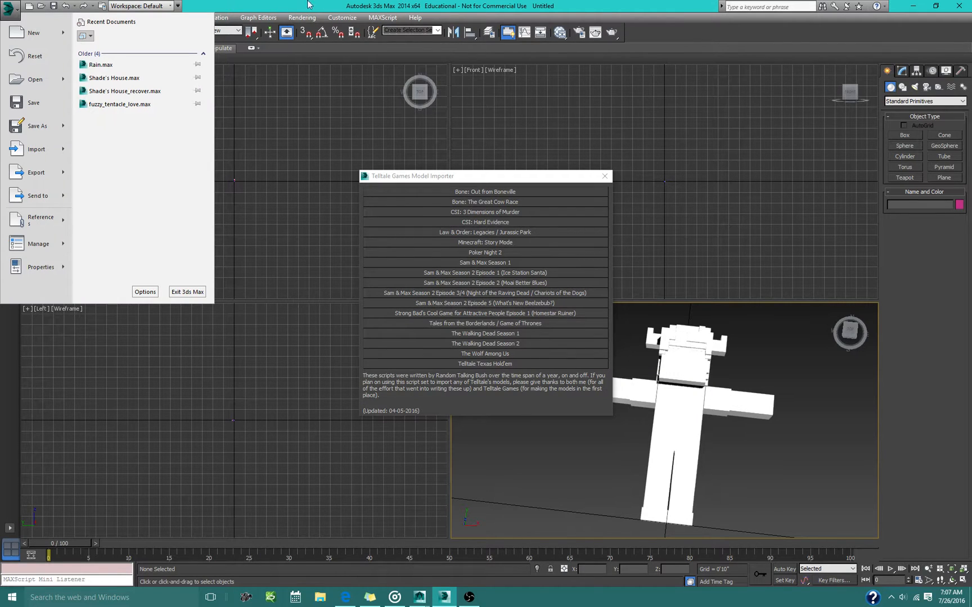
middle_drag(687, 432, 682, 446)
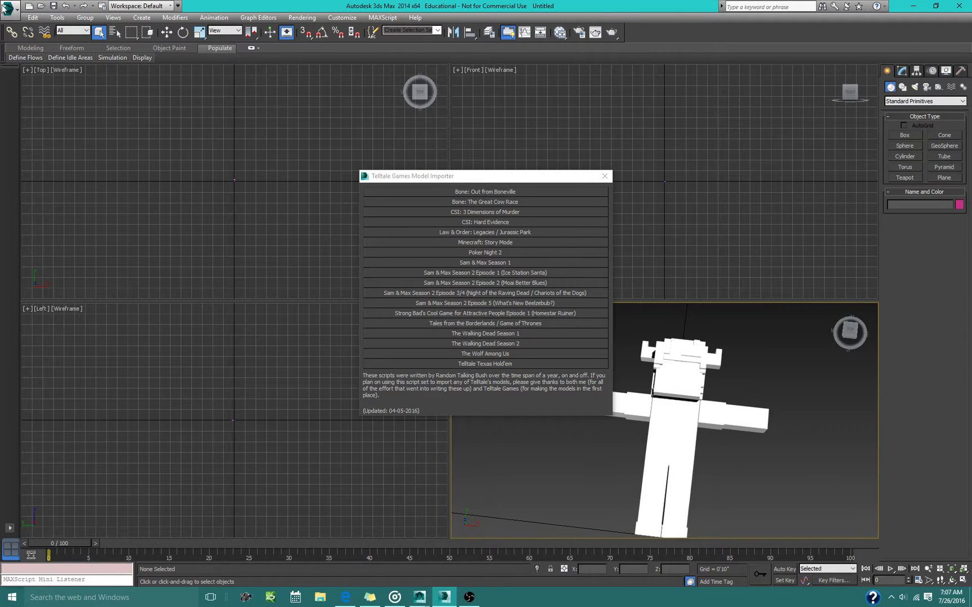
click(9, 8)
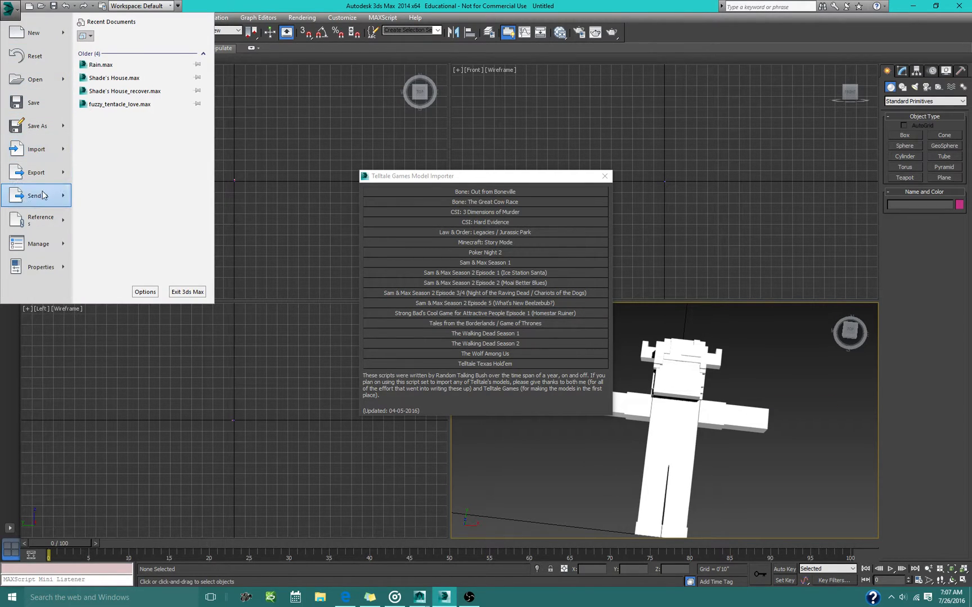
mouse_move(39, 196)
mouse_move(143, 51)
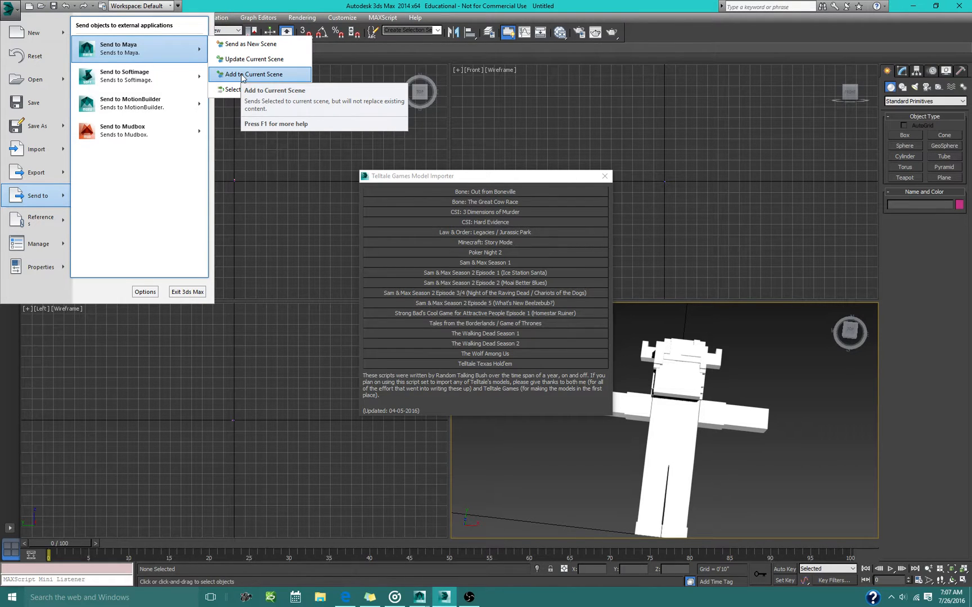
mouse_move(190, 130)
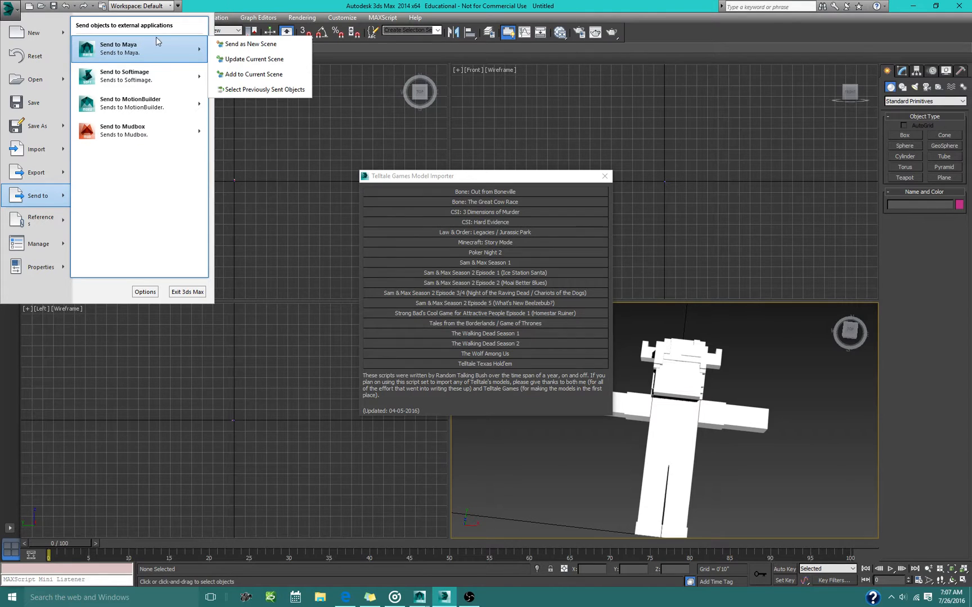
mouse_move(198, 50)
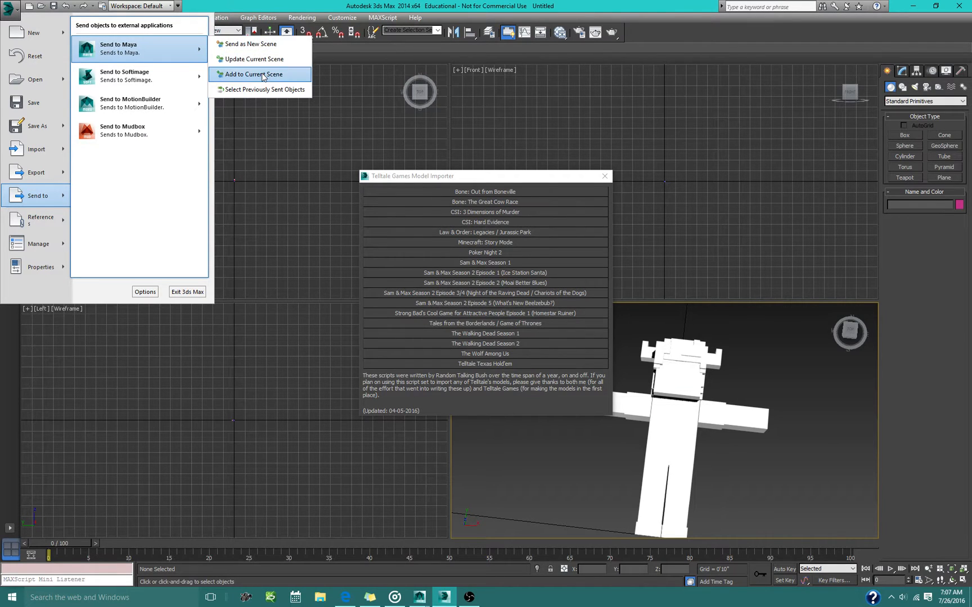
click(261, 72)
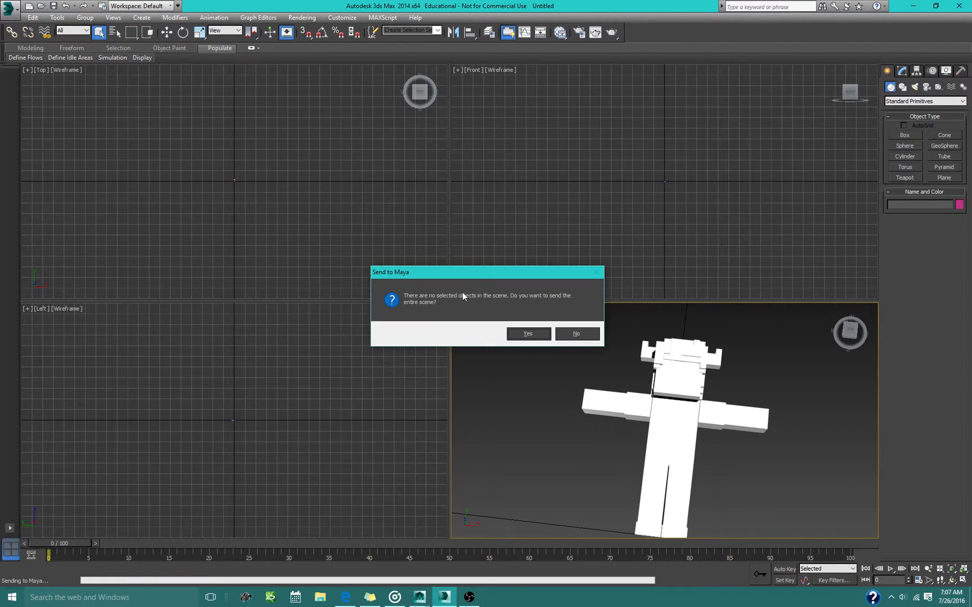
click(526, 334)
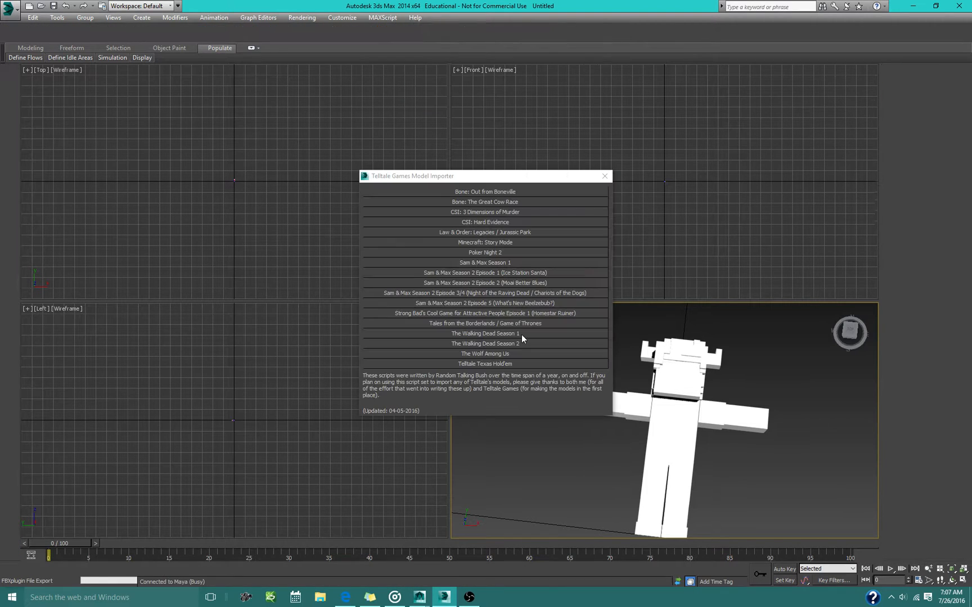
Switch to Maya and display the received character shaded in a closer perspective view
mouse_move(421, 602)
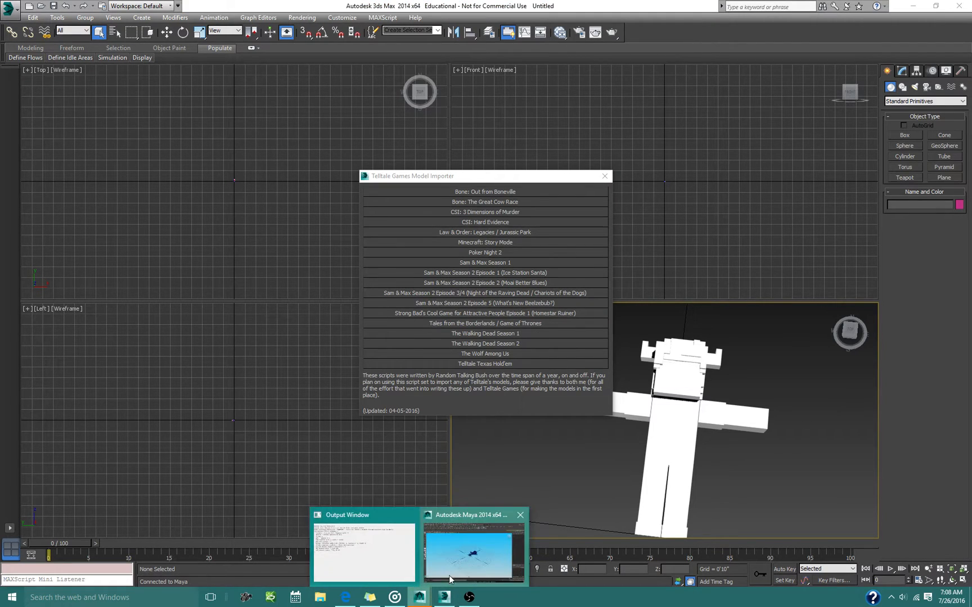
click(455, 557)
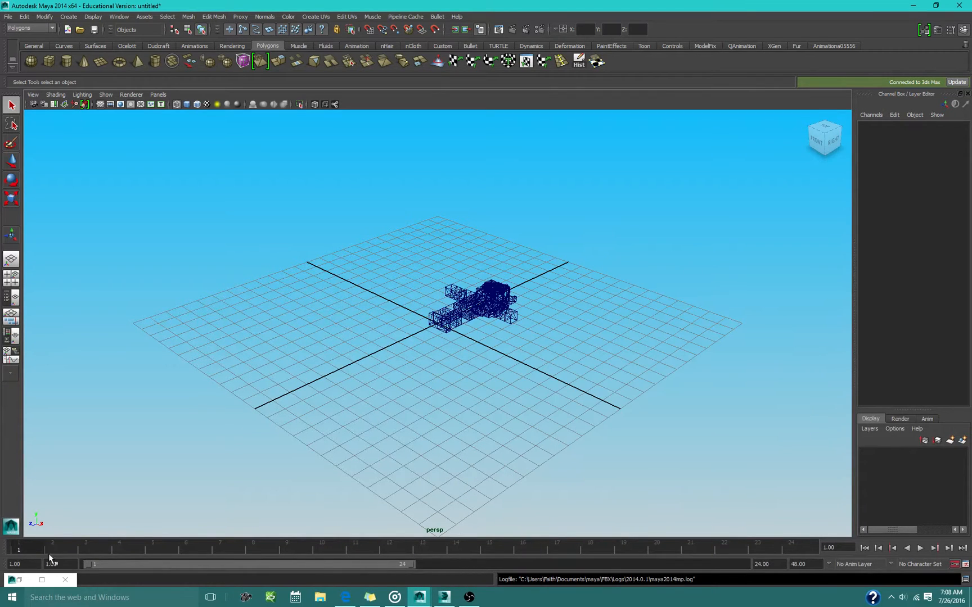
key(5)
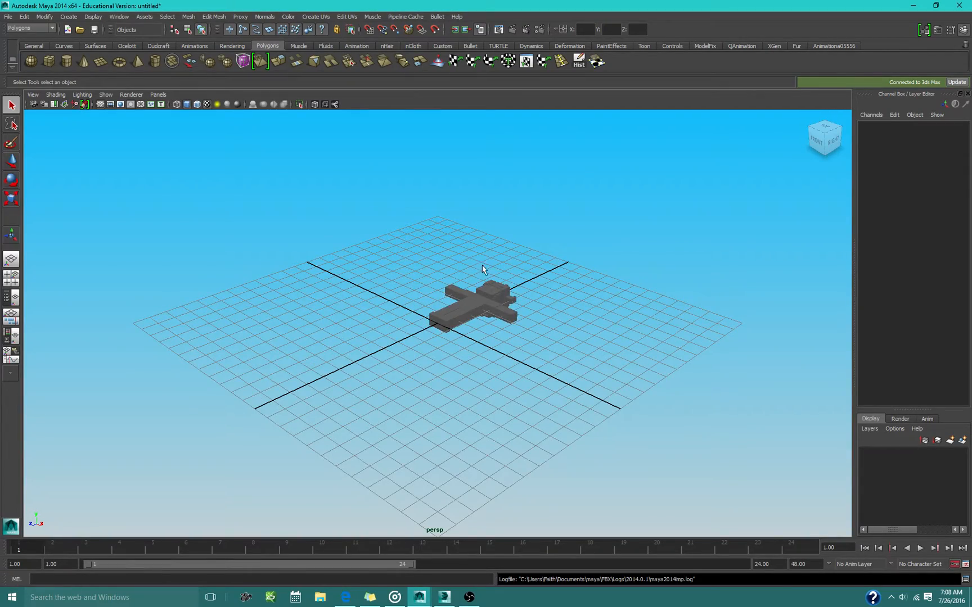
alt+drag(482, 269, 287, 345)
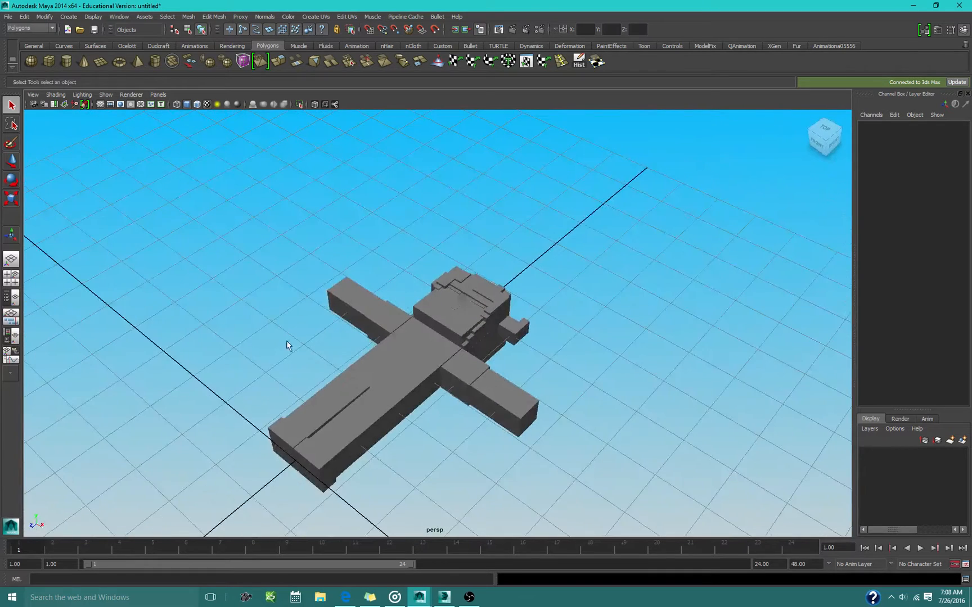
alt+middle_drag(287, 345, 305, 324)
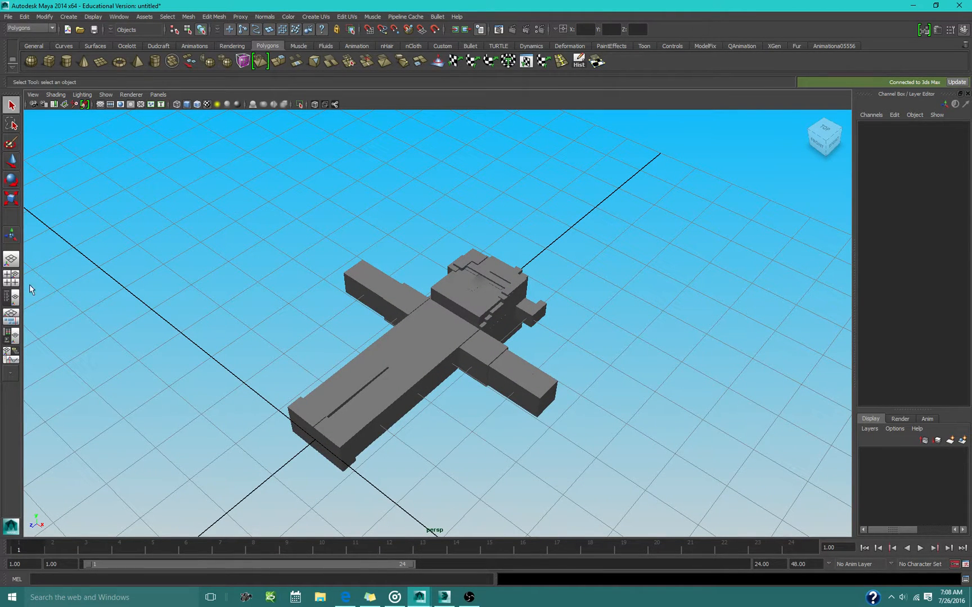
Show the Hypershade beside the perspective view and delete the phong13 material
click(11, 333)
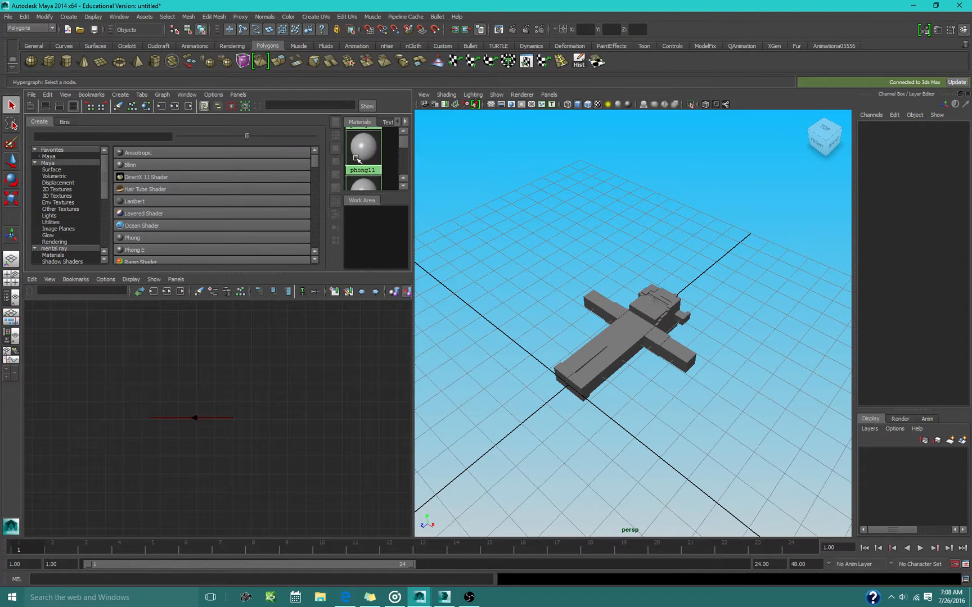
scroll(359, 163, down, 2)
click(373, 175)
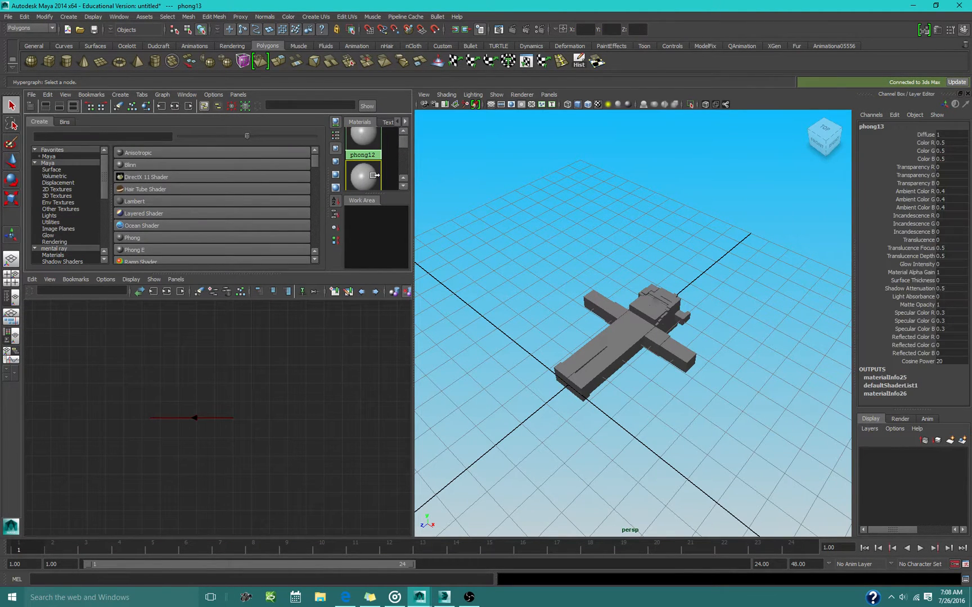
right_drag(374, 176, 375, 175)
scroll(377, 169, up, 2)
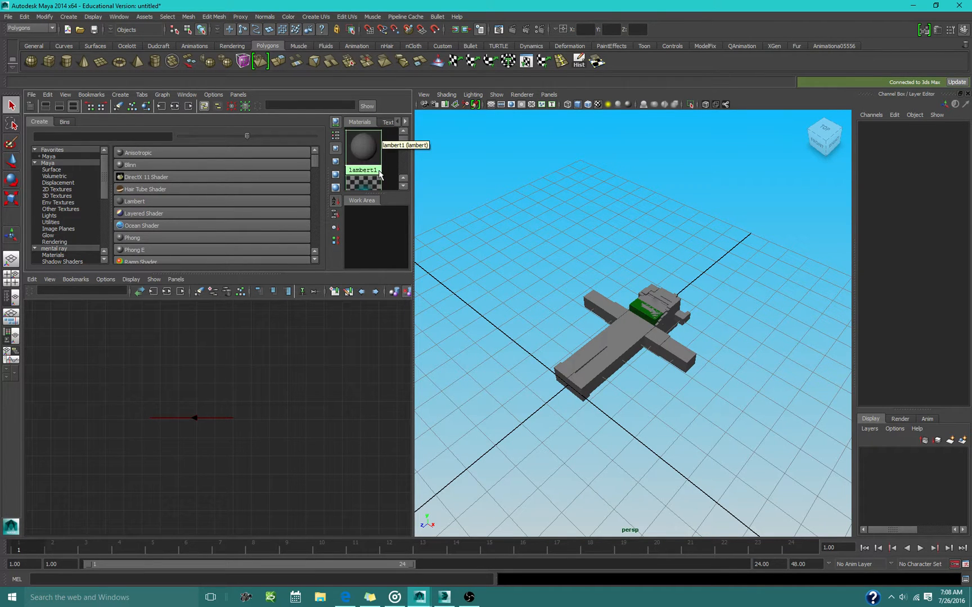
scroll(384, 155, up, 1)
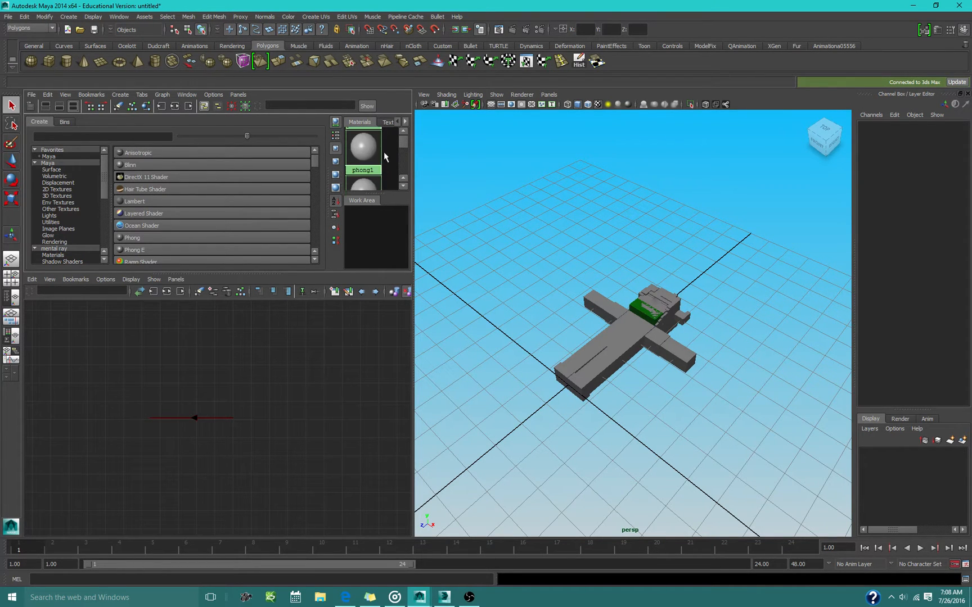
Delete all the remaining phong materials from the Hypershade, keeping lambert1
drag(346, 232, 346, 231)
key(Delete)
drag(386, 160, 365, 193)
key(Delete)
key(Delete)
key(Delete)
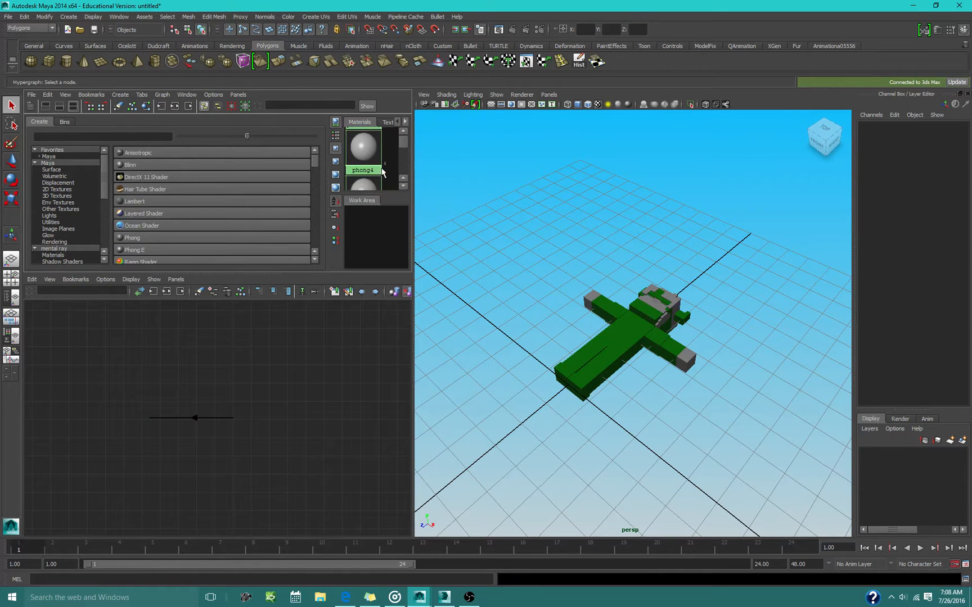
key(Delete)
drag(387, 159, 364, 193)
key(Delete)
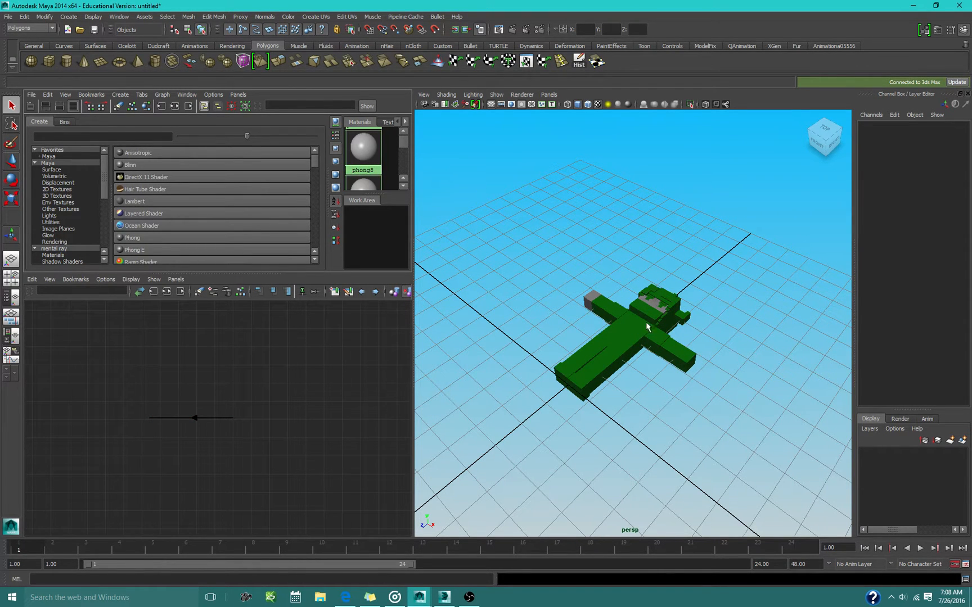
scroll(401, 168, down, 1)
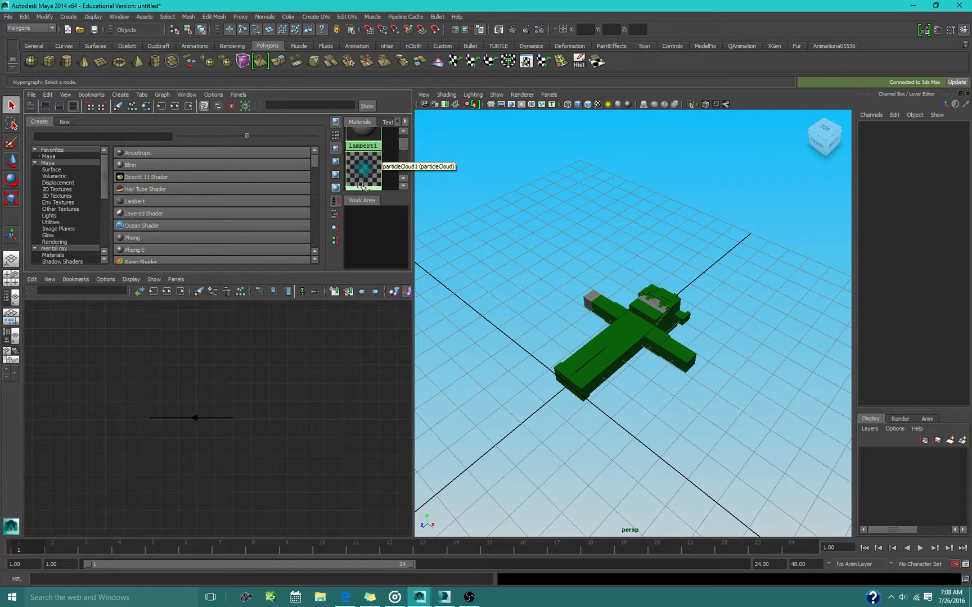
drag(386, 138, 359, 162)
key(Delete)
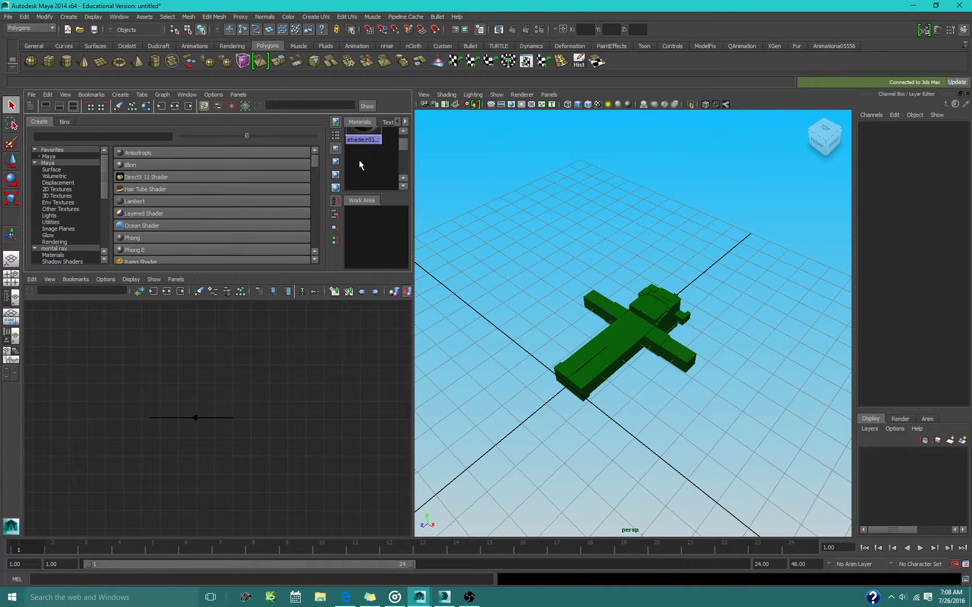
scroll(372, 151, up, 2)
click(373, 157)
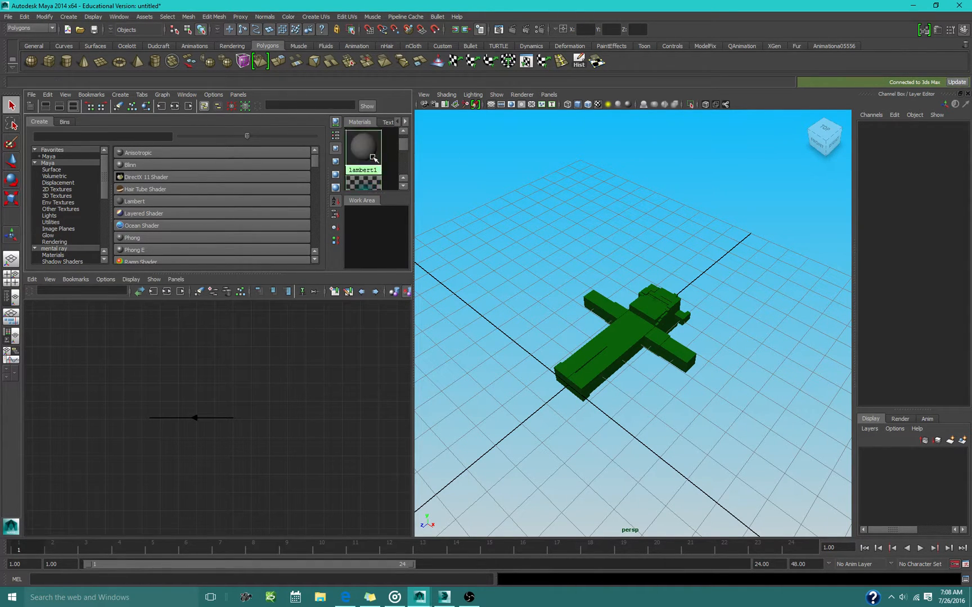
Assign a new Lambert material to all the character meshes and map its Color to a File texture
alt+drag(506, 270, 481, 472)
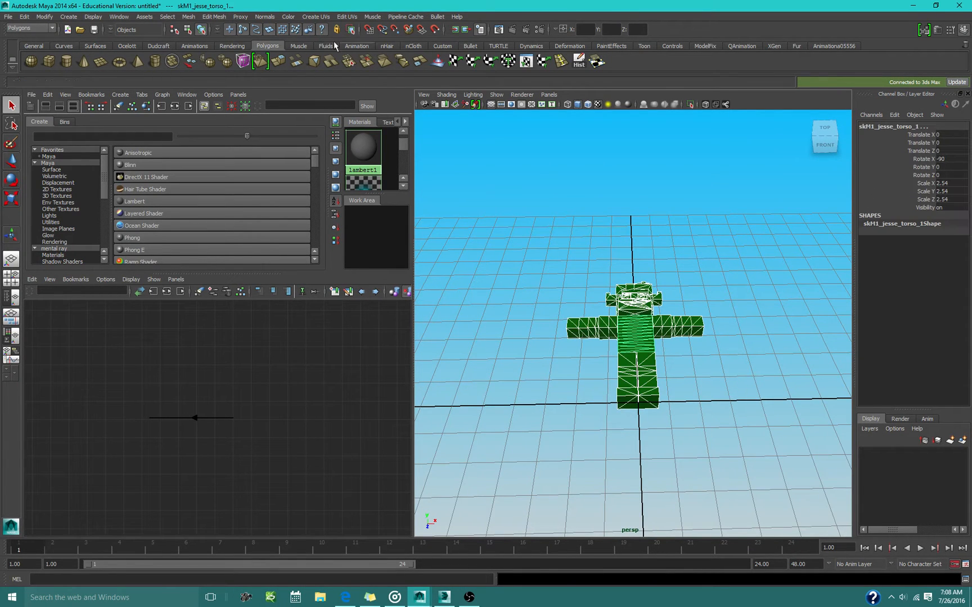
click(243, 47)
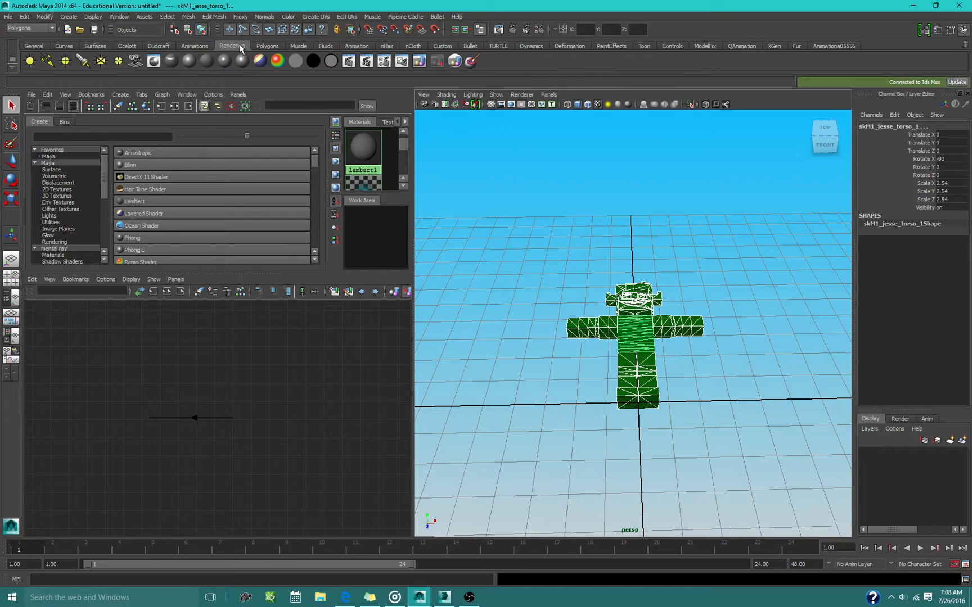
click(205, 62)
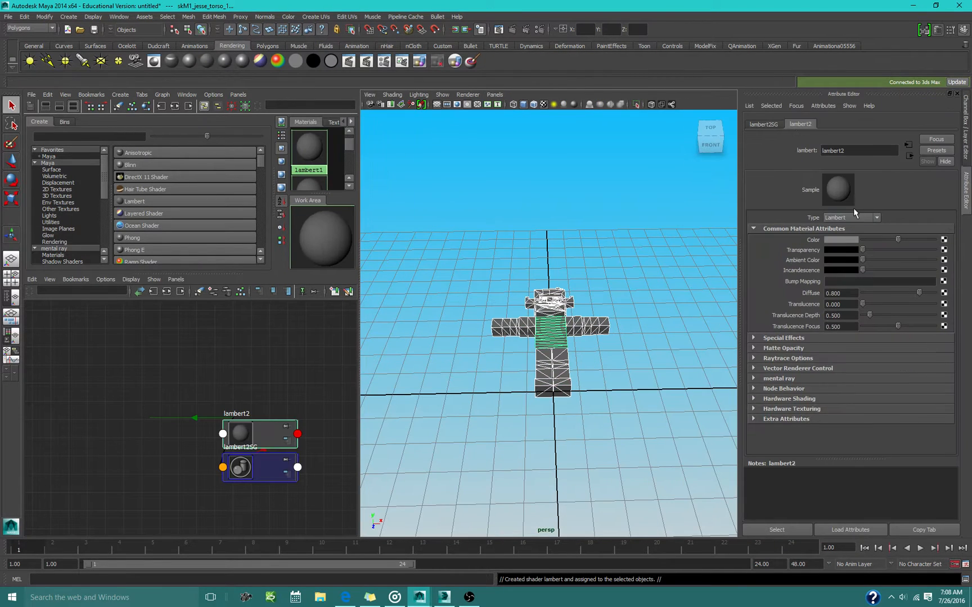
click(944, 240)
click(352, 256)
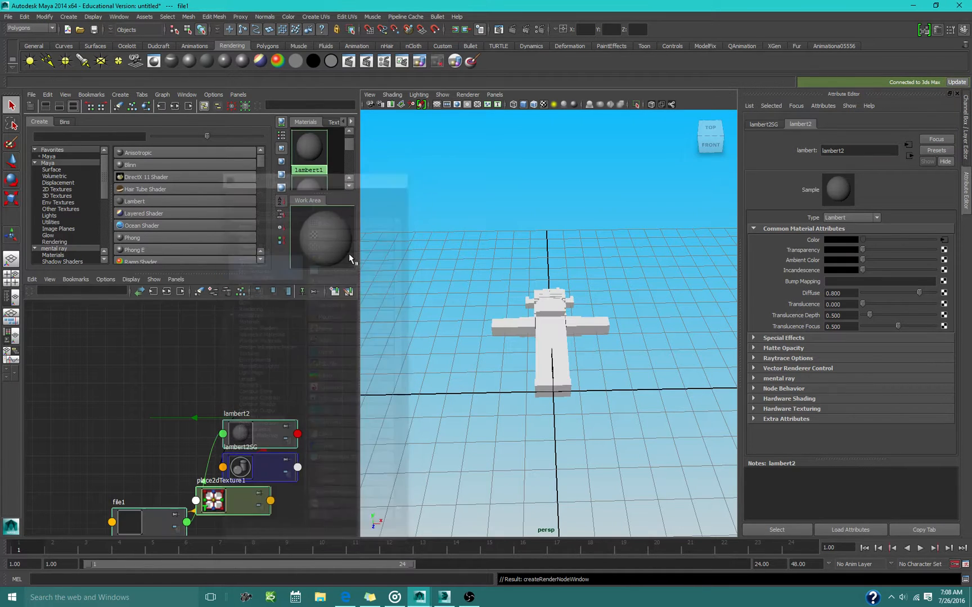
Load skM1_jesse.tga from the mcsm jesse folder on the Desktop as the File texture's image, and clear the selection
click(935, 268)
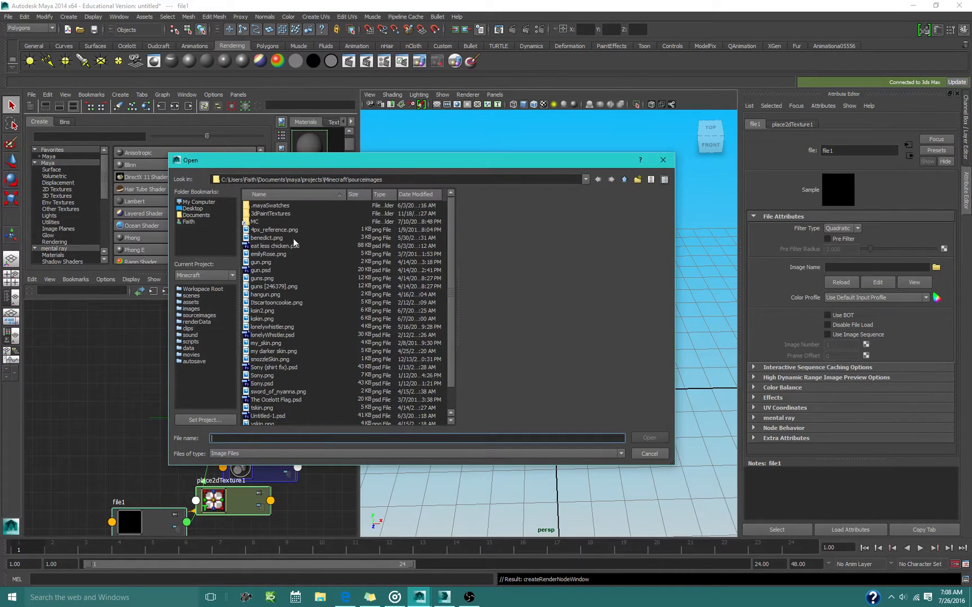
scroll(282, 298, down, 2)
scroll(283, 308, up, 2)
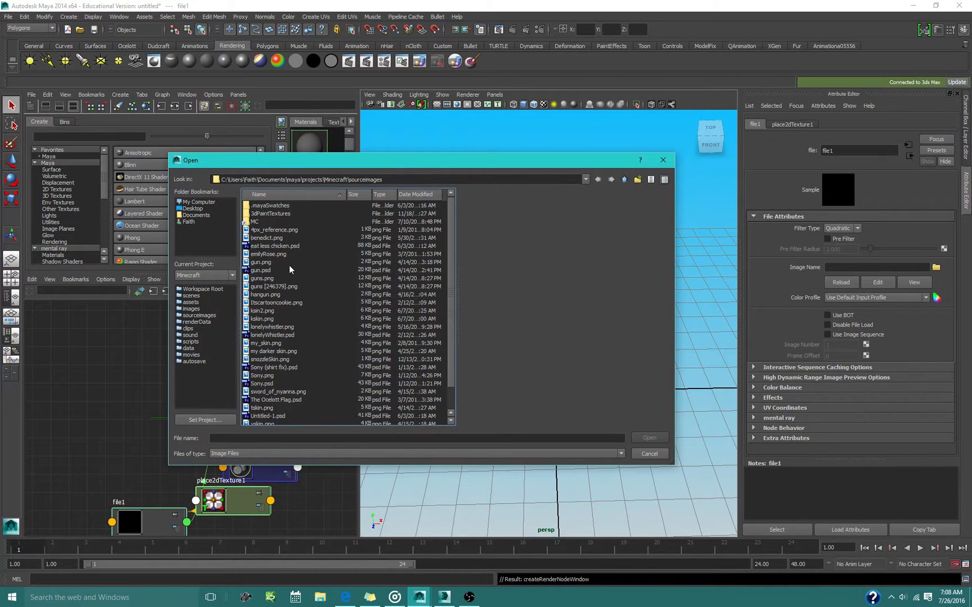
click(193, 208)
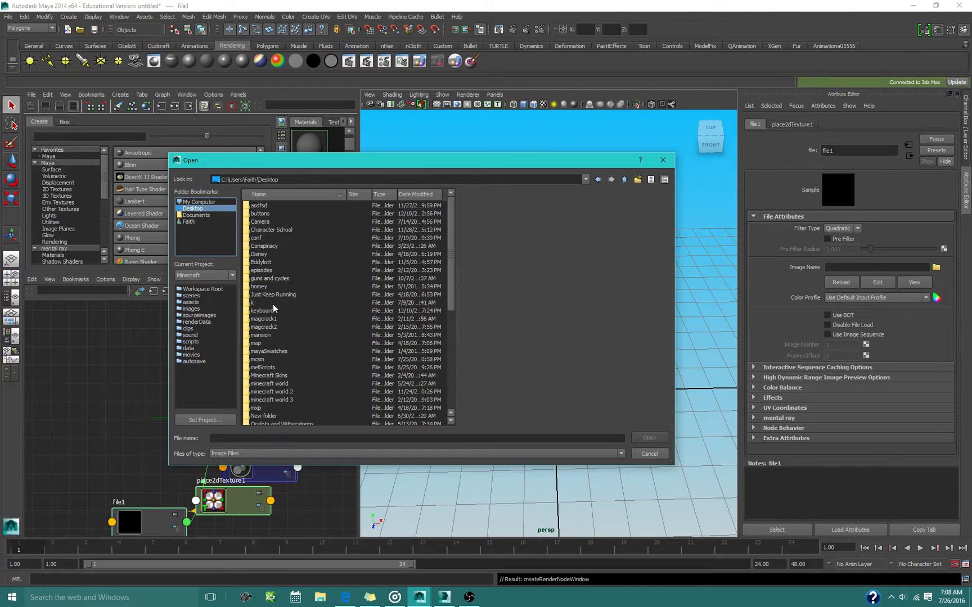
double_click(258, 359)
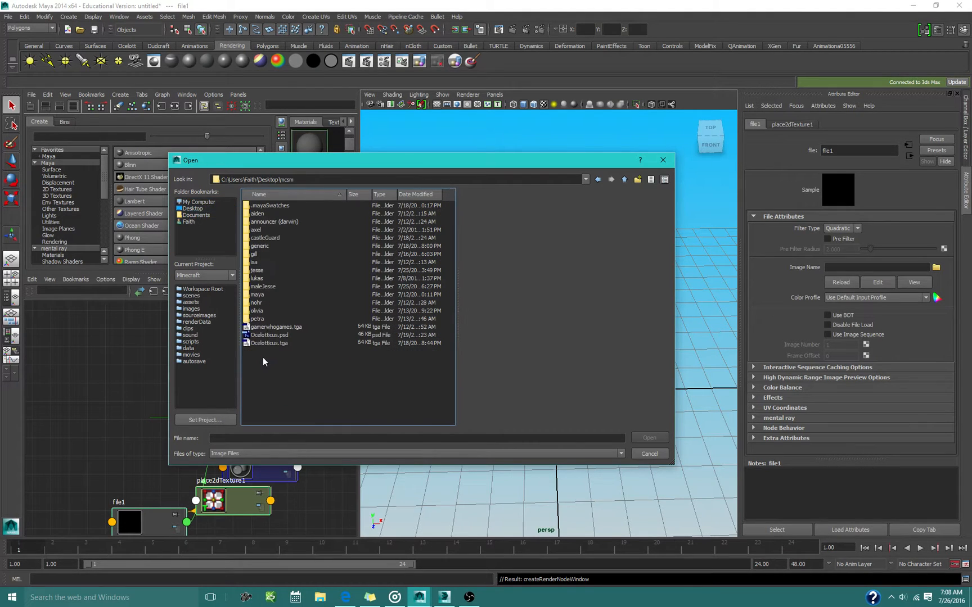
double_click(268, 270)
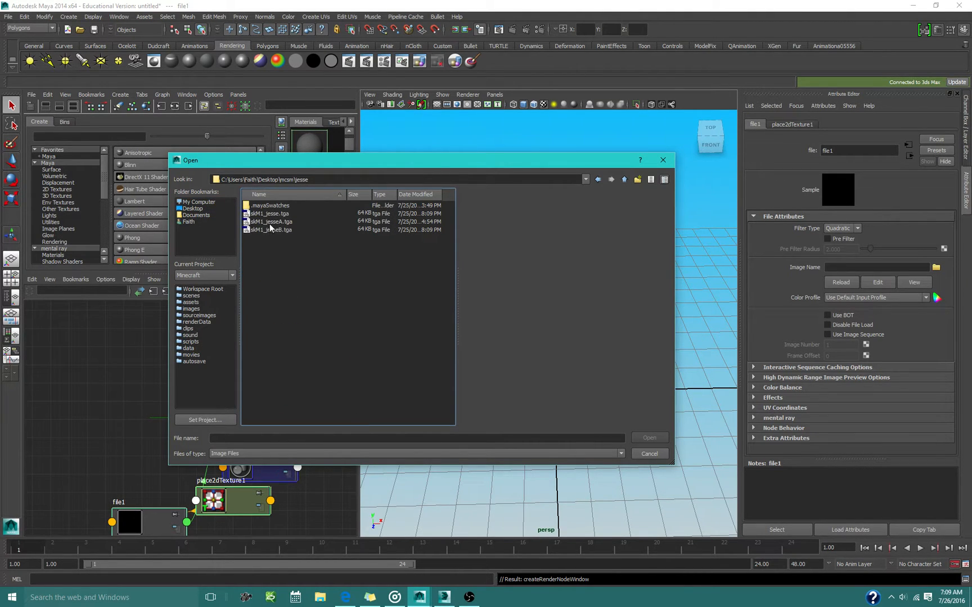
click(281, 215)
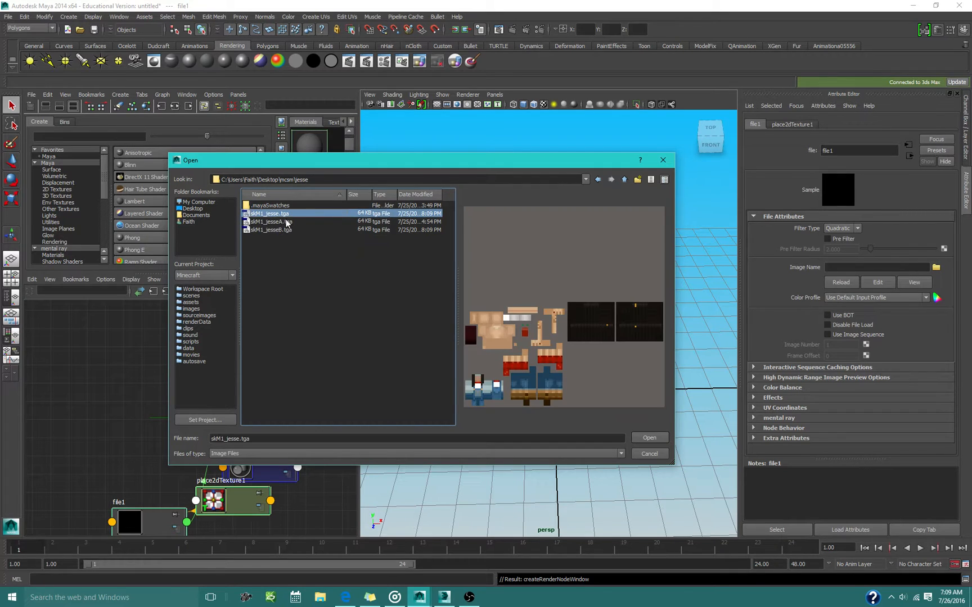
drag(381, 168, 414, 185)
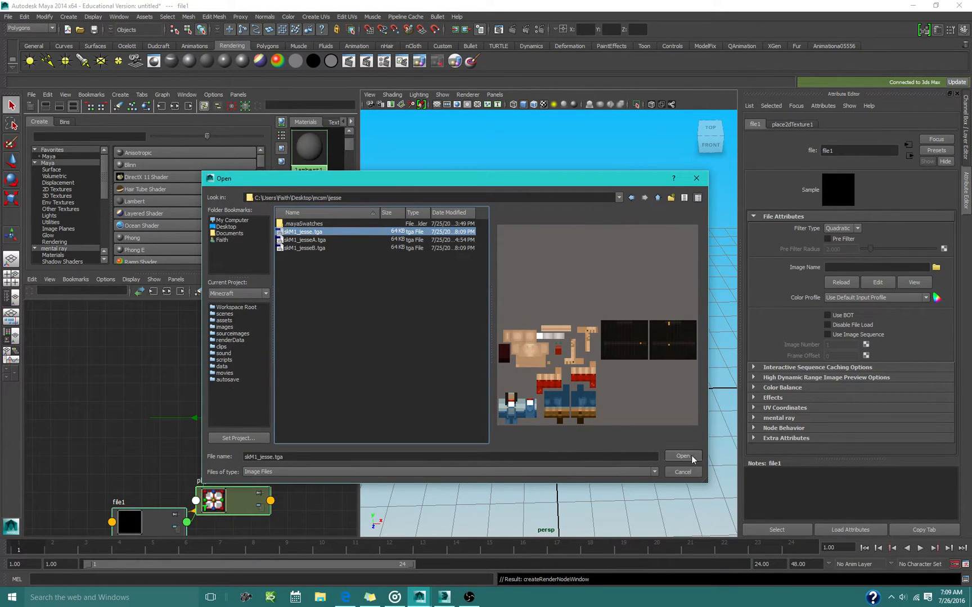
click(691, 455)
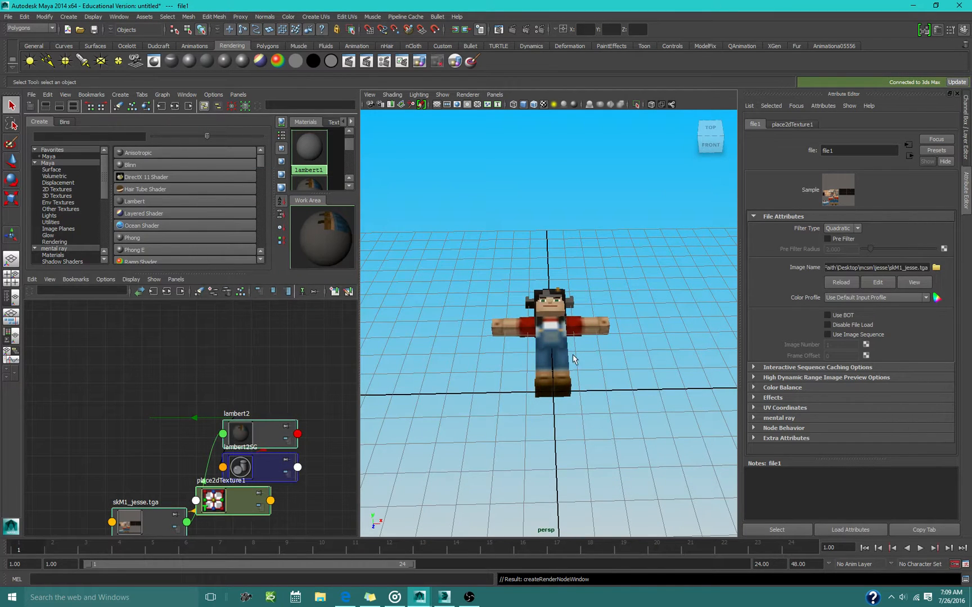
scroll(539, 291, up, 5)
click(597, 274)
click(635, 264)
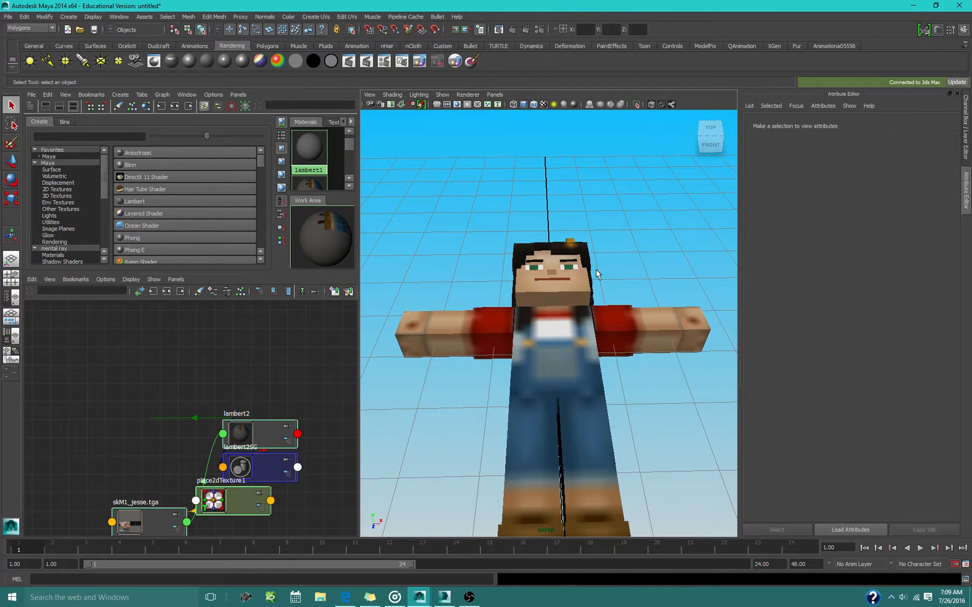
Select all the character's meshes and set their Rotate X and Rotate Y to 0
scroll(585, 315, down, 5)
alt+drag(568, 315, 585, 315)
click(551, 338)
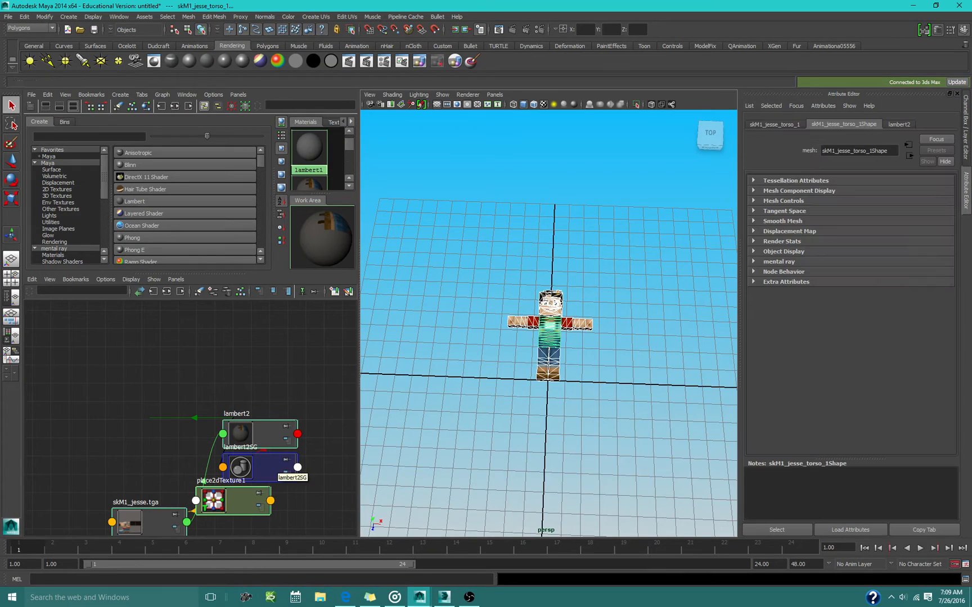
key(e)
key(ctrl+a)
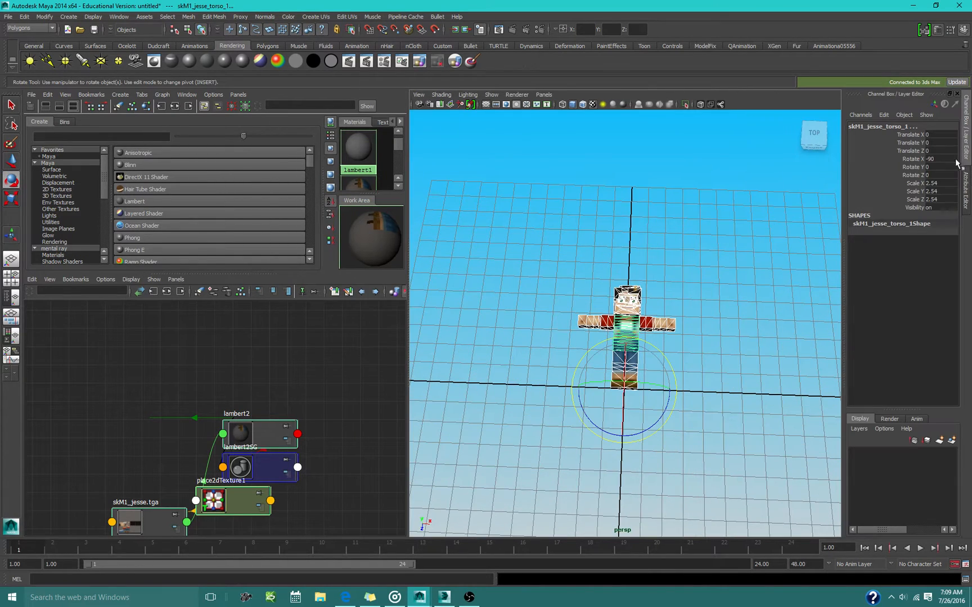
drag(942, 159, 931, 170)
text(0)
key(Return)
alt+drag(598, 323, 583, 288)
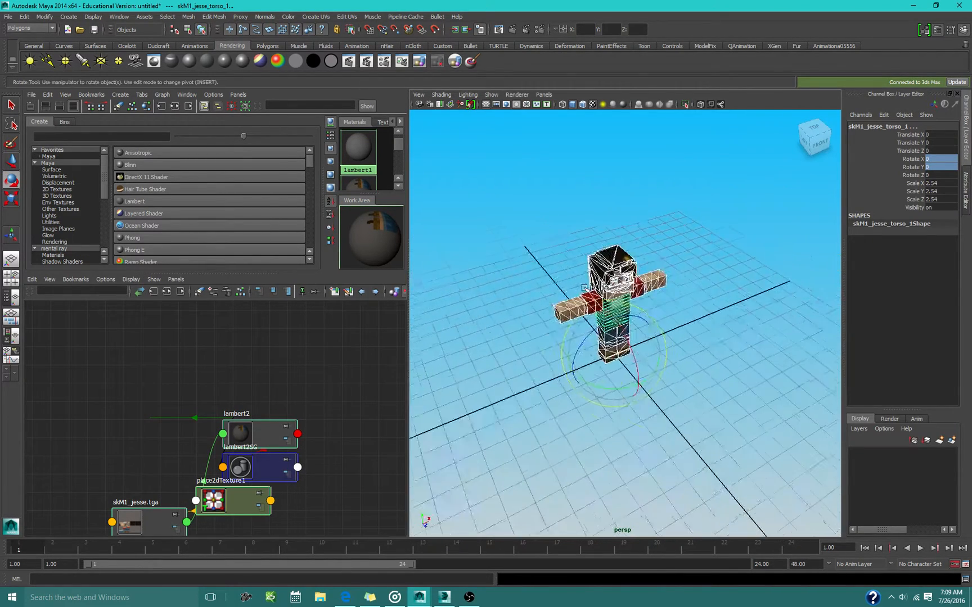
Show only the perspective view, clear the selection, and inspect the textured character from the front
scroll(583, 288, up, 5)
key(space)
scroll(500, 307, down, 3)
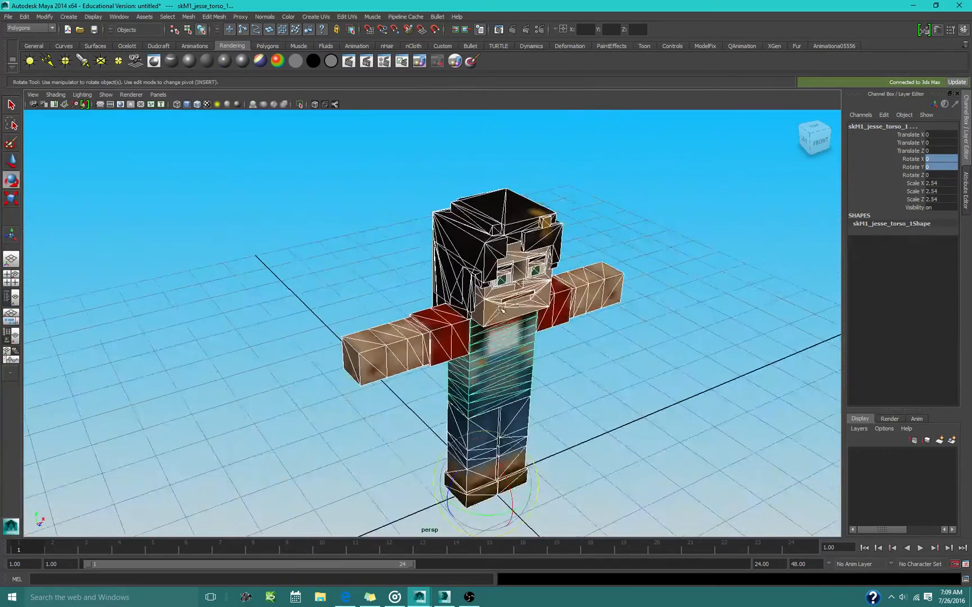
alt+drag(500, 310, 478, 297)
click(564, 360)
alt+drag(530, 349, 471, 346)
alt+middle_drag(344, 325, 430, 300)
scroll(430, 300, up, 4)
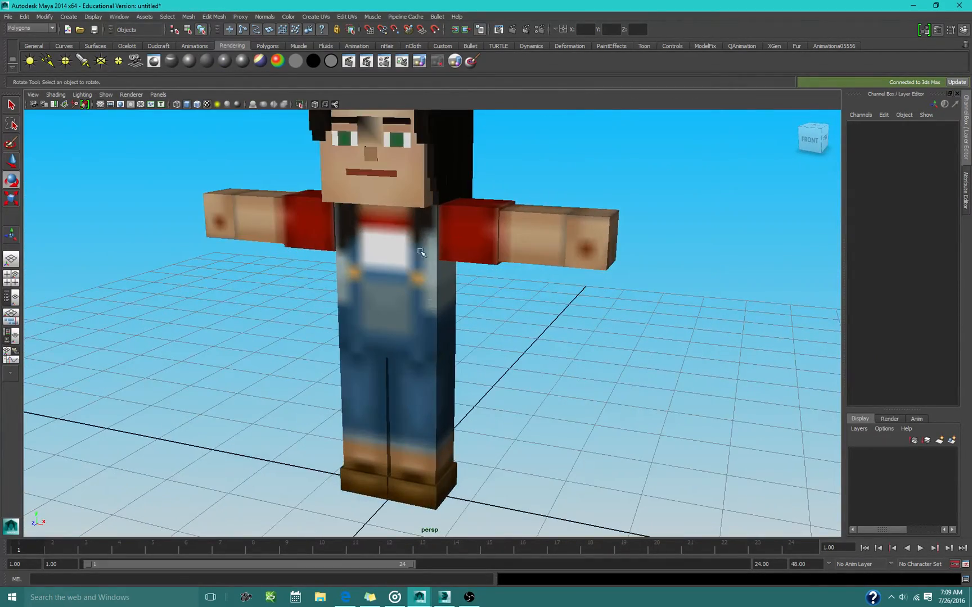
scroll(397, 232, down, 3)
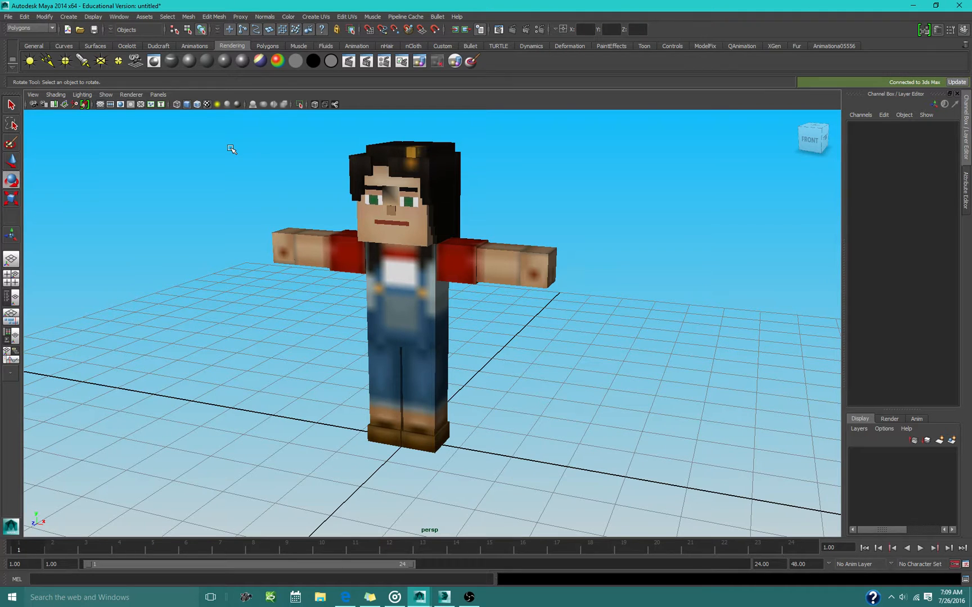
Set the Filter Type to Off for the file texture mapped to the Color of the torso's lambert2 material
click(405, 284)
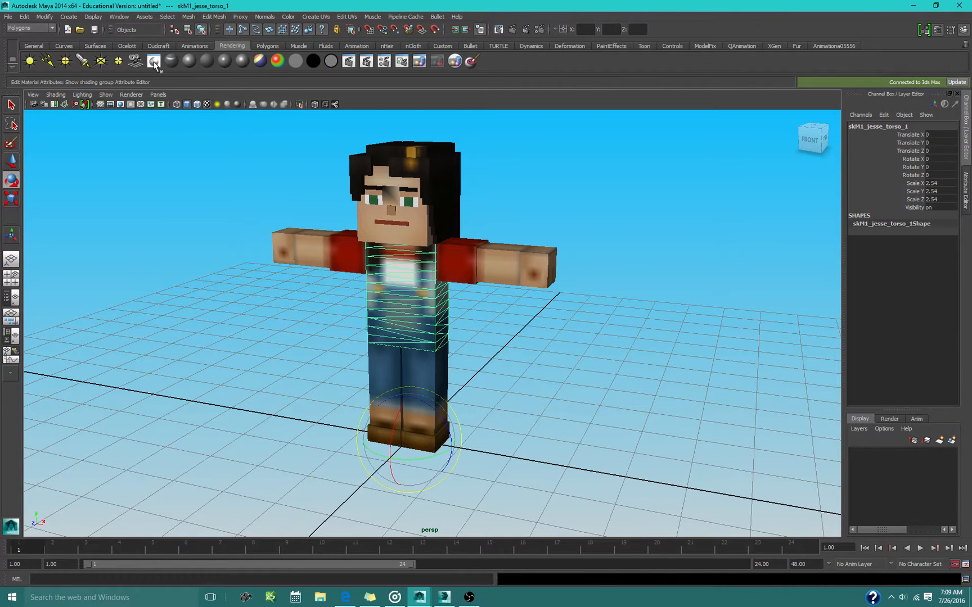
key(ctrl+a)
click(898, 125)
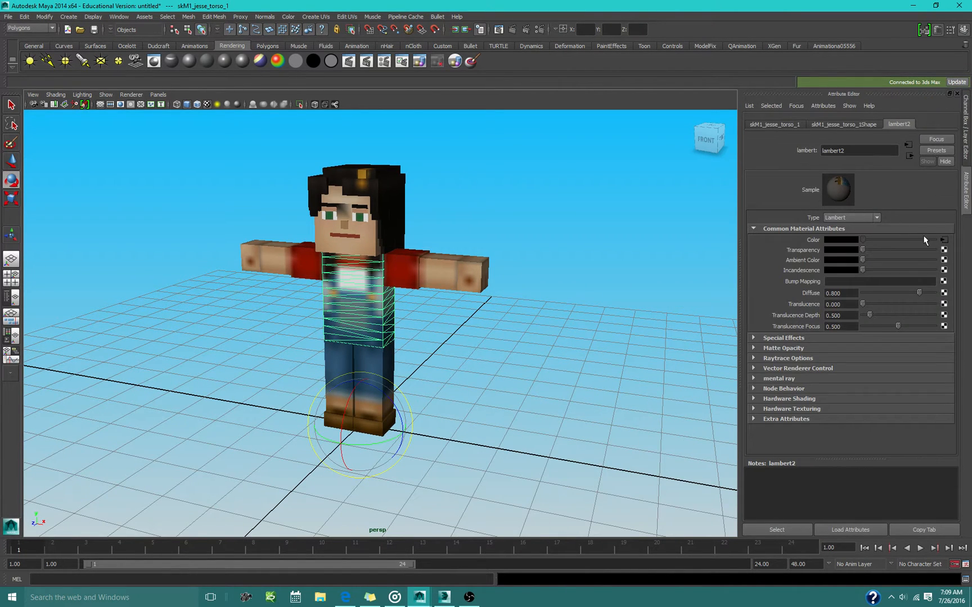
click(943, 240)
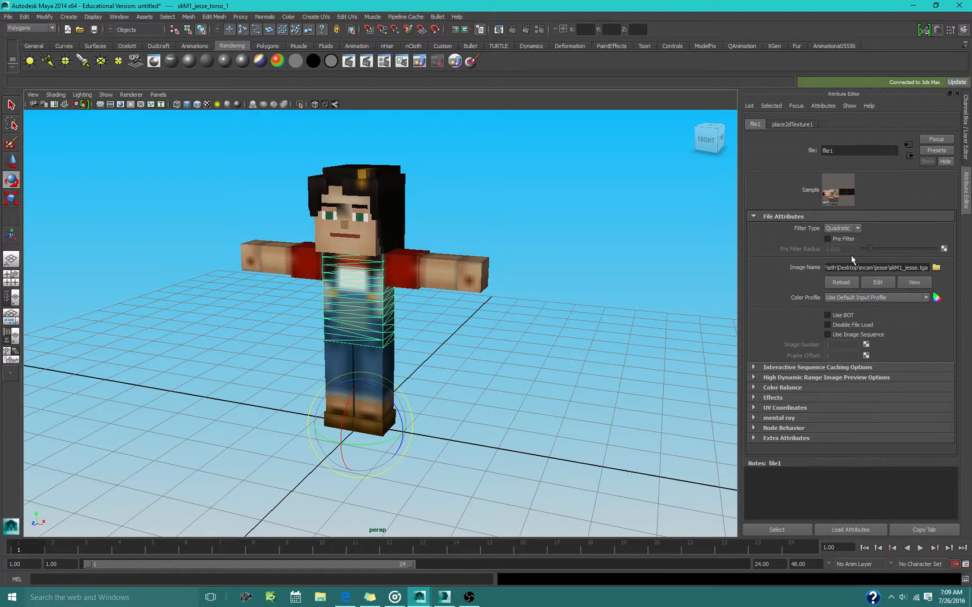
click(843, 229)
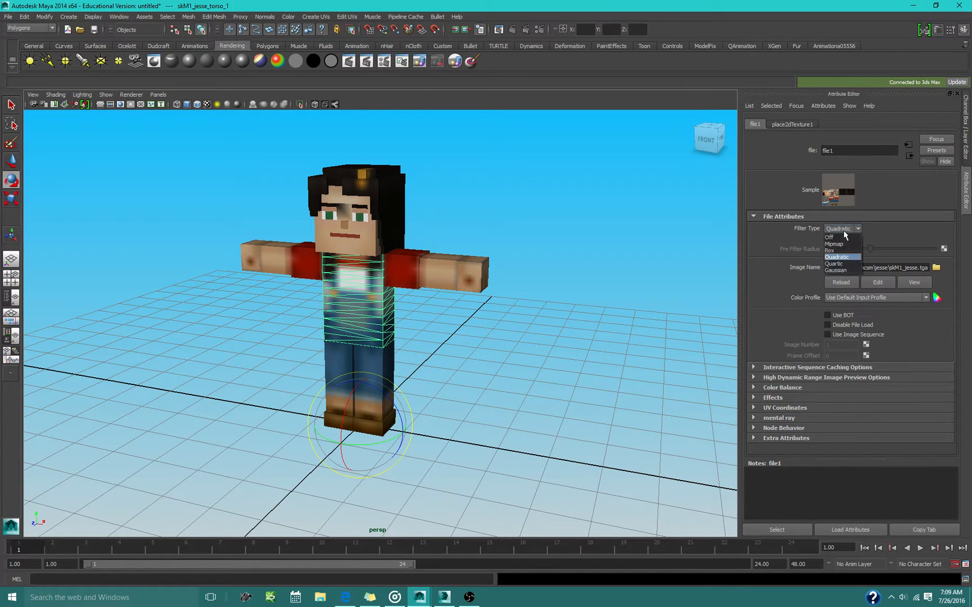
click(844, 230)
click(842, 230)
click(835, 238)
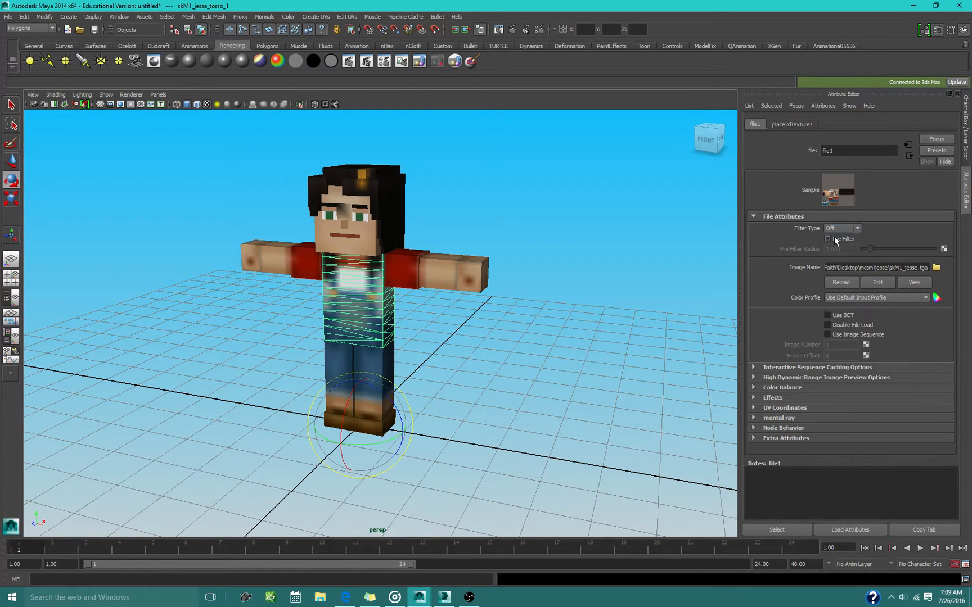
Clear the selection, render the perspective view with Maya Software, and bring the whole render window into sight
alt+middle_drag(509, 256, 530, 264)
click(530, 239)
scroll(448, 270, up, 2)
scroll(444, 273, down, 2)
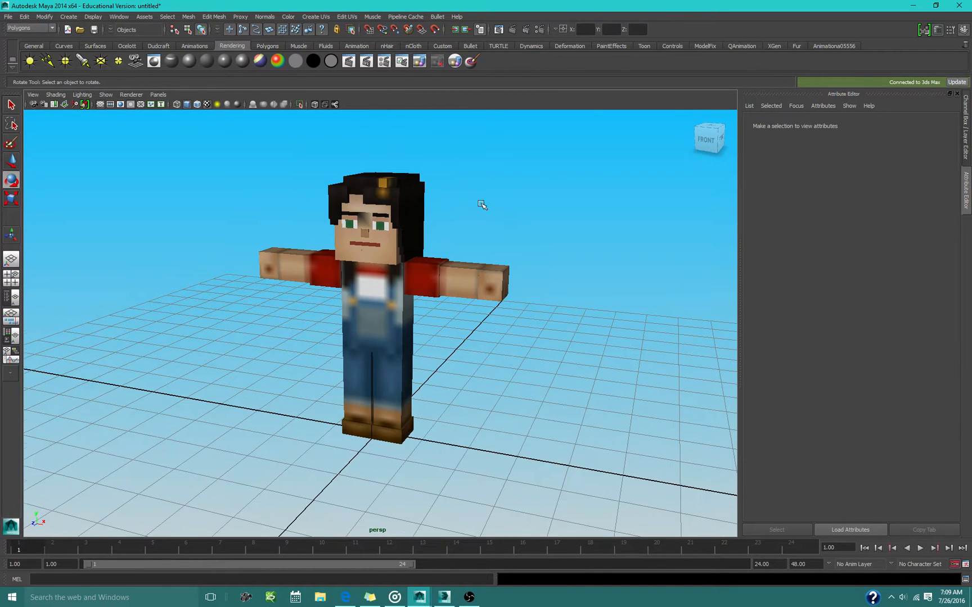
click(513, 29)
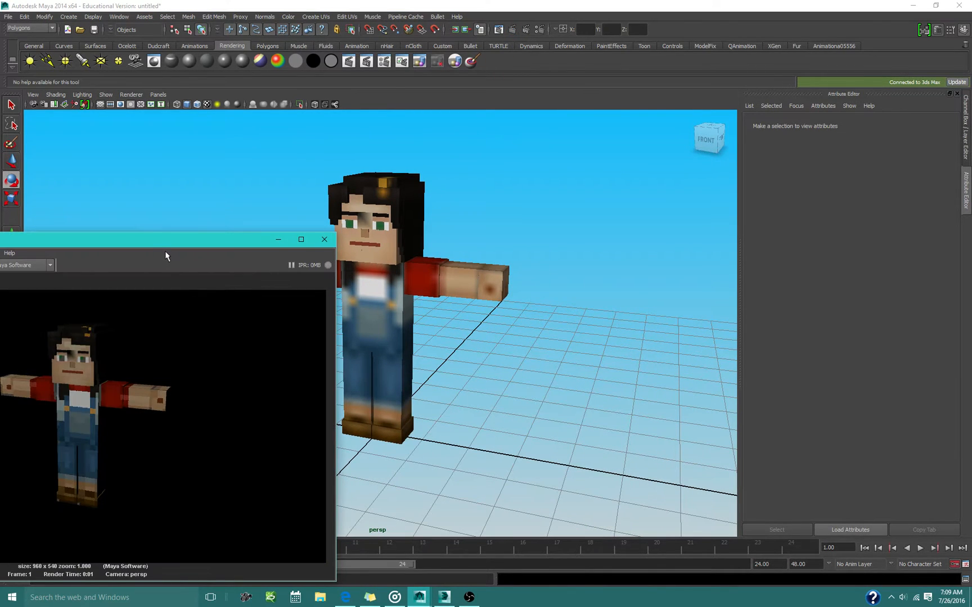
drag(158, 240, 348, 231)
Render the perspective view again with mental ray and close the render window
click(203, 256)
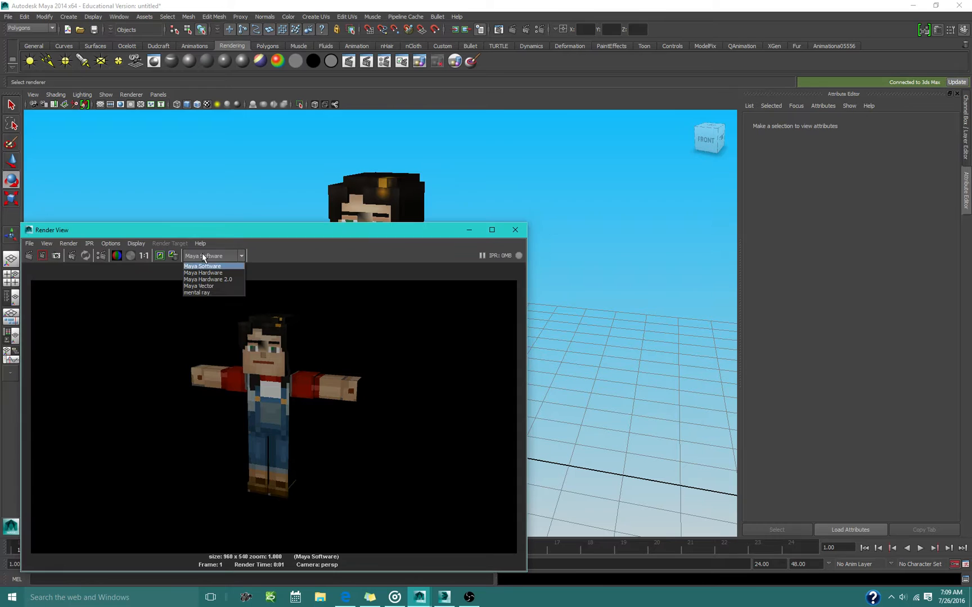
click(202, 293)
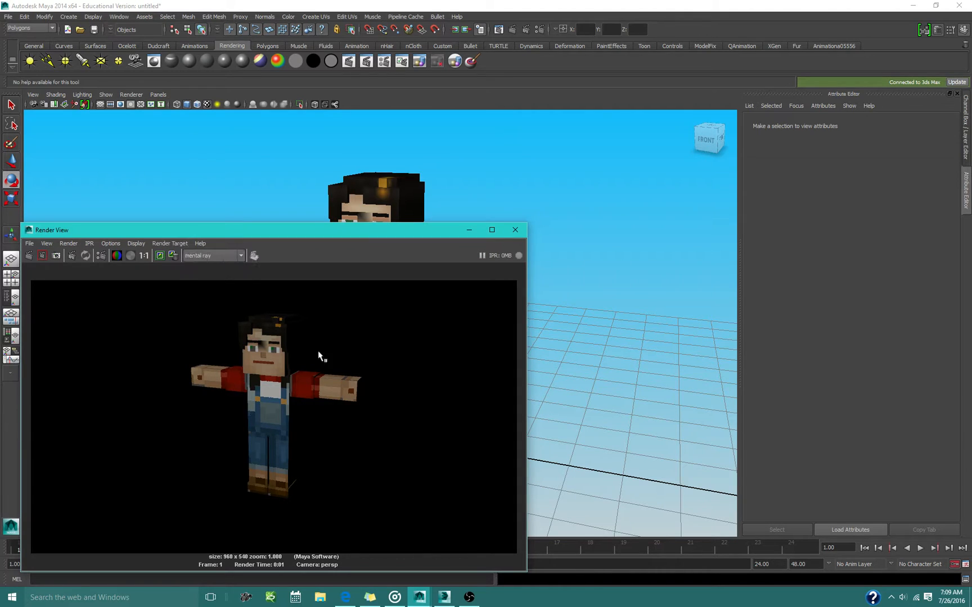
click(29, 256)
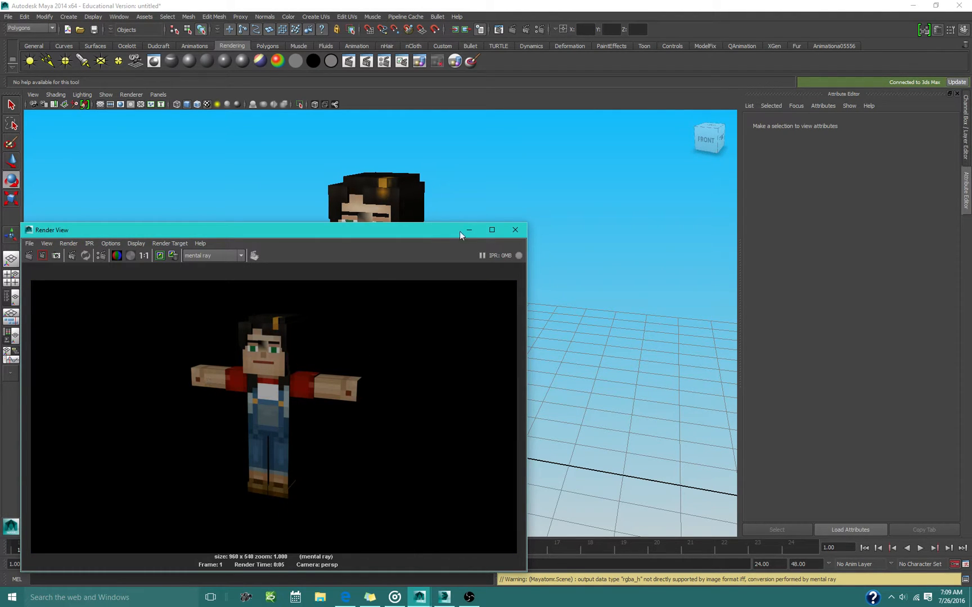
click(515, 230)
Select all the character's meshes, move them along the negative X axis away from the origin, and clear the selection
scroll(568, 174, down, 3)
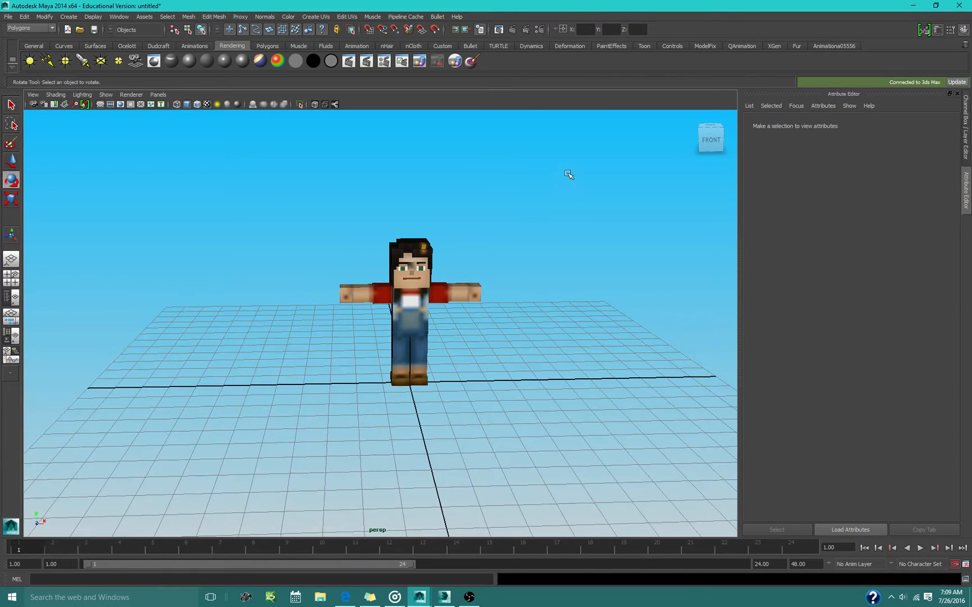
click(411, 323)
key(w)
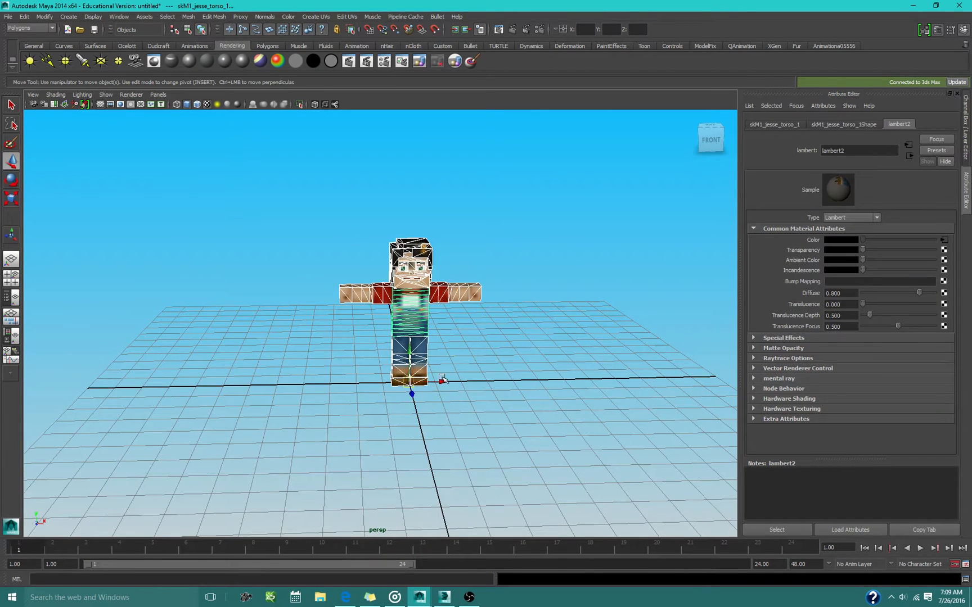
drag(443, 381, 143, 401)
click(231, 332)
Examine the texture and mesh edges of the character's left arm and left hand up close
alt+middle_drag(154, 313, 338, 298)
scroll(292, 337, up, 4)
alt+middle_drag(228, 282, 369, 322)
scroll(367, 321, up, 3)
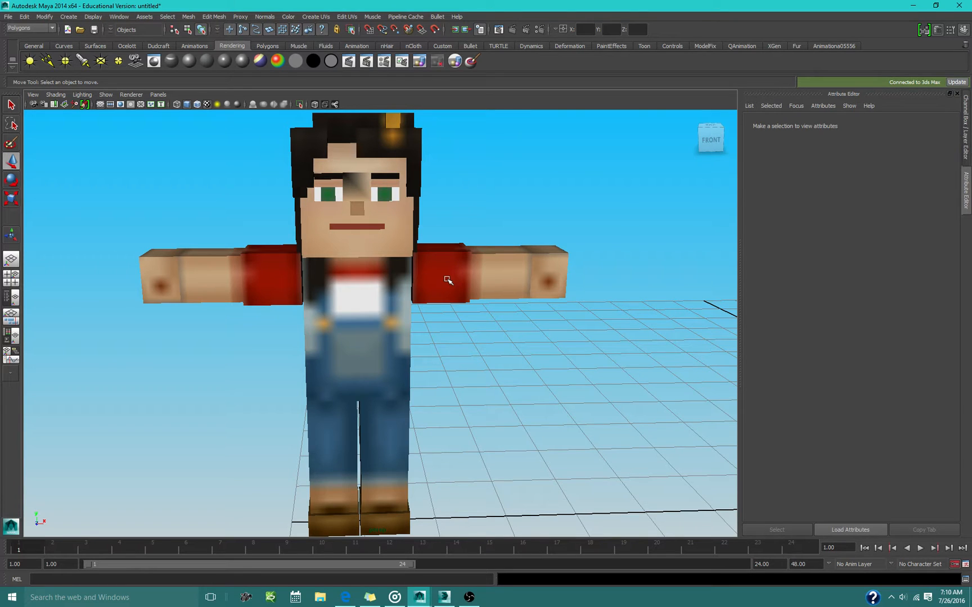
scroll(422, 326, down, 3)
scroll(425, 325, up, 3)
scroll(481, 293, up, 2)
click(492, 258)
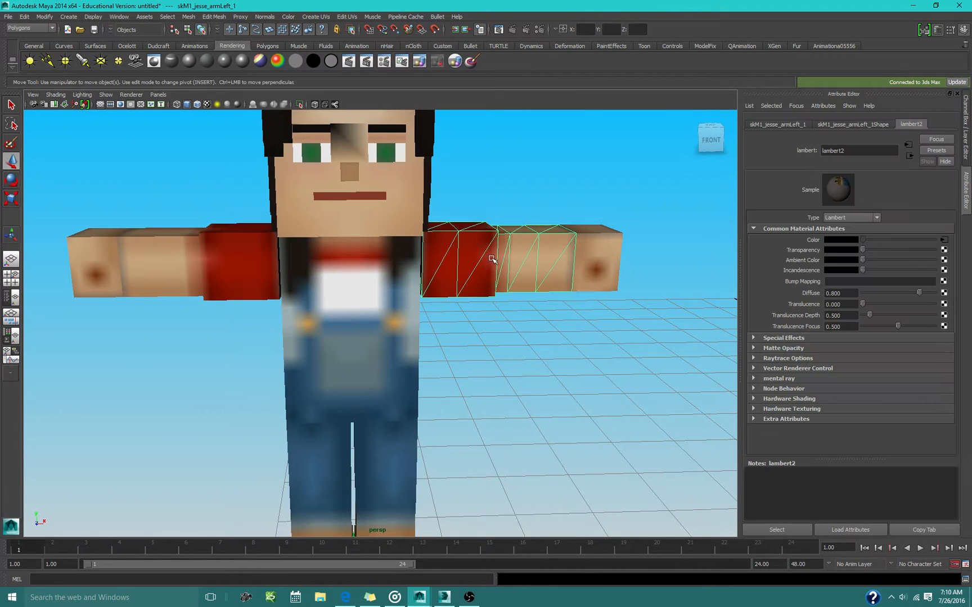
alt+middle_drag(492, 259, 412, 338)
alt+drag(412, 338, 392, 375)
alt+middle_drag(332, 377, 455, 270)
scroll(455, 283, up, 3)
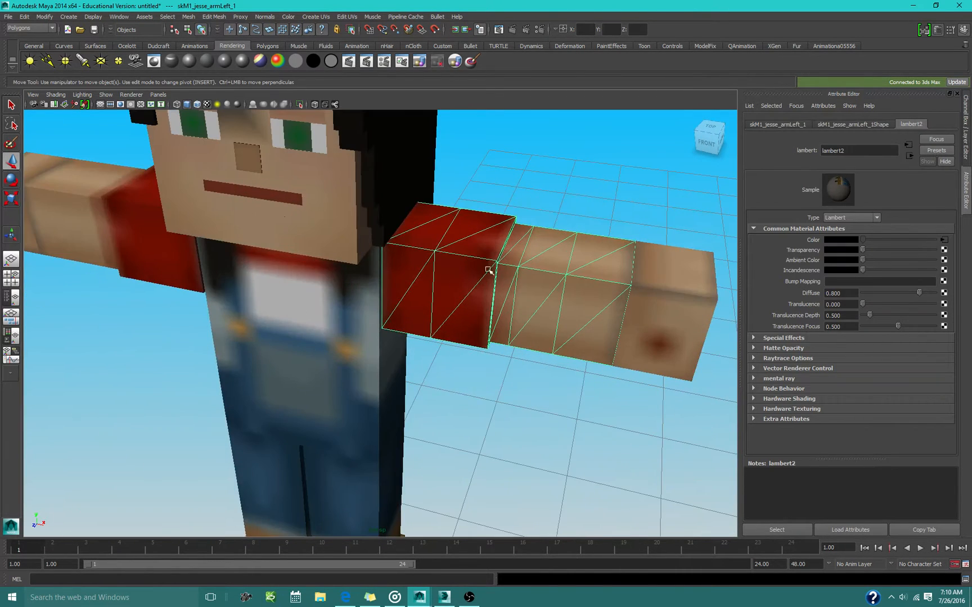
alt+drag(488, 270, 371, 333)
click(464, 371)
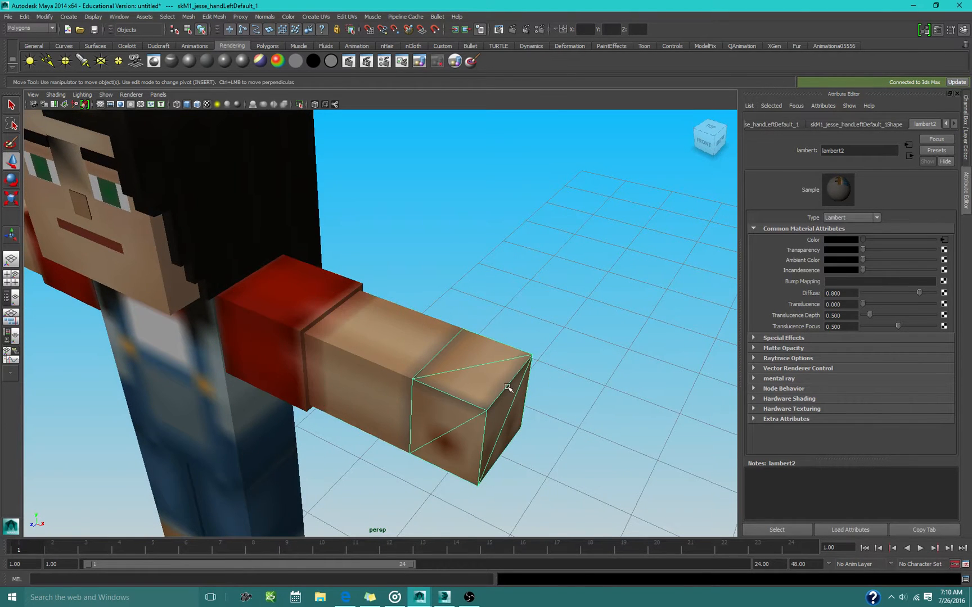
Switch the perspective view to the Viewport 2.0 renderer and select the torso mesh to inspect its sharp pixel texture
key(a)
click(237, 106)
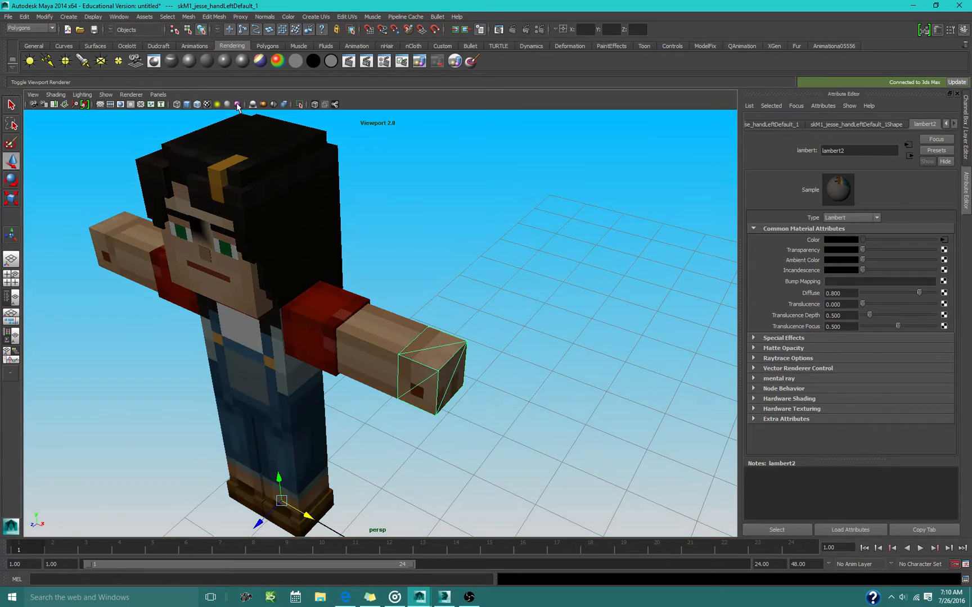
alt+drag(385, 232, 481, 373)
click(325, 316)
click(403, 273)
click(444, 214)
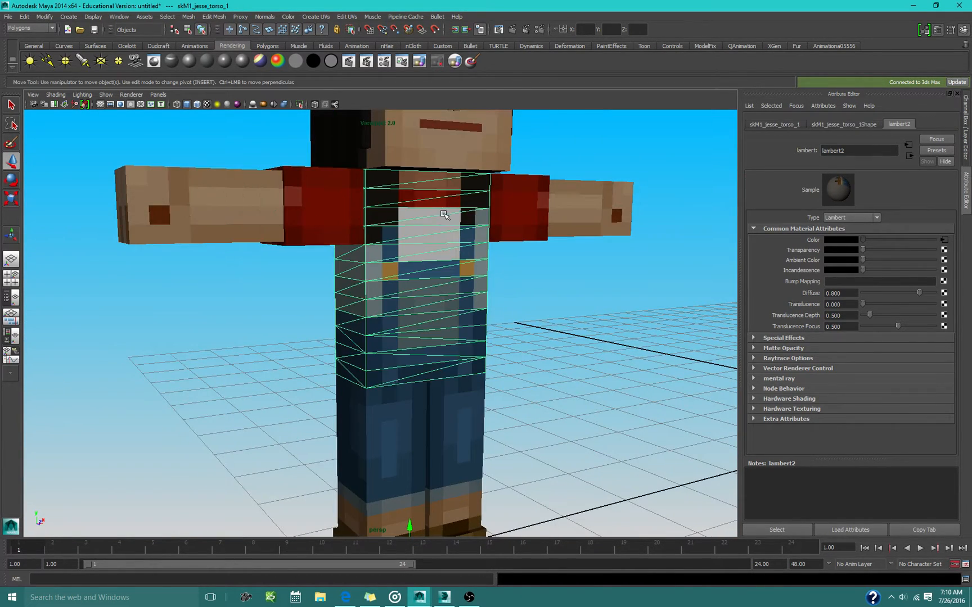
scroll(419, 339, up, 5)
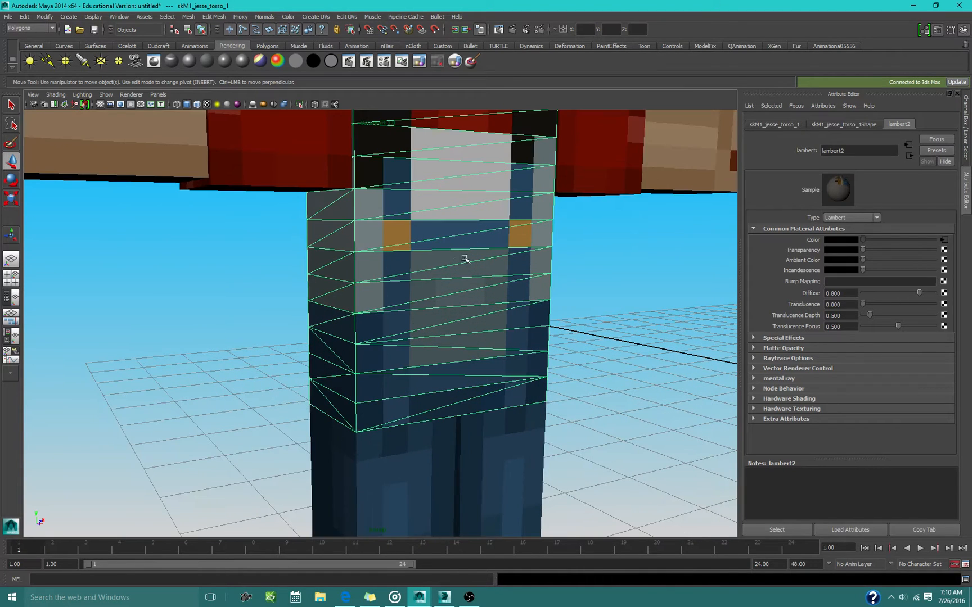
scroll(385, 246, down, 5)
scroll(401, 280, up, 6)
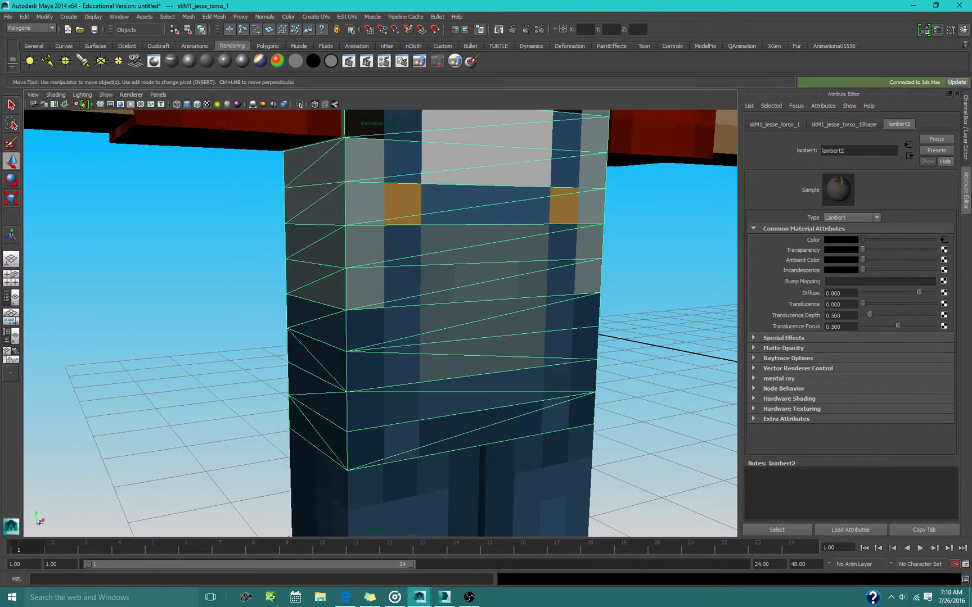
Examine the character's wireframe in the side view, select the legs mesh there, and return to the perspective view
click(11, 277)
key(space)
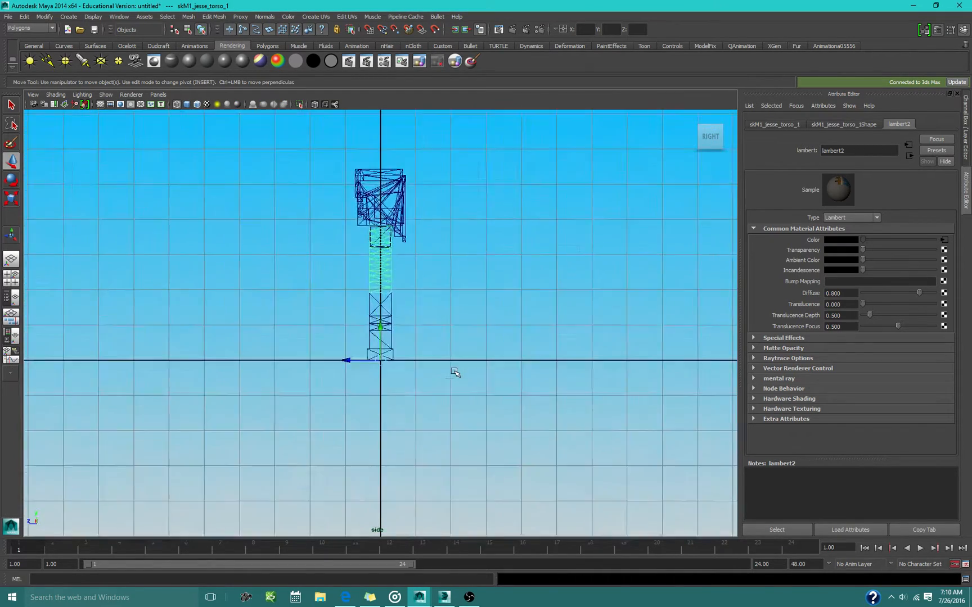
scroll(454, 372, up, 5)
alt+middle_drag(451, 272, 440, 400)
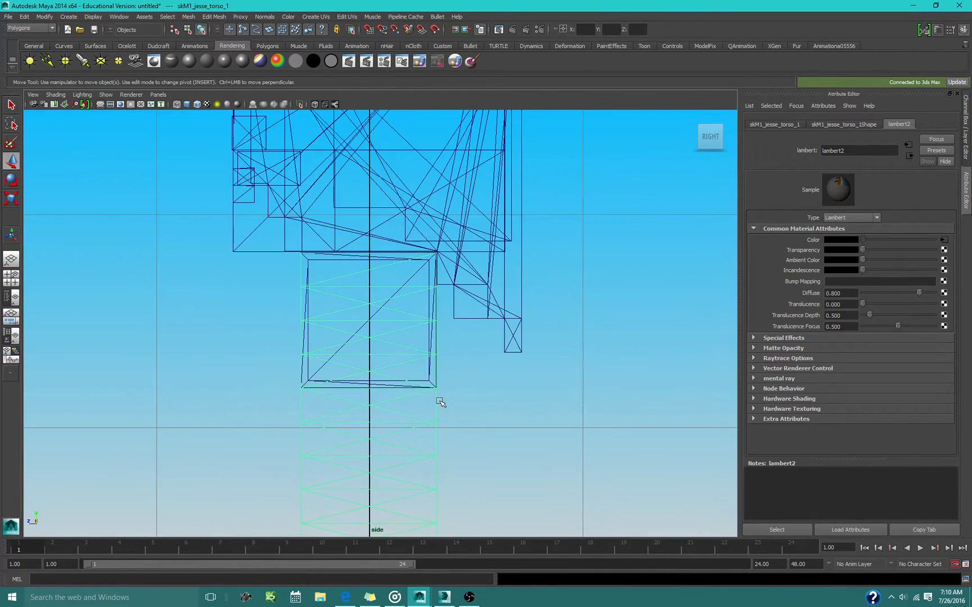
alt+middle_drag(330, 284, 361, 308)
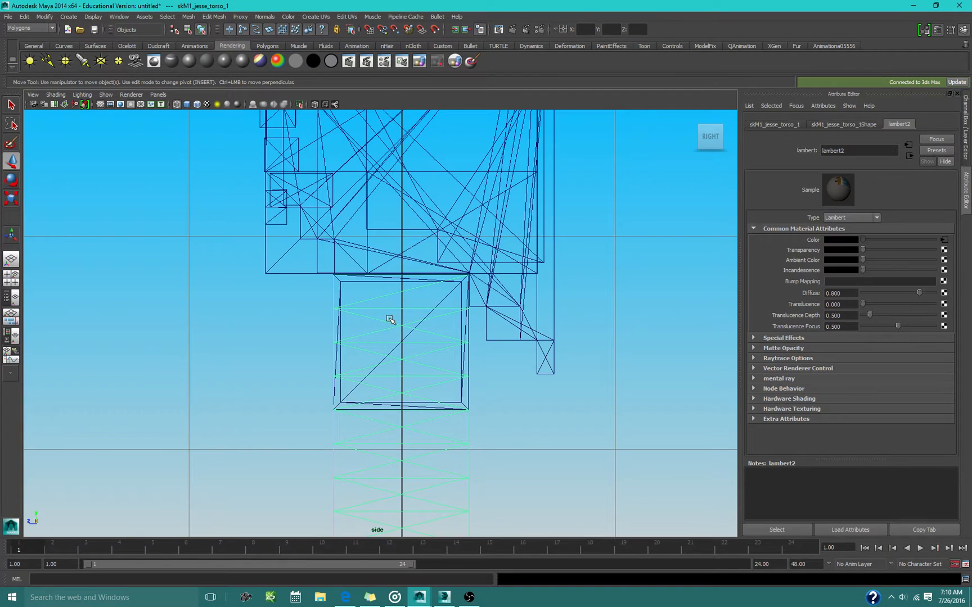
click(462, 323)
alt+middle_drag(459, 401, 475, 242)
alt+middle_drag(451, 363, 489, 170)
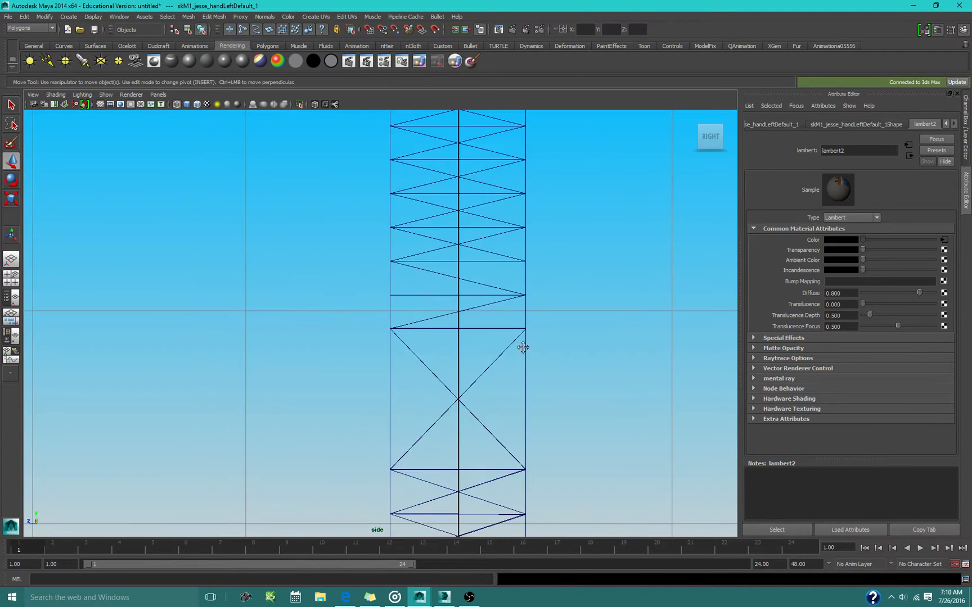
scroll(523, 347, up, 10)
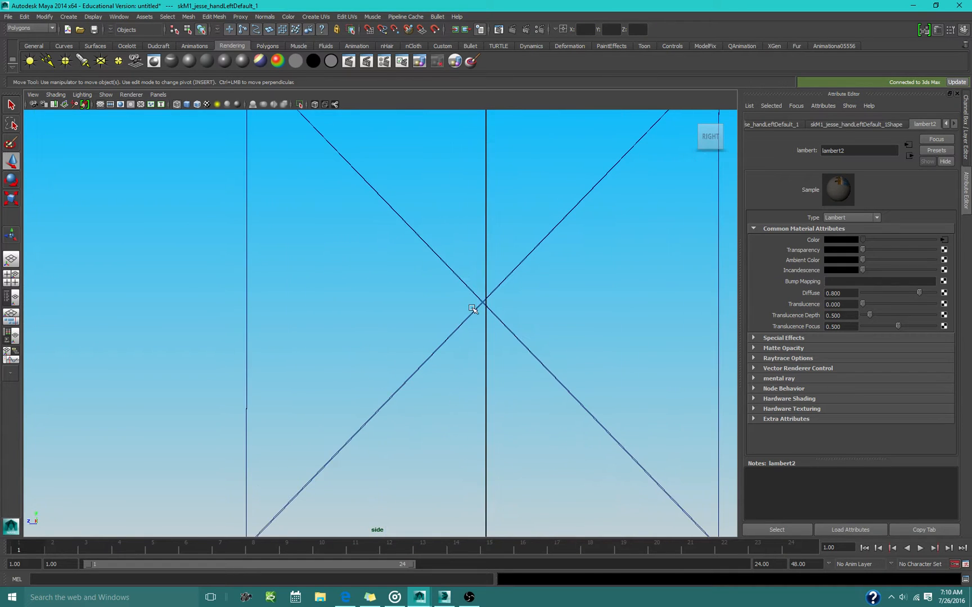
click(473, 308)
key(space)
key(space)
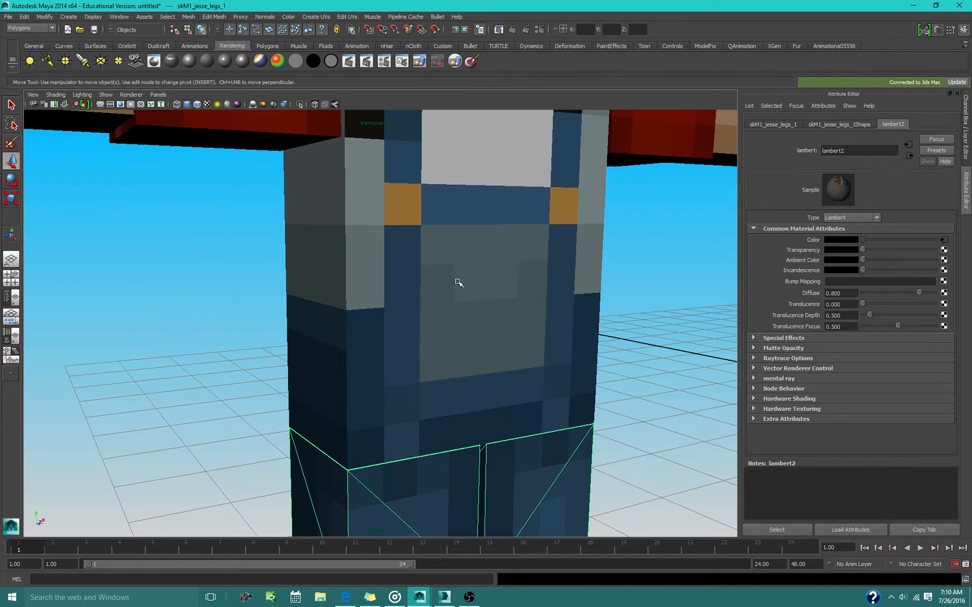
Examine the legs mesh from the front, clearing and reselecting it to compare its texture with its edges
key(a)
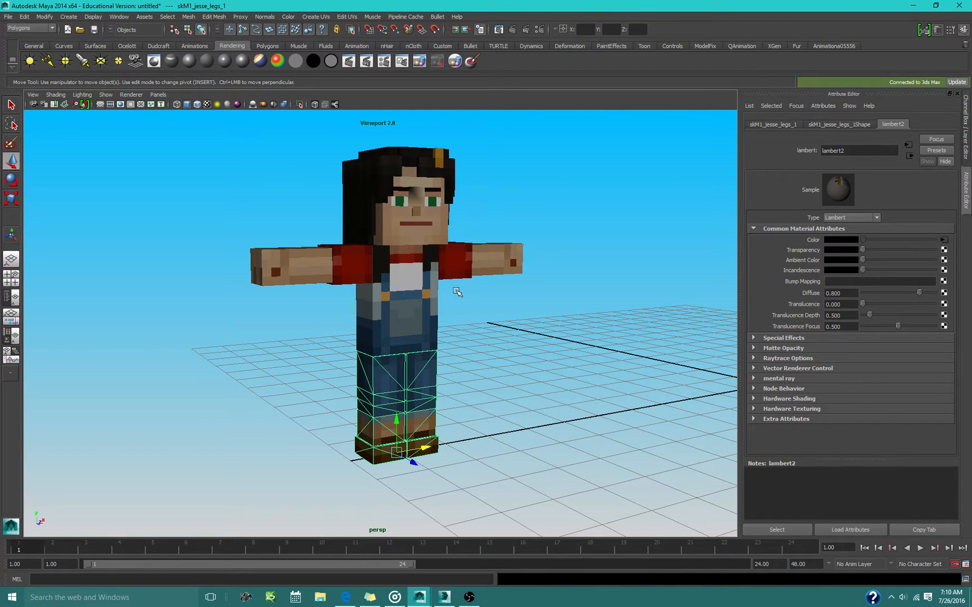
alt+right_drag(479, 349, 546, 354)
click(546, 354)
alt+middle_drag(504, 422, 499, 341)
alt+right_drag(430, 350, 480, 356)
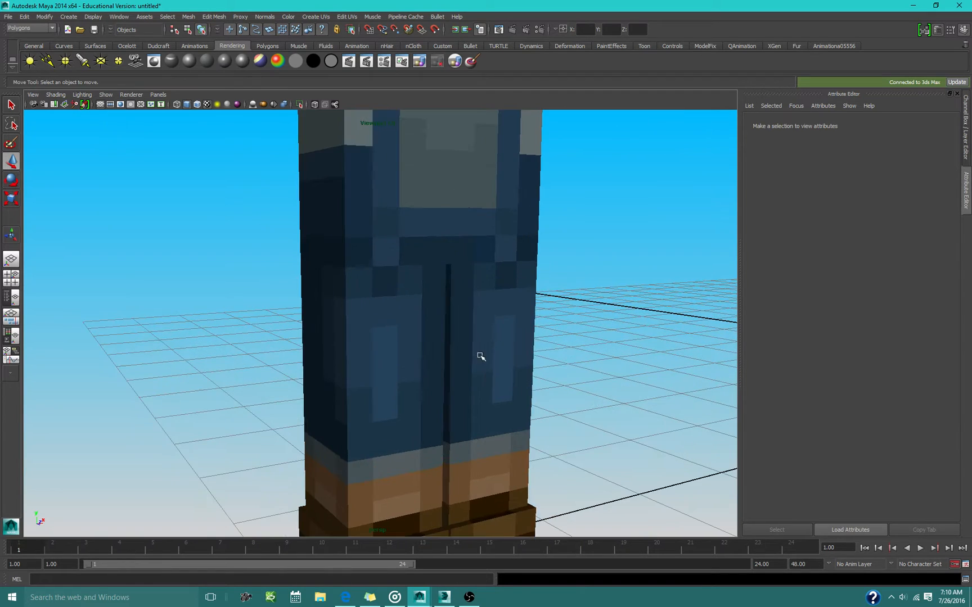
click(480, 357)
alt+drag(557, 355, 514, 353)
alt+middle_drag(313, 281, 380, 263)
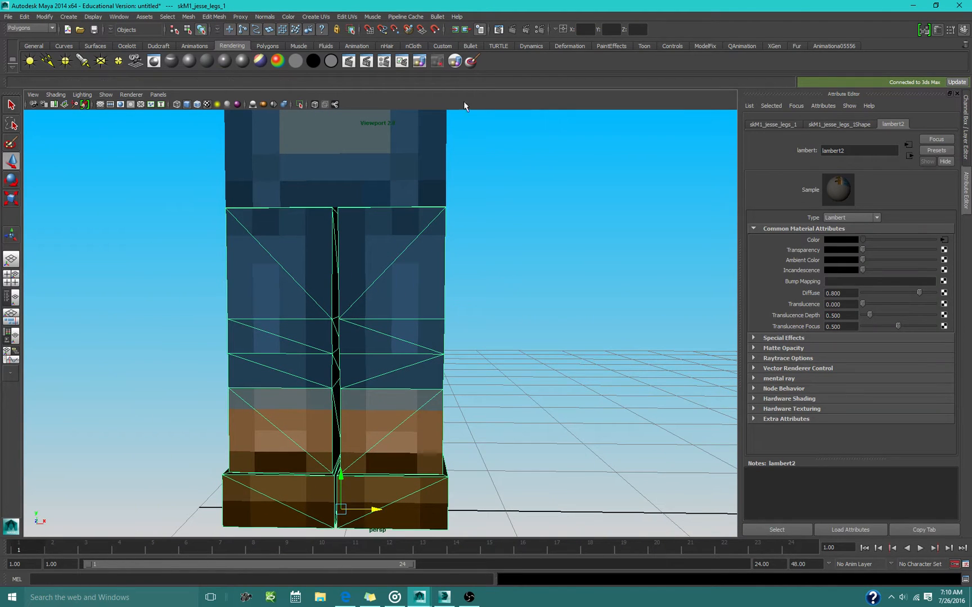
Examine the selected legs mesh and the whole character from several angles, and clear the selection
alt+right_drag(464, 233, 410, 239)
alt+drag(410, 239, 278, 276)
alt+middle_drag(277, 275, 381, 293)
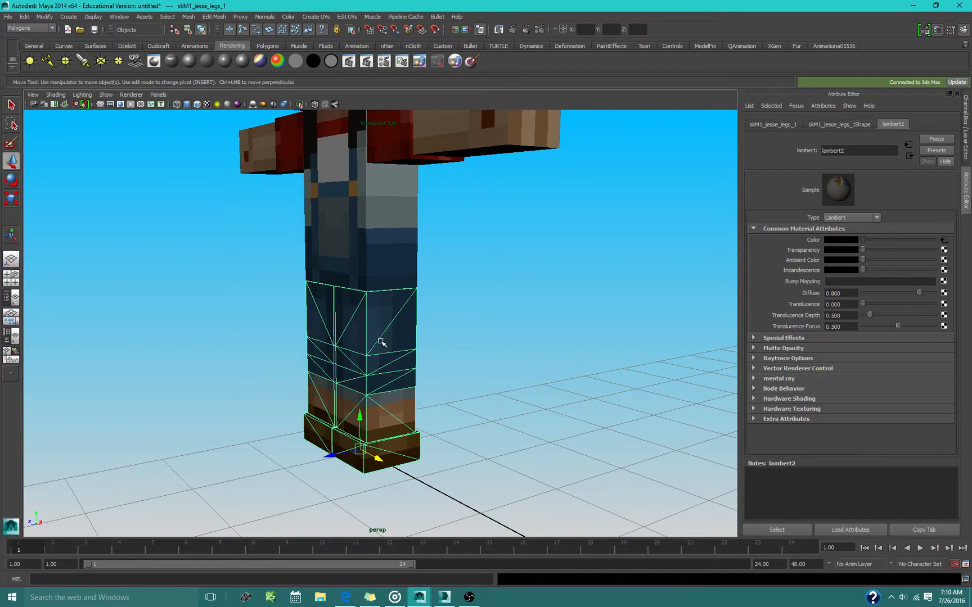
scroll(382, 342, down, 5)
scroll(381, 325, up, 4)
alt+drag(369, 345, 476, 349)
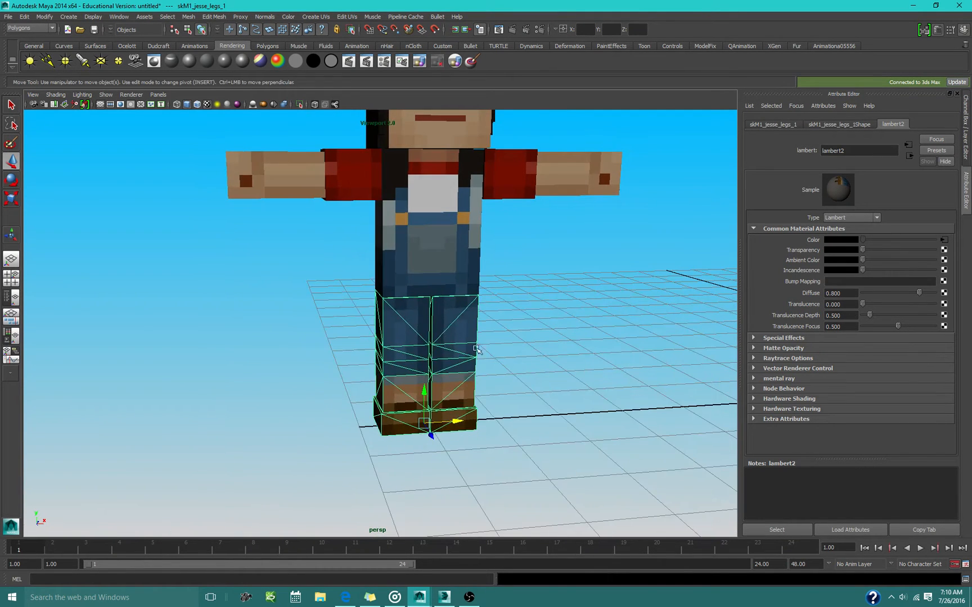
scroll(476, 350, up, 3)
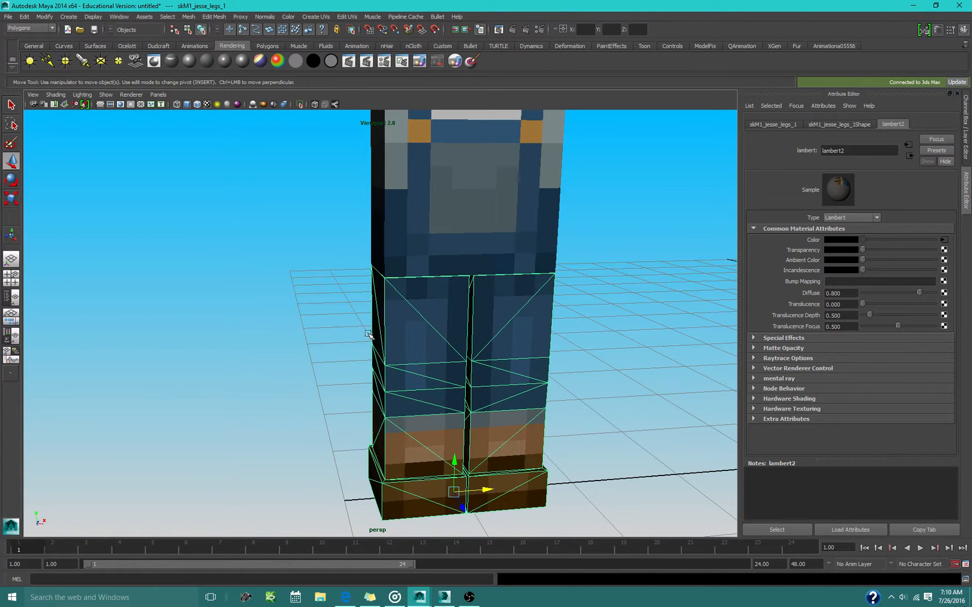
scroll(369, 335, down, 6)
alt+drag(458, 333, 438, 361)
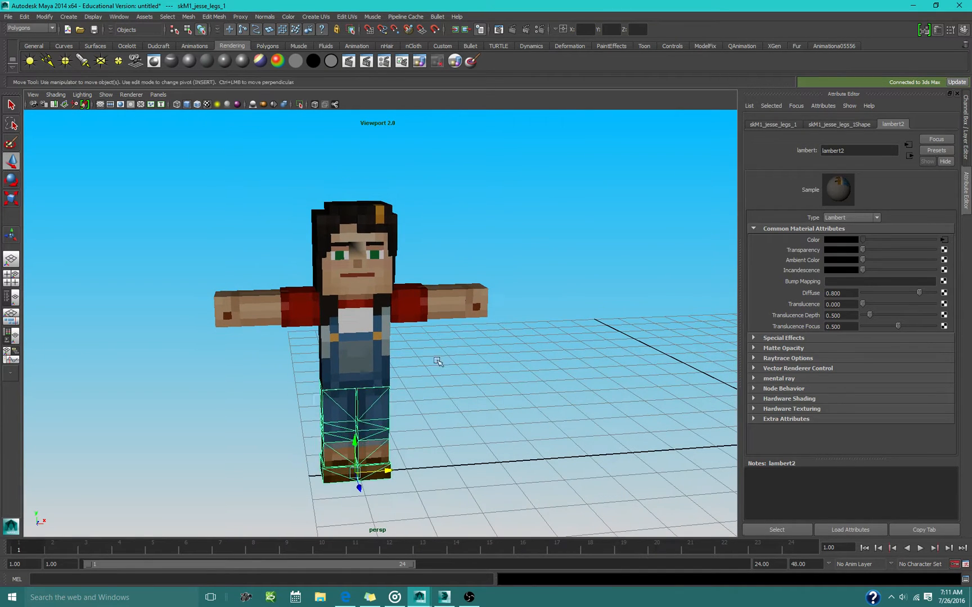
click(438, 362)
Create a polygon plane with its width, height and both subdivision counts set to 24
click(267, 46)
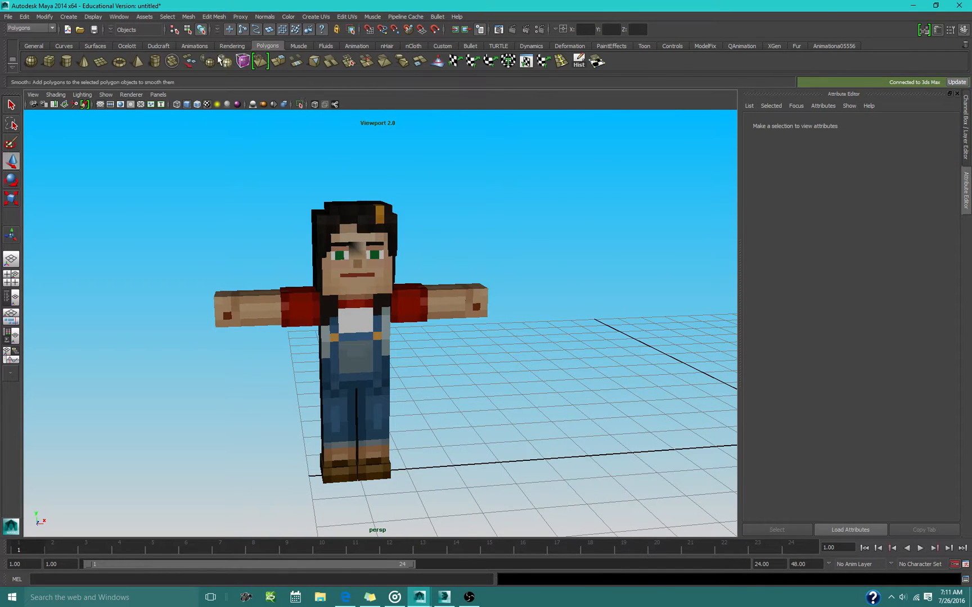
click(100, 61)
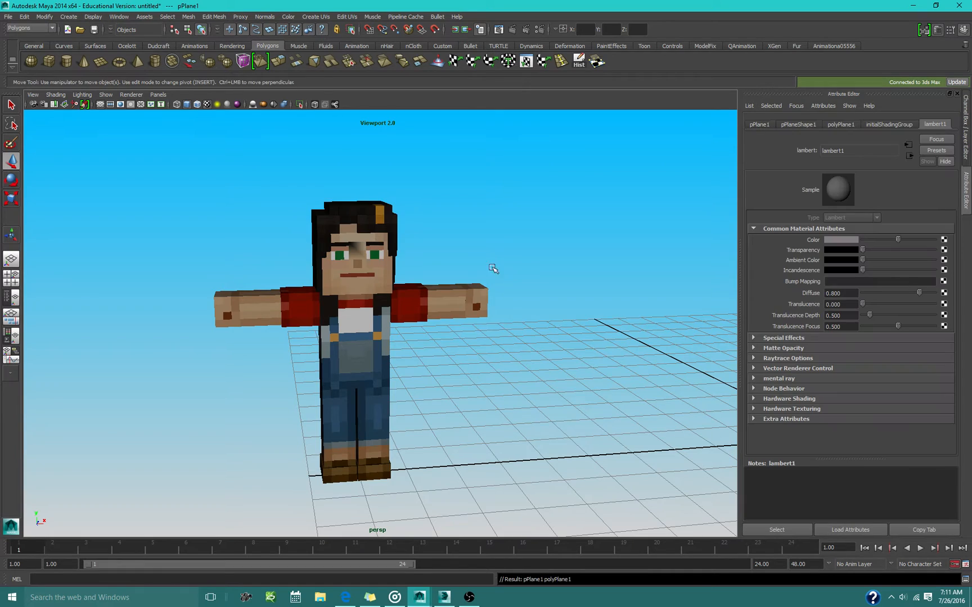
key(w)
key(f)
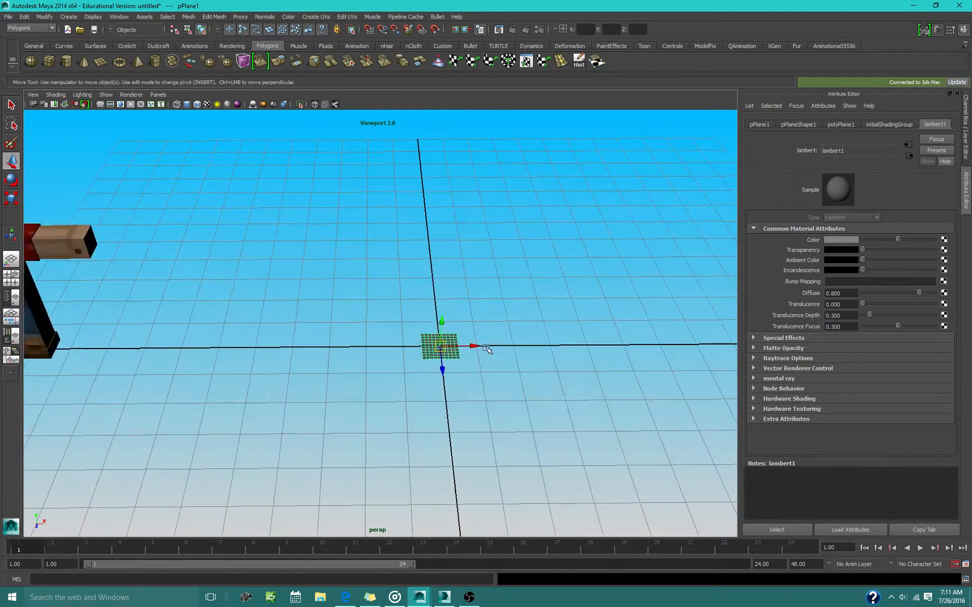
key(ctrl+a)
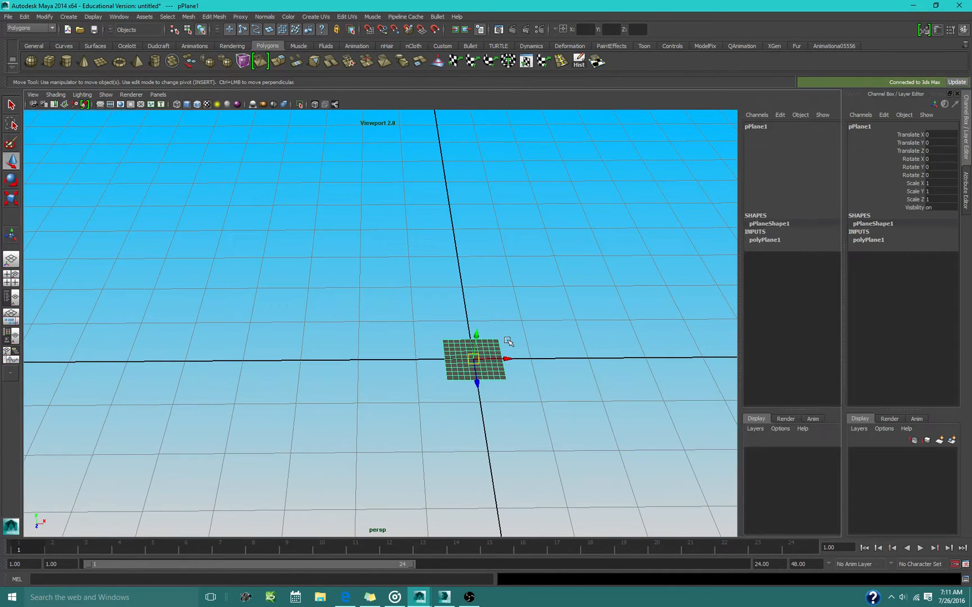
click(881, 239)
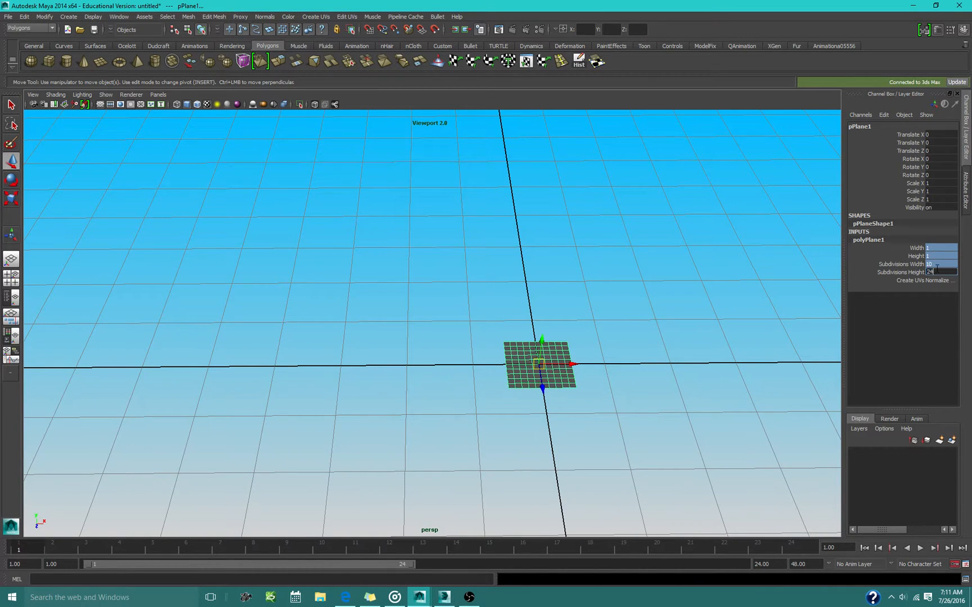
key(Return)
scroll(312, 215, down, 8)
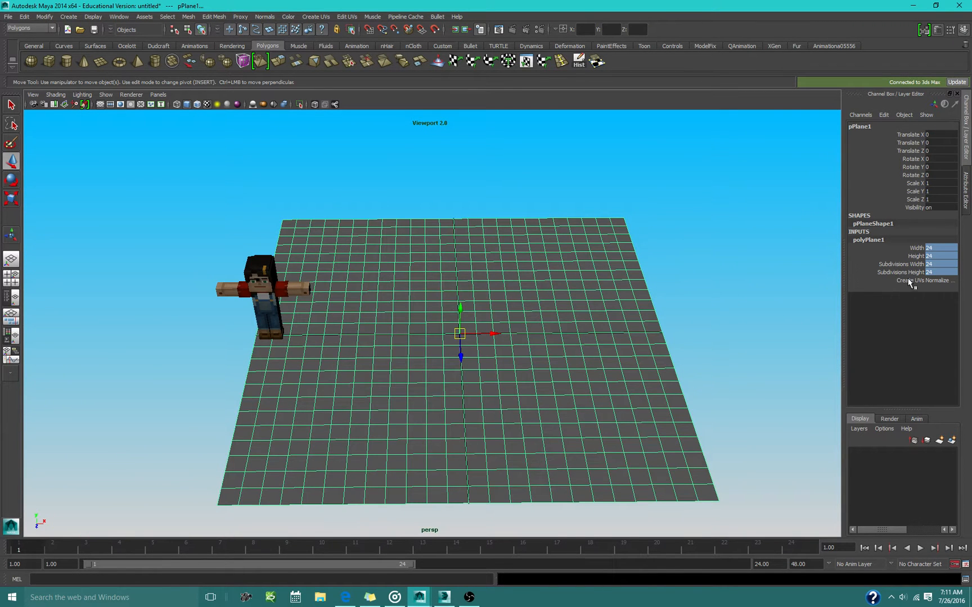
Set the plane's width and height subdivisions to 128 and deselect it
drag(931, 265, 934, 271)
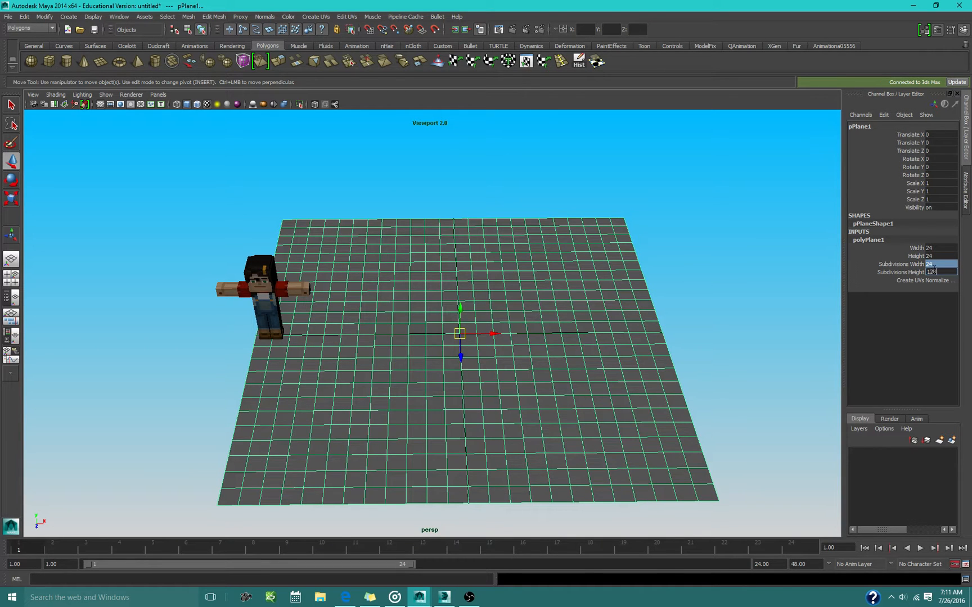
key(Return)
click(700, 253)
alt+drag(700, 254, 501, 269)
scroll(501, 269, down, 3)
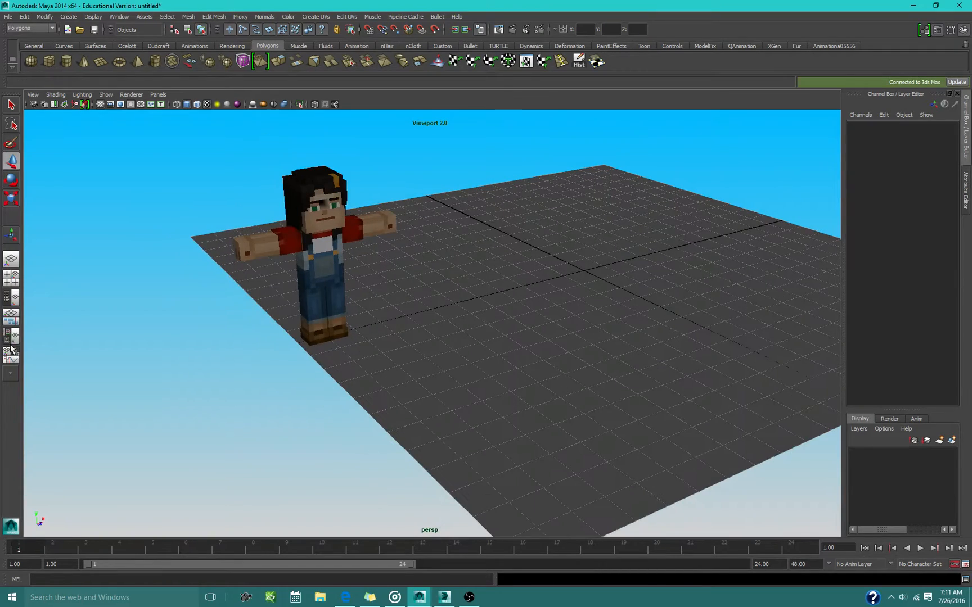
Assign the character's textured lambert2 material to the ground plane and enlarge the perspective view
click(13, 335)
middle_drag(358, 183, 636, 343)
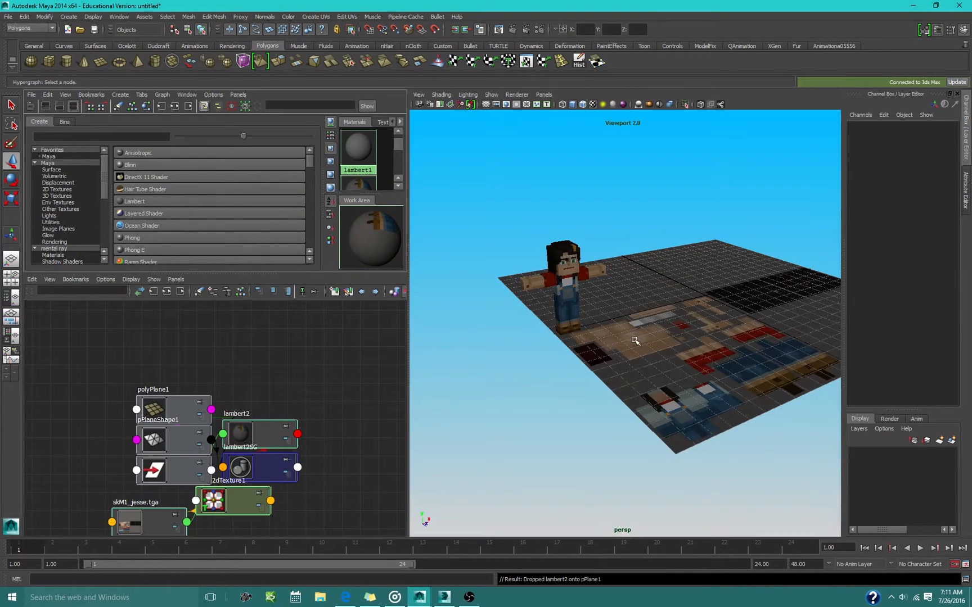
key(space)
scroll(336, 266, up, 2)
scroll(723, 382, up, 3)
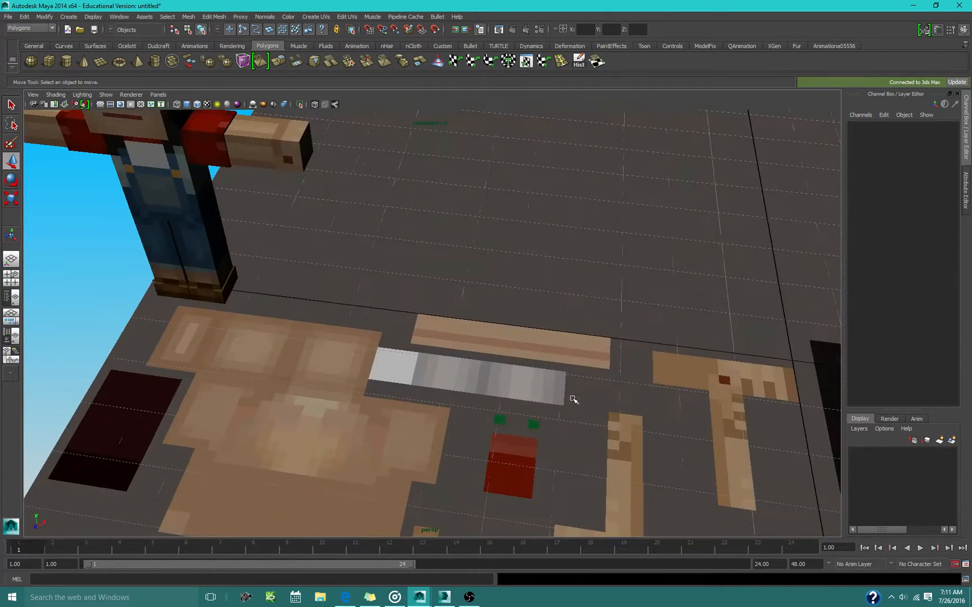
Compare the plane's subdivision grid with the texture pixels across the face, torso, arm and leg regions, and clear the selection
click(341, 353)
scroll(376, 353, up, 5)
scroll(376, 353, down, 5)
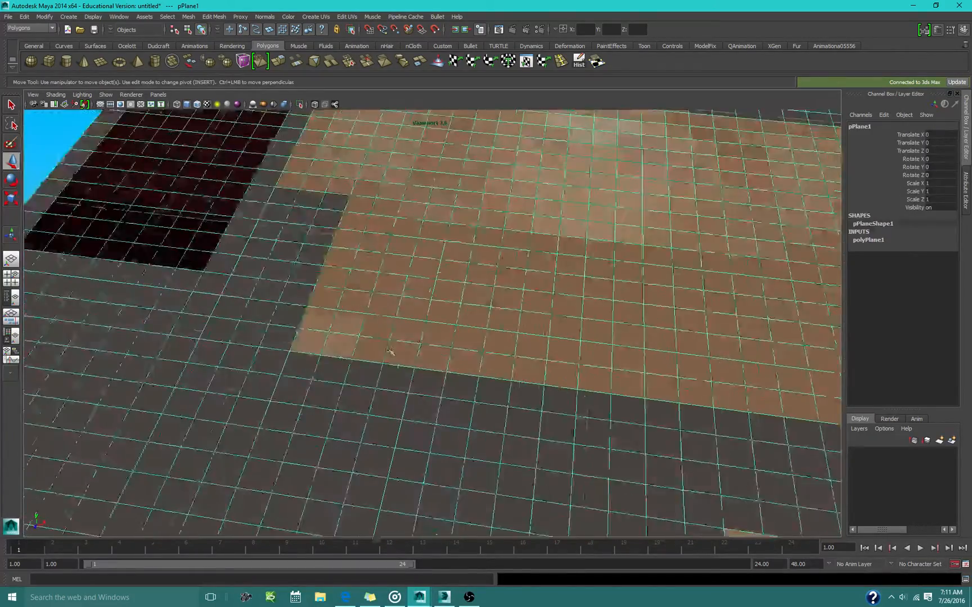
alt+middle_drag(365, 417, 489, 205)
scroll(450, 292, up, 3)
alt+drag(473, 307, 484, 302)
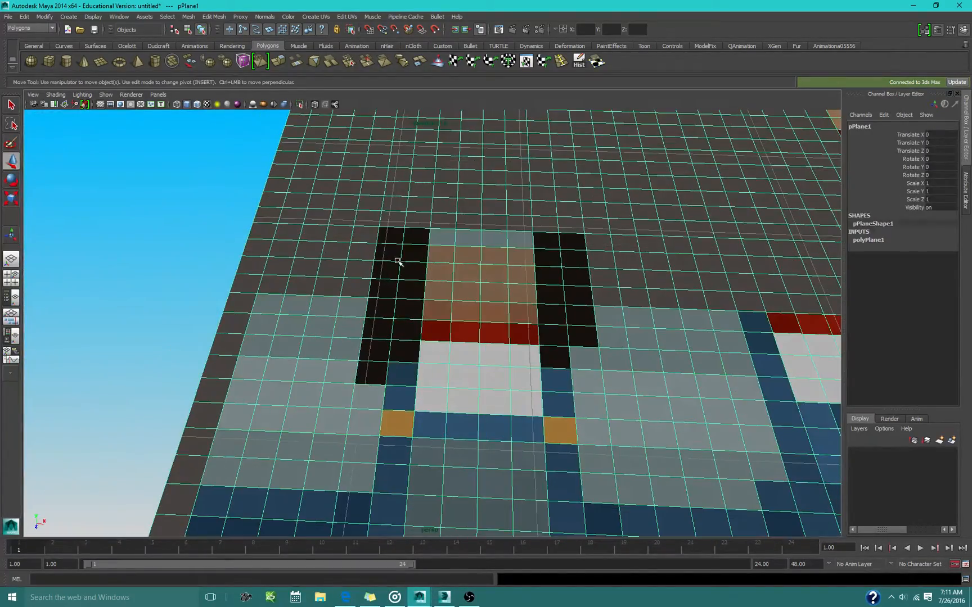
scroll(626, 314, down, 4)
alt+middle_drag(512, 353, 340, 349)
scroll(339, 349, down, 1)
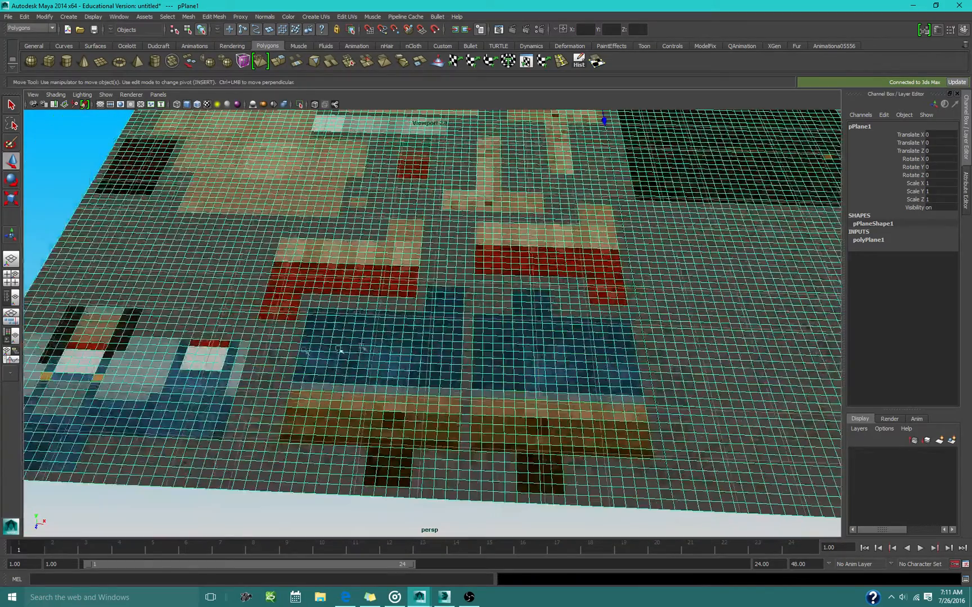
alt+middle_drag(185, 354, 411, 416)
click(270, 292)
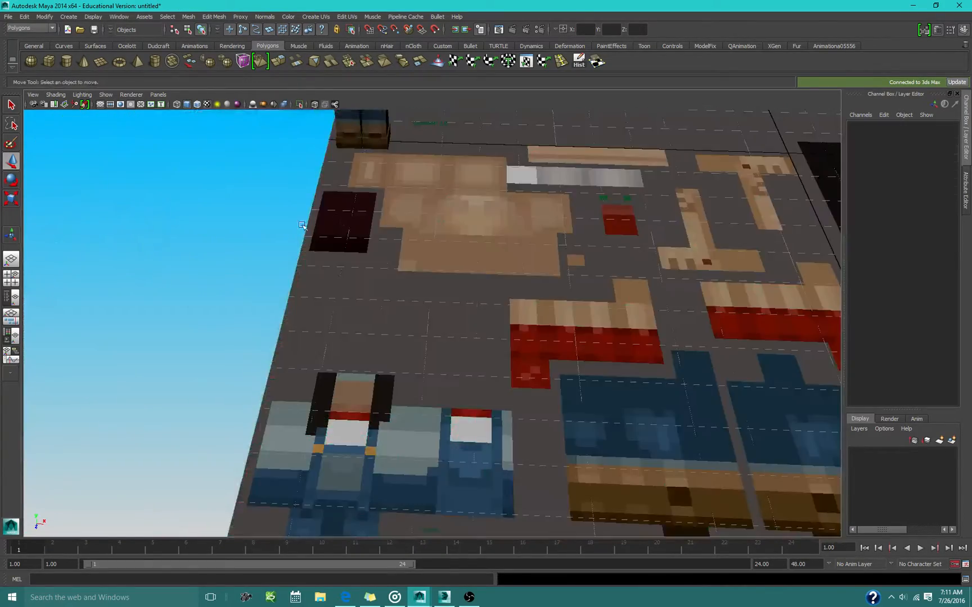
alt+middle_drag(345, 208, 360, 352)
scroll(363, 385, down, 4)
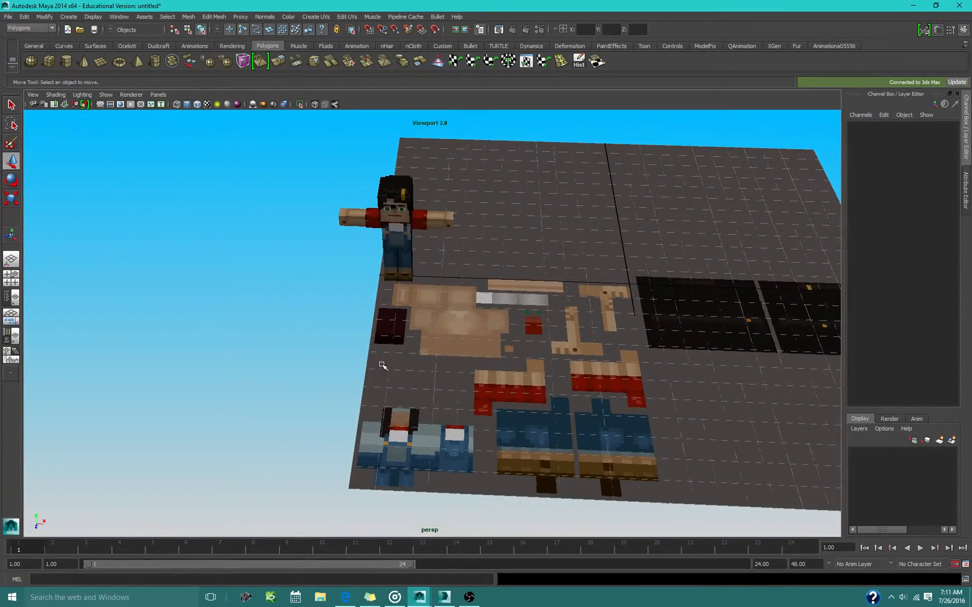
Set the lambert2 material's ambient color R, G and B values to 0.5
click(410, 350)
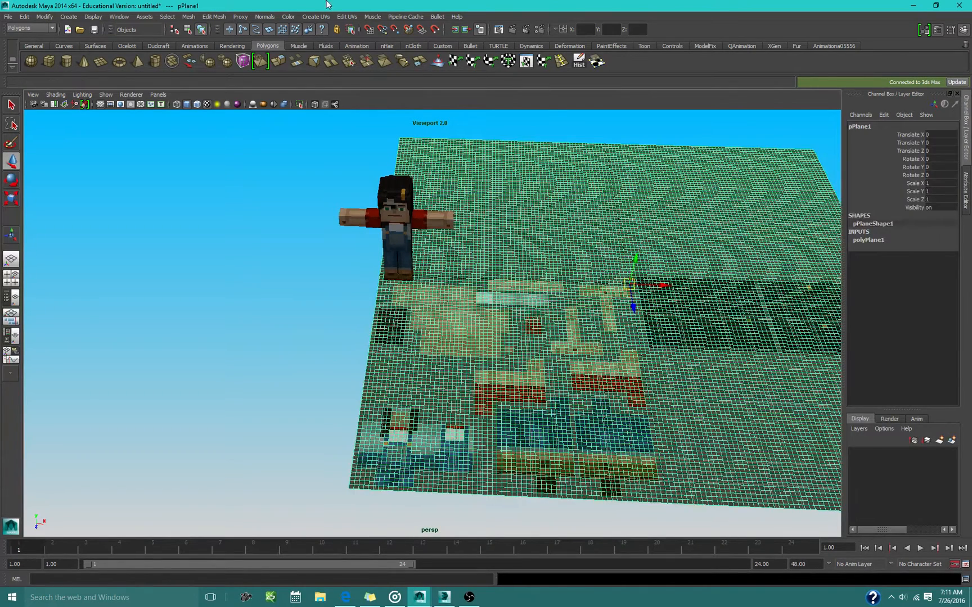
click(11, 336)
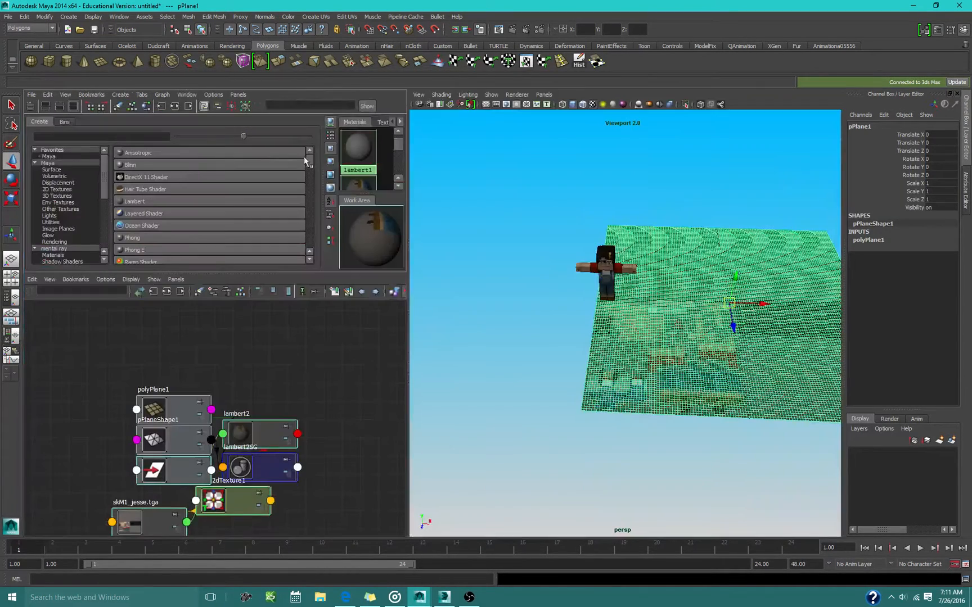
click(360, 184)
drag(938, 191, 938, 204)
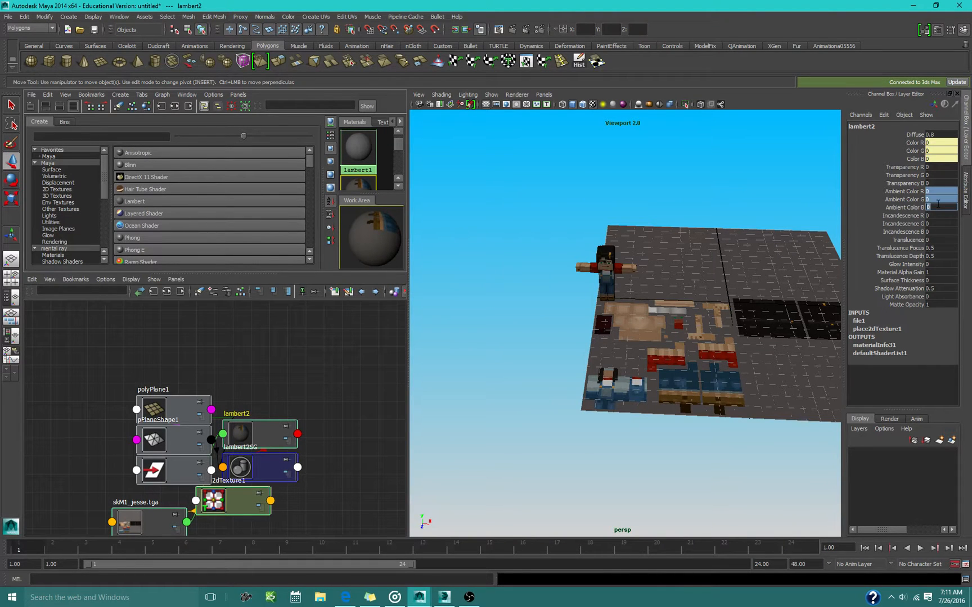
key(Return)
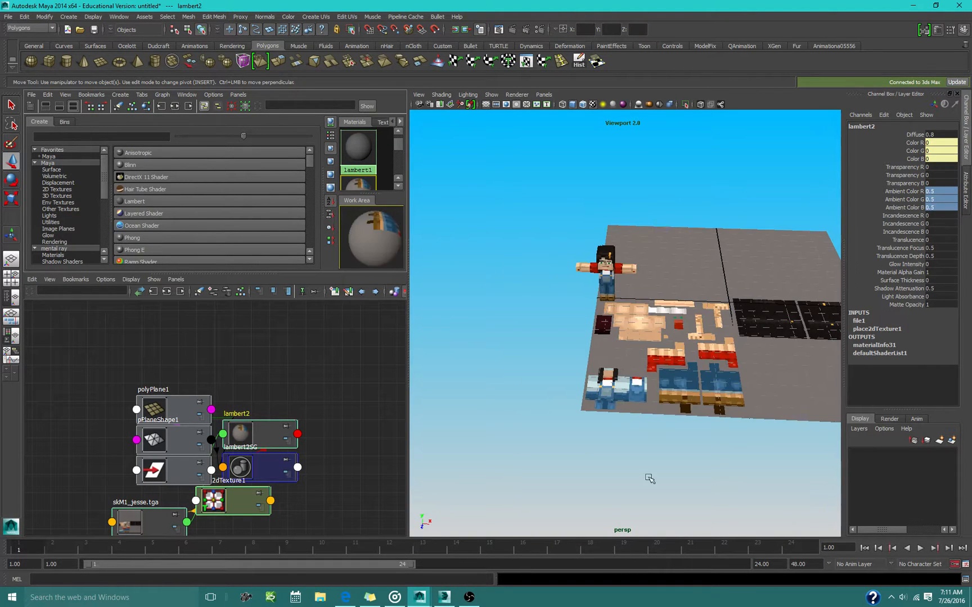
mouse_move(458, 605)
click(460, 604)
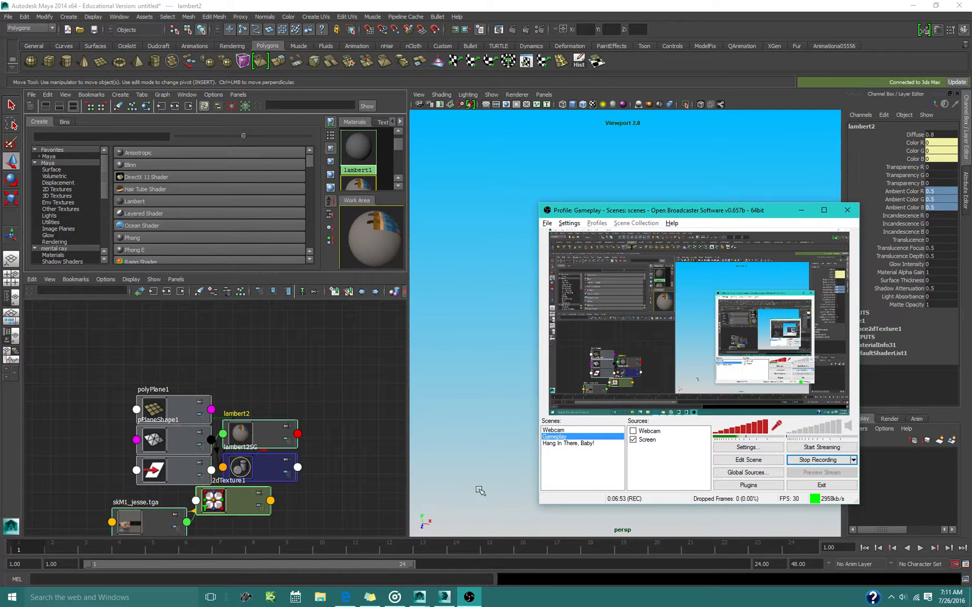
Examine the brightened texture on the plane and the character from several angles in the enlarged perspective view
alt+drag(535, 353, 528, 376)
key(space)
scroll(528, 375, down, 3)
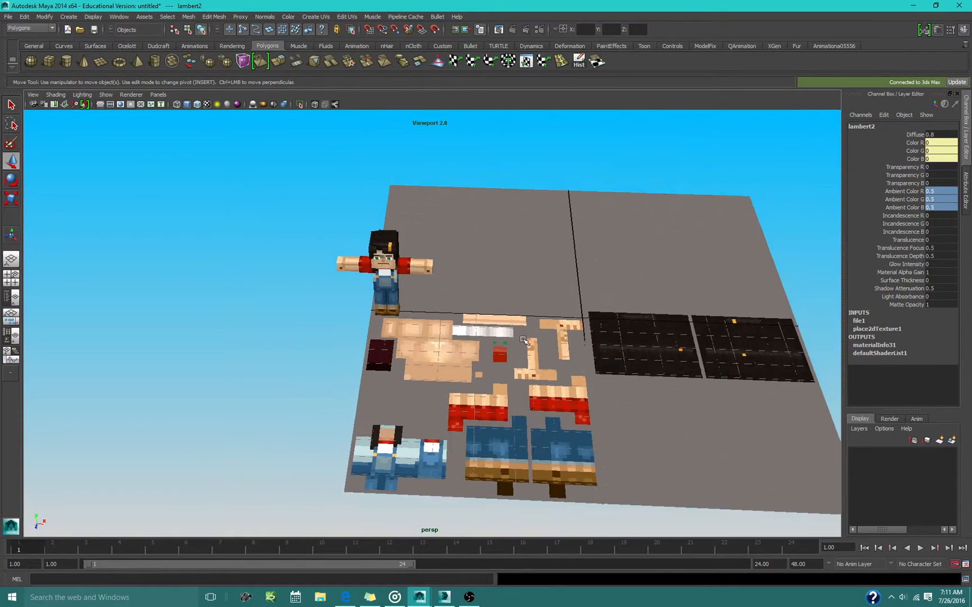
scroll(380, 364, up, 6)
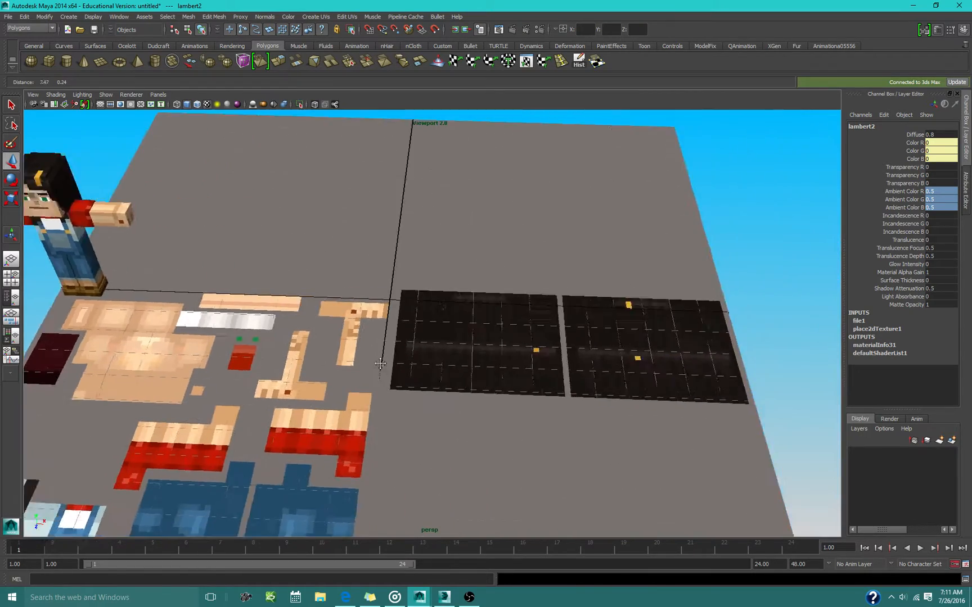
alt+middle_drag(380, 364, 706, 414)
scroll(495, 336, up, 5)
scroll(468, 322, down, 4)
alt+drag(468, 322, 449, 253)
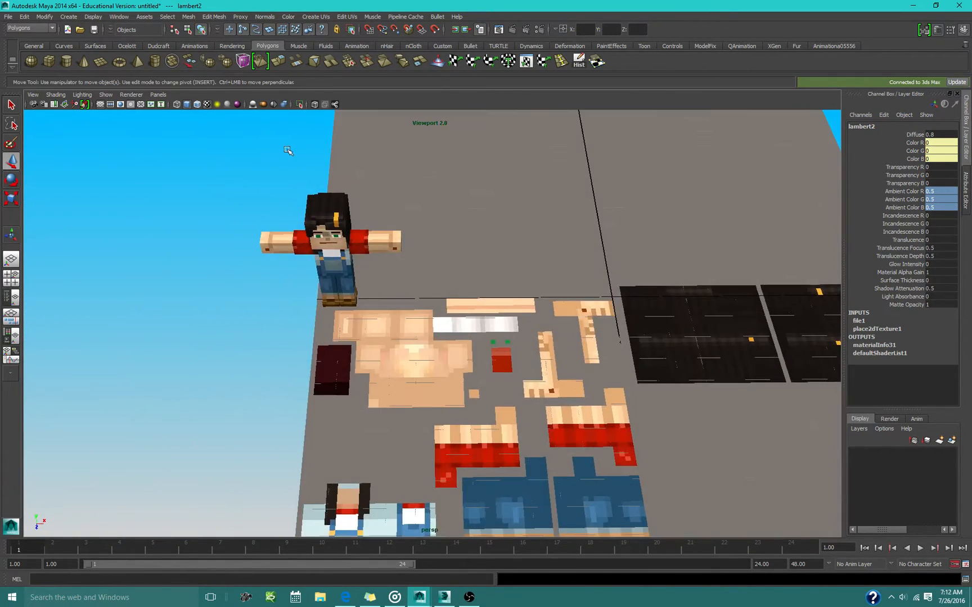
alt+drag(288, 151, 423, 260)
scroll(521, 349, up, 5)
alt+drag(520, 349, 539, 325)
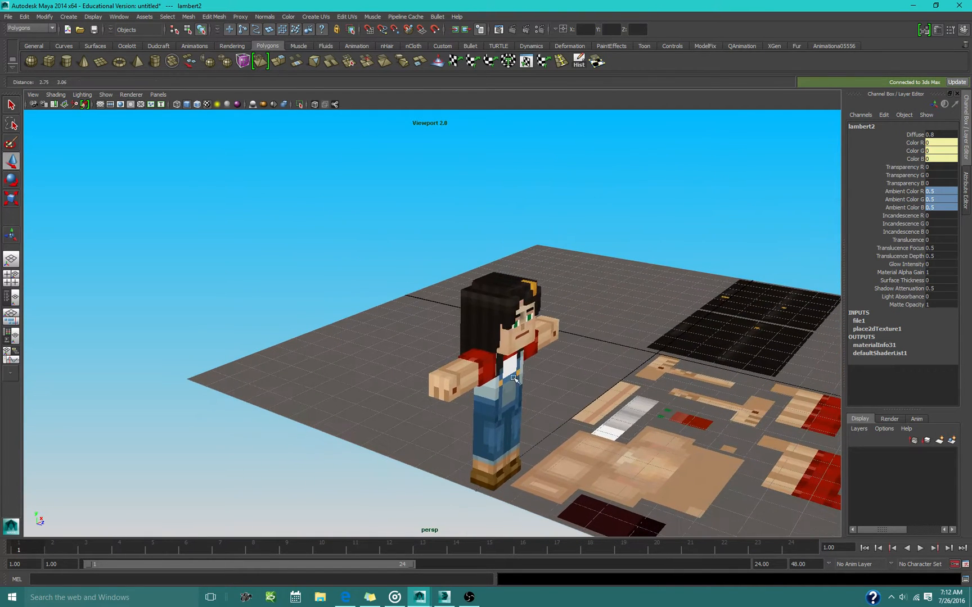
Move the character's outer hair mesh off the head to the open space behind it
click(538, 325)
drag(519, 489, 419, 450)
scroll(544, 317, up, 3)
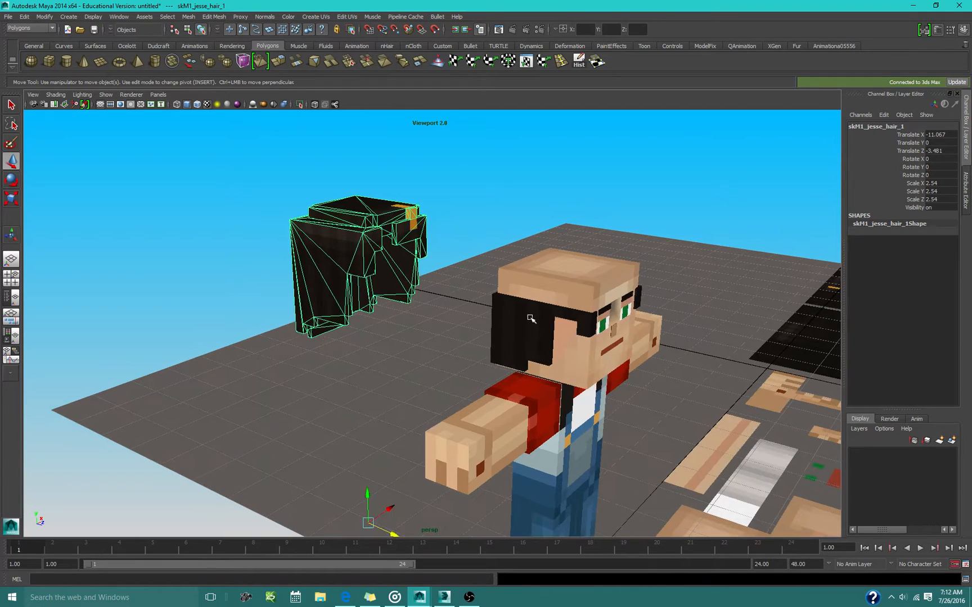
Delete the black hair piece still surrounding the sides of the character's head
click(530, 318)
key(Delete)
alt+drag(530, 319, 404, 332)
alt+middle_drag(341, 324, 458, 335)
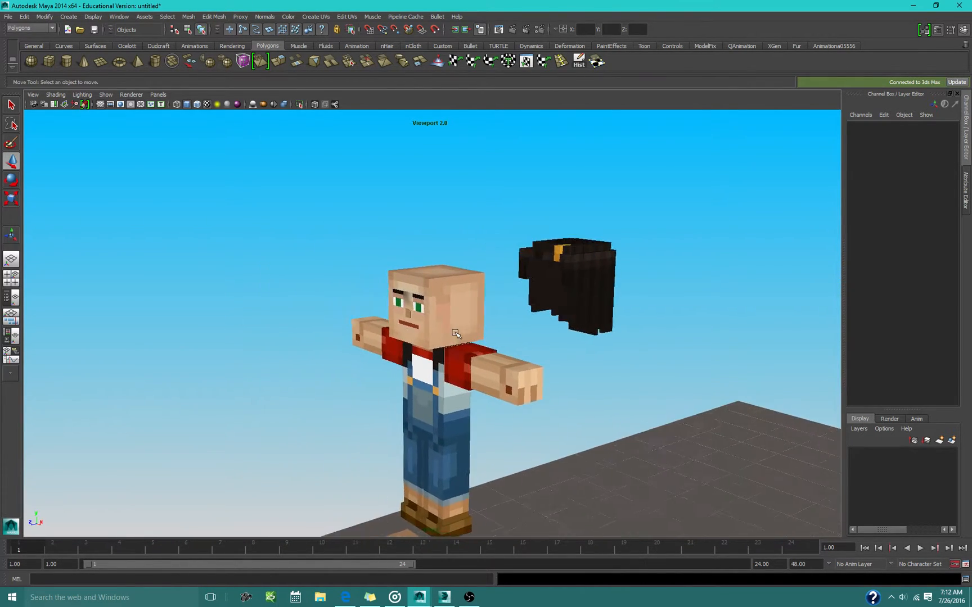
Select the head mesh and open the UV Texture Editor beside it
scroll(457, 334, up, 5)
alt+drag(417, 355, 496, 353)
click(485, 285)
scroll(493, 288, down, 5)
alt+drag(533, 299, 494, 290)
click(118, 17)
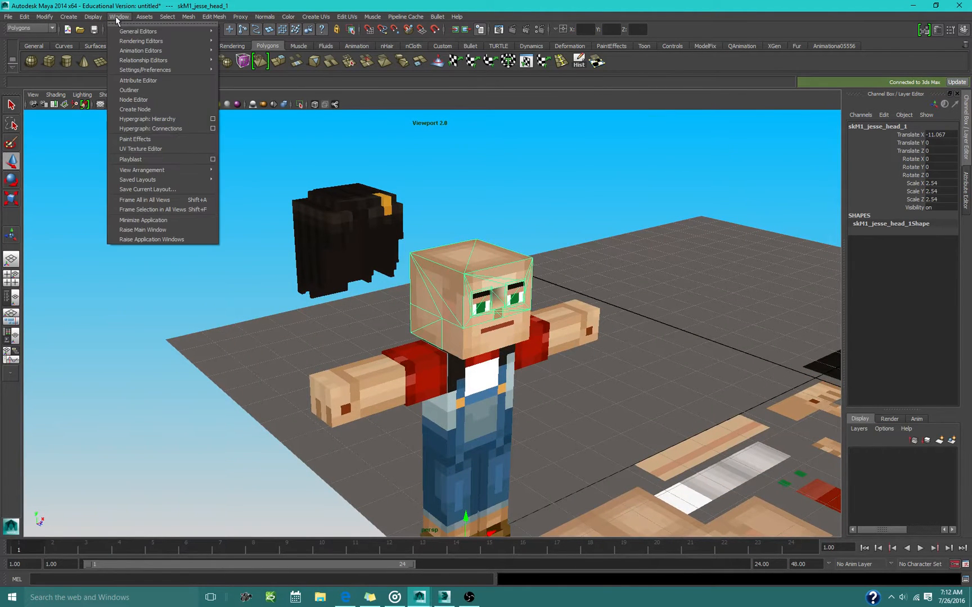
click(165, 148)
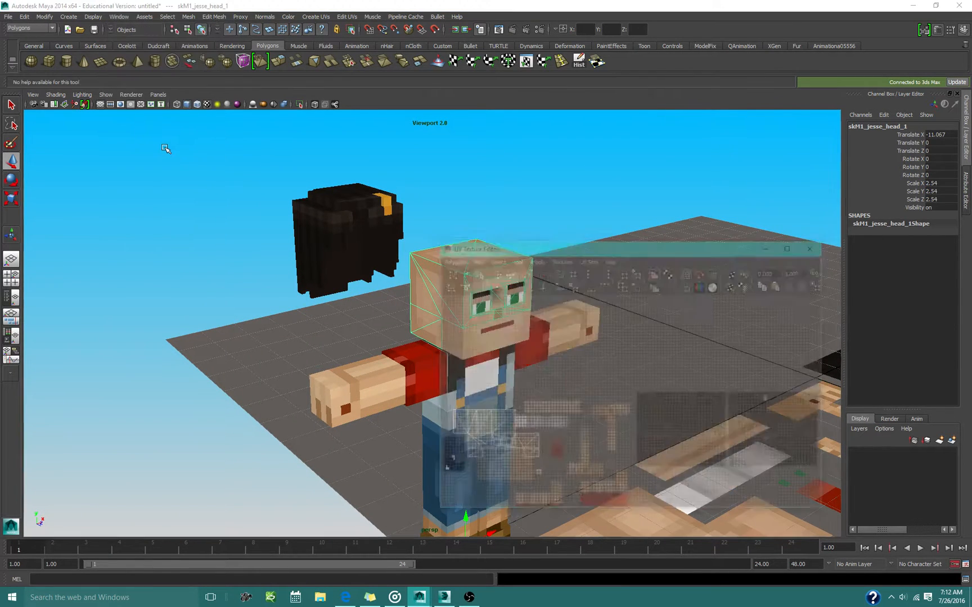
drag(519, 252, 216, 217)
Compare the head's UV layout on the texture with the side of the head mesh in the perspective view
alt+middle_drag(181, 345, 303, 343)
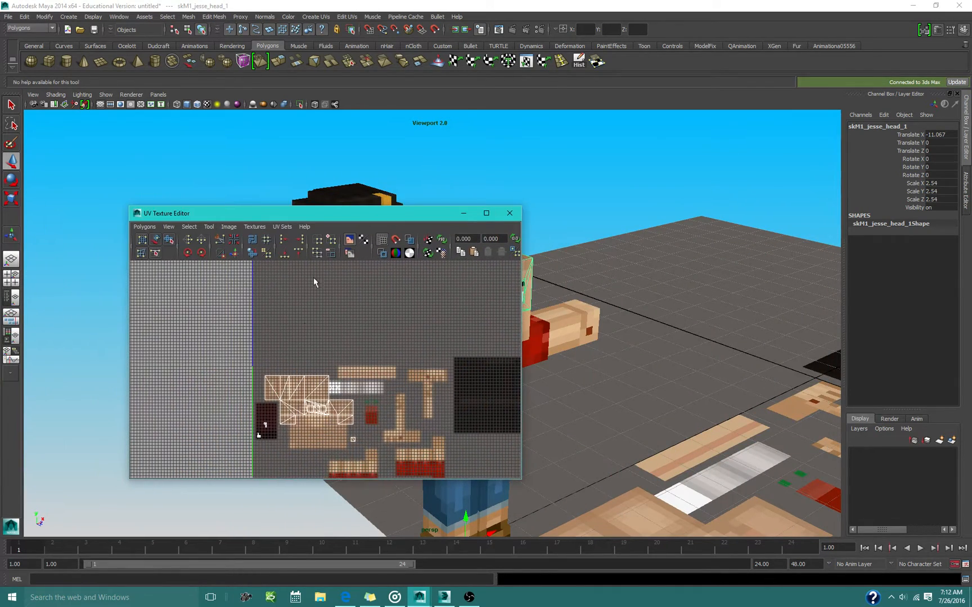
scroll(330, 367, up, 6)
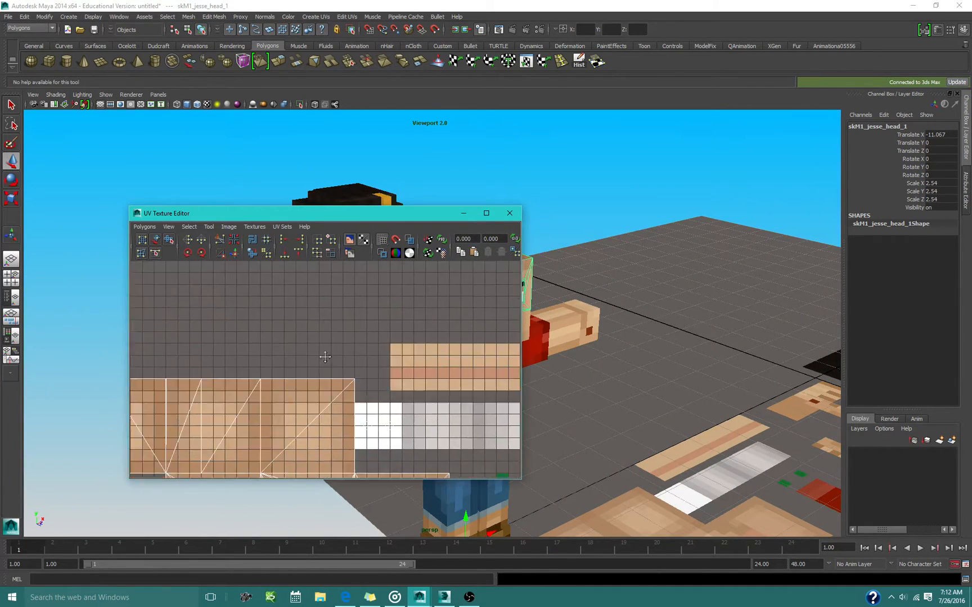
alt+middle_drag(619, 246, 716, 248)
scroll(717, 247, up, 3)
alt+drag(613, 261, 682, 246)
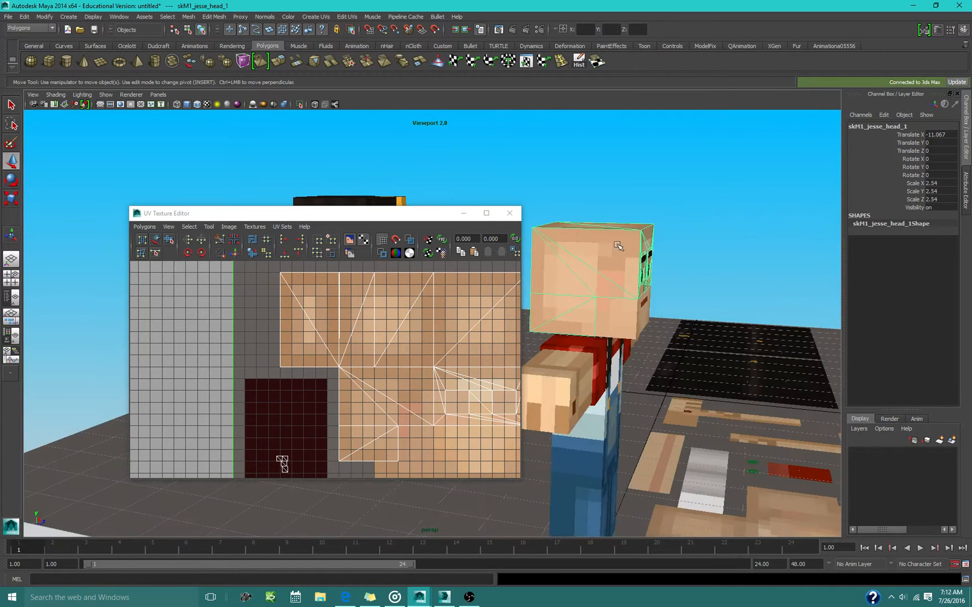
Select the faces on the side of the head mesh to examine the texture area their UVs cover
right_drag(618, 246, 618, 265)
click(599, 278)
shift+click(599, 278)
shift+click(565, 285)
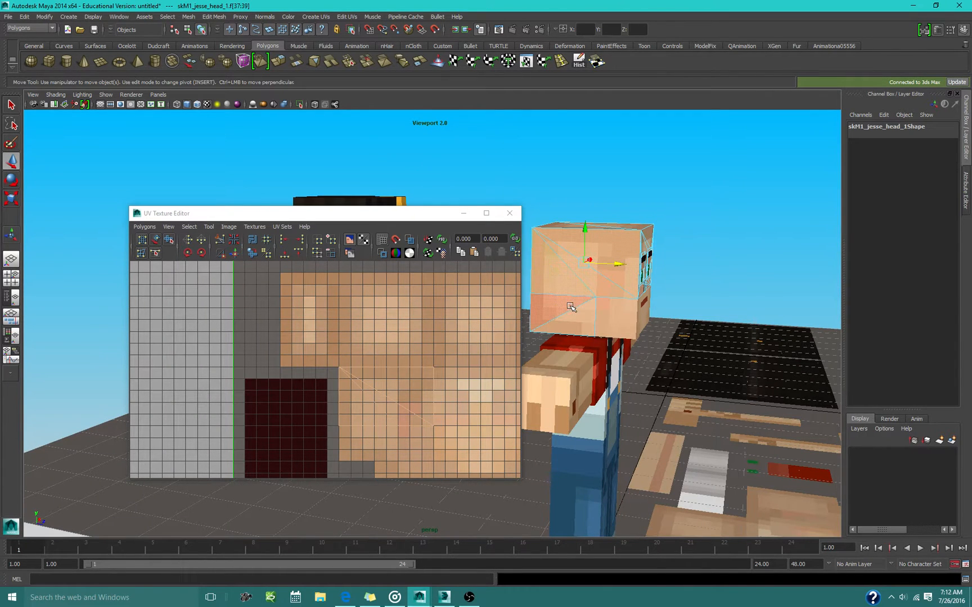
shift+click(570, 307)
scroll(449, 417, up, 2)
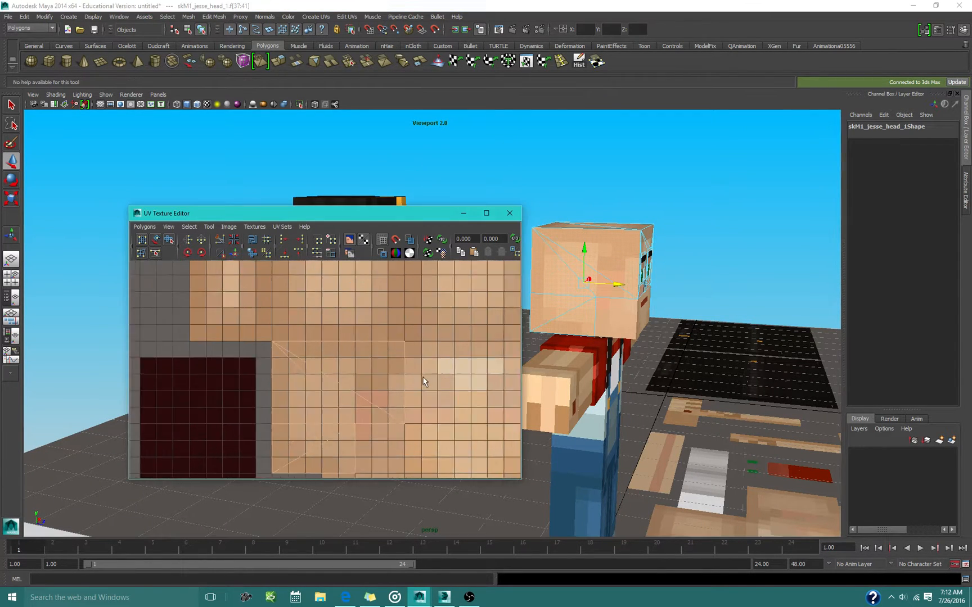
scroll(641, 420, down, 5)
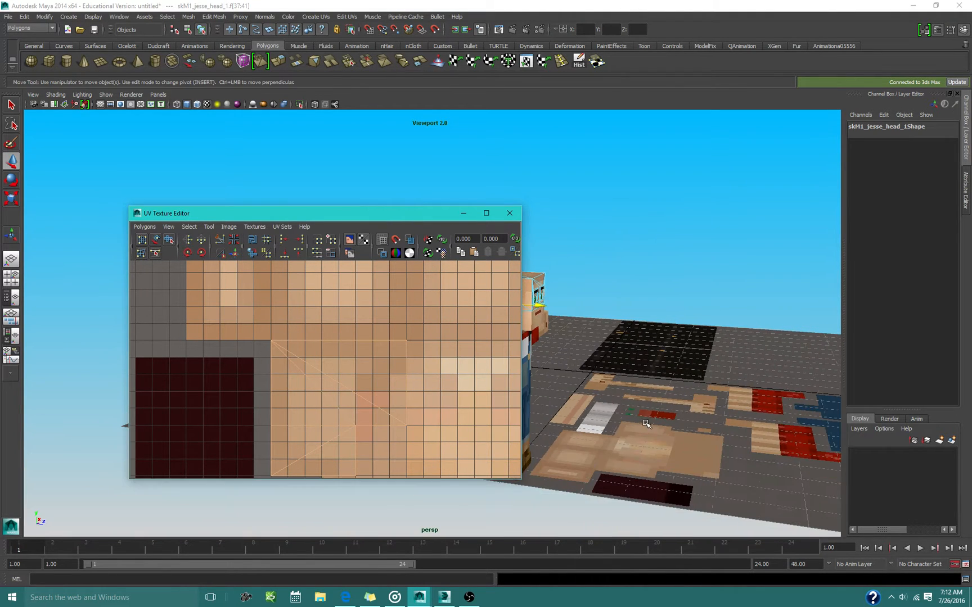
Select the textured plane's faces that match the side-of-head area outlined by the head's UVs
alt+drag(646, 423, 659, 461)
alt+middle_drag(659, 461, 703, 478)
alt+middle_drag(331, 407, 322, 381)
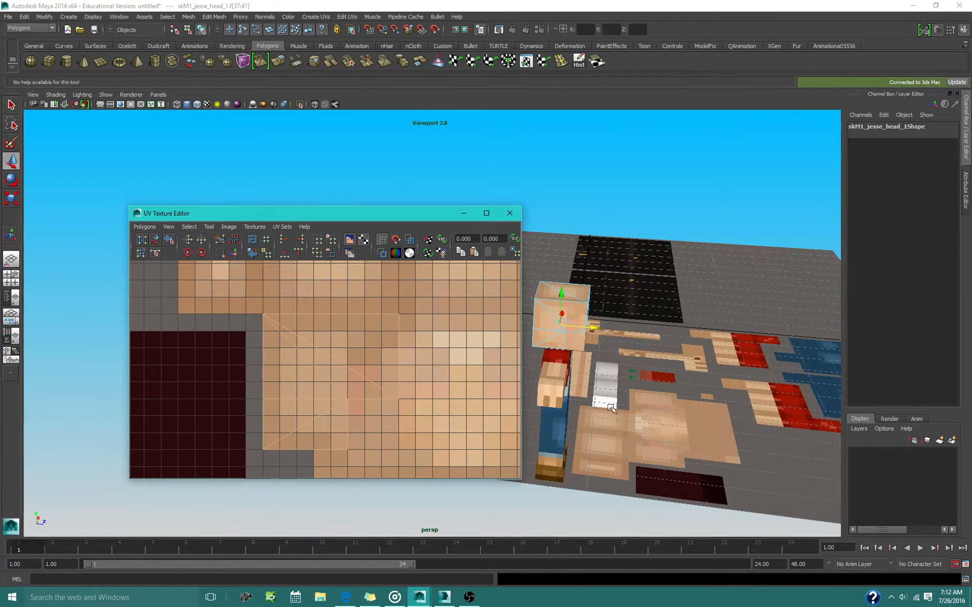
alt+drag(612, 409, 540, 414)
alt+middle_drag(540, 415, 509, 226)
scroll(659, 307, up, 2)
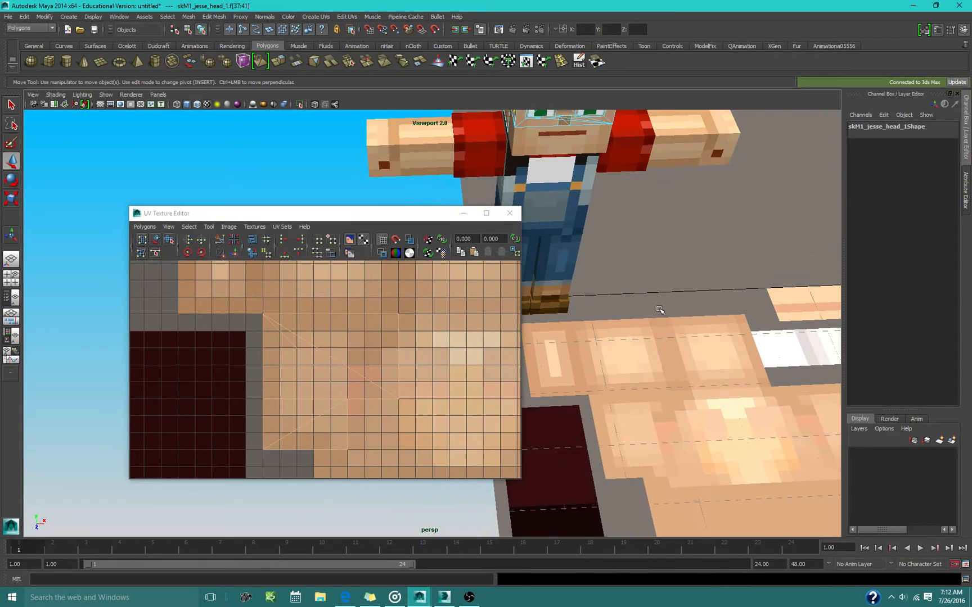
right_drag(659, 307, 660, 332)
alt+middle_drag(669, 354, 644, 284)
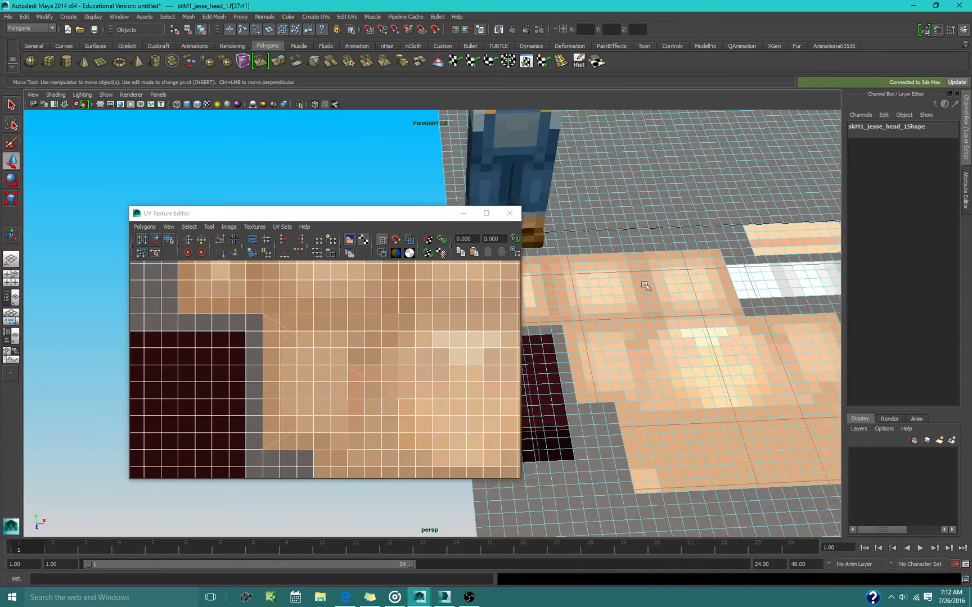
scroll(644, 284, up, 2)
alt+drag(690, 349, 644, 357)
alt+middle_drag(645, 357, 618, 346)
scroll(618, 347, up, 2)
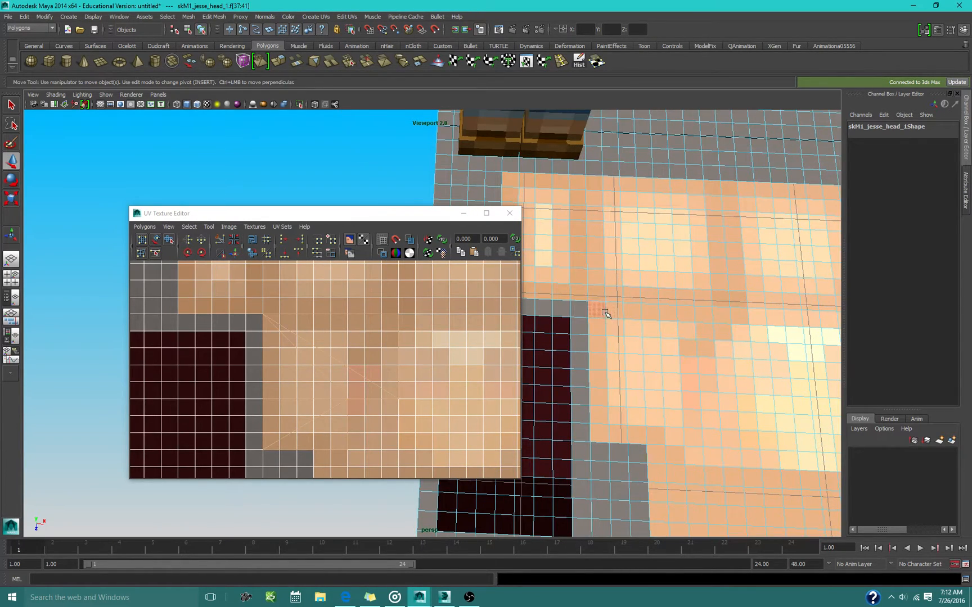
drag(628, 361, 636, 373)
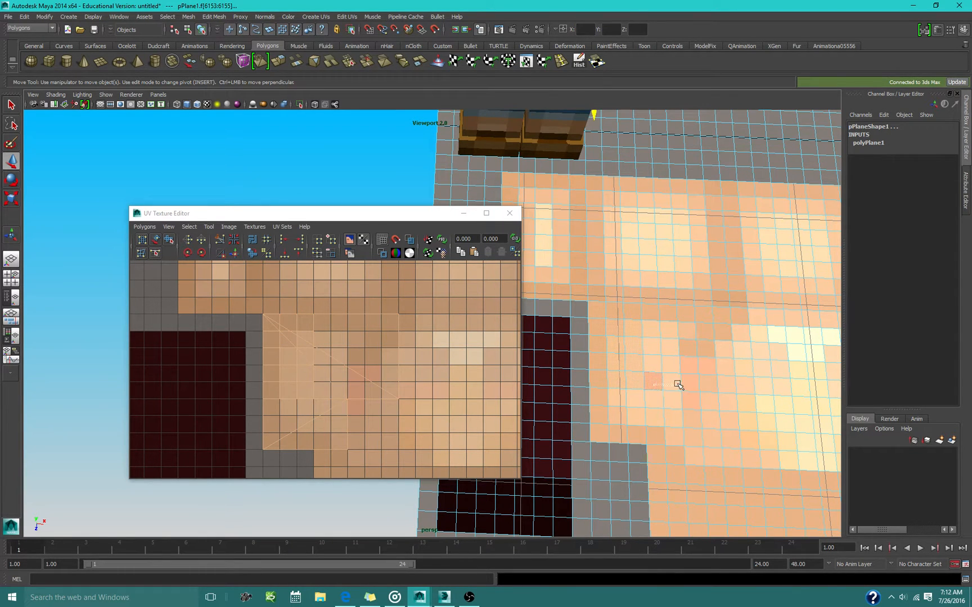
shift+drag(690, 385, 690, 386)
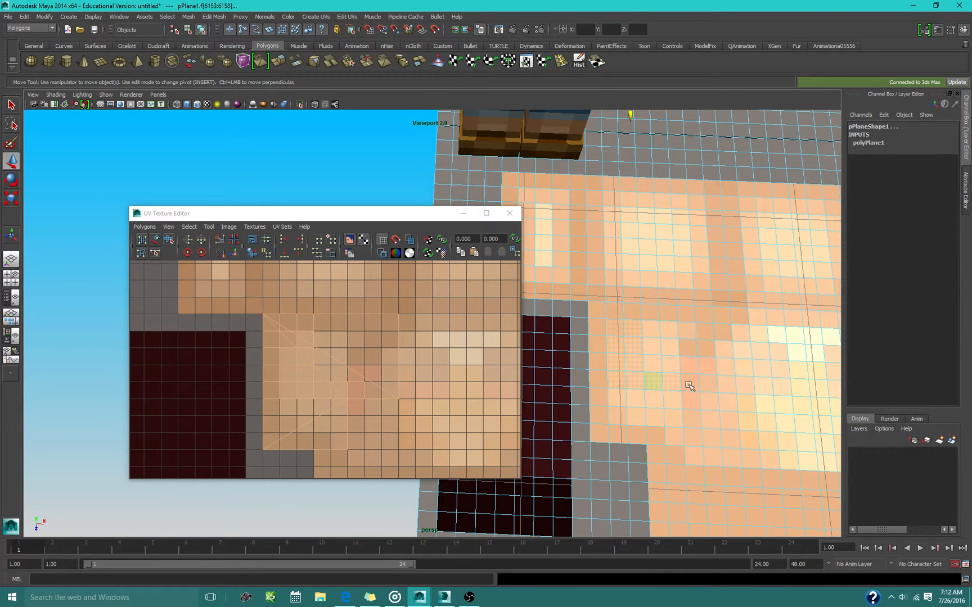
shift+click(722, 380)
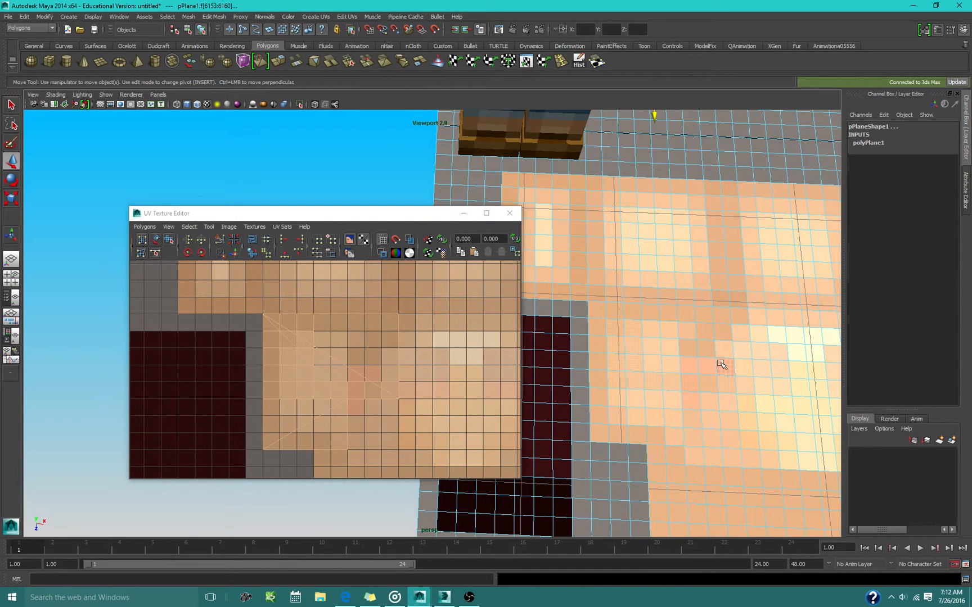
shift+drag(652, 312, 651, 312)
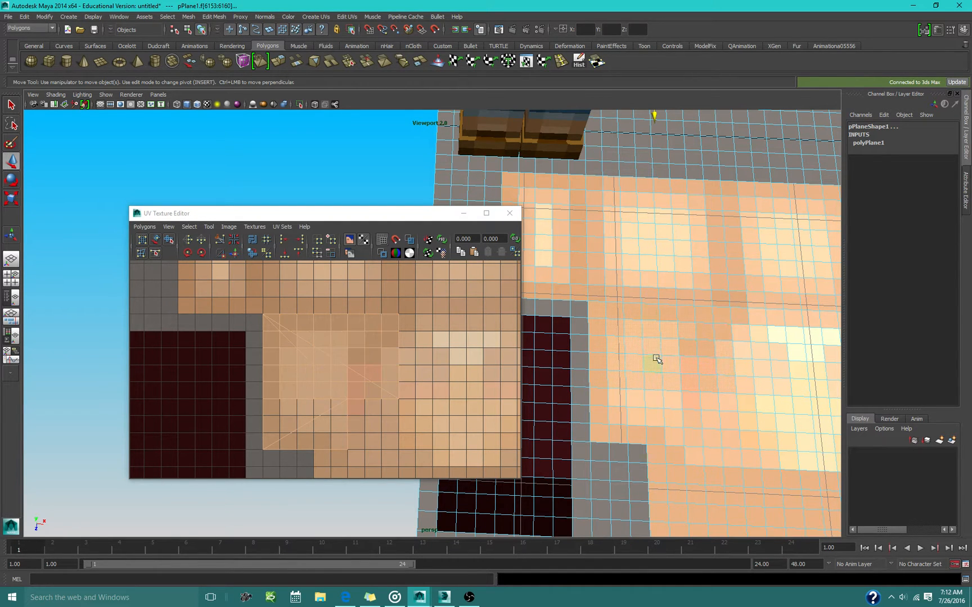
shift+drag(602, 431, 603, 432)
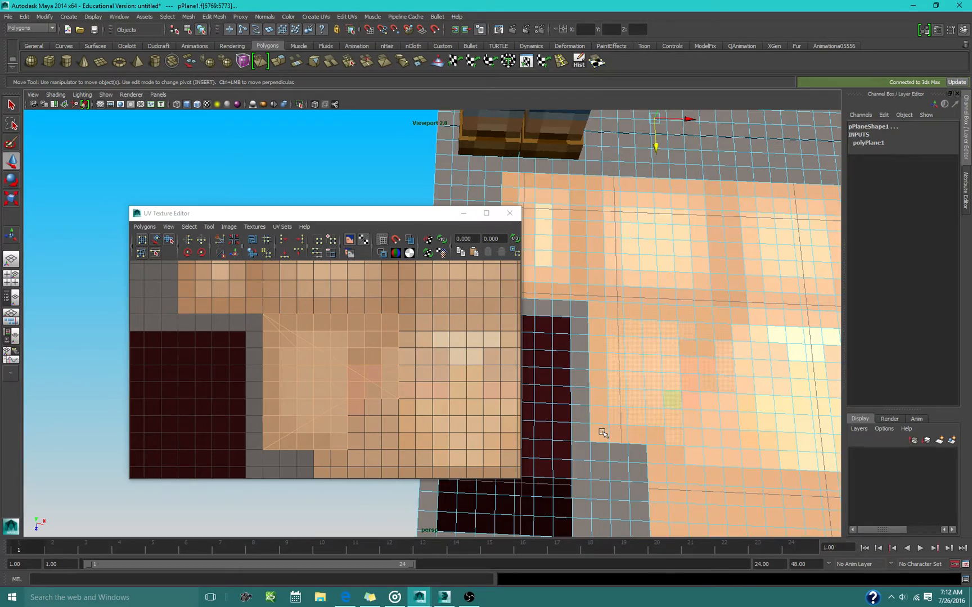
Return the head to object selection and extract the selected side-of-head faces from the plane as a separate mesh
scroll(591, 341, down, 5)
scroll(578, 270, down, 3)
alt+middle_drag(578, 270, 624, 341)
alt+drag(624, 341, 591, 283)
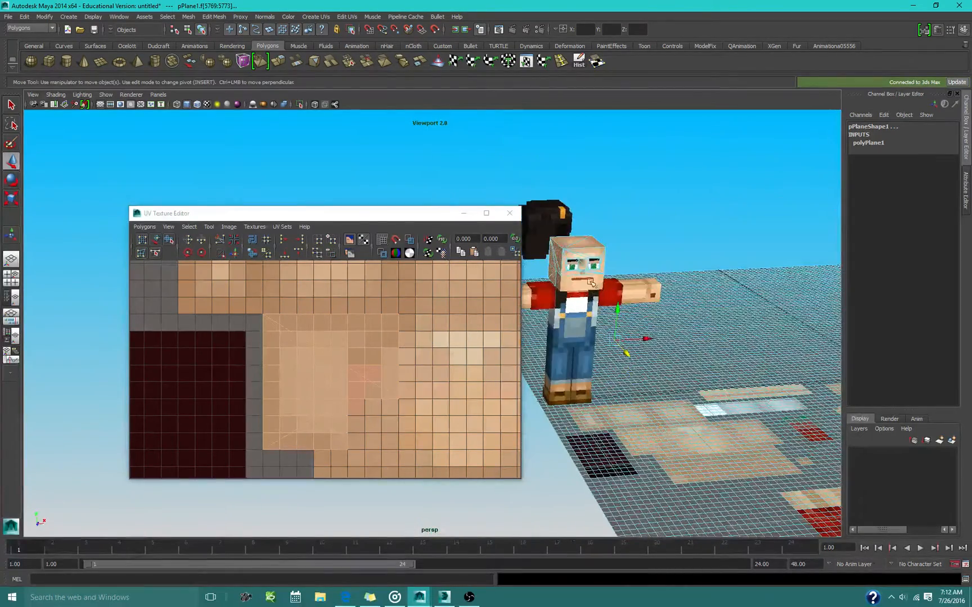
right_drag(586, 248, 607, 234)
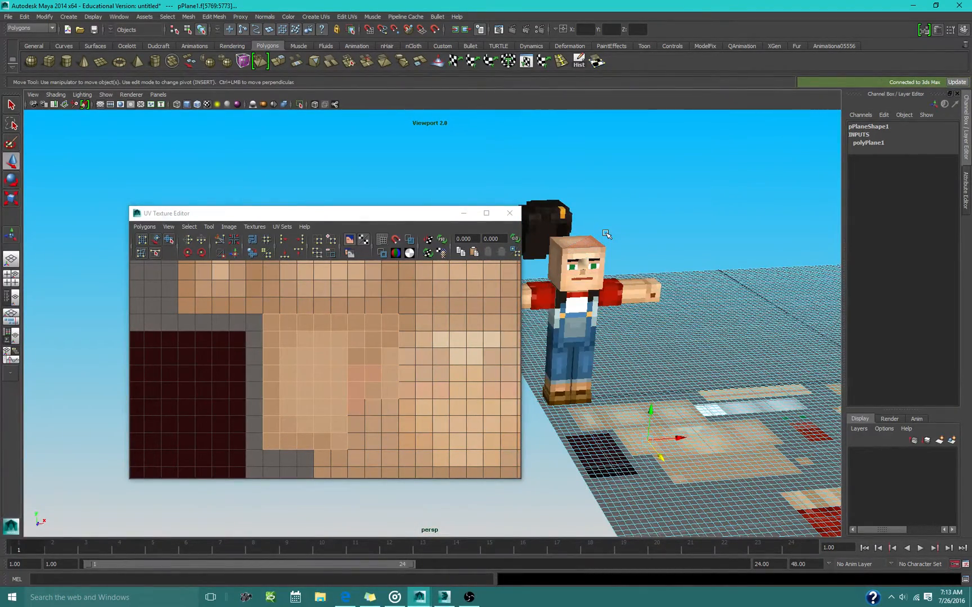
click(420, 61)
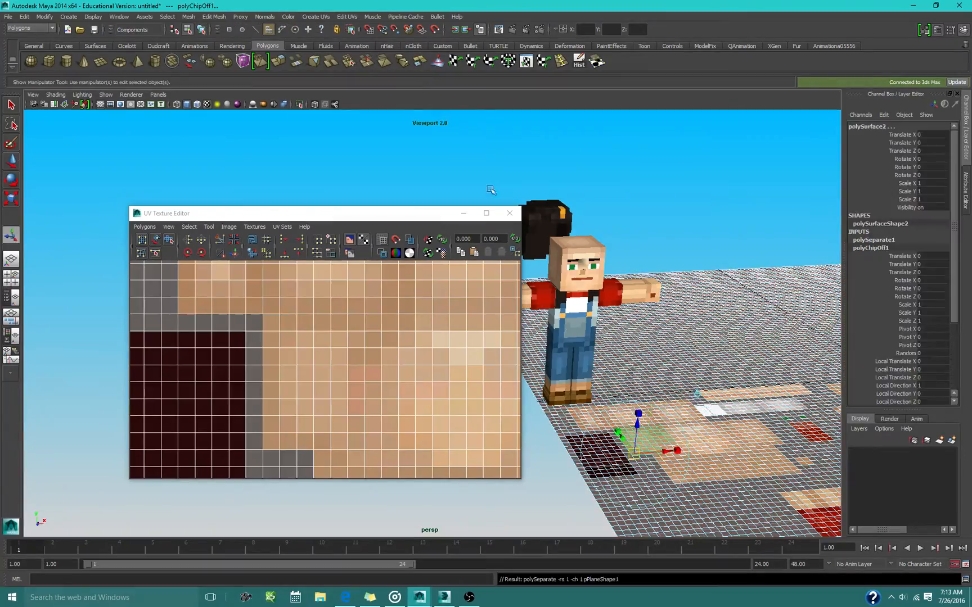
Put the remaining textured plane into face selection mode beside the extracted side-of-head patch
alt+drag(629, 415, 655, 431)
alt+middle_drag(655, 430, 686, 326)
alt+drag(686, 326, 695, 388)
mouse_move(678, 415)
alt+middle_down()
mouse_move(658, 381)
mouse_move(635, 371)
alt+middle_up()
mouse_move(677, 421)
alt+middle_down()
mouse_move(544, 355)
mouse_move(504, 282)
mouse_move(581, 250)
mouse_move(634, 282)
mouse_move(682, 364)
alt+middle_up()
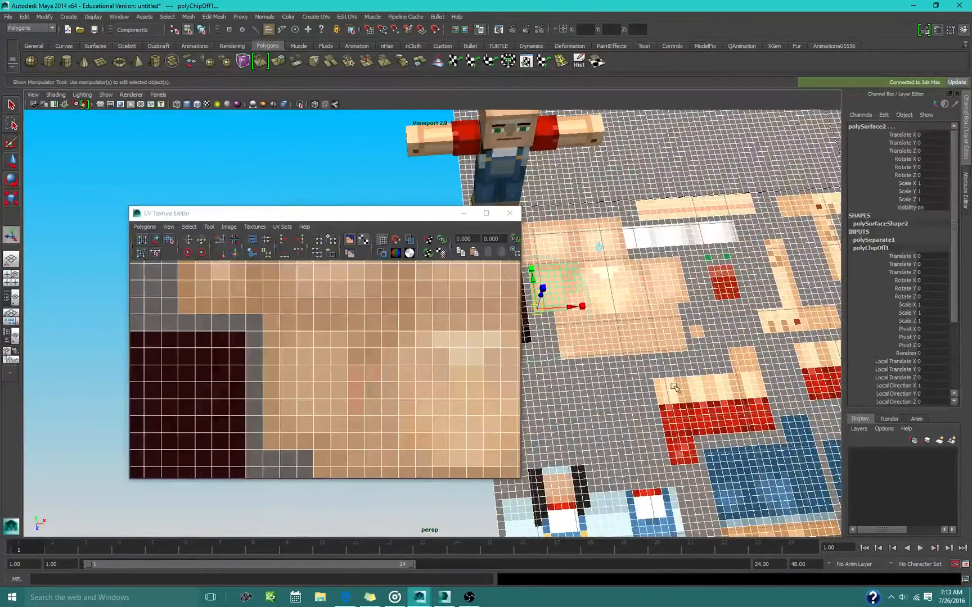
scroll(698, 335, up, 5)
alt+middle_drag(706, 329, 532, 445)
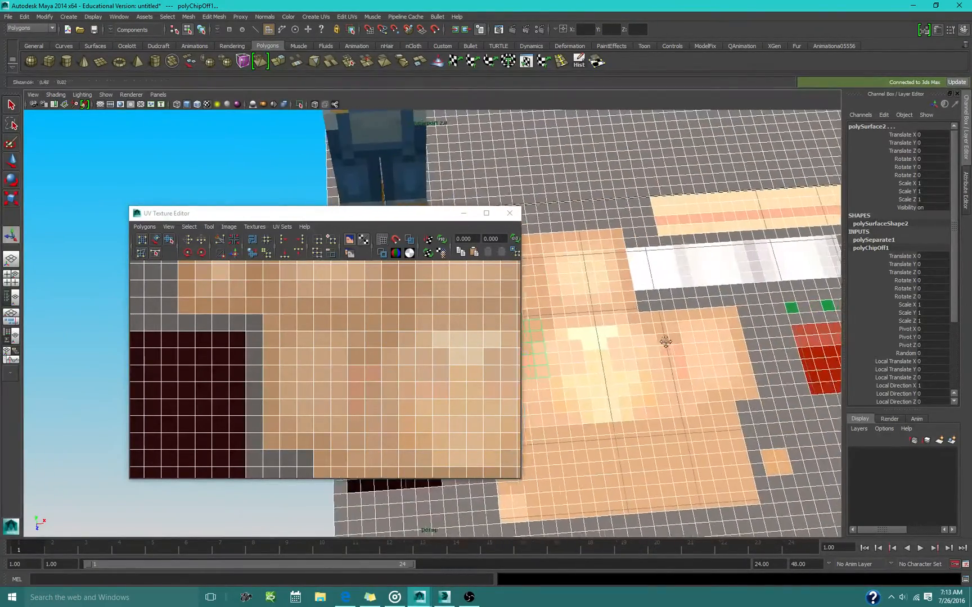
click(652, 342)
Compare the front of the character's head and its face edges with the face area on the textured plane
scroll(652, 344, up, 2)
scroll(554, 270, down, 4)
alt+middle_drag(554, 237, 683, 337)
scroll(684, 315, up, 3)
alt+drag(683, 287, 664, 225)
alt+drag(641, 286, 600, 206)
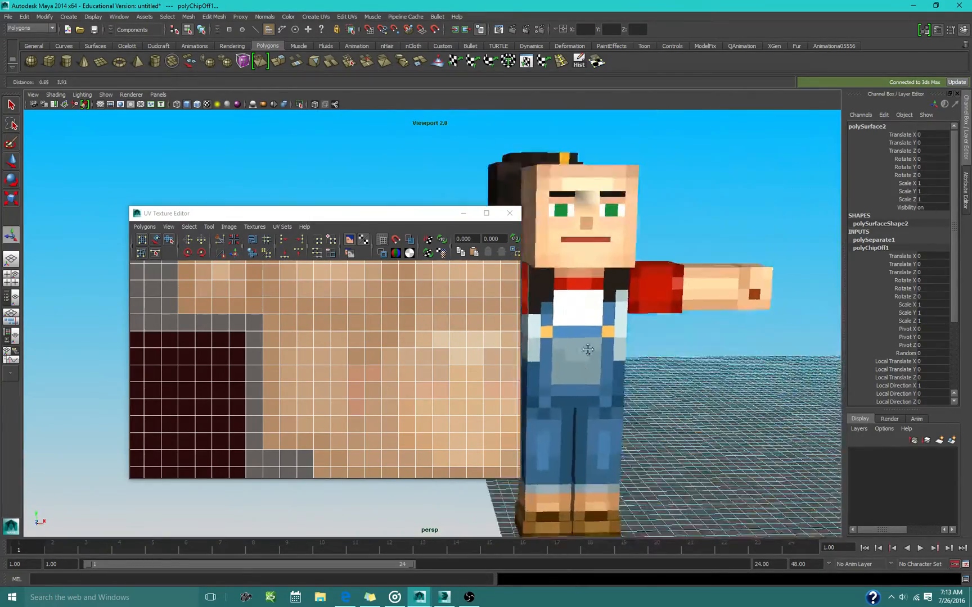
alt+middle_drag(588, 349, 571, 399)
scroll(582, 390, up, 4)
click(635, 243)
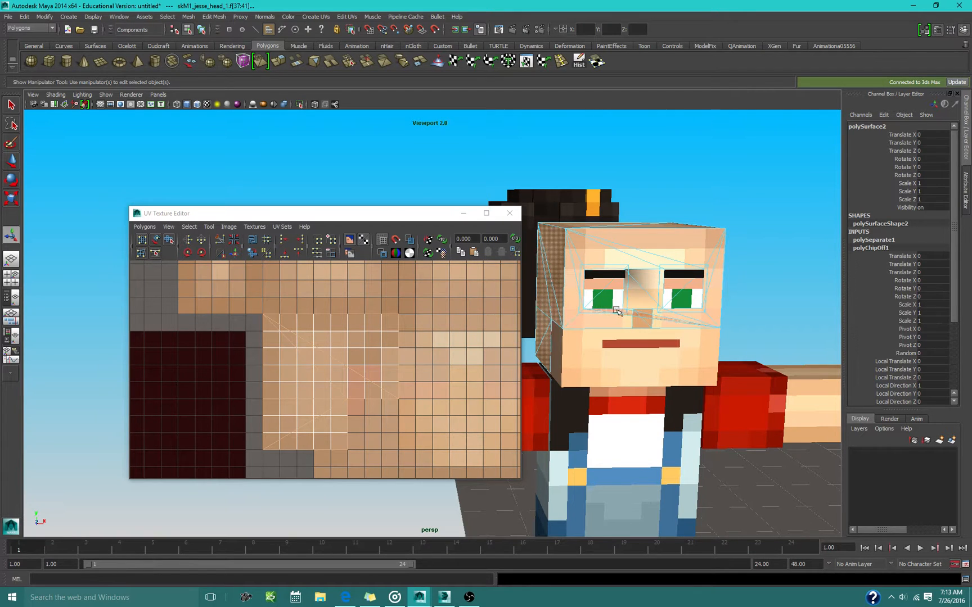
scroll(667, 434, down, 6)
alt+drag(668, 435, 668, 511)
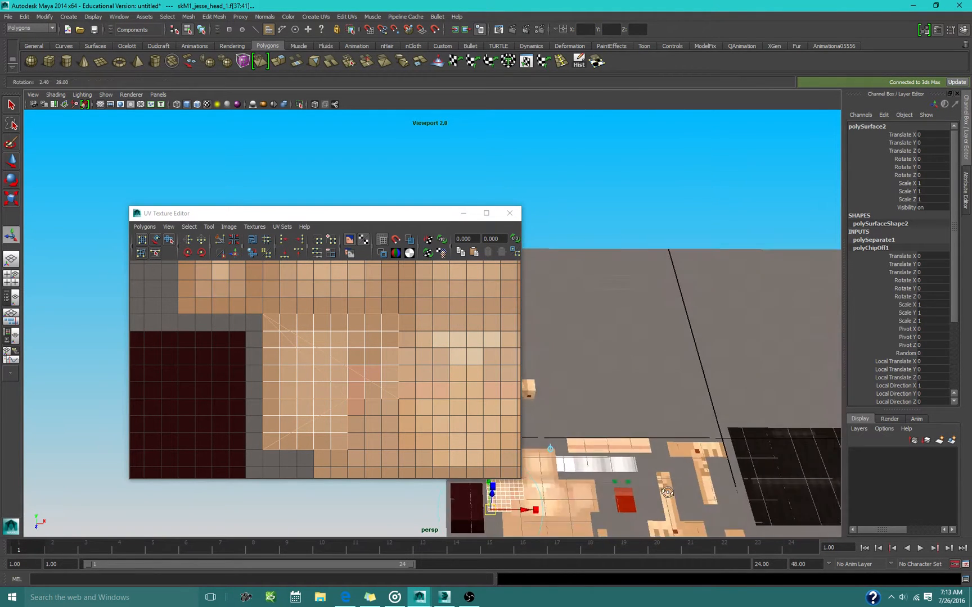
alt+middle_drag(668, 520, 530, 344)
scroll(679, 399, up, 3)
scroll(679, 399, up, 4)
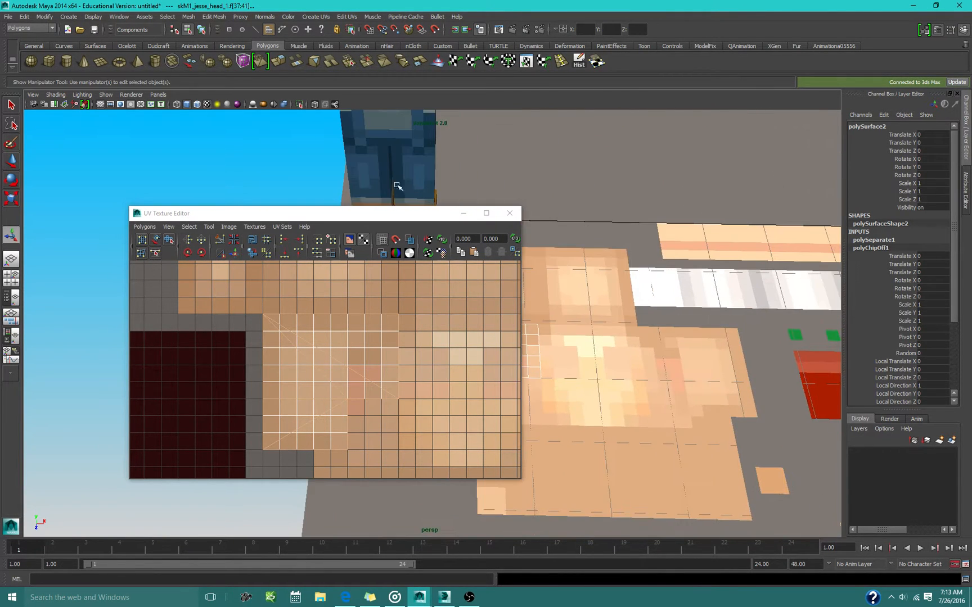
Close the UV Texture Editor and undo the head's face selection mode so the textured plane's faces are selectable
click(509, 213)
scroll(551, 321, down, 2)
scroll(597, 395, up, 8)
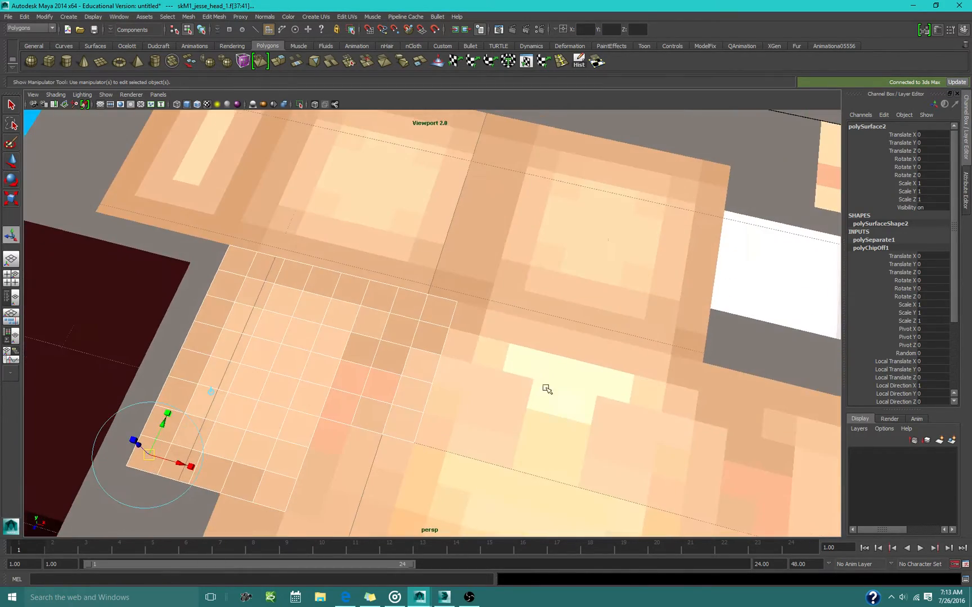
scroll(332, 358, down, 6)
alt+drag(331, 358, 430, 354)
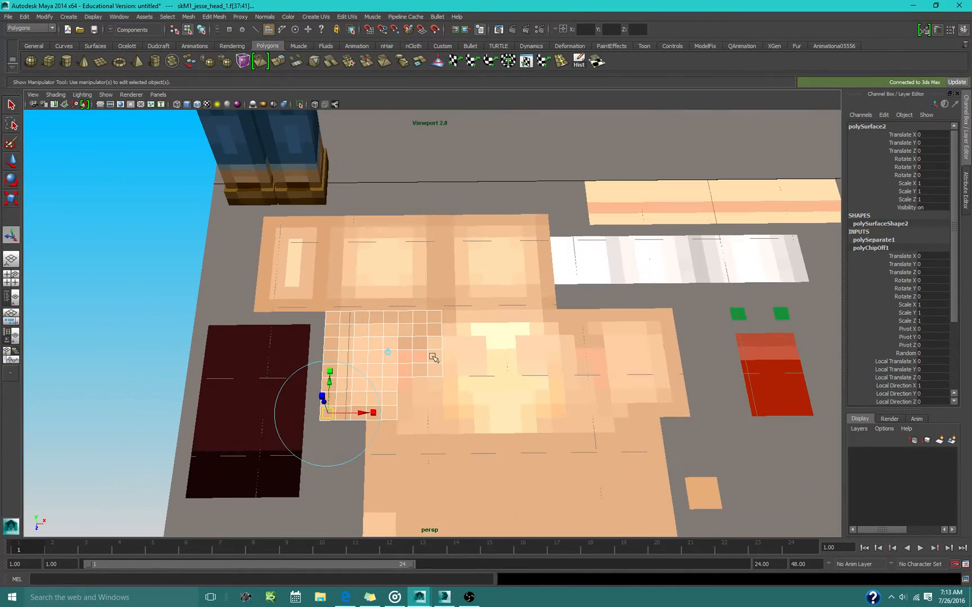
key(ctrl+z)
alt+middle_drag(519, 356, 458, 355)
scroll(451, 361, up, 3)
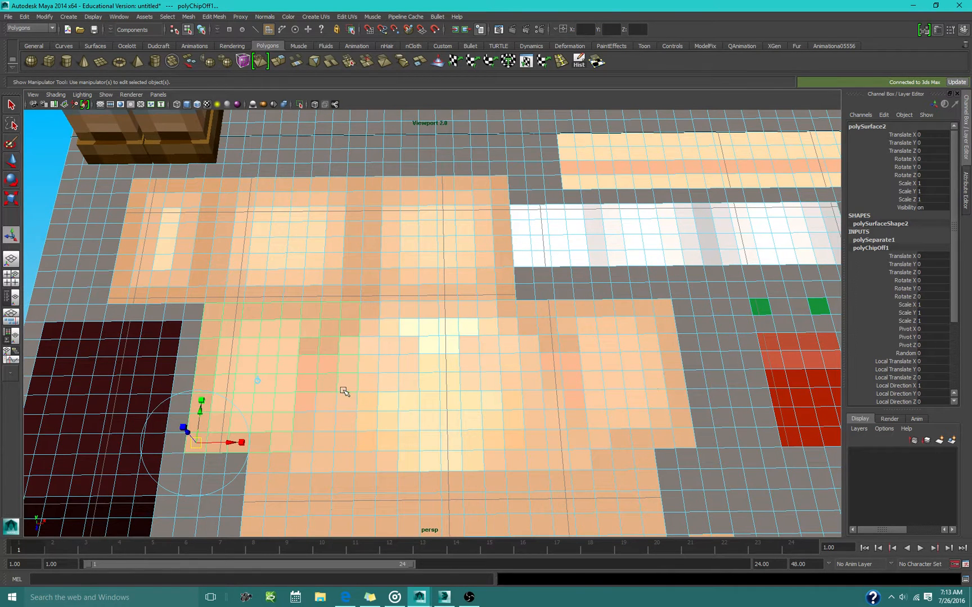
Extract the 8-by-5 block of faces across the upper part of the front-of-face area as a separate mesh
drag(506, 382, 341, 392)
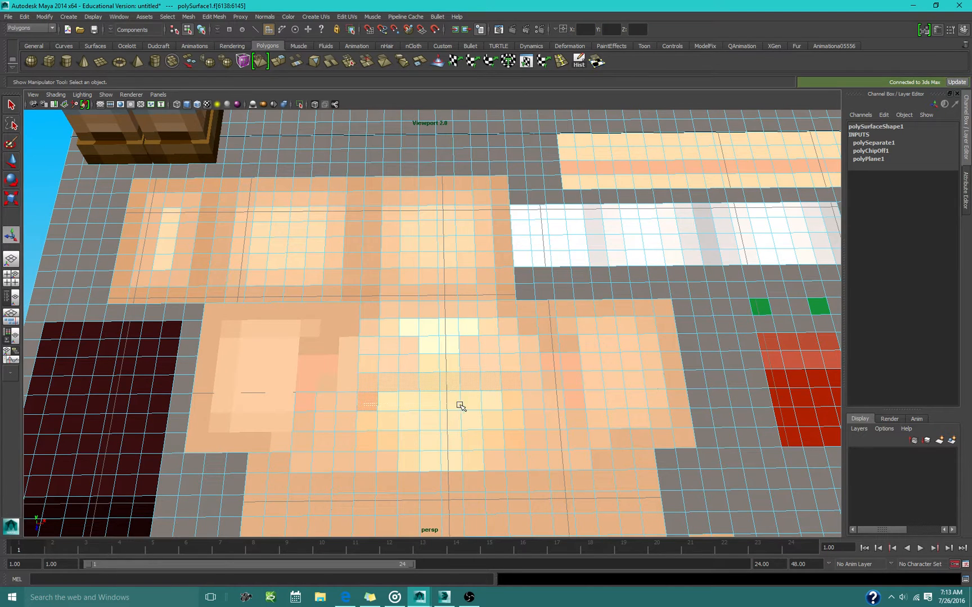
key(ctrl+z)
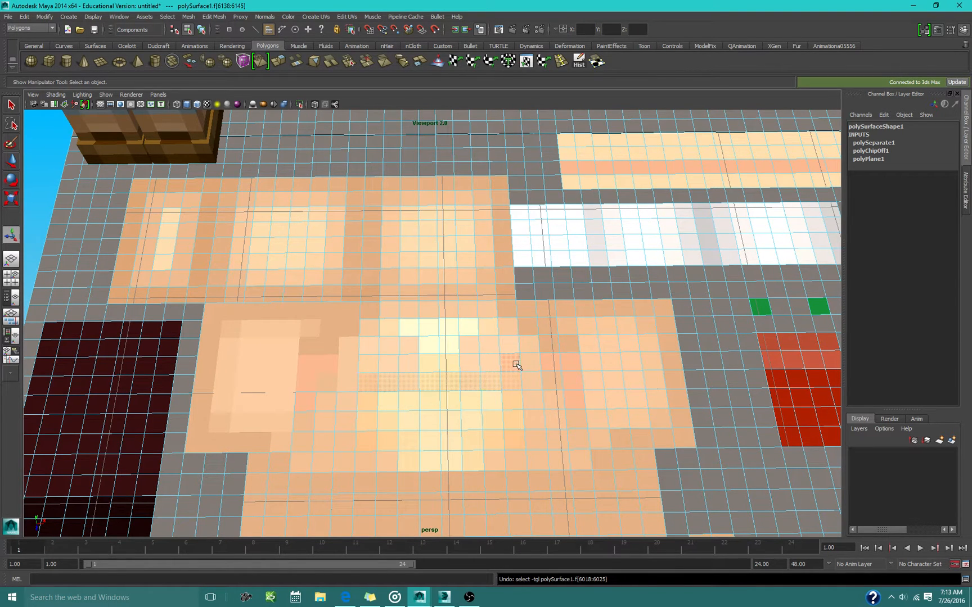
shift+drag(516, 363, 399, 346)
shift+drag(375, 311, 372, 308)
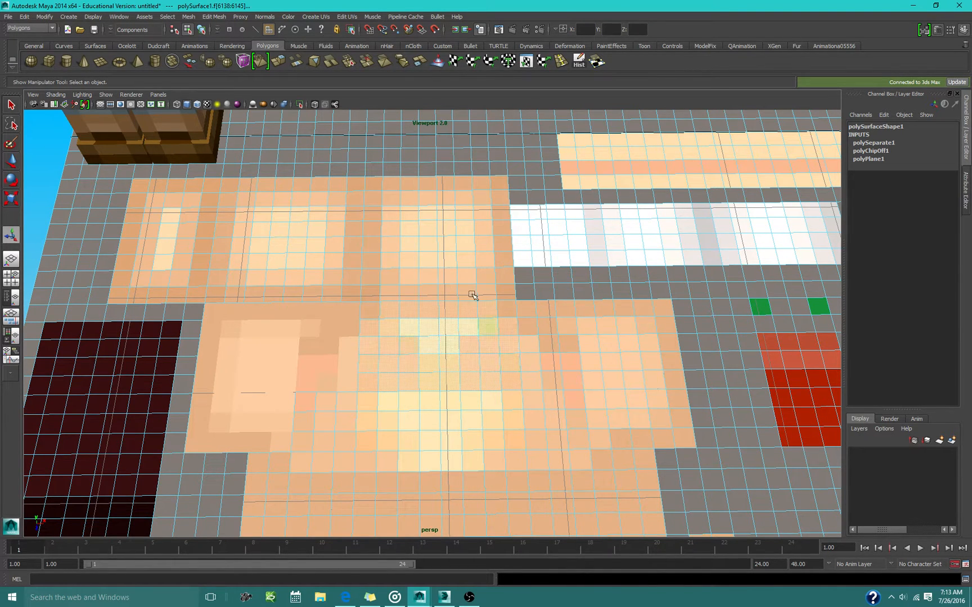
click(418, 62)
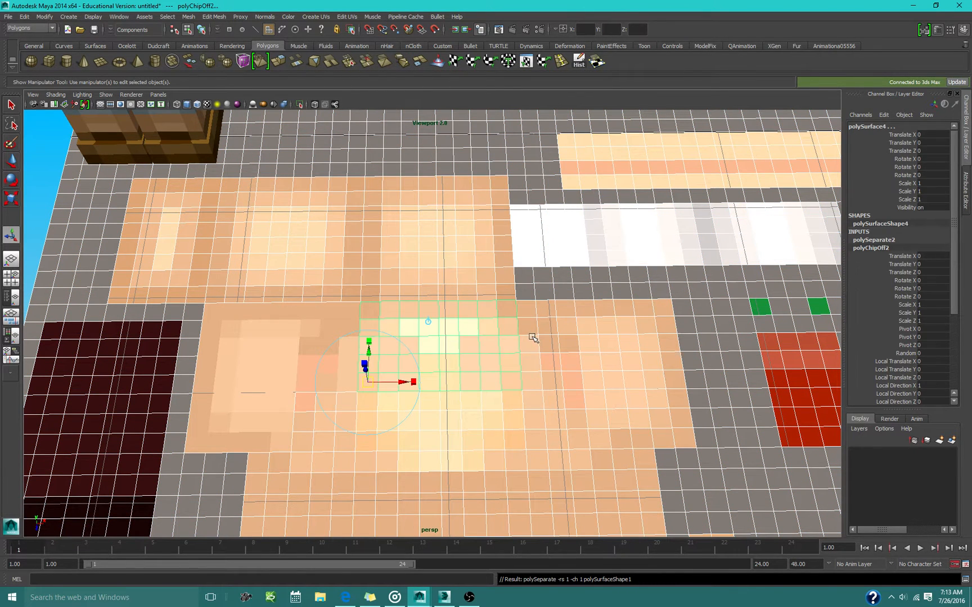
Extract the opposite side-of-head faces, between the front-of-face block and the grey background, from the plane as a separate mesh
click(402, 353)
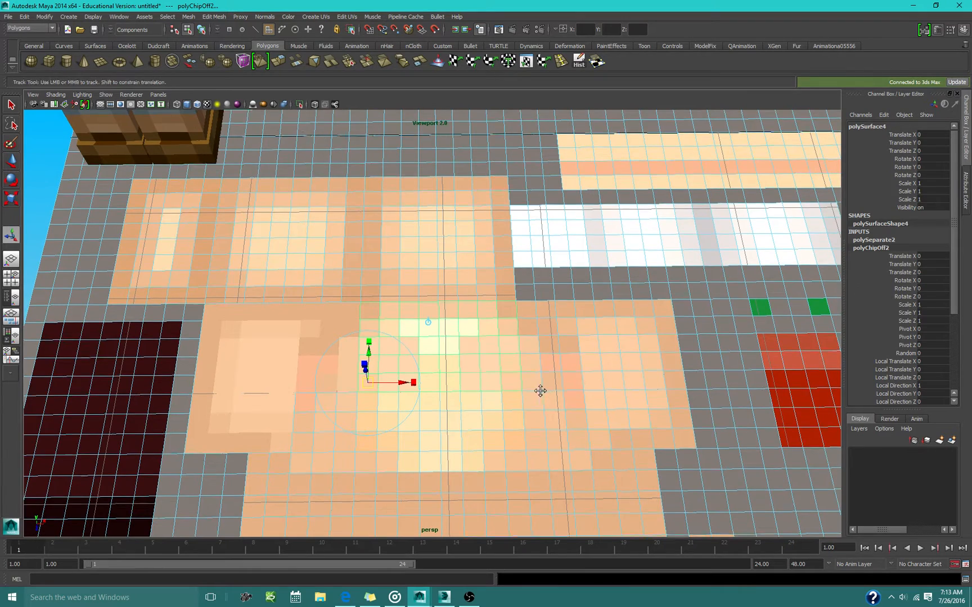
alt+middle_drag(539, 390, 436, 405)
click(183, 380)
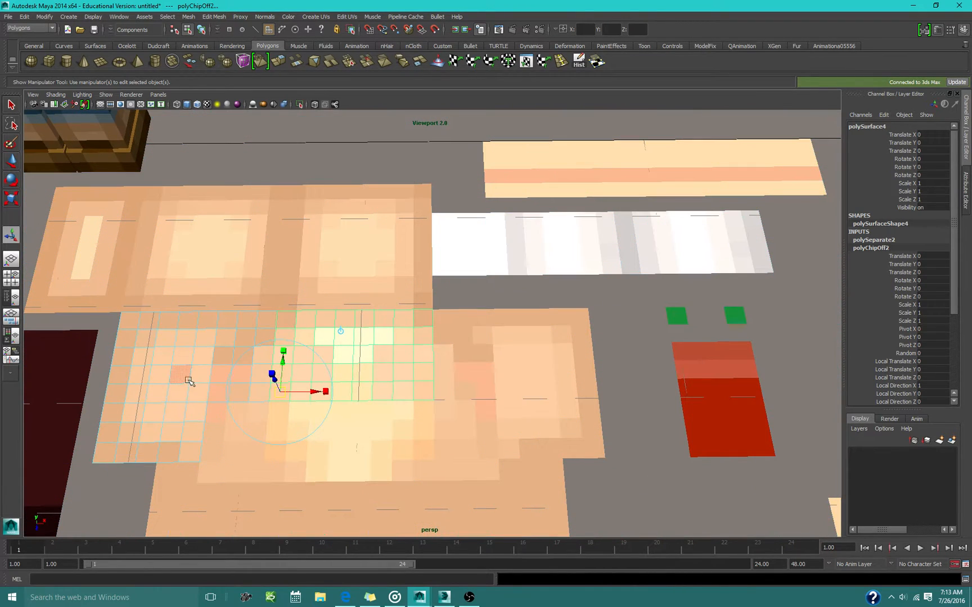
click(462, 360)
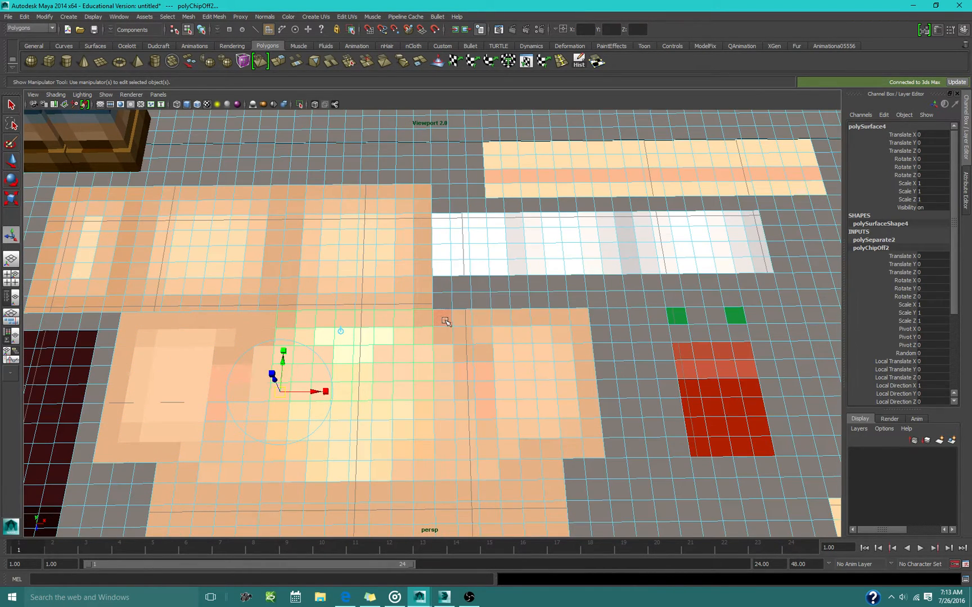
drag(581, 385, 503, 449)
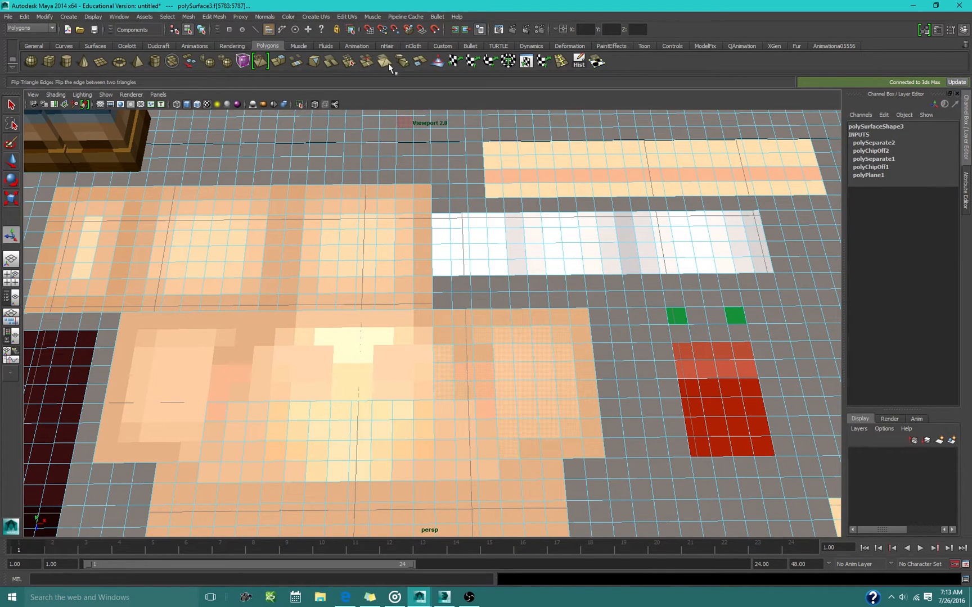
click(419, 60)
Extract the narrow 5-by-8 block of faces at the outer end of the row above the side-of-head area as a separate mesh
alt+middle_drag(350, 302, 540, 380)
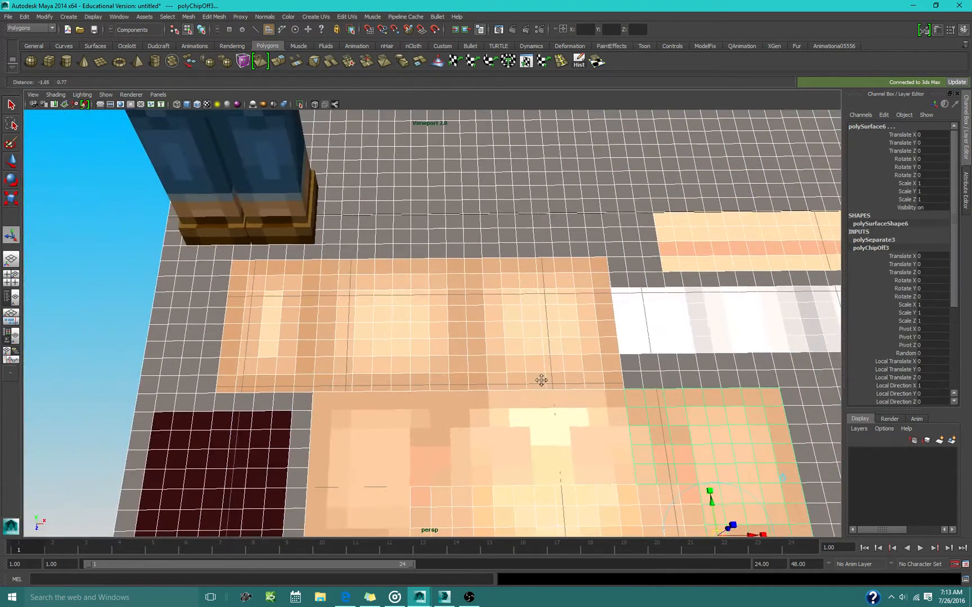
scroll(423, 332, up, 3)
click(424, 331)
alt+middle_drag(302, 279, 440, 282)
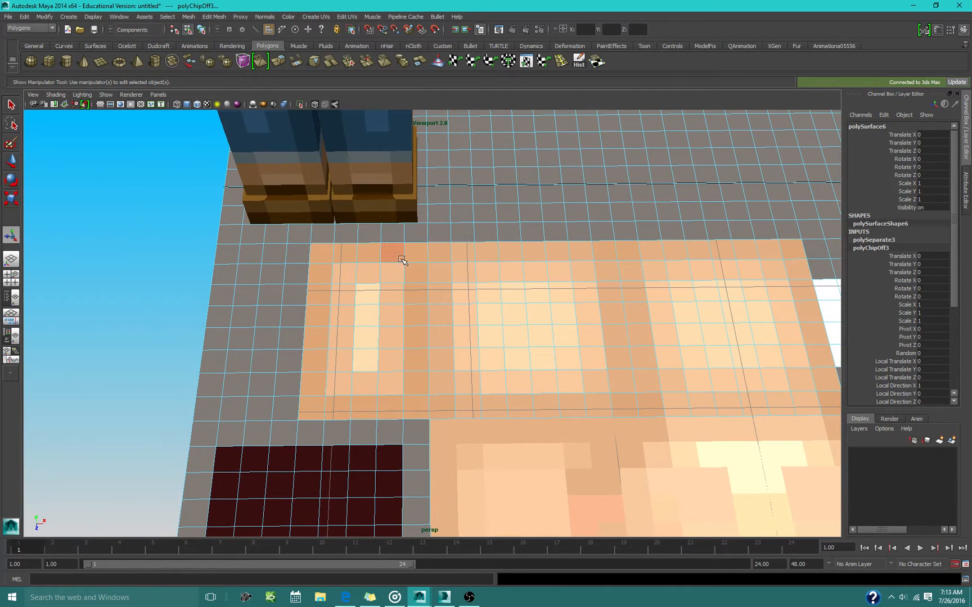
drag(320, 405, 322, 404)
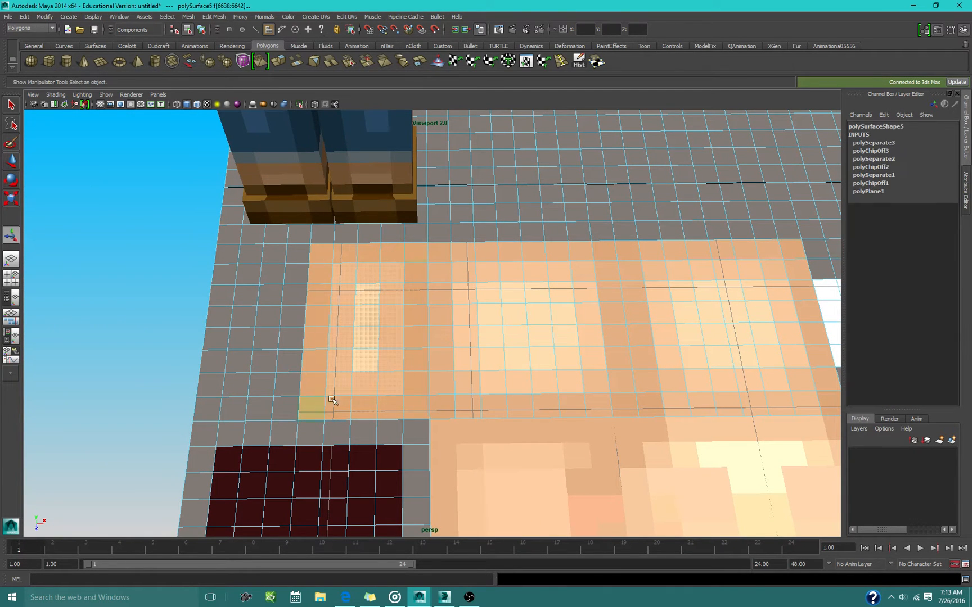
key(g)
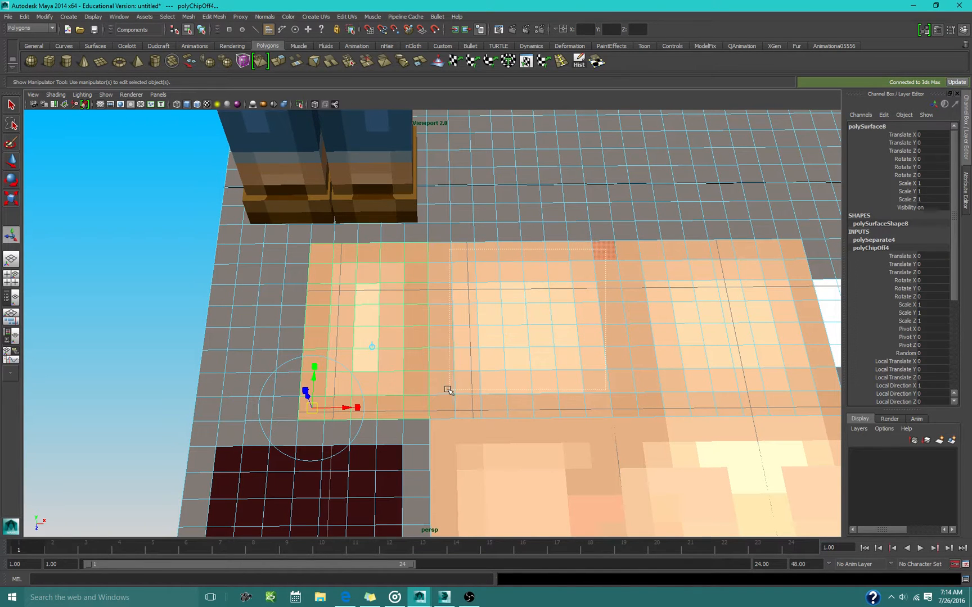
Extract the 8-by-8 block of faces directly beside the narrow piece from the plane as a separate mesh
drag(448, 389, 445, 388)
alt+middle_drag(621, 378, 534, 377)
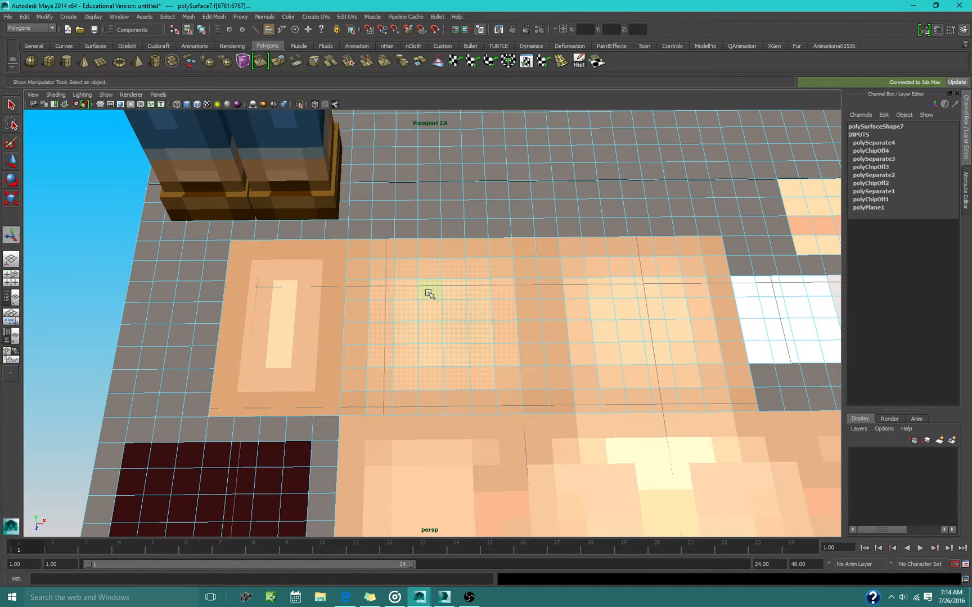
key(5)
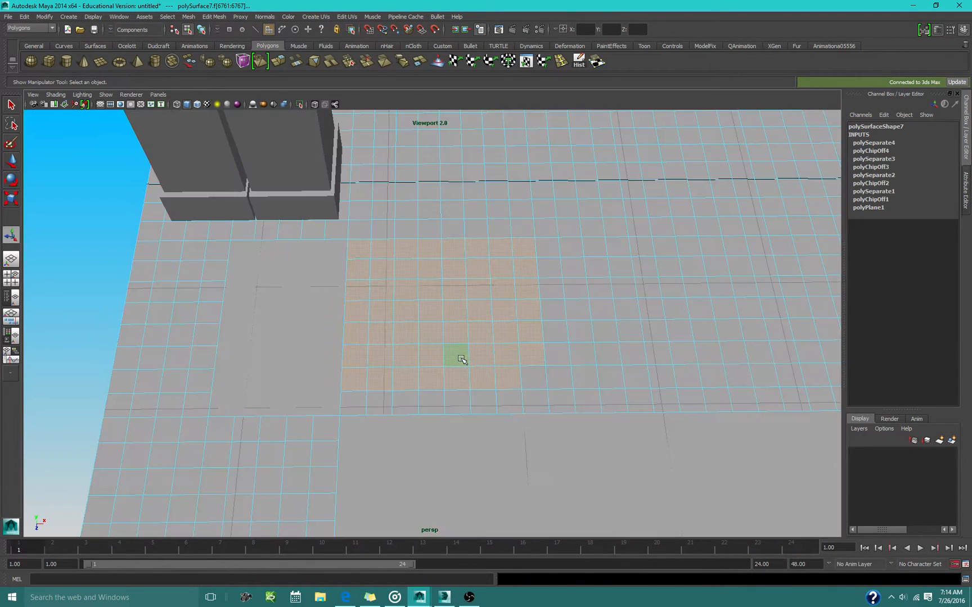
shift+drag(537, 409, 538, 409)
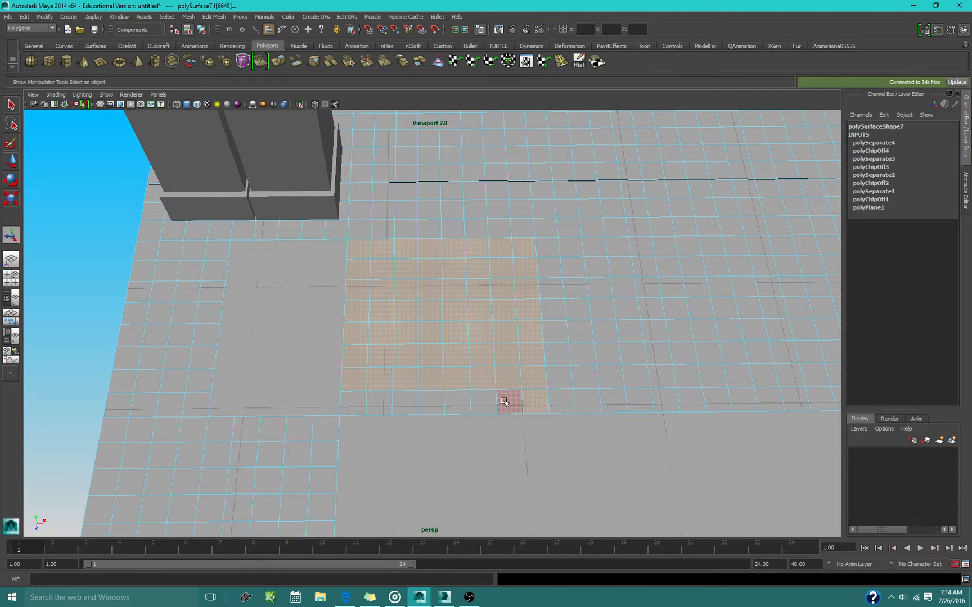
shift+drag(355, 388, 352, 409)
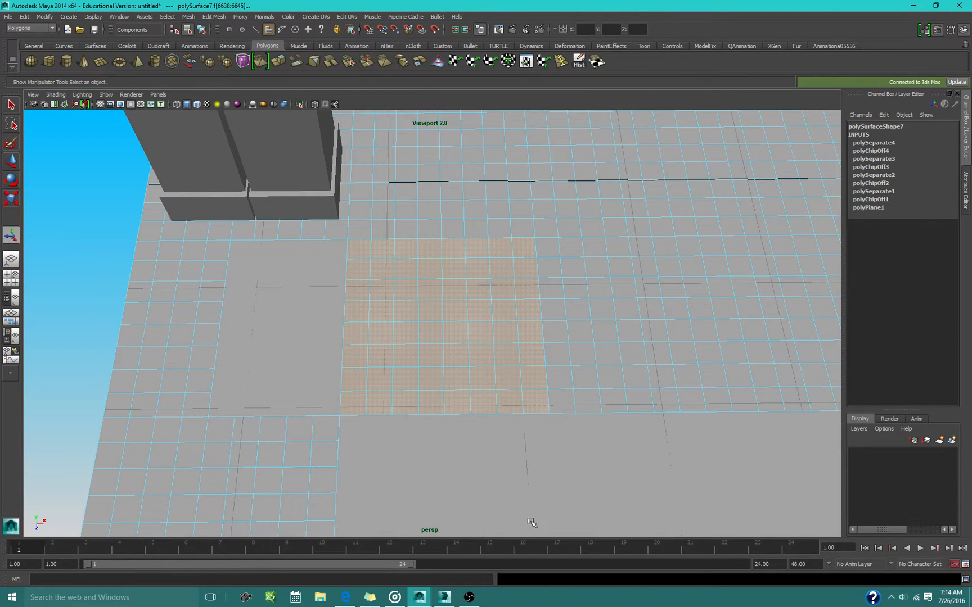
key(6)
click(419, 62)
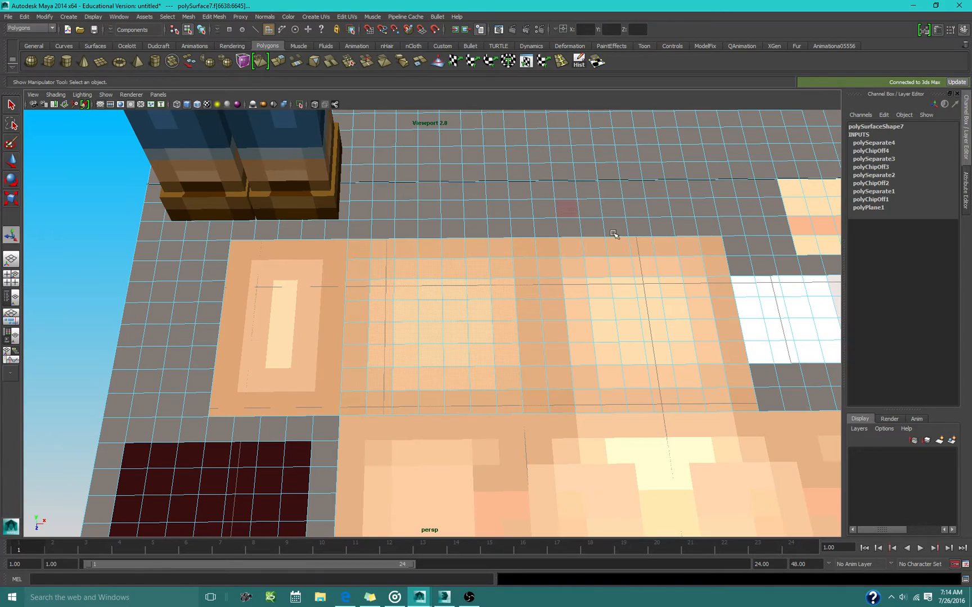
Extract the second 8-by-8 block of faces, between the first square piece and the white strip, as a separate mesh
alt+middle_drag(633, 264, 359, 288)
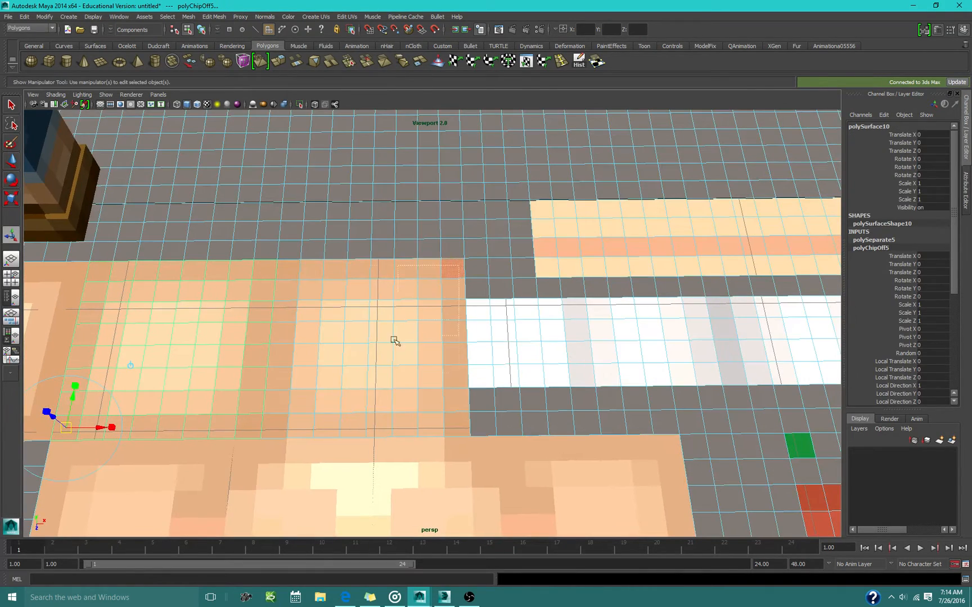
drag(244, 458, 245, 458)
key(g)
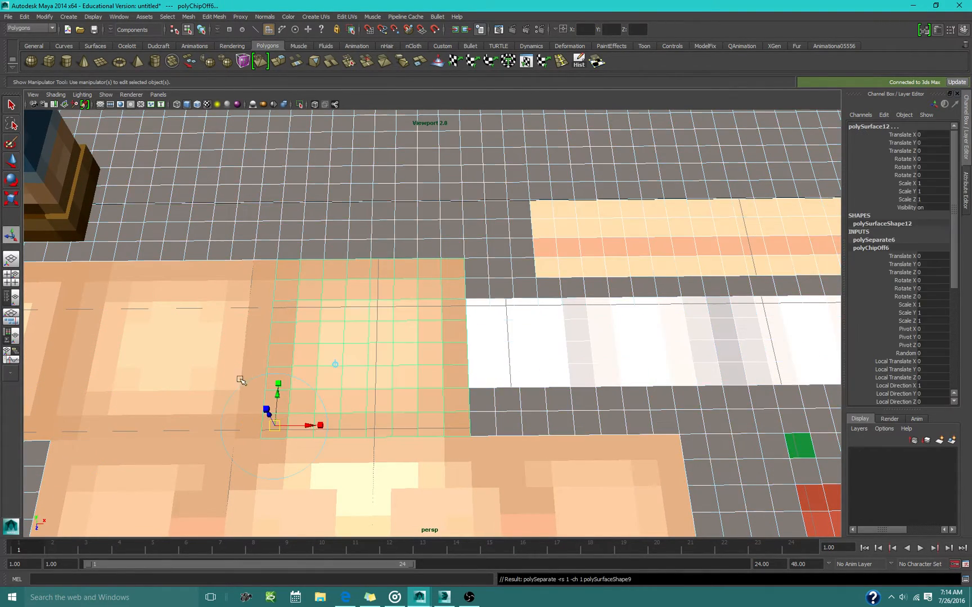
Return to object selection and select the extracted narrow 5-by-8 piece with the Move tool
scroll(241, 303, down, 5)
right_drag(285, 330, 312, 285)
click(298, 314)
scroll(298, 313, down, 5)
alt+middle_drag(335, 315, 427, 337)
scroll(488, 395, up, 4)
scroll(495, 408, down, 4)
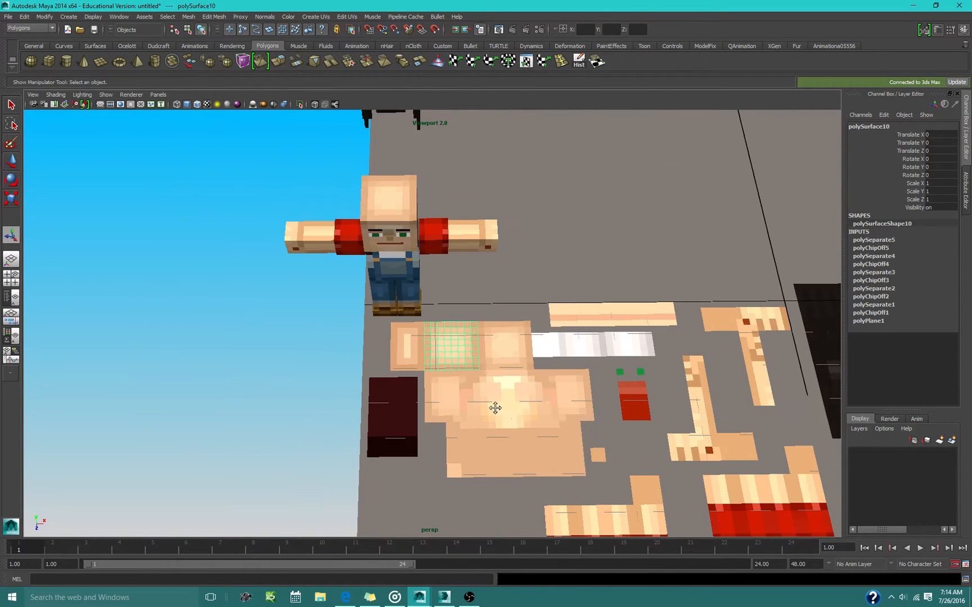
alt+middle_drag(495, 409, 453, 378)
scroll(388, 353, up, 4)
click(324, 313)
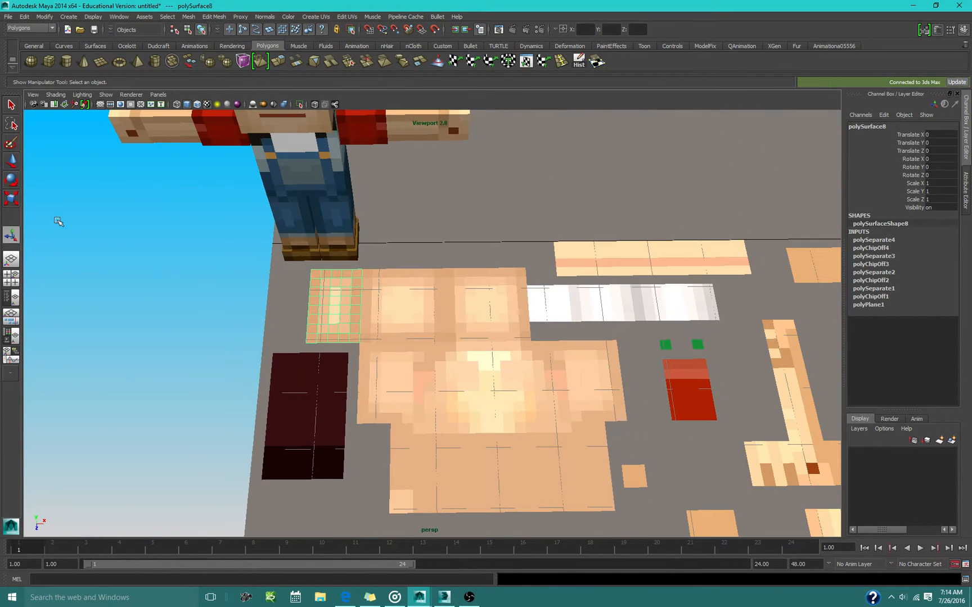
click(12, 163)
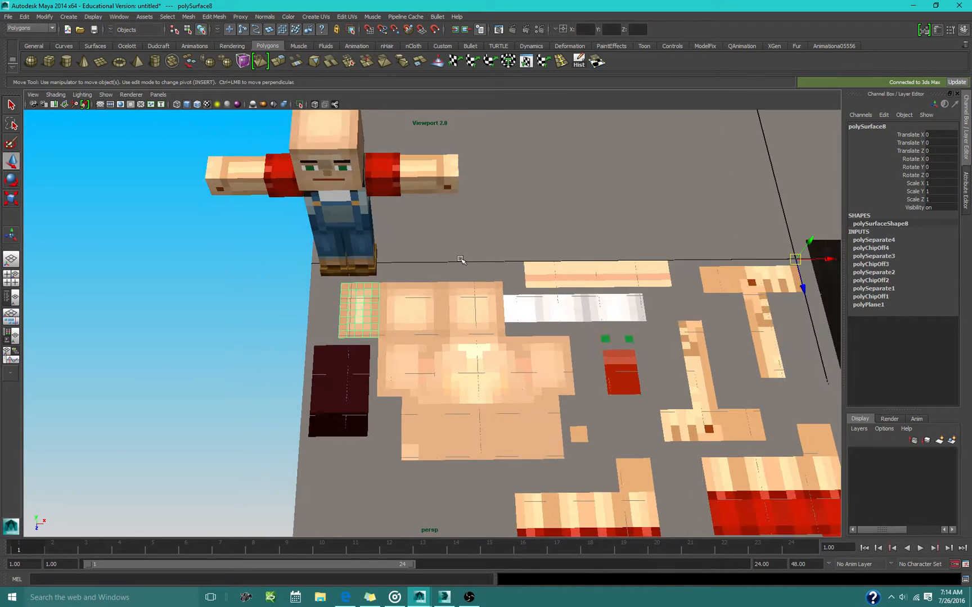
scroll(473, 293, down, 3)
middle_drag(575, 300, 590, 262)
key(ctrl+z)
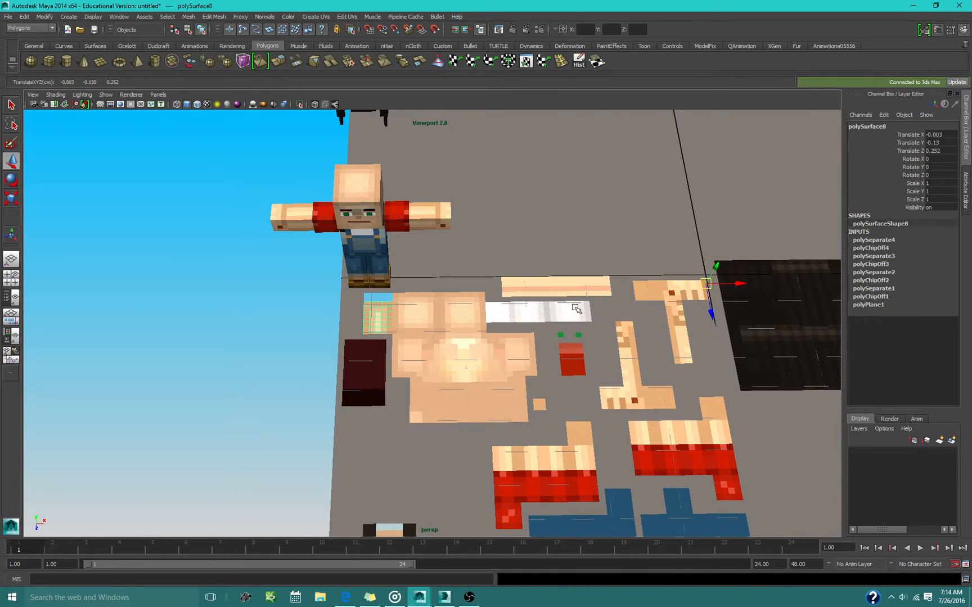
Enter pivot editing and snap the pivots of the extracted upper-row pieces to vertices at their upper corners
key(Insert)
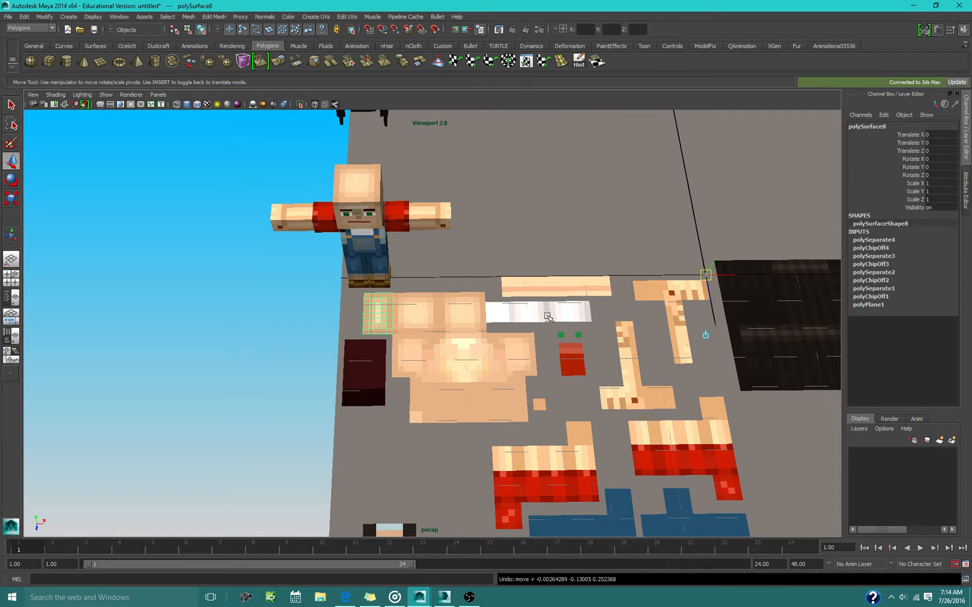
scroll(487, 301, up, 3)
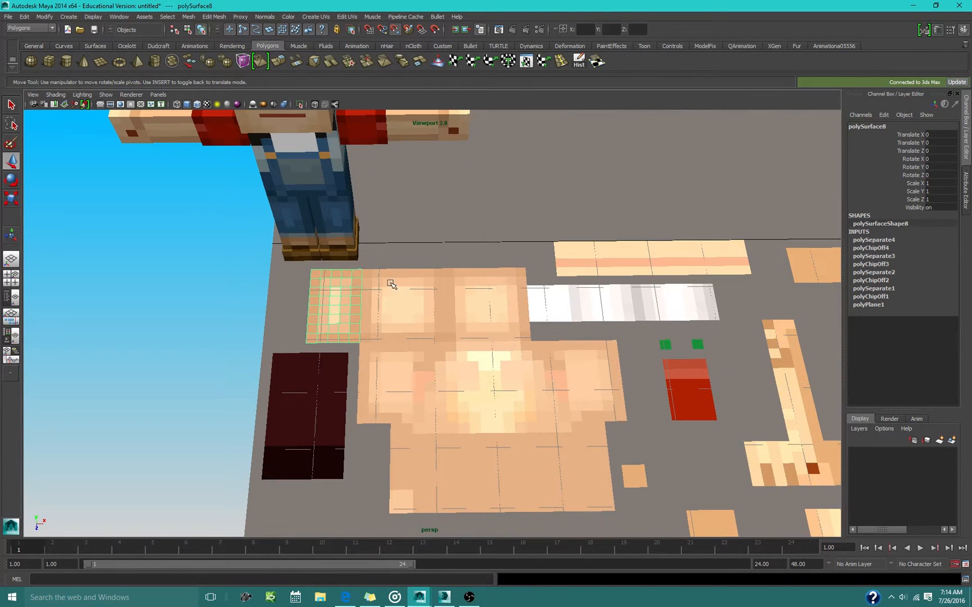
middle_drag(391, 281, 360, 271)
click(385, 289)
key(v)
click(470, 283)
key(v)
middle_drag(464, 280, 444, 269)
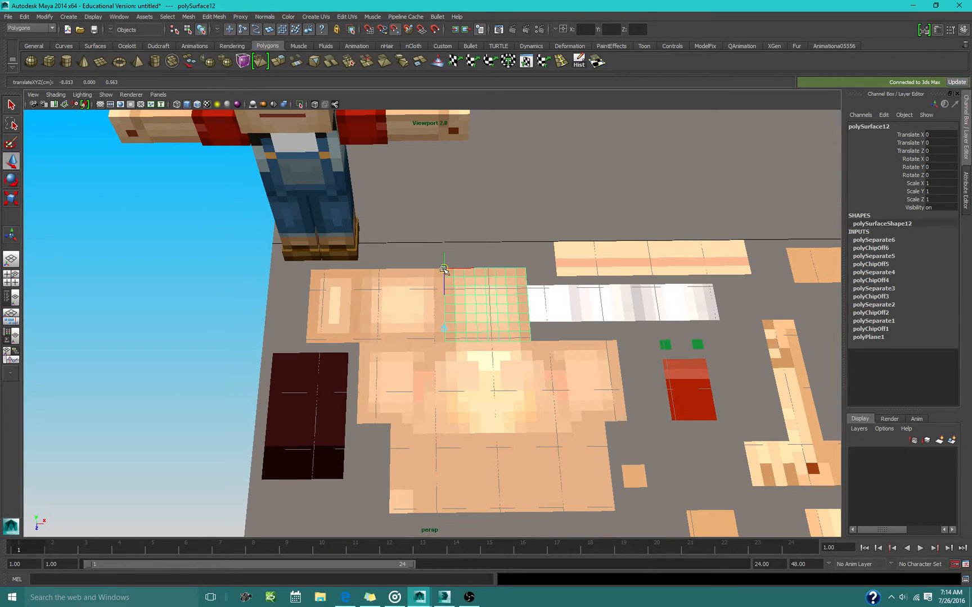
Snap both side-of-head pieces' pivots to their upper corners beside the 8-by-5 block, and that block's pivot to its upper edge's midpoint
click(413, 353)
key(v)
middle_drag(420, 348, 489, 343)
click(471, 354)
key(v)
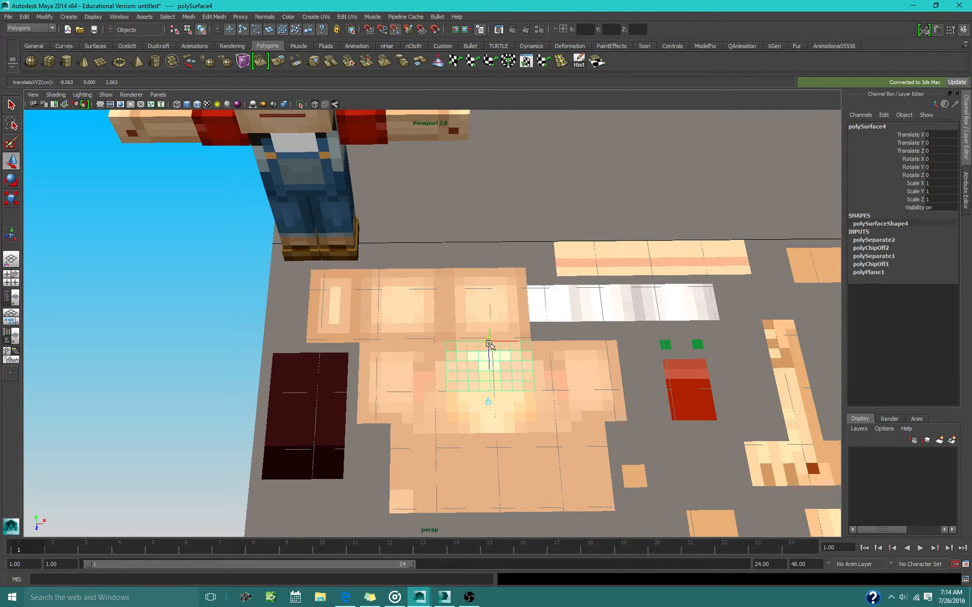
scroll(504, 355, up, 2)
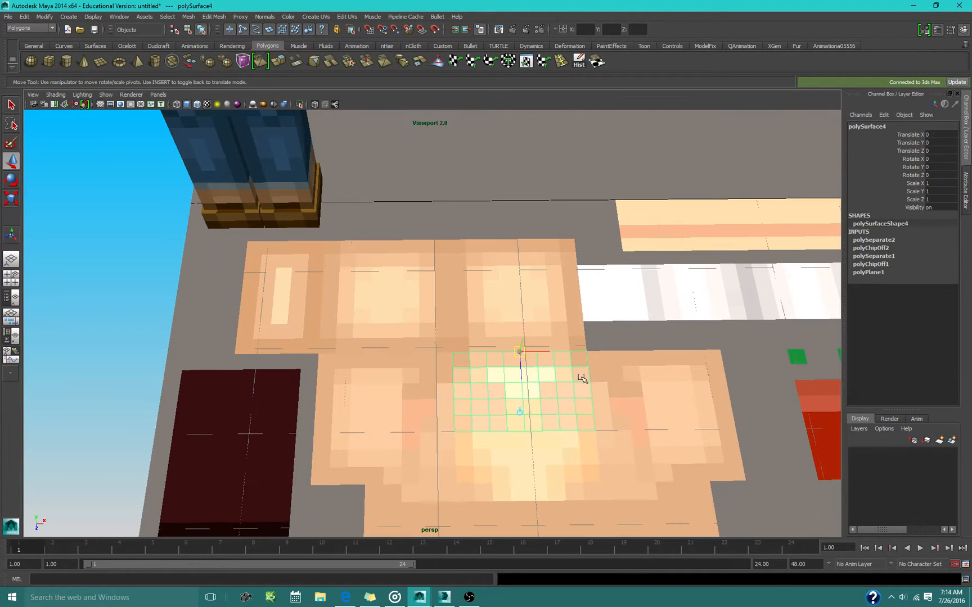
click(617, 381)
key(v)
middle_drag(618, 373, 586, 353)
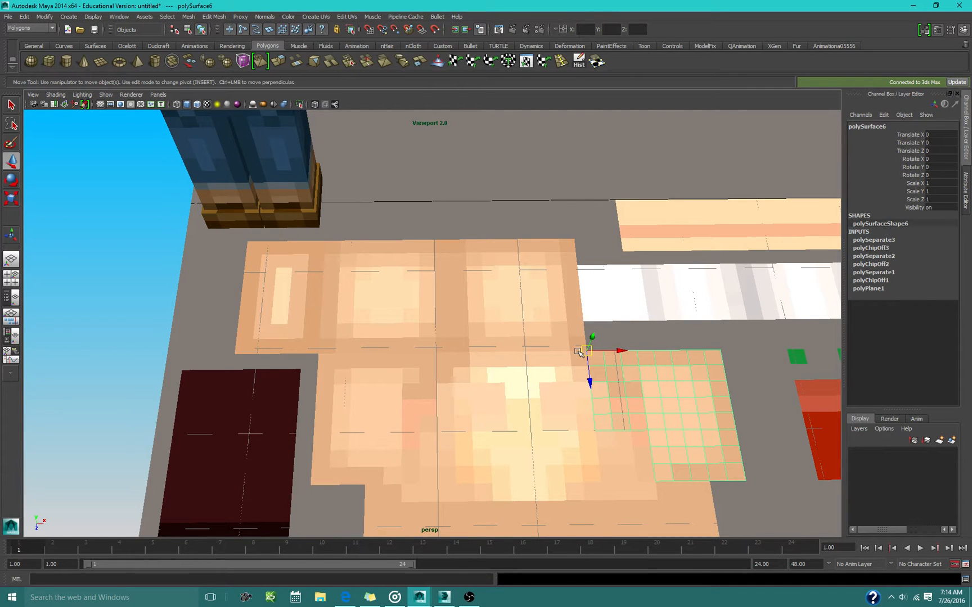
Set the Rotate tool to discrete rotation with a step size of 90
click(10, 182)
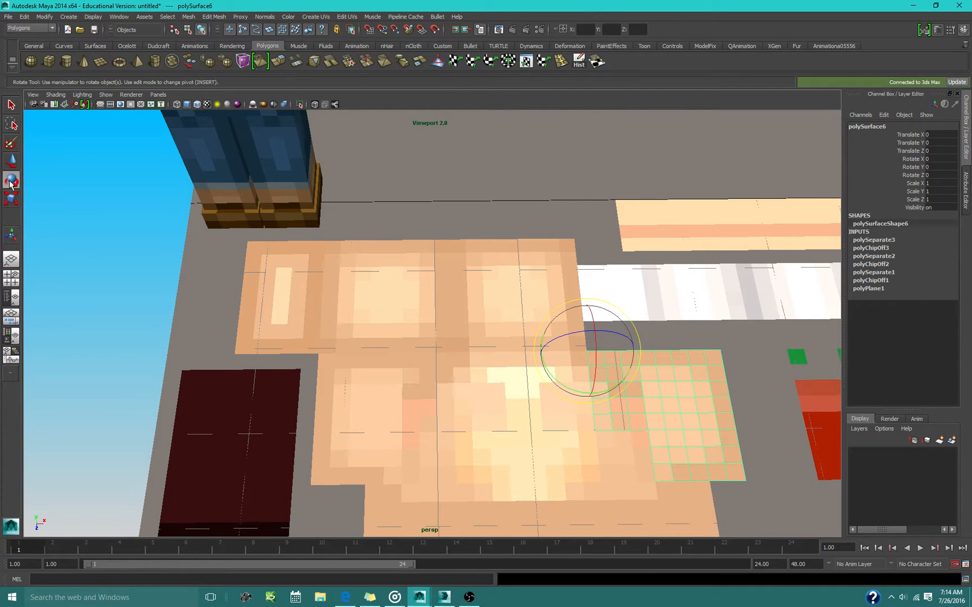
double_click(11, 183)
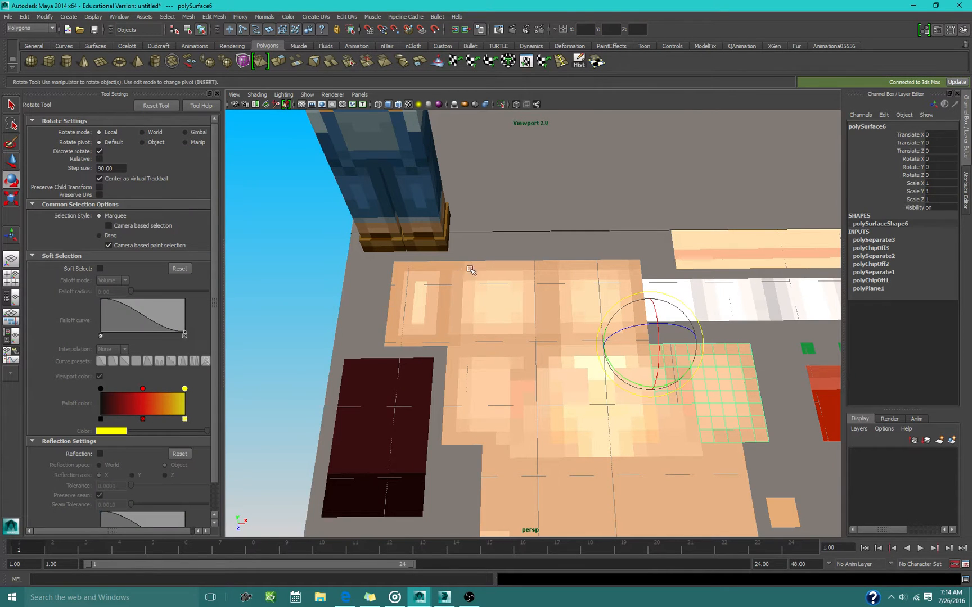
alt+middle_drag(510, 367, 499, 336)
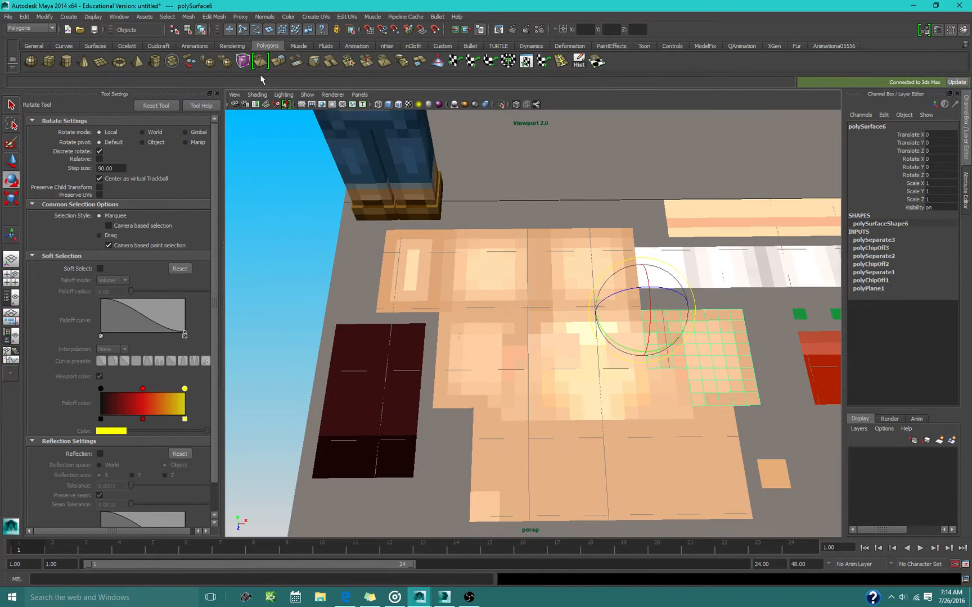
click(218, 94)
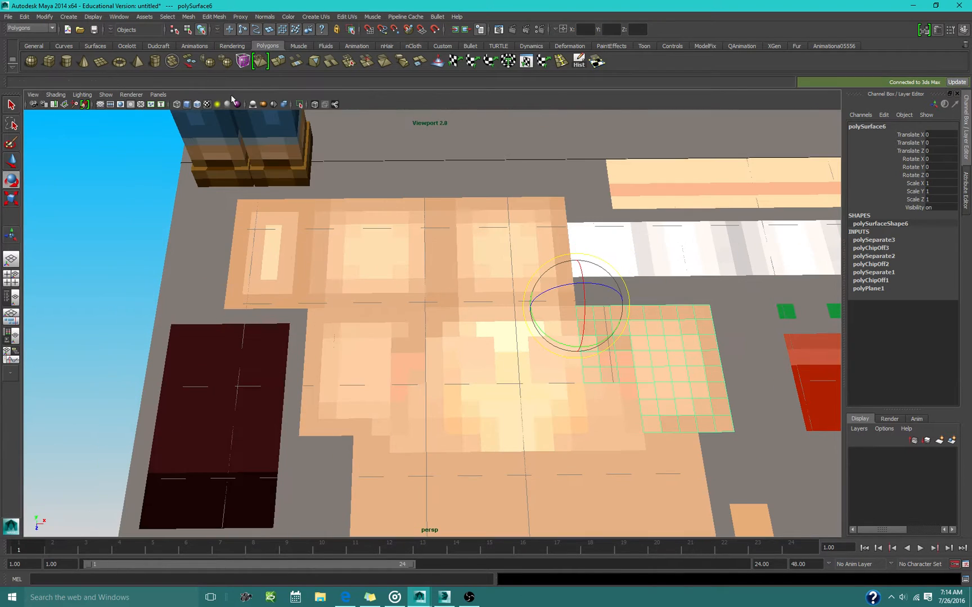
Rotate both side-of-head pieces 90 degrees about Z so they stand perpendicular to the 8-by-5 block
click(599, 285)
drag(600, 285, 646, 311)
click(424, 332)
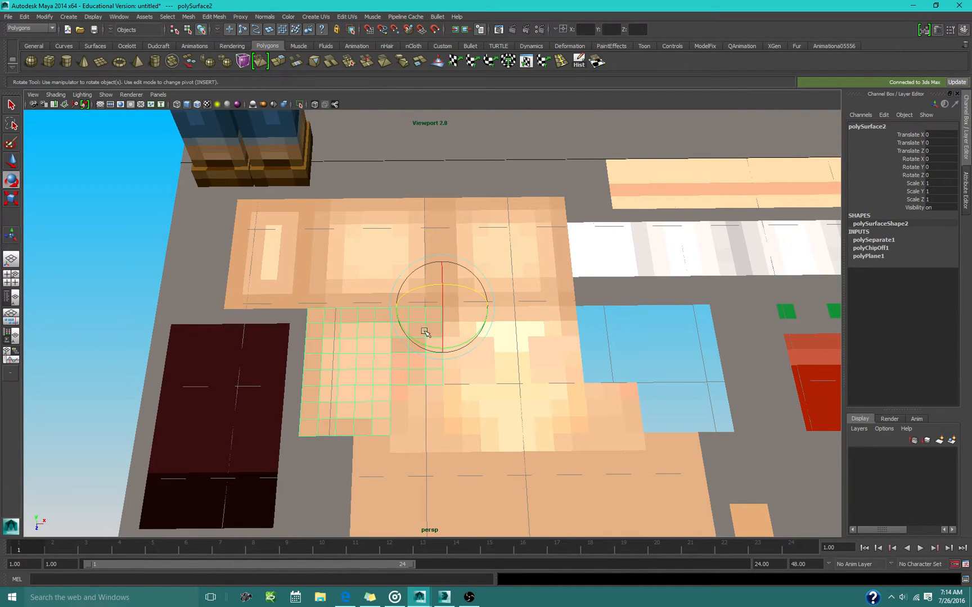
drag(462, 289, 420, 292)
Rotate the square piece beside the white strip 90 degrees about X and move it to the head block's rear upper corner
scroll(343, 318, down, 4)
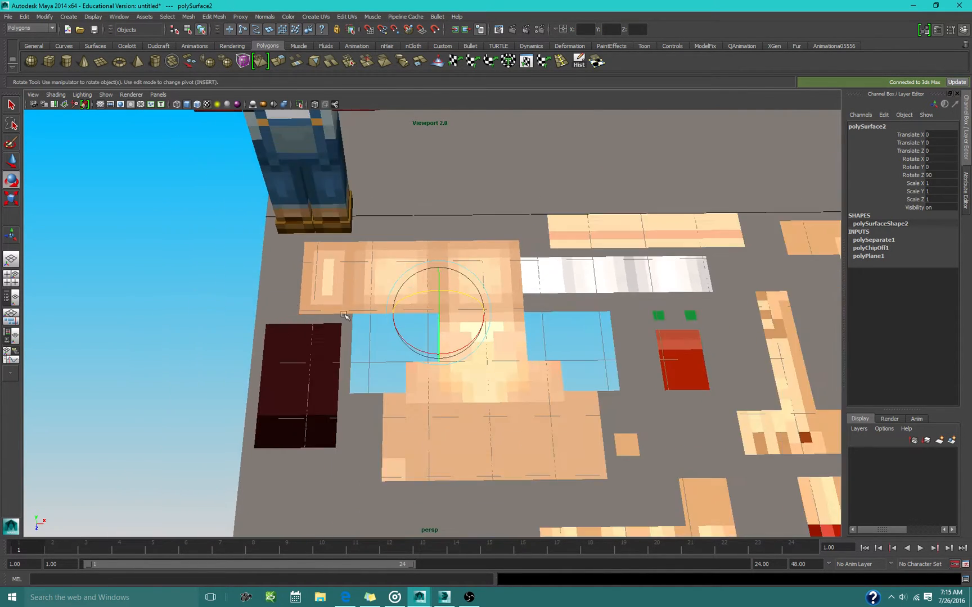
alt+drag(304, 300, 397, 275)
alt+middle_drag(247, 160, 374, 349)
scroll(374, 348, up, 4)
click(409, 317)
alt+drag(410, 317, 307, 297)
alt+middle_drag(307, 297, 410, 155)
alt+drag(544, 353, 514, 369)
click(506, 368)
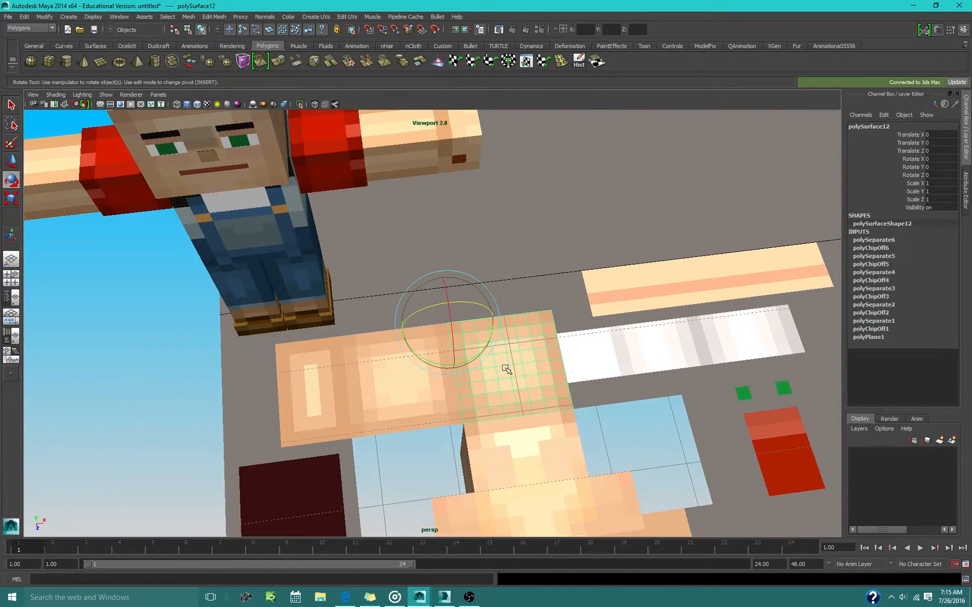
drag(454, 331, 457, 369)
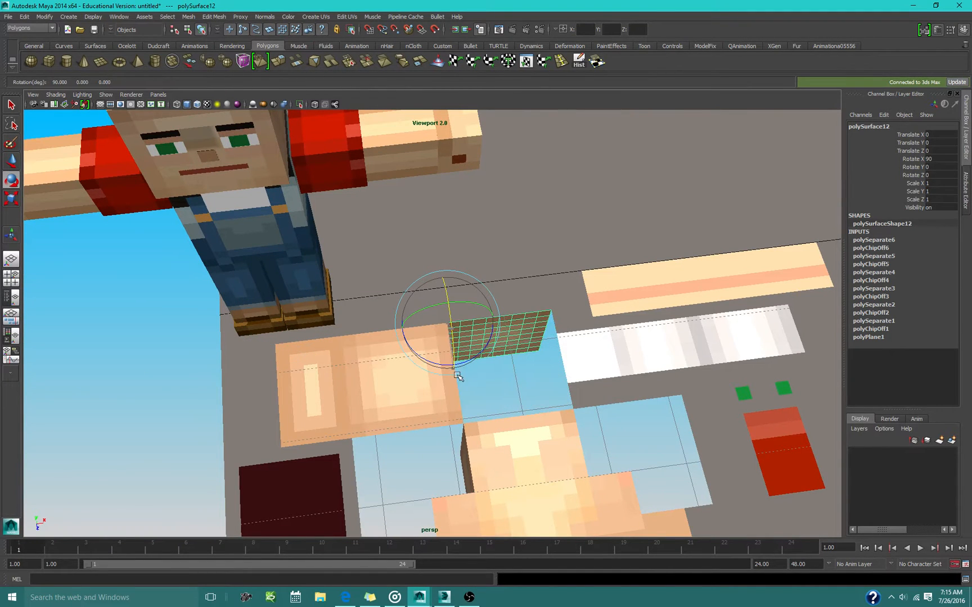
click(10, 161)
drag(448, 324, 466, 422)
Rotate the remaining square piece beside the narrow piece 90 degrees about X
click(429, 397)
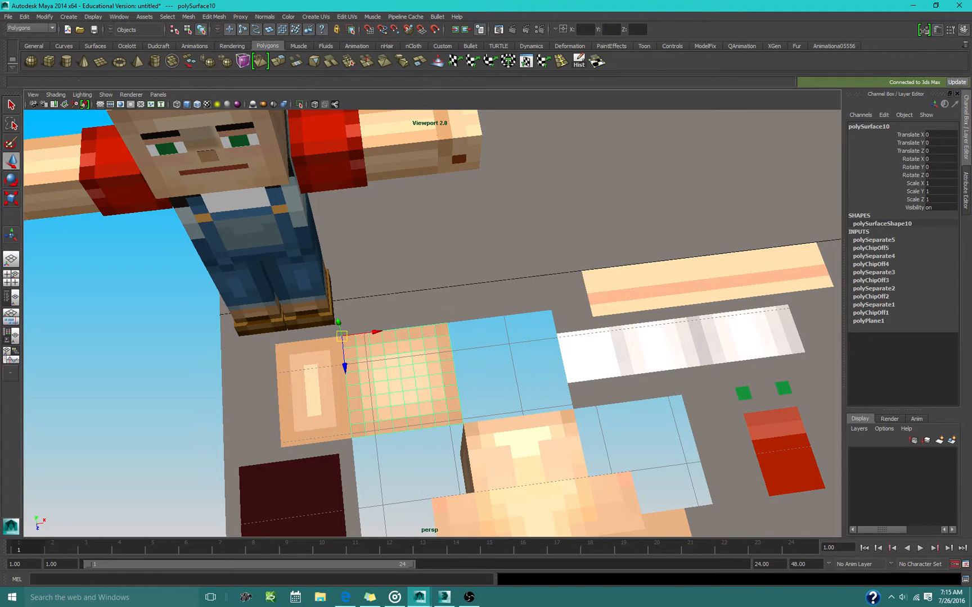
click(10, 178)
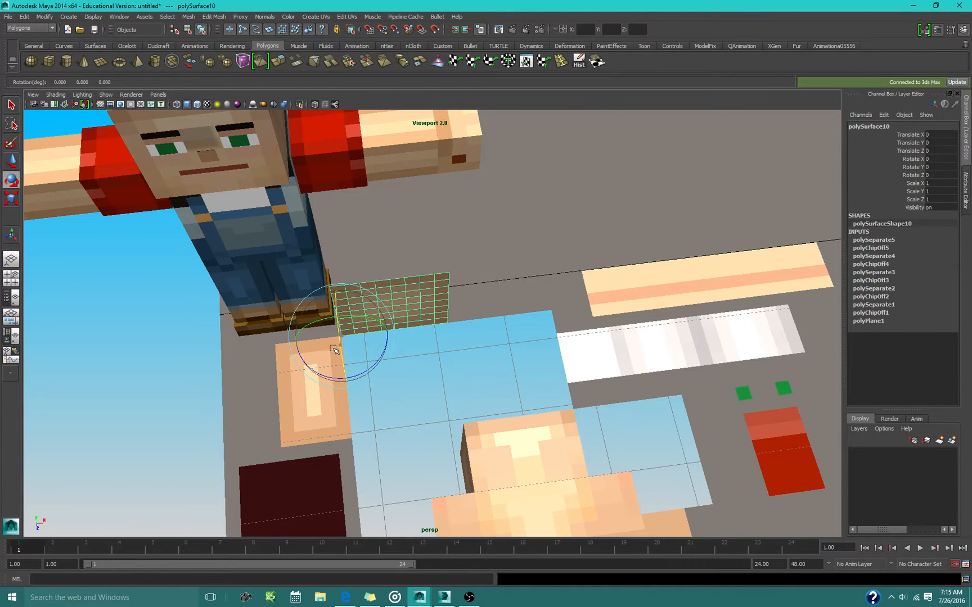
click(11, 166)
Delete the rest of the textured plane, keeping the extracted head pieces
alt+middle_drag(415, 409, 405, 341)
alt+drag(393, 340, 477, 347)
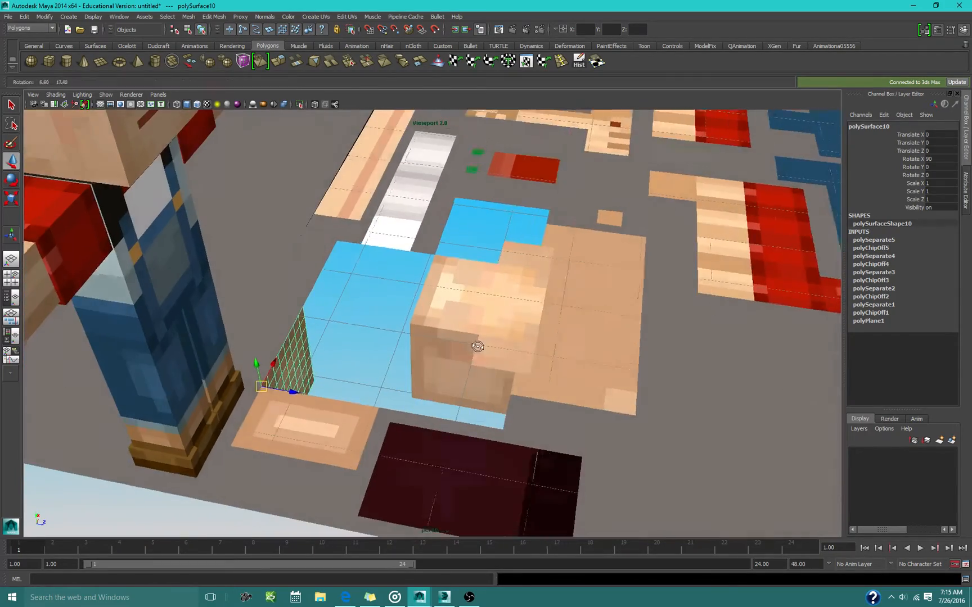
click(511, 321)
scroll(510, 339, down, 5)
key(Delete)
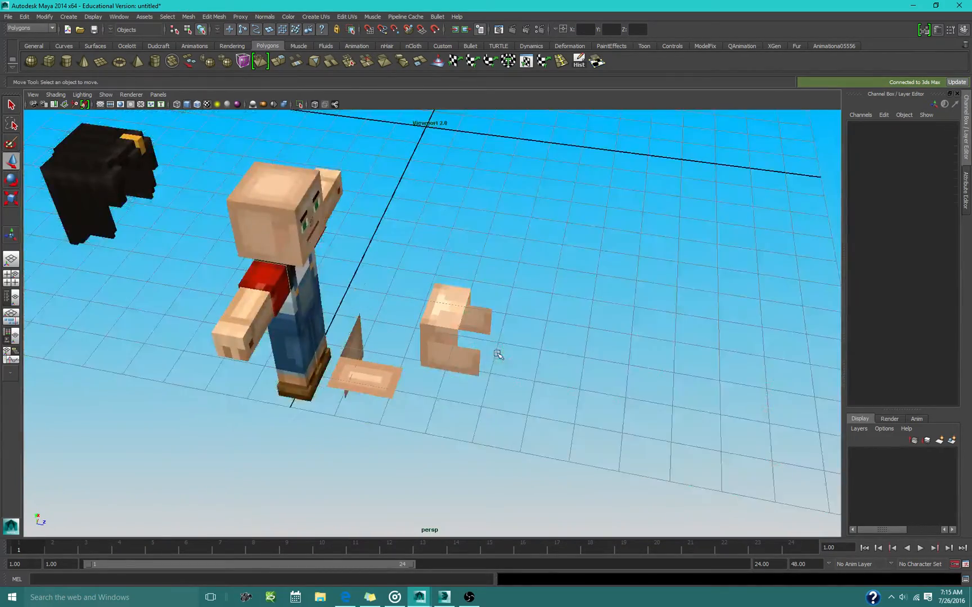
Move the upright square piece onto the open front of the head block, at Translate X 1.5 and Z 3
scroll(499, 353, up, 5)
click(320, 343)
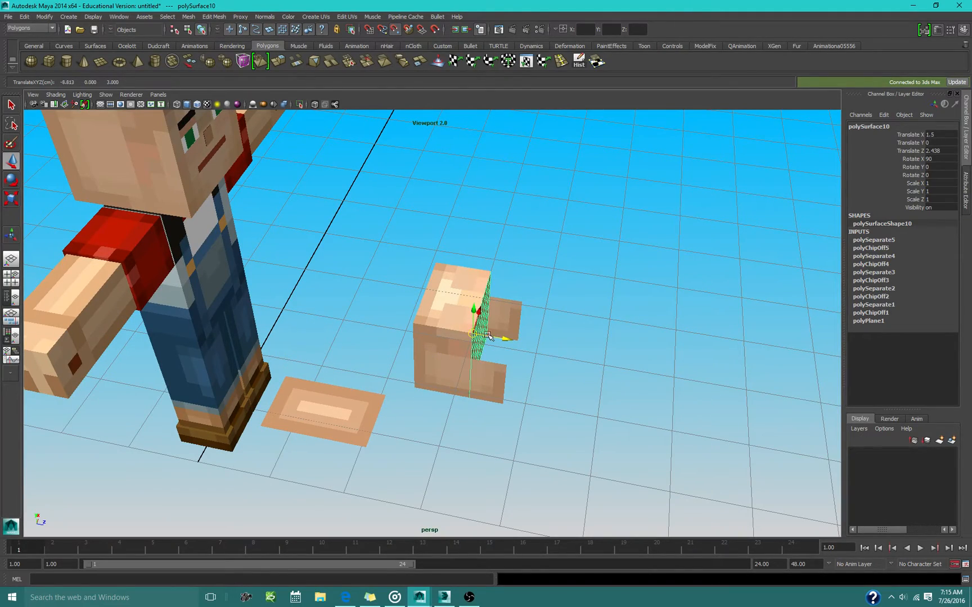
alt+drag(509, 364, 367, 340)
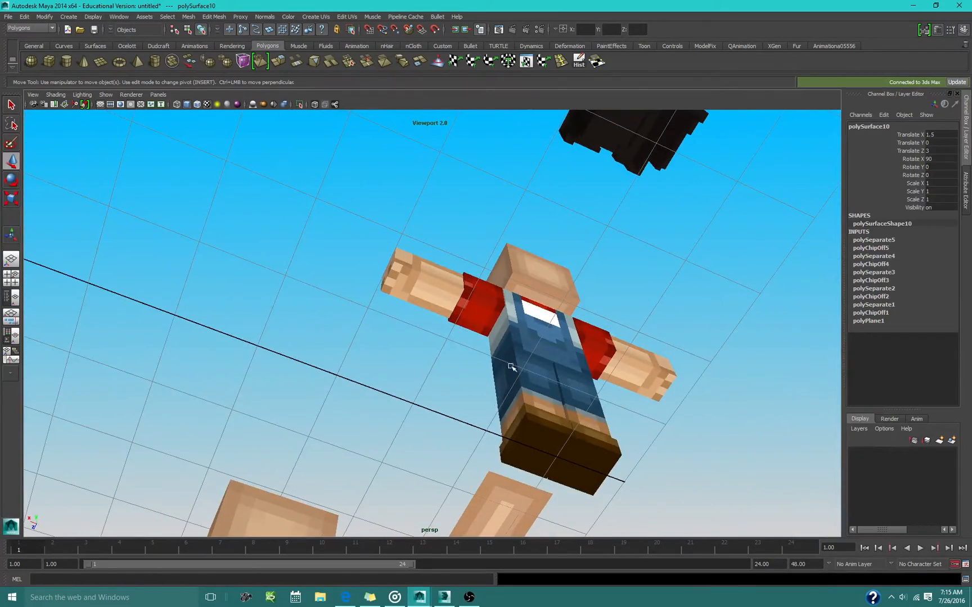
Snap the upright square piece to Translate Y -1.5 and Z 1.5, and rotate it to close the head block's underside
alt+drag(489, 387, 357, 336)
key(v)
middle_drag(336, 393, 343, 396)
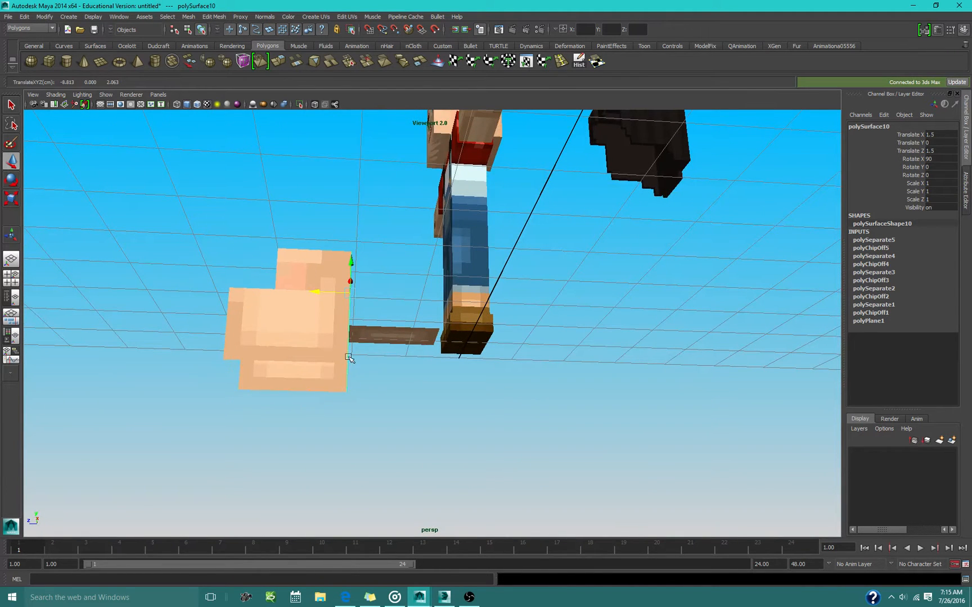
alt+drag(349, 358, 286, 437)
click(10, 180)
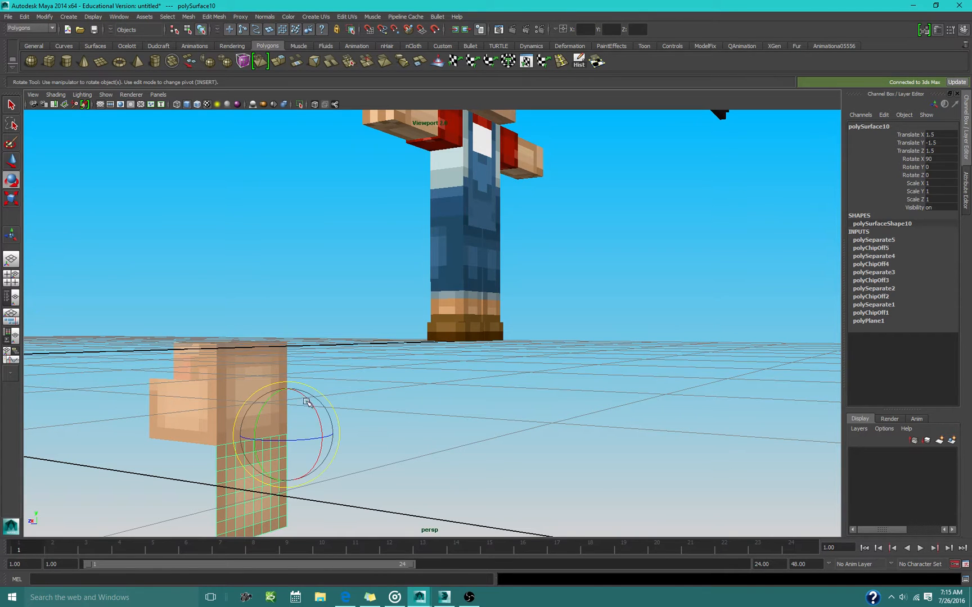
drag(315, 402, 459, 370)
Snap the remaining strip to the block's open front edge, at Translate Y -0.562 and Z 3, and rotate it upright over the opening
click(417, 369)
key(w)
middle_drag(459, 370, 500, 391)
key(v)
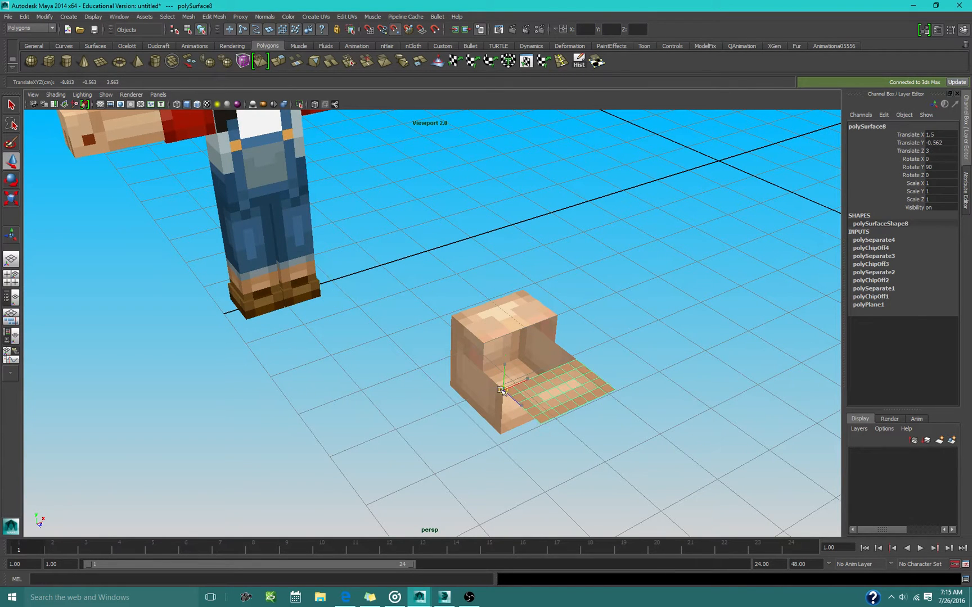
click(9, 181)
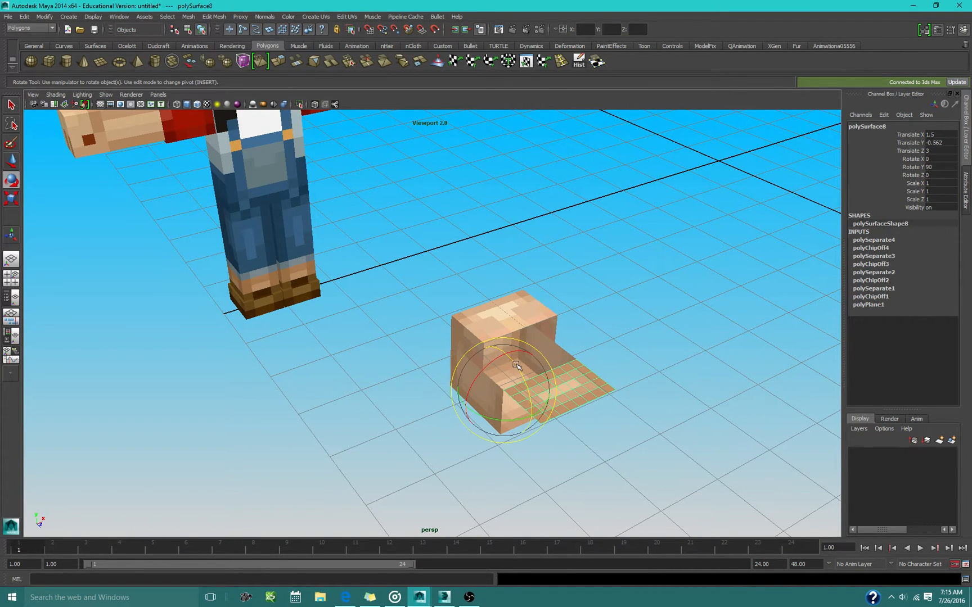
drag(522, 388, 528, 406)
click(601, 367)
Examine the assembled head block from several angles and compare it with the character's original head
alt+drag(603, 408, 514, 394)
alt+right_drag(514, 395, 482, 363)
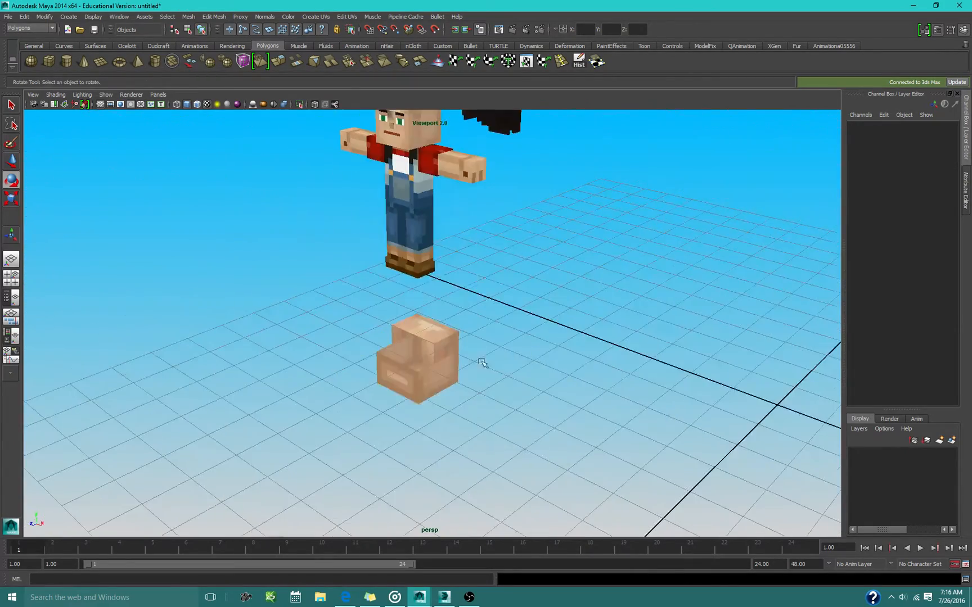
alt+middle_drag(462, 331, 466, 406)
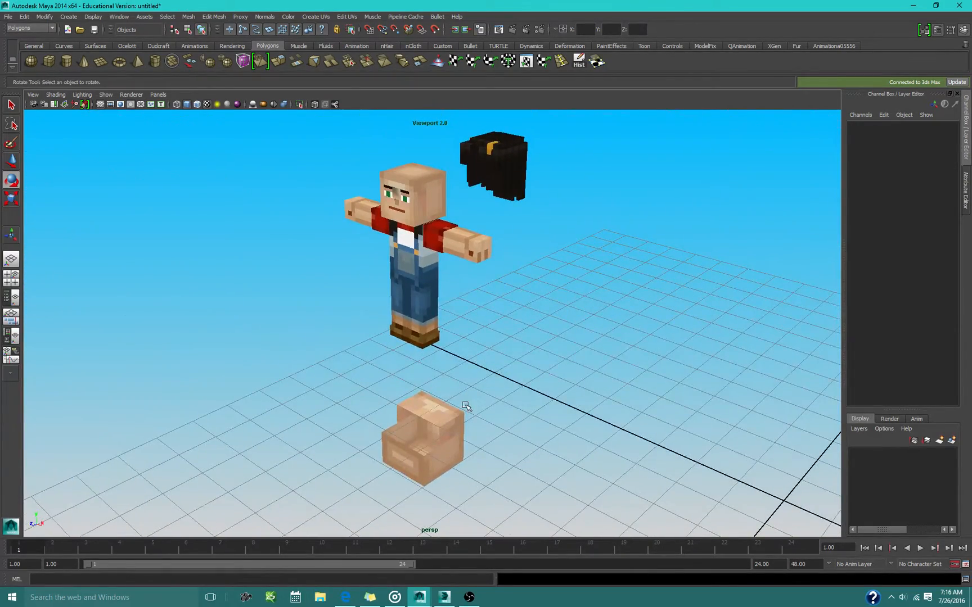
alt+right_drag(428, 383, 451, 421)
alt+drag(438, 431, 543, 445)
alt+right_drag(542, 445, 567, 477)
alt+middle_drag(567, 477, 508, 431)
alt+drag(507, 432, 585, 409)
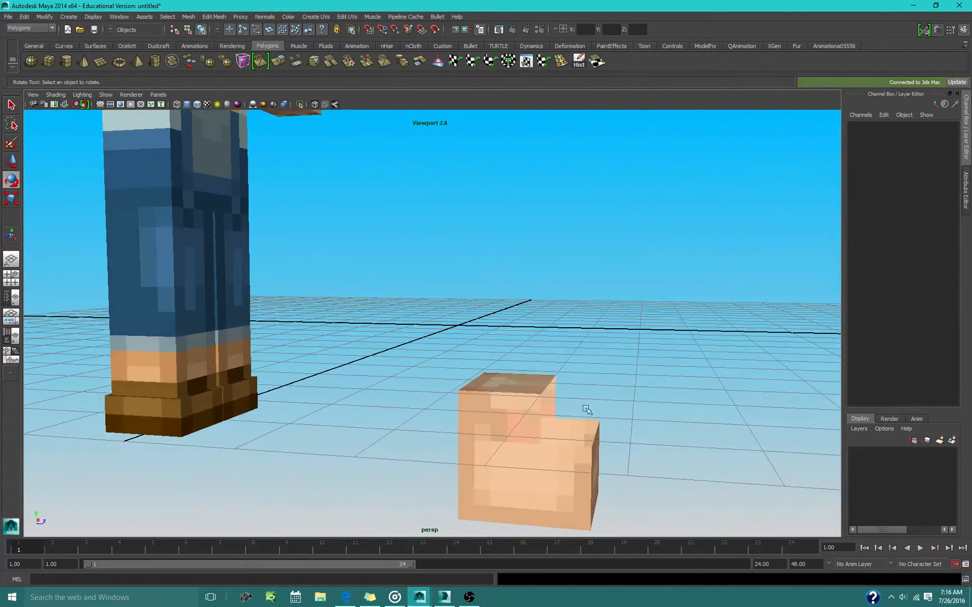
alt+middle_drag(322, 260, 369, 375)
click(344, 309)
scroll(495, 380, down, 5)
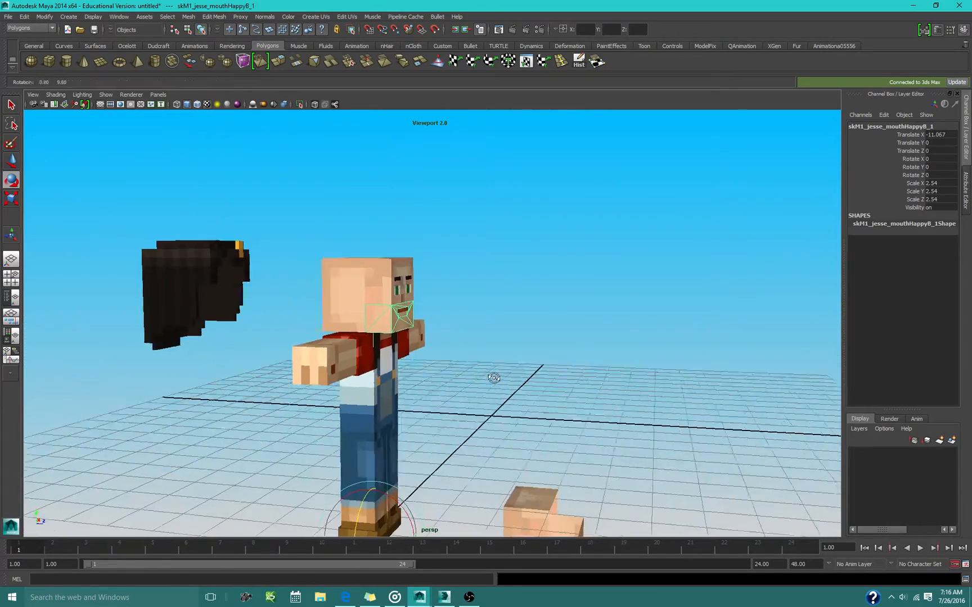
Combine all the extracted head pieces into one mesh and center its pivot
alt+drag(495, 379, 449, 390)
alt+right_drag(448, 390, 578, 424)
alt+drag(578, 424, 546, 370)
drag(344, 557, 343, 554)
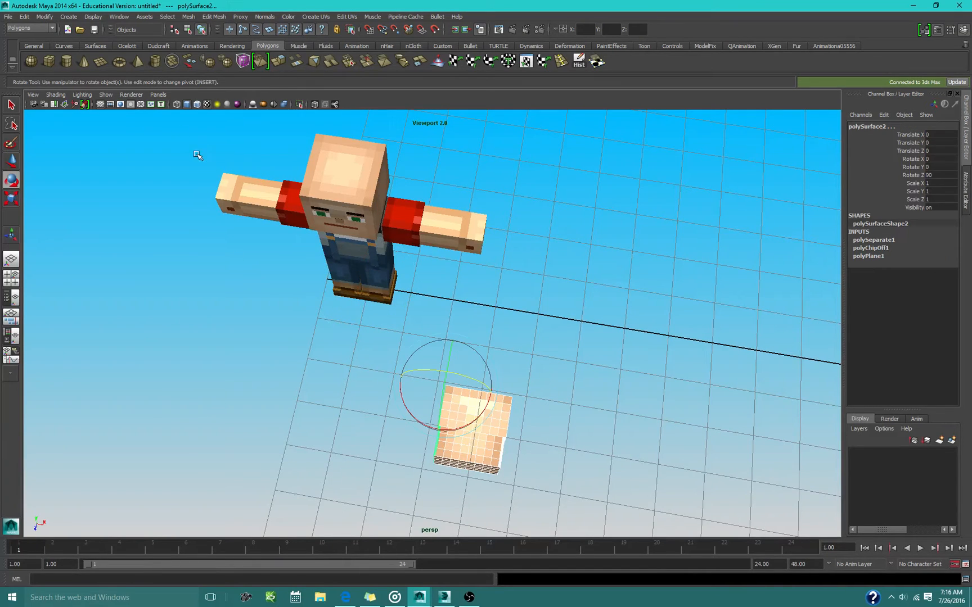
click(171, 62)
click(44, 17)
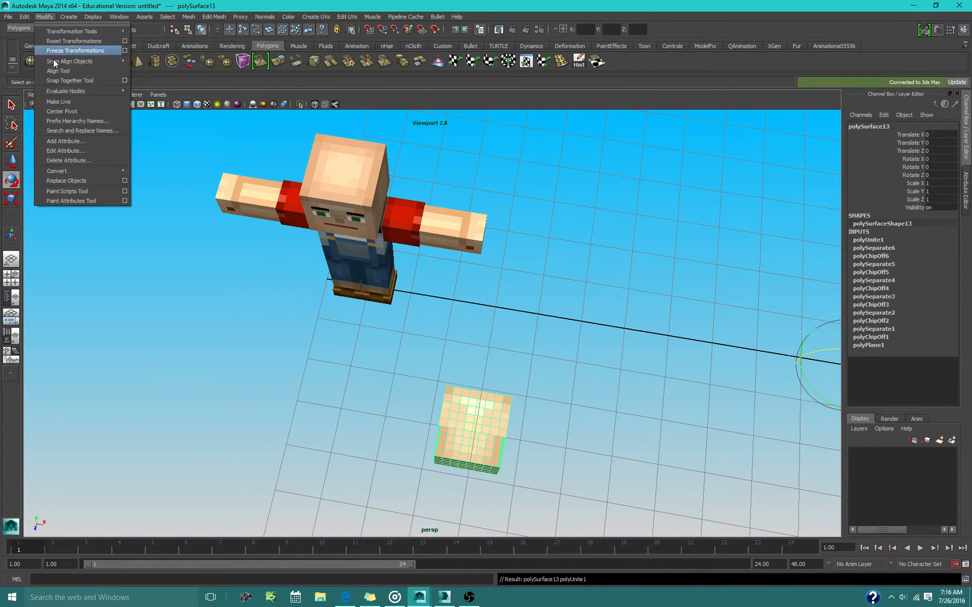
click(75, 111)
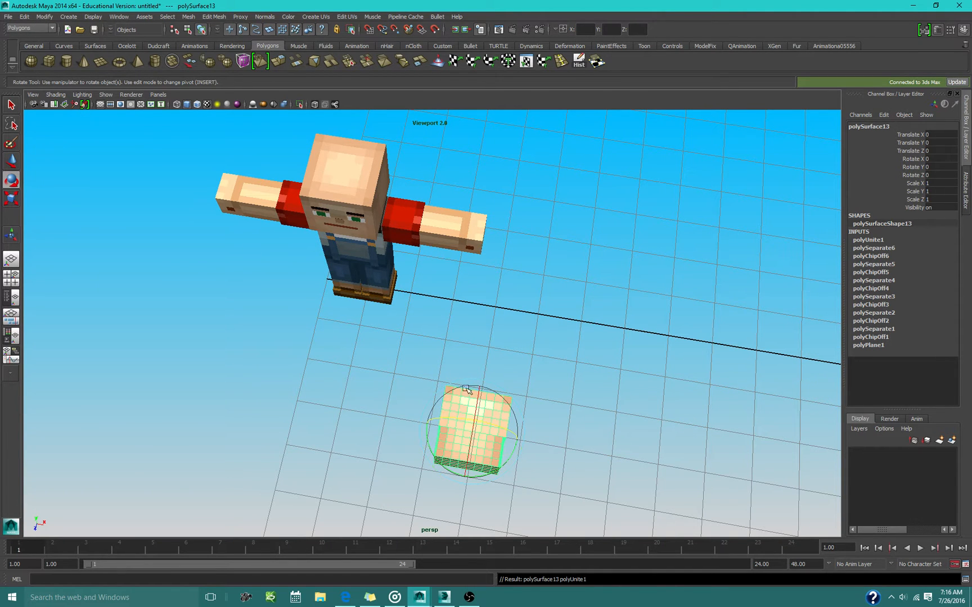
Rotate the combined head mesh 90 degrees about X
drag(477, 399, 585, 368)
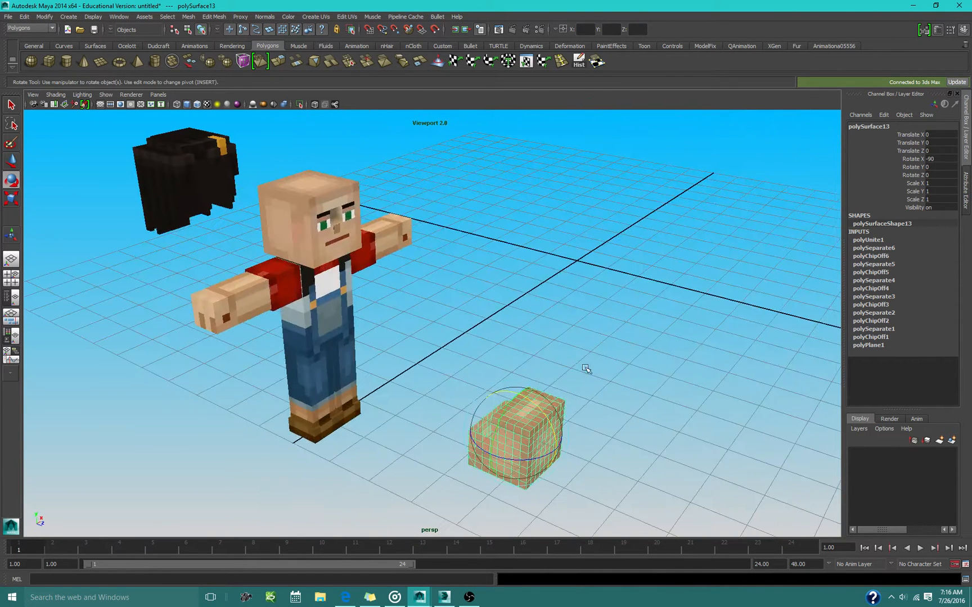
key(ctrl+z)
drag(527, 399, 561, 442)
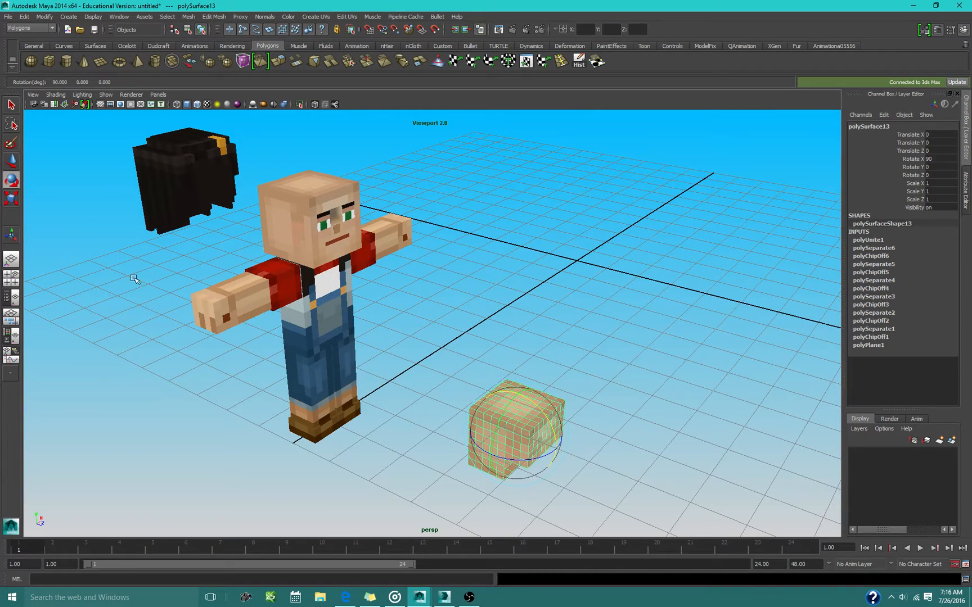
Move the combined head up beside the character's head, to about Translate X 0.674, Y 4.904 and Z -2.521
click(11, 160)
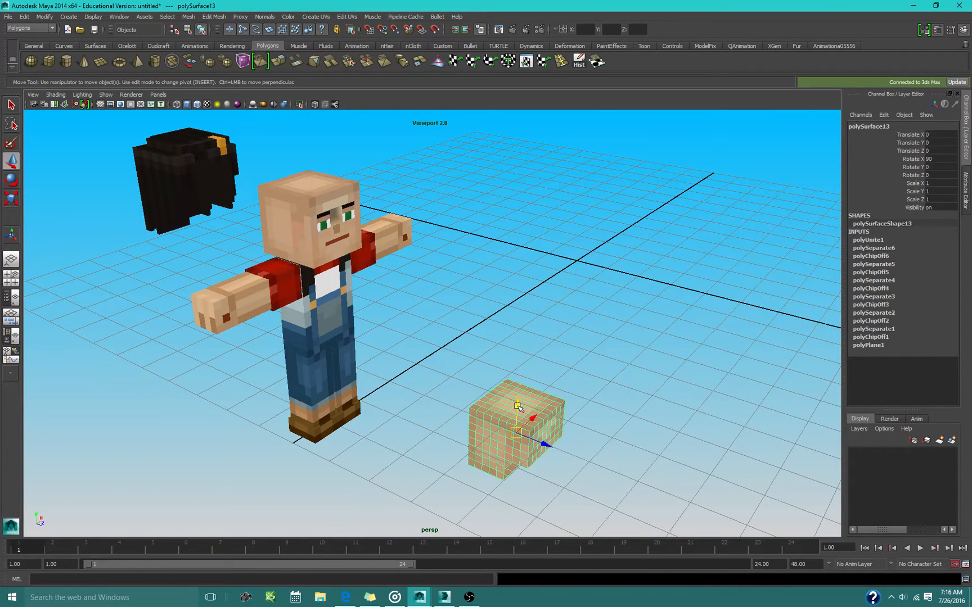
drag(518, 406, 526, 217)
click(545, 293)
alt+drag(544, 293, 587, 317)
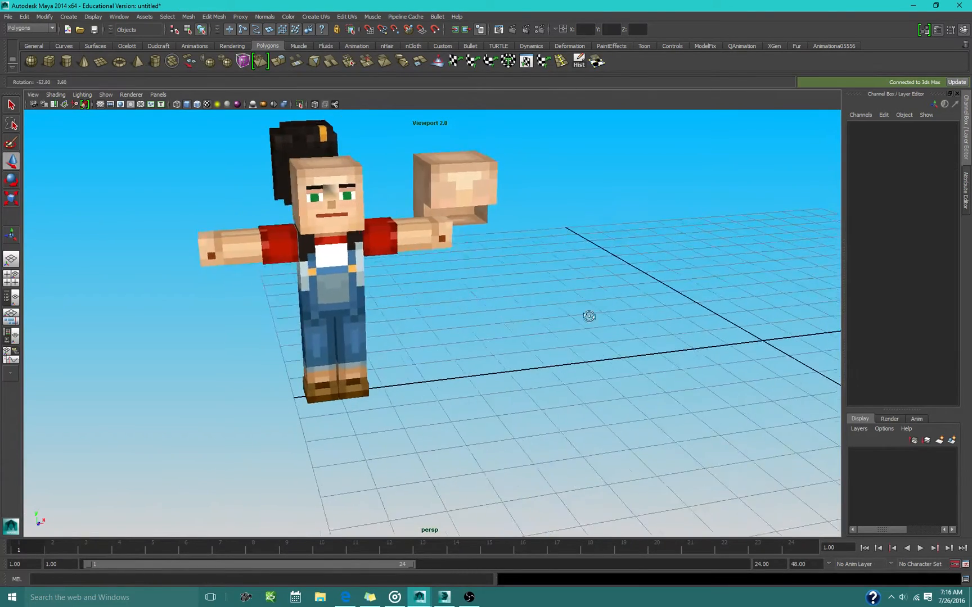
alt+middle_drag(475, 255, 464, 412)
click(465, 360)
drag(472, 345, 442, 382)
Compare the eye placement on the character's original head with the pixel grid on the new head's front
alt+middle_drag(367, 365, 384, 325)
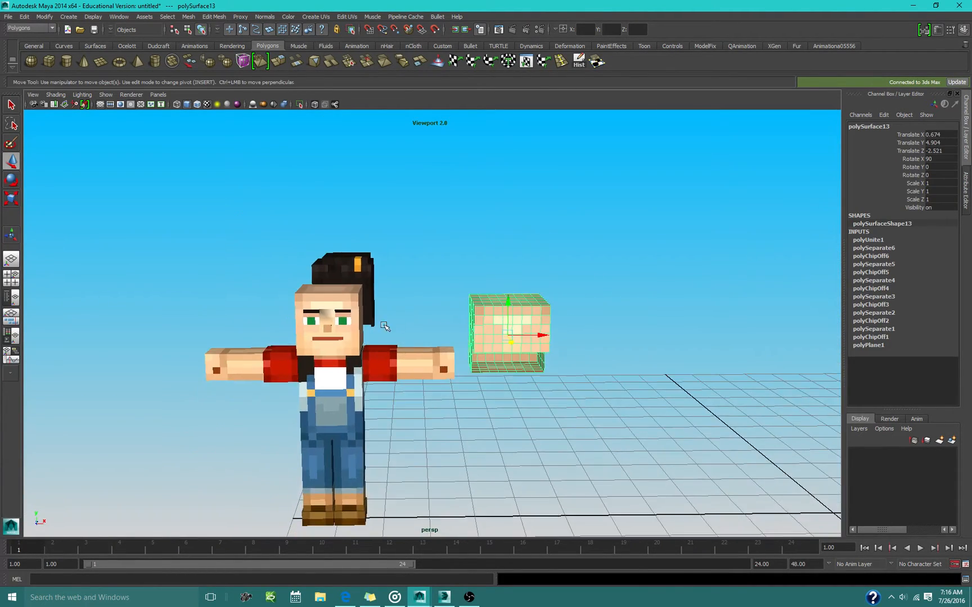
scroll(374, 329, up, 5)
scroll(335, 355, up, 2)
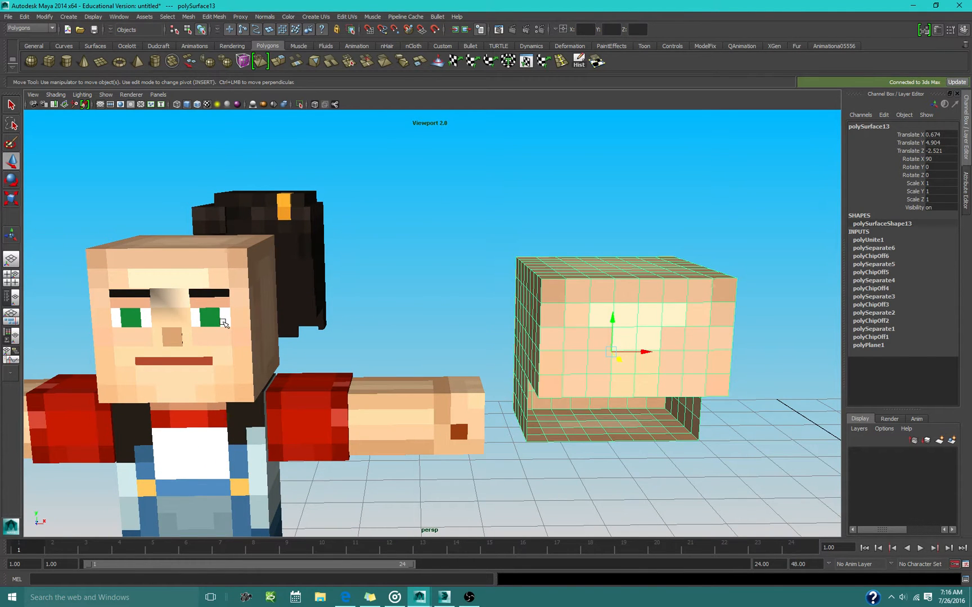
click(223, 323)
alt+drag(453, 381, 427, 369)
scroll(506, 372, up, 3)
alt+drag(575, 391, 554, 373)
alt+middle_drag(526, 323, 631, 327)
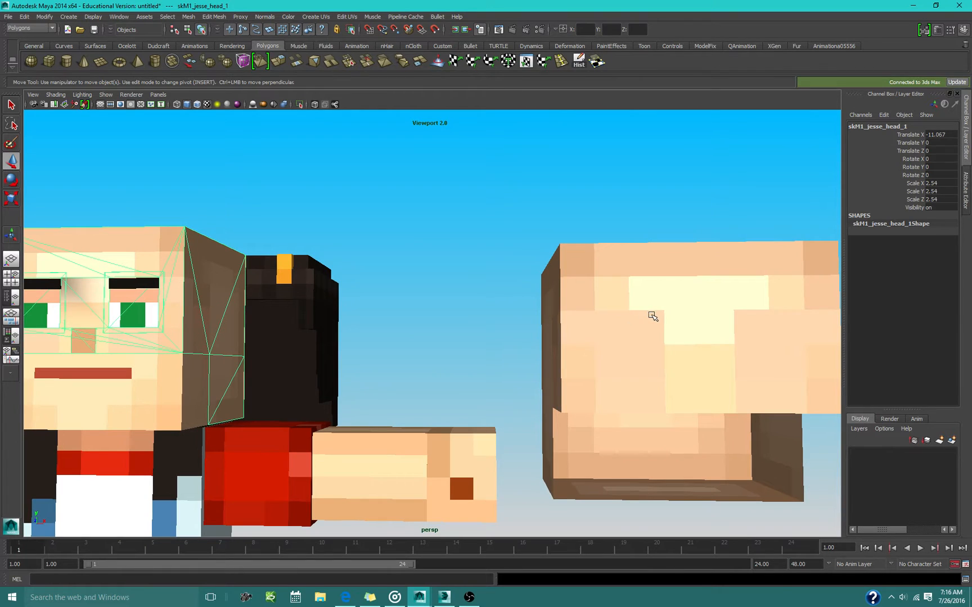
Extrude the two 2×2 blocks of eye faces on the new head's front slightly inward
right_click(652, 312)
right_drag(652, 321, 652, 326)
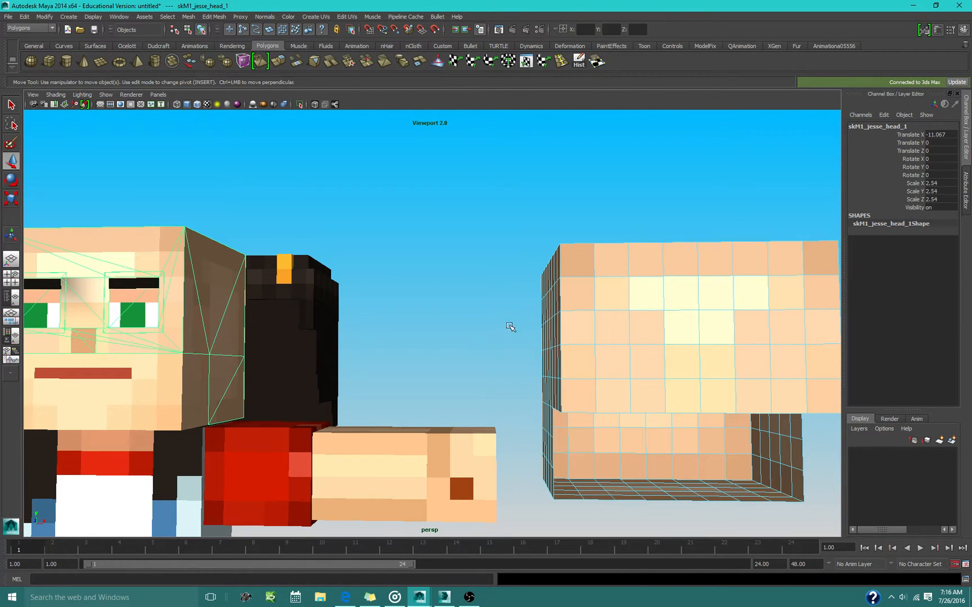
click(644, 334)
shift+click(647, 360)
shift+click(615, 353)
shift+click(622, 329)
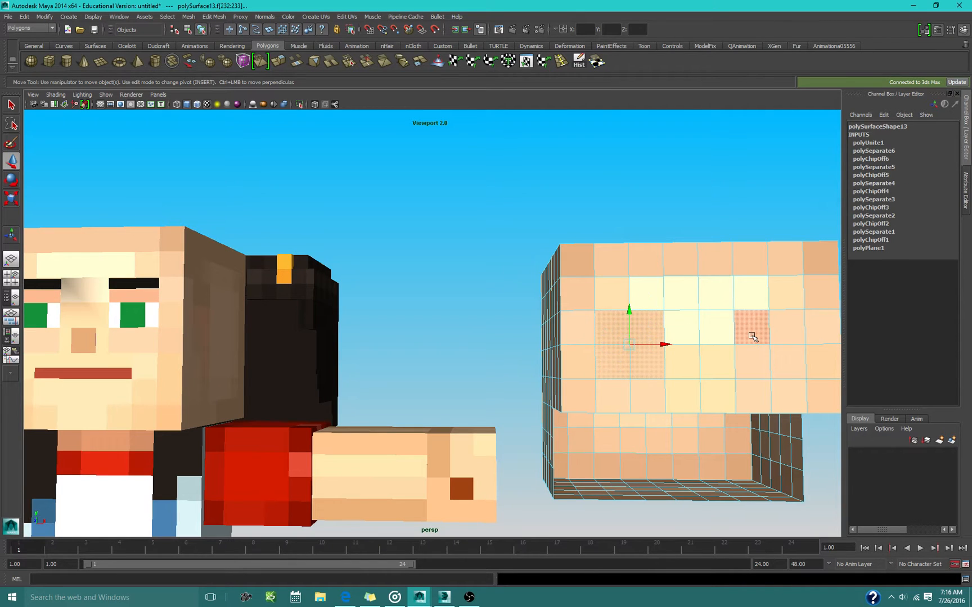
shift+click(752, 337)
shift+click(750, 359)
shift+click(787, 362)
shift+click(787, 330)
scroll(755, 357, down, 5)
alt+drag(755, 358, 581, 377)
alt+middle_drag(582, 377, 562, 347)
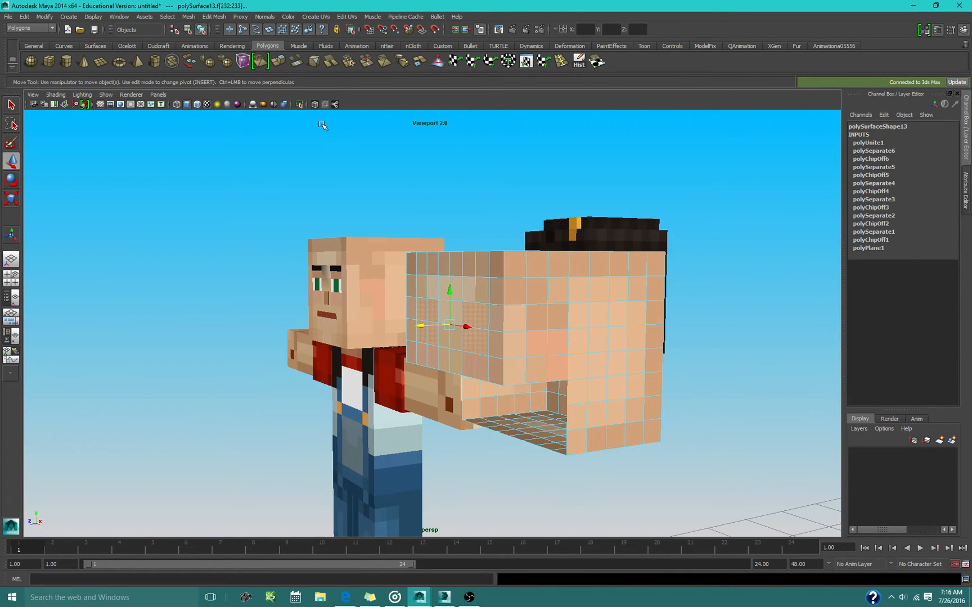
click(280, 61)
scroll(262, 301, up, 3)
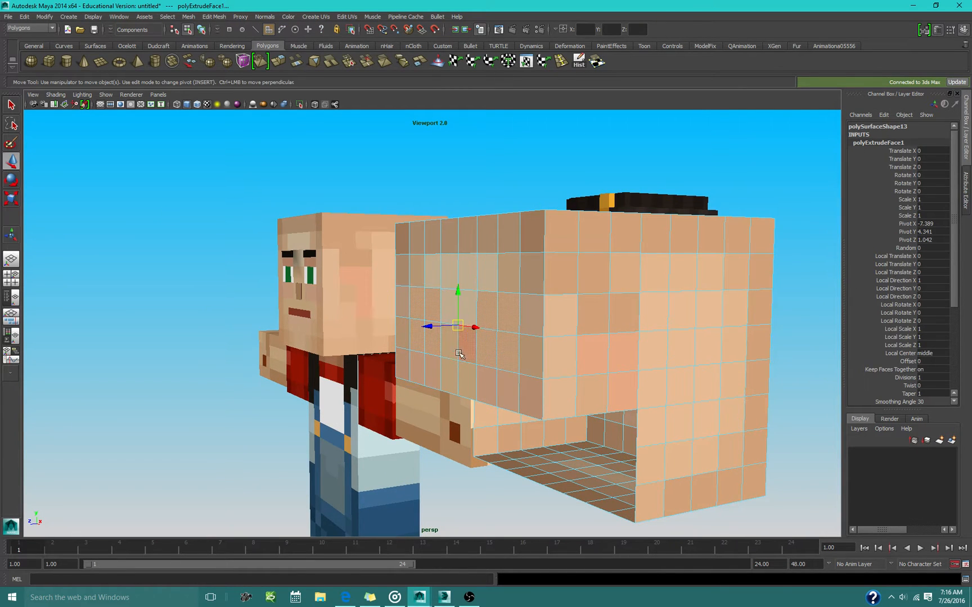
scroll(459, 353, up, 3)
drag(459, 327, 384, 335)
key(w)
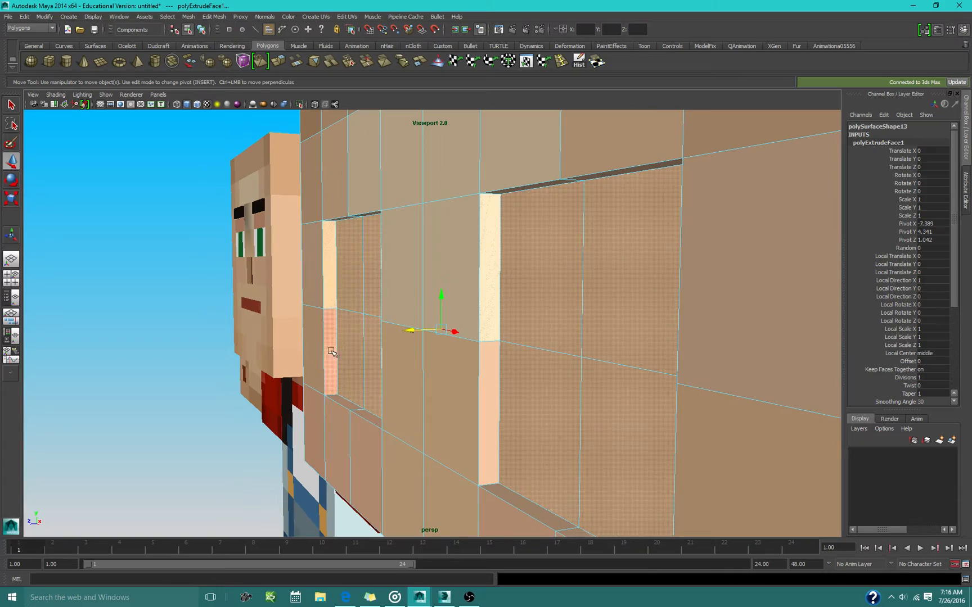
Select the inner side faces of both eye recesses, undoing any move made to them
alt+drag(375, 438, 294, 483)
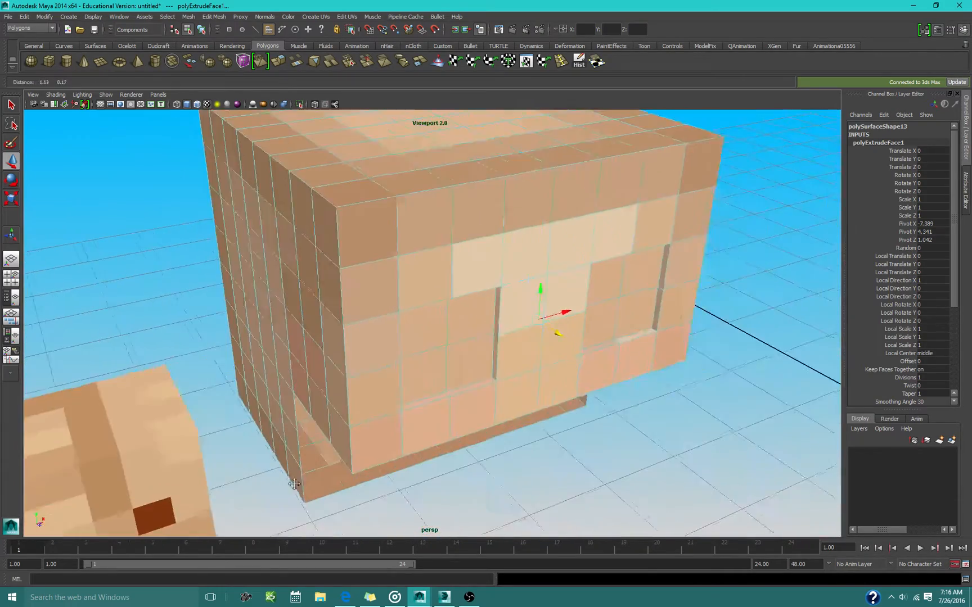
scroll(648, 416, up, 3)
click(677, 354)
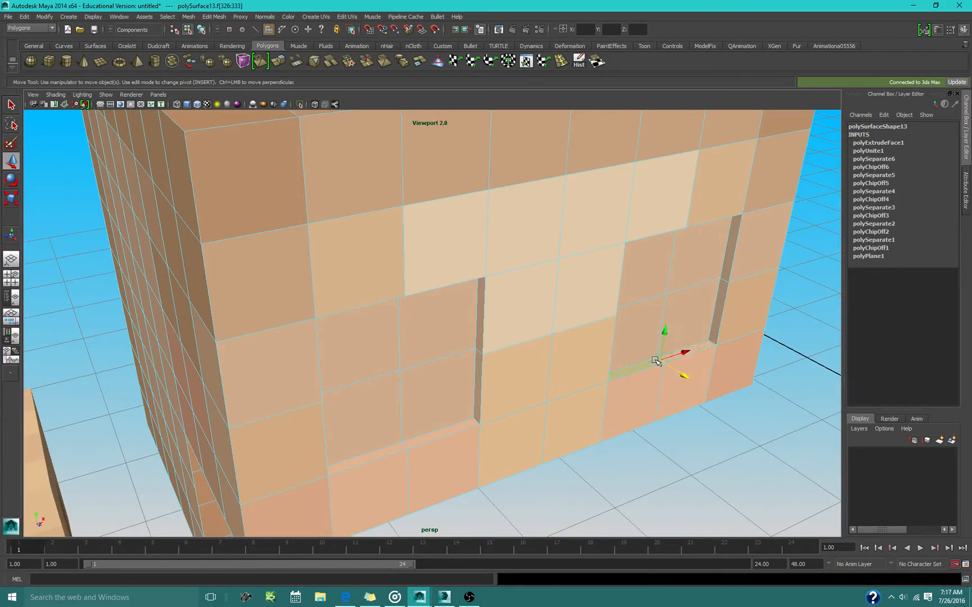
alt+drag(655, 361, 552, 319)
click(482, 312)
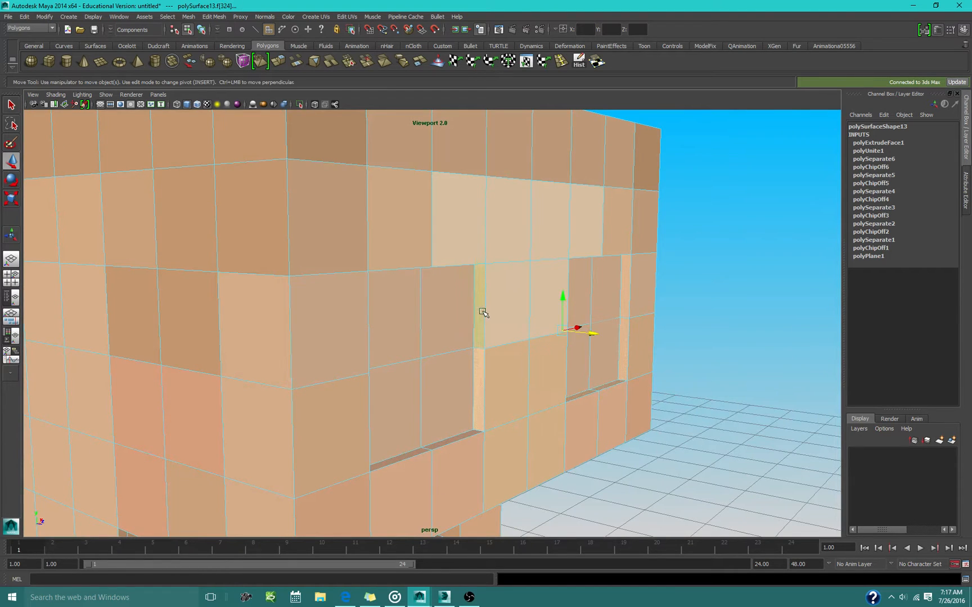
shift+double_click(478, 369)
drag(553, 343, 613, 372)
key(ctrl+z)
Open the UV Texture Editor and apply a planar mapping to the selected side faces of the eye recesses
click(119, 16)
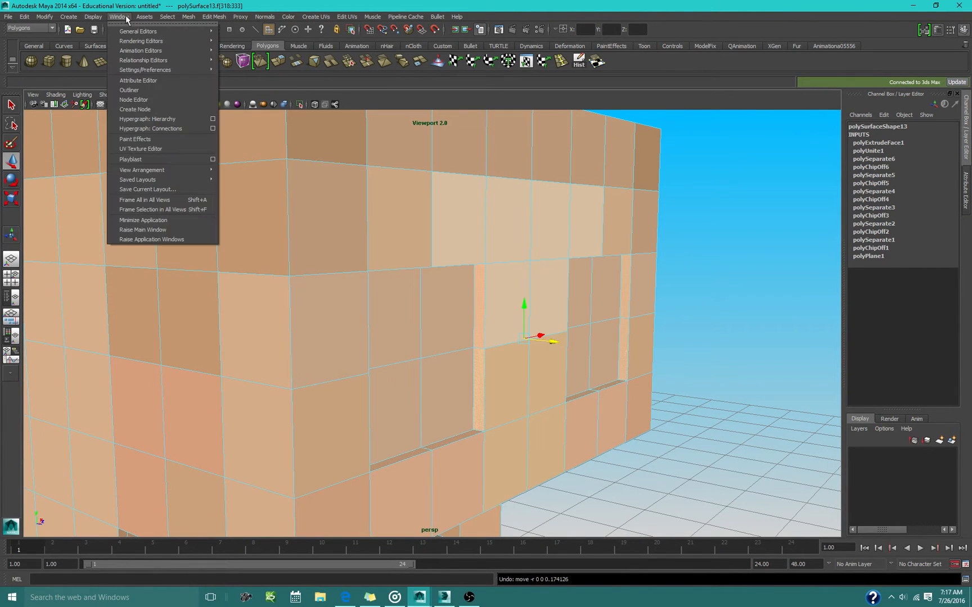
click(146, 149)
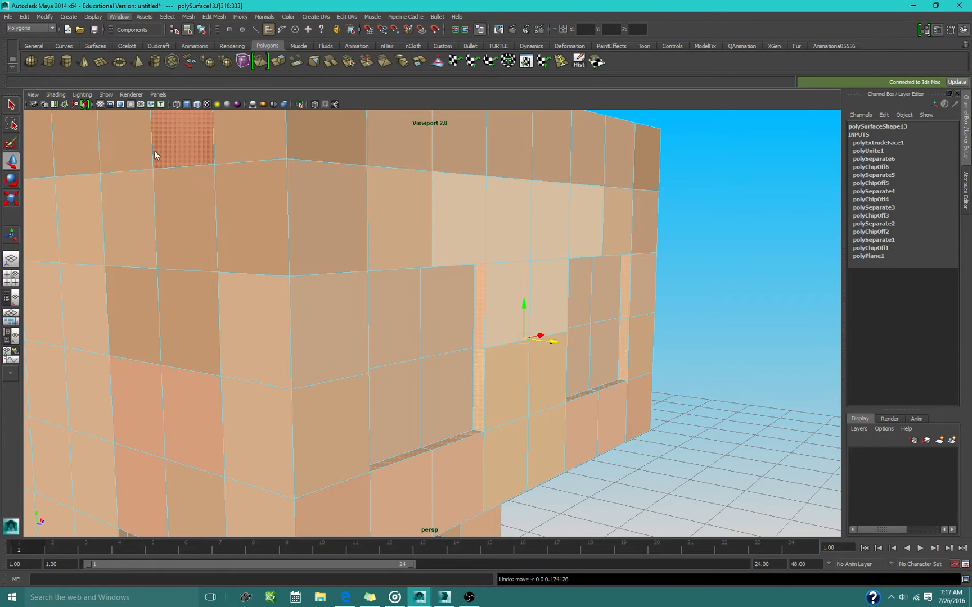
scroll(337, 347, down, 1)
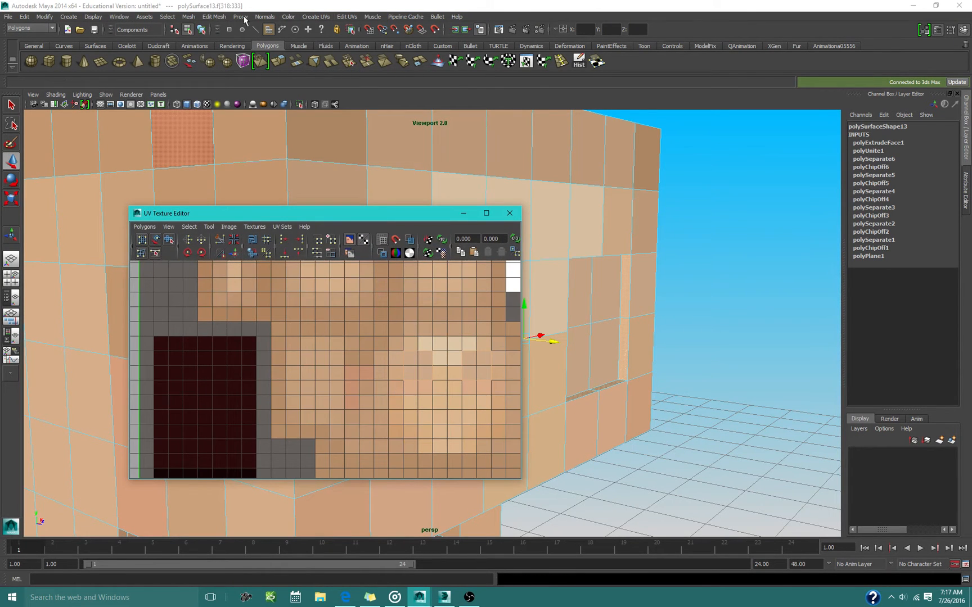
click(315, 16)
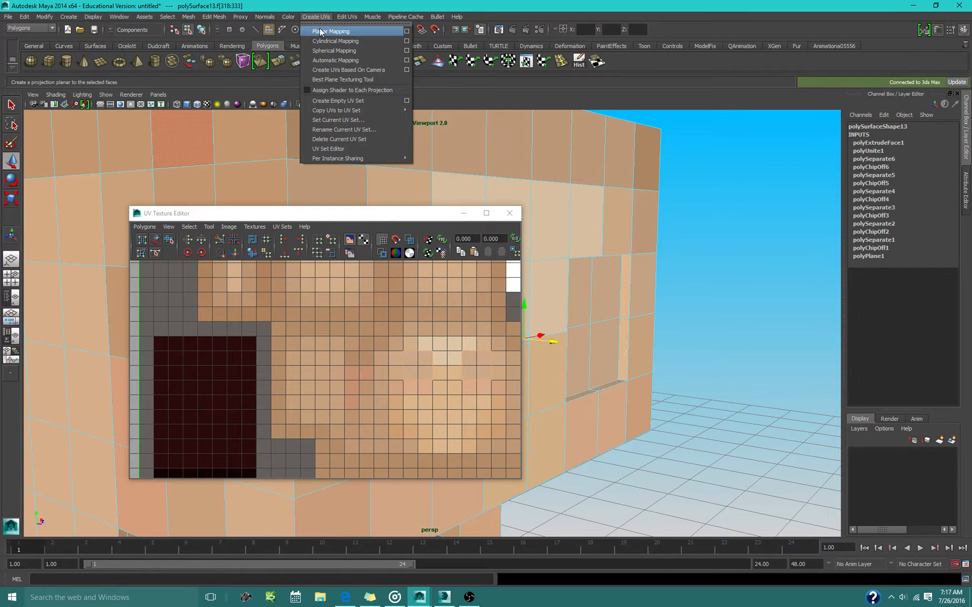
click(320, 31)
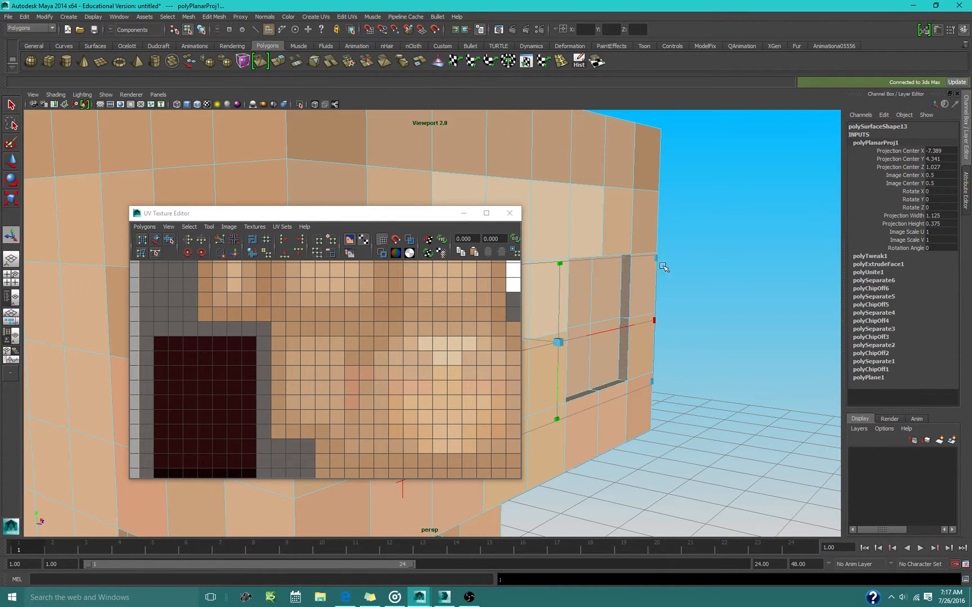
Move the planar projection onto the texture's face skin area, image centre about 0.175, 0.387, and roughly shrink it
scroll(336, 380, down, 4)
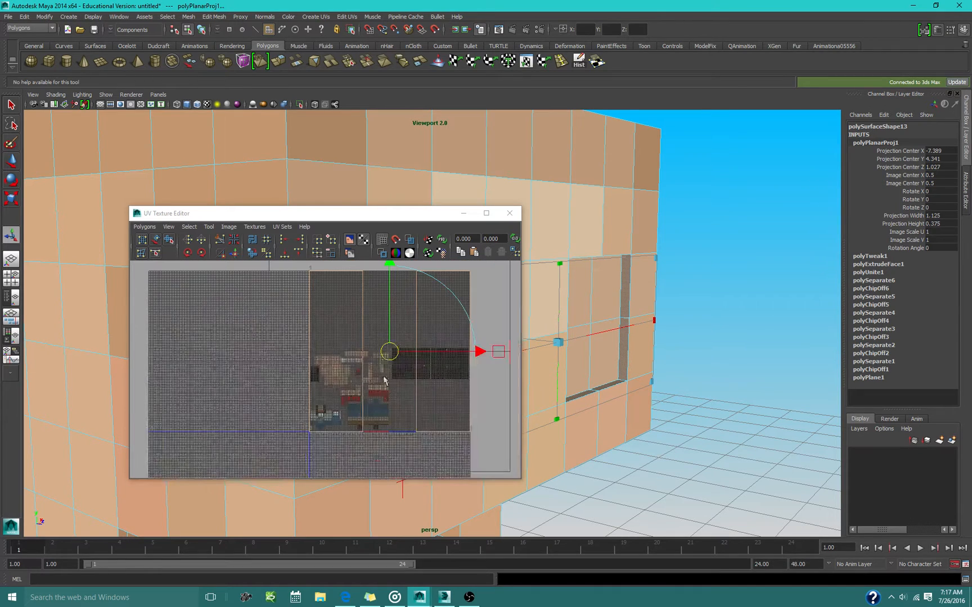
drag(389, 351, 337, 370)
scroll(394, 340, down, 2)
drag(394, 311, 336, 372)
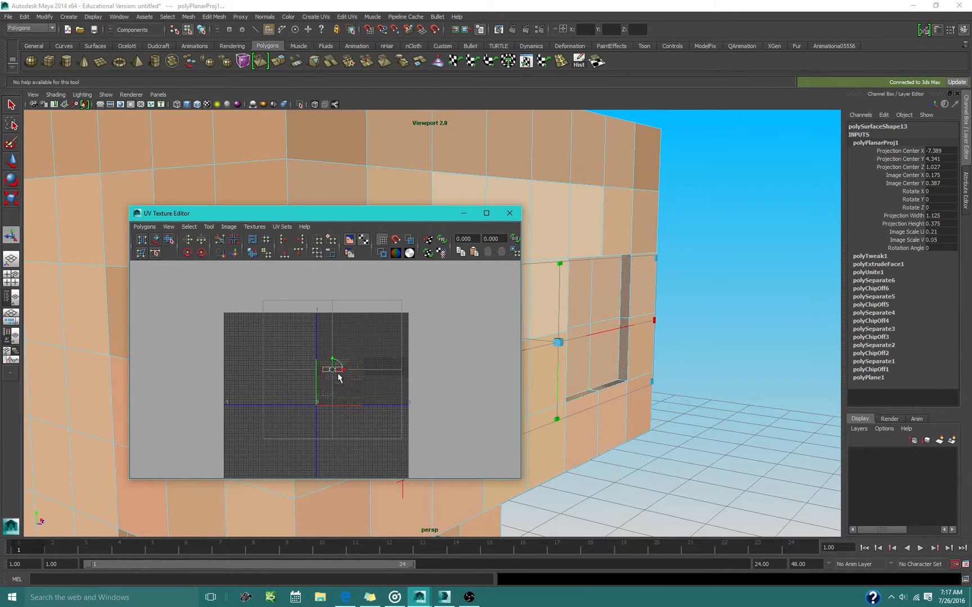
scroll(337, 374, up, 5)
scroll(464, 420, up, 2)
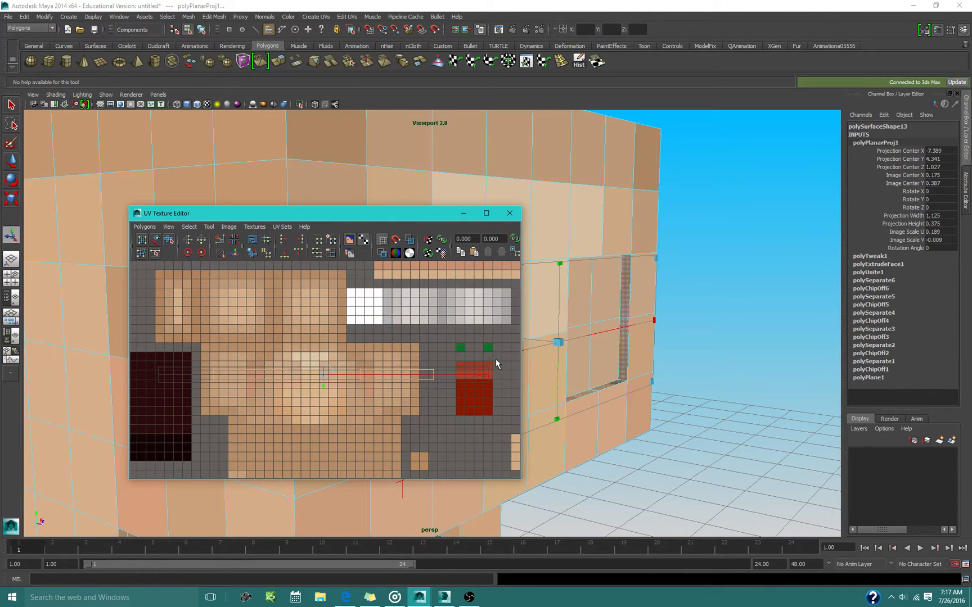
Scale the projection down to a tiny patch about two pixels wide, image scale about 0.01 by 0.005
scroll(494, 364, up, 4)
alt+middle_drag(494, 367, 343, 347)
scroll(371, 352, up, 1)
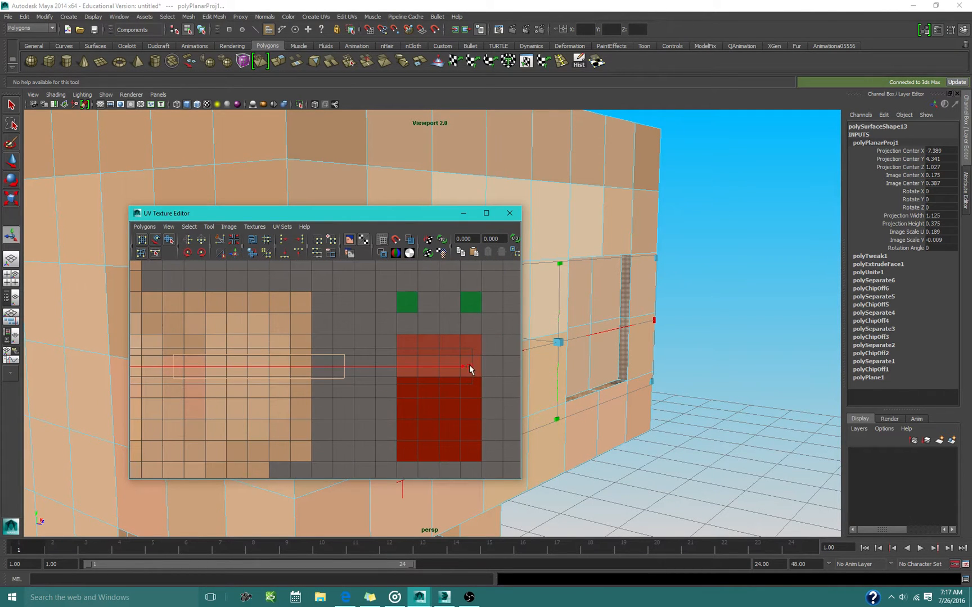
drag(469, 367, 178, 365)
alt+middle_drag(203, 364, 434, 353)
scroll(436, 353, up, 2)
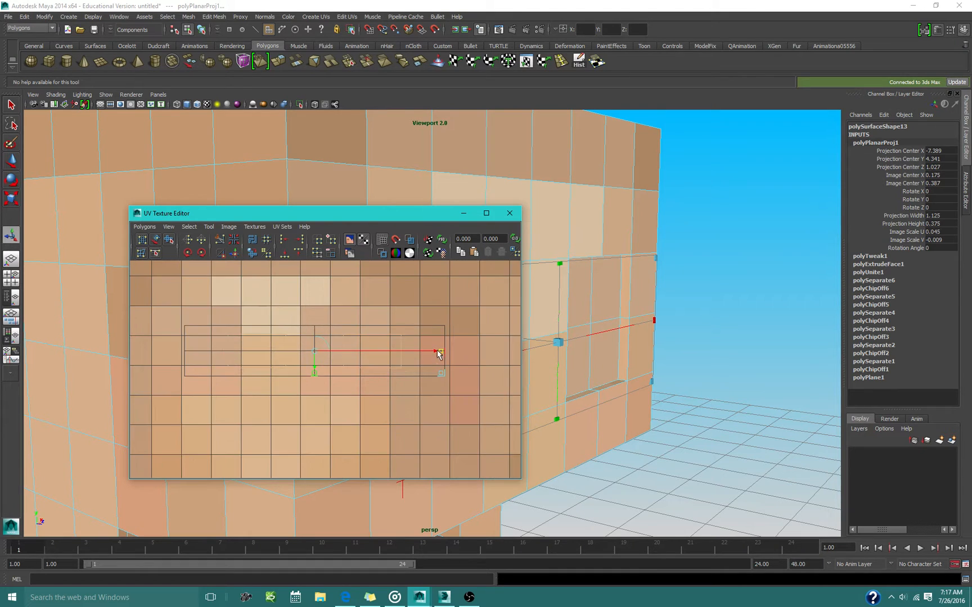
scroll(438, 353, up, 2)
drag(484, 375, 355, 321)
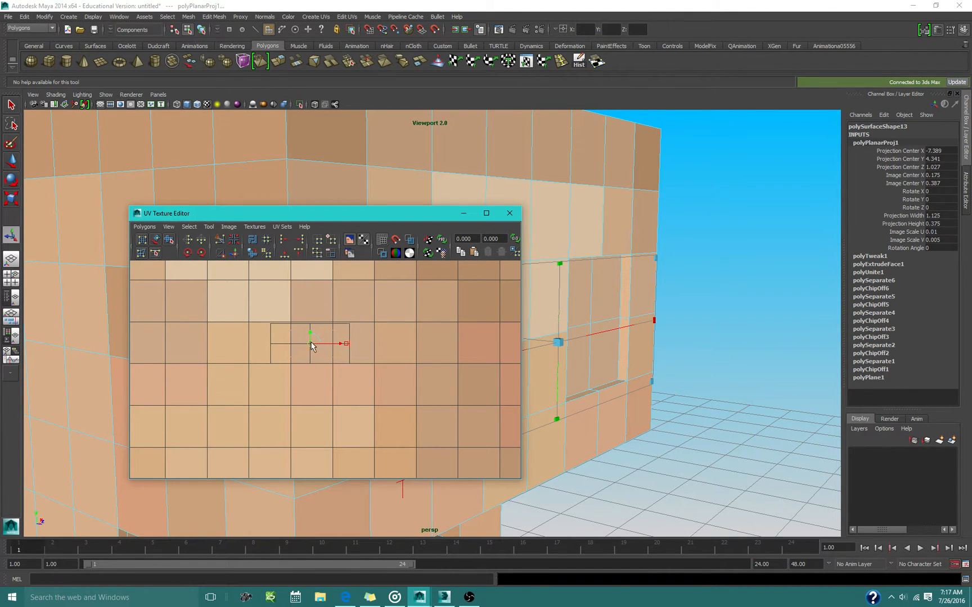
Place the projection on the two skin pixels below the eye area, image centre about 0.148, 0.379, and return to object mode
drag(312, 345, 234, 346)
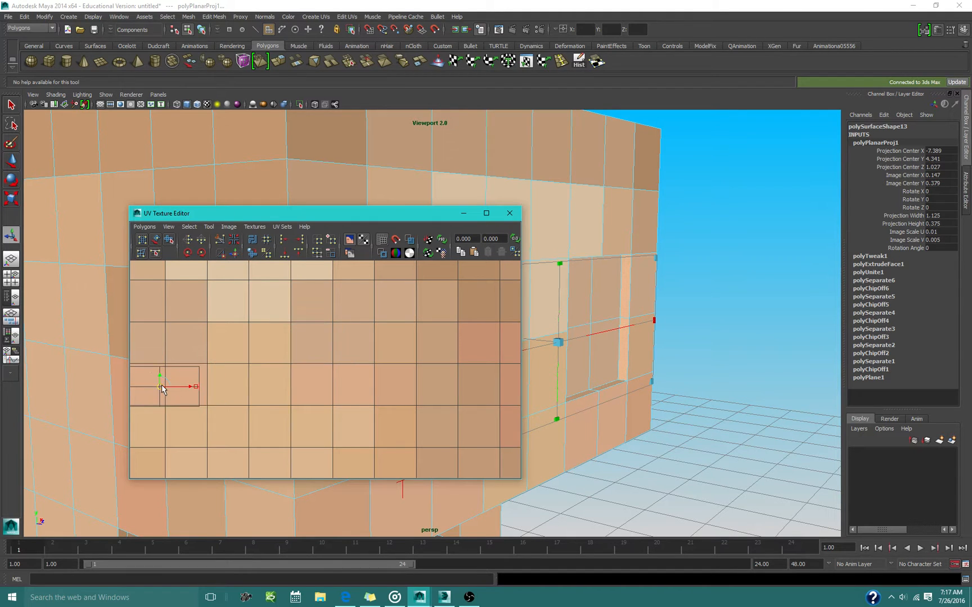
drag(162, 385, 337, 388)
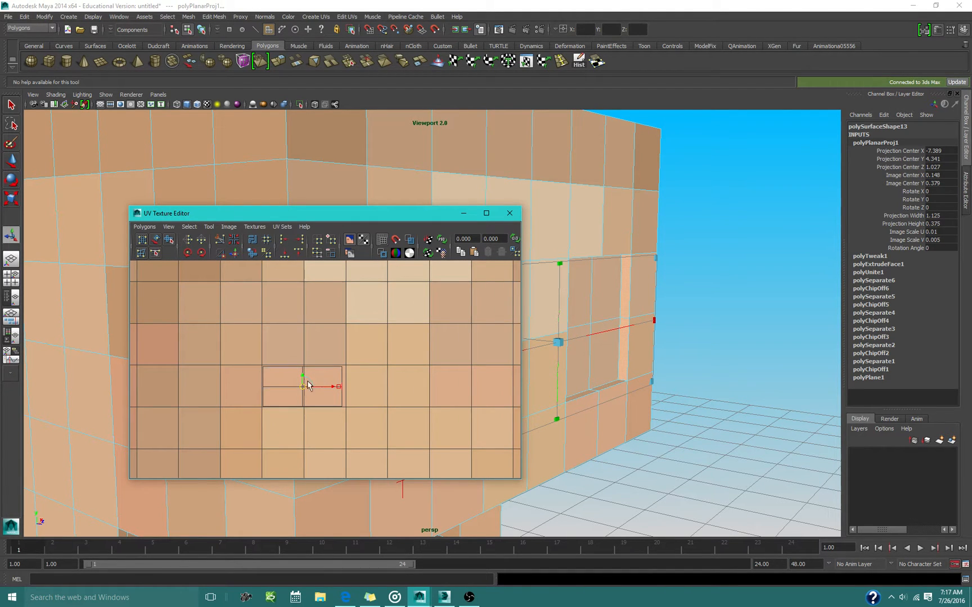
click(514, 212)
key(F8)
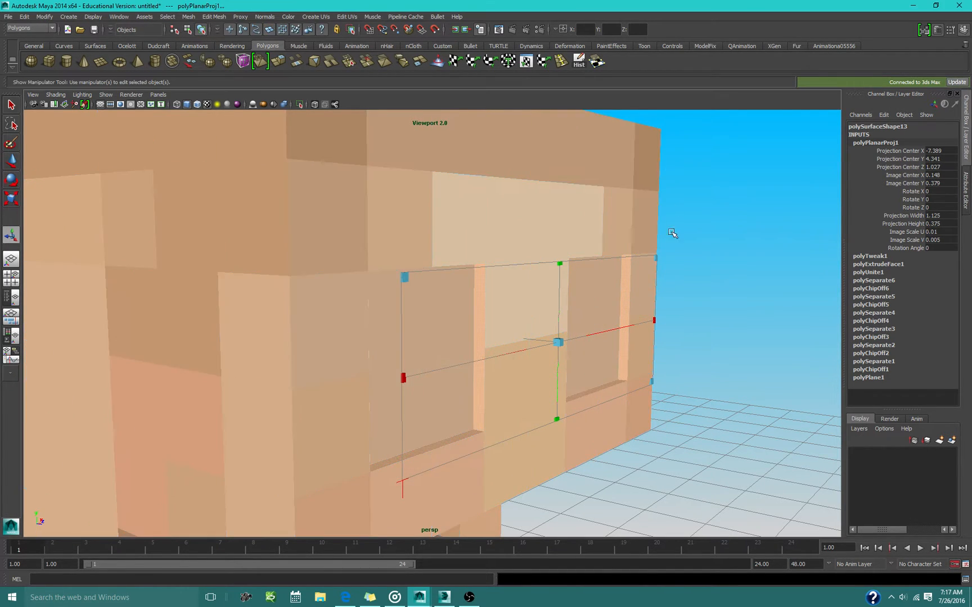
Select the recessed back faces of both 2×2 eye sockets on the new head's front
alt+drag(673, 233, 603, 262)
click(189, 203)
scroll(324, 344, up, 3)
click(436, 304)
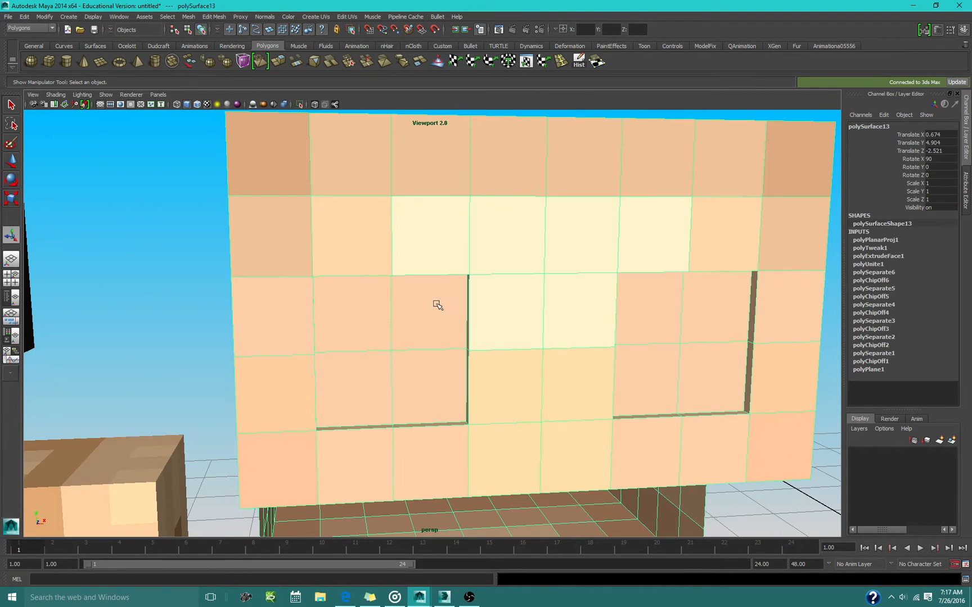
right_drag(435, 304, 442, 350)
click(438, 322)
shift+click(428, 381)
shift+click(339, 381)
shift+click(354, 337)
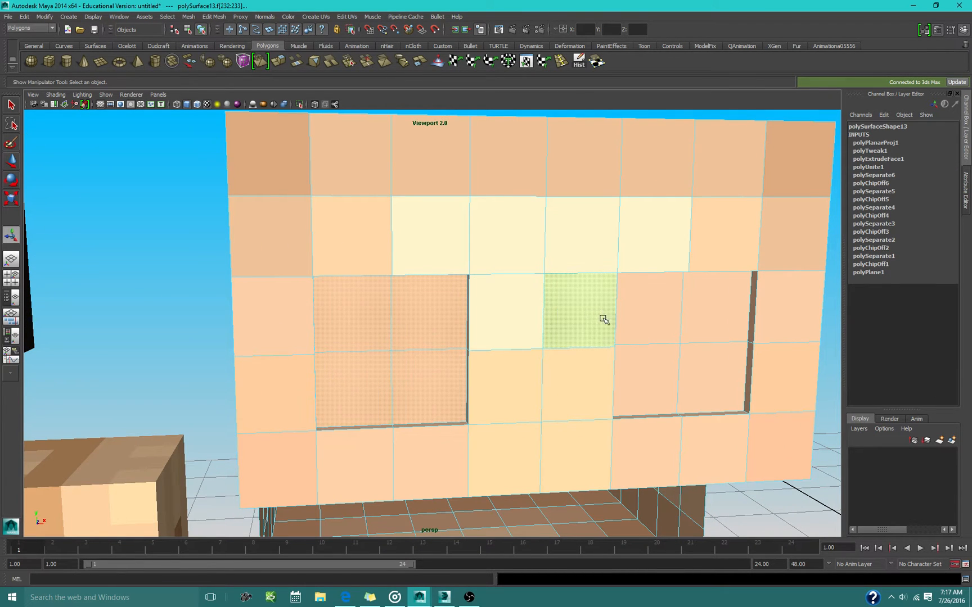
shift+click(639, 325)
shift+click(651, 377)
scroll(651, 377, down, 4)
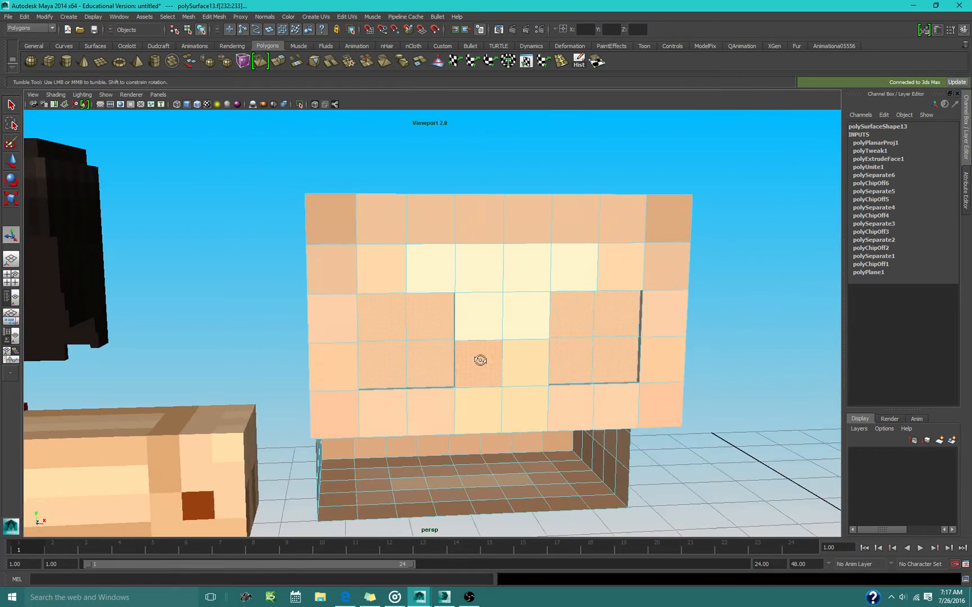
Examine the selected eye-socket faces from several angles in wireframe, shaded and textured display
click(12, 164)
mouse_move(464, 305)
alt+mouse_down()
mouse_move(365, 293)
mouse_move(477, 317)
alt+mouse_up()
alt+drag(400, 349, 434, 346)
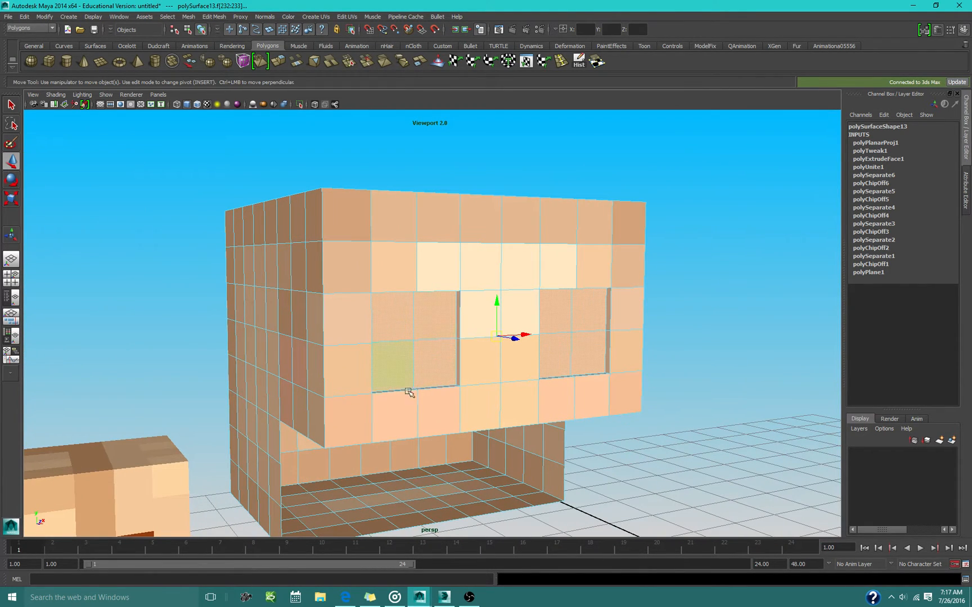
alt+drag(412, 432, 228, 466)
scroll(293, 436, up, 5)
scroll(293, 435, down, 10)
key(4)
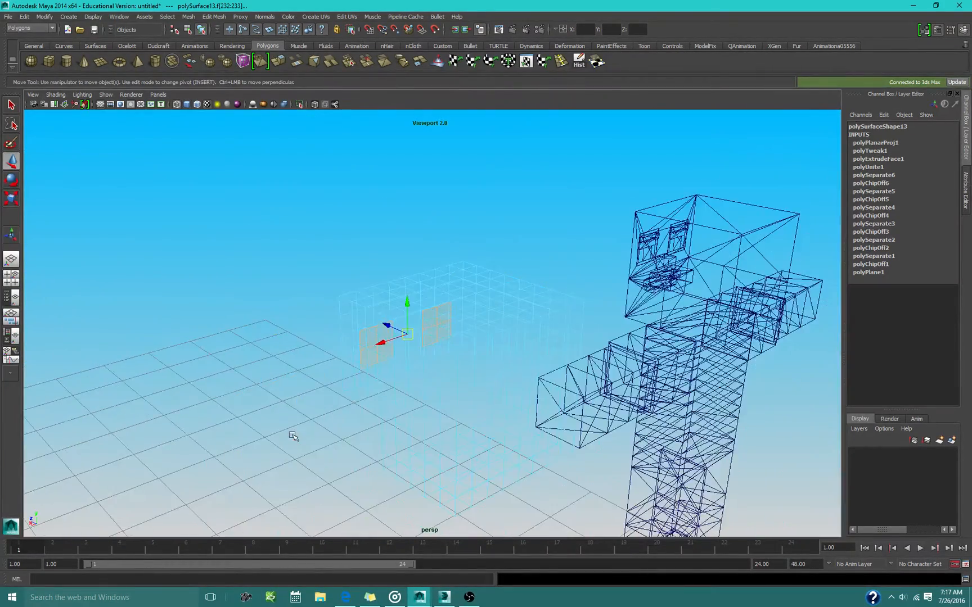
key(5)
scroll(293, 436, up, 5)
alt+drag(293, 430, 441, 423)
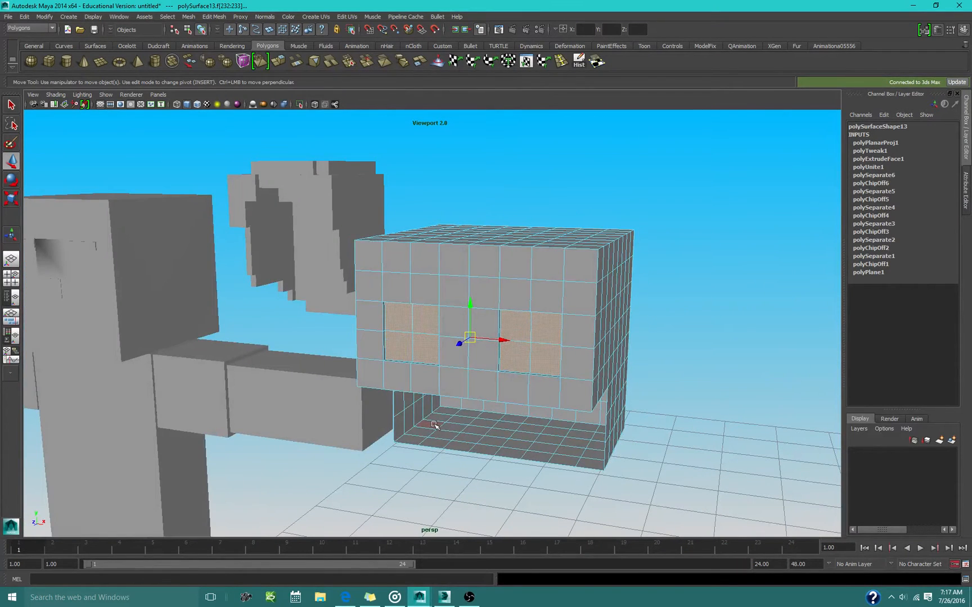
key(6)
Open the UV Texture Editor and apply a planar mapping to the selected back faces of the eye sockets
click(119, 17)
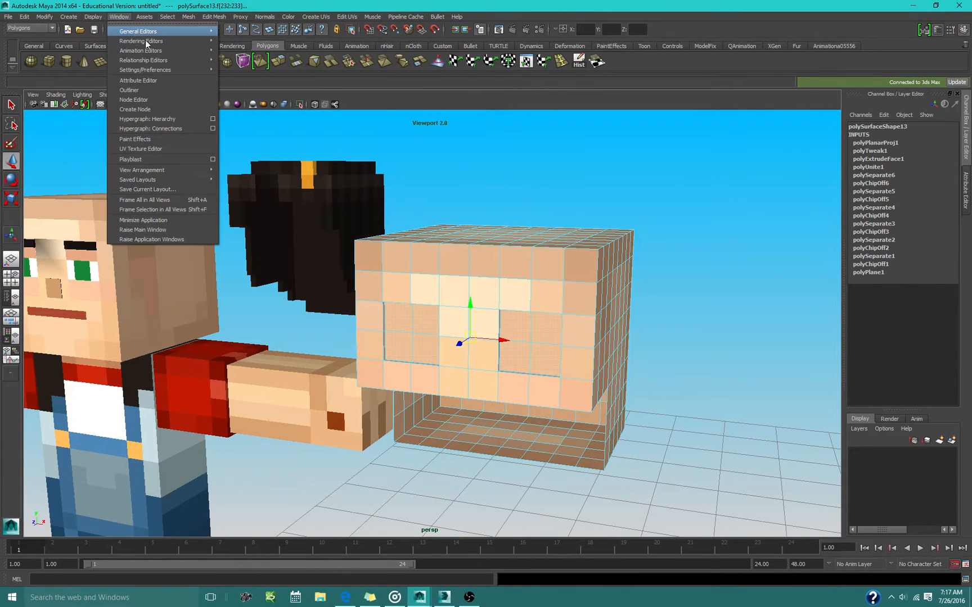
click(173, 146)
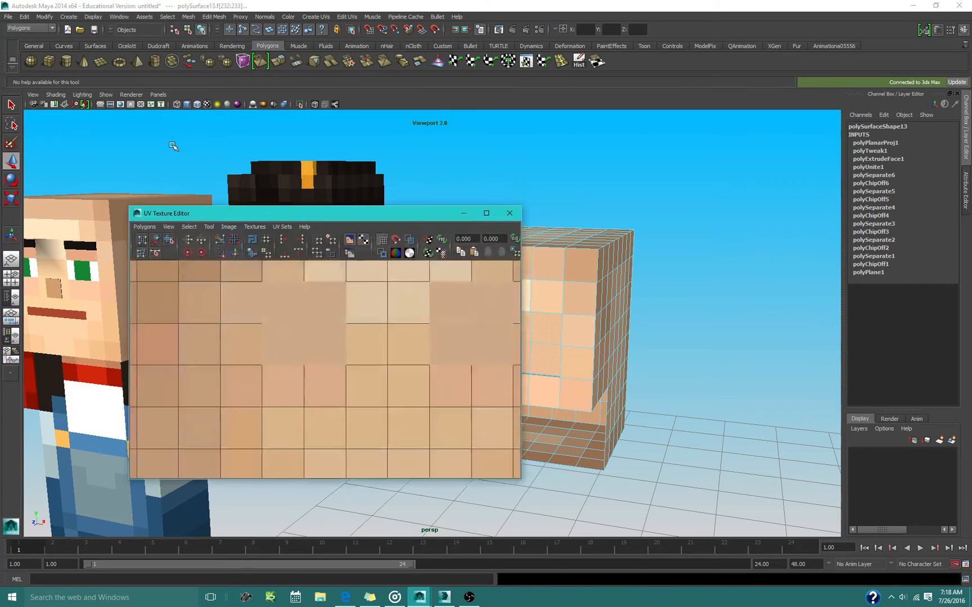
scroll(398, 371, down, 5)
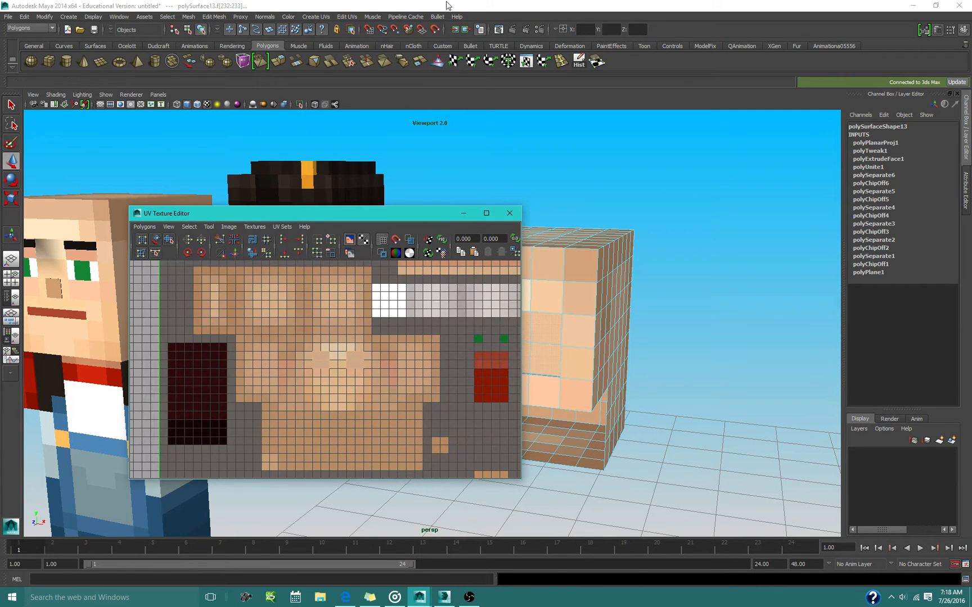
click(345, 17)
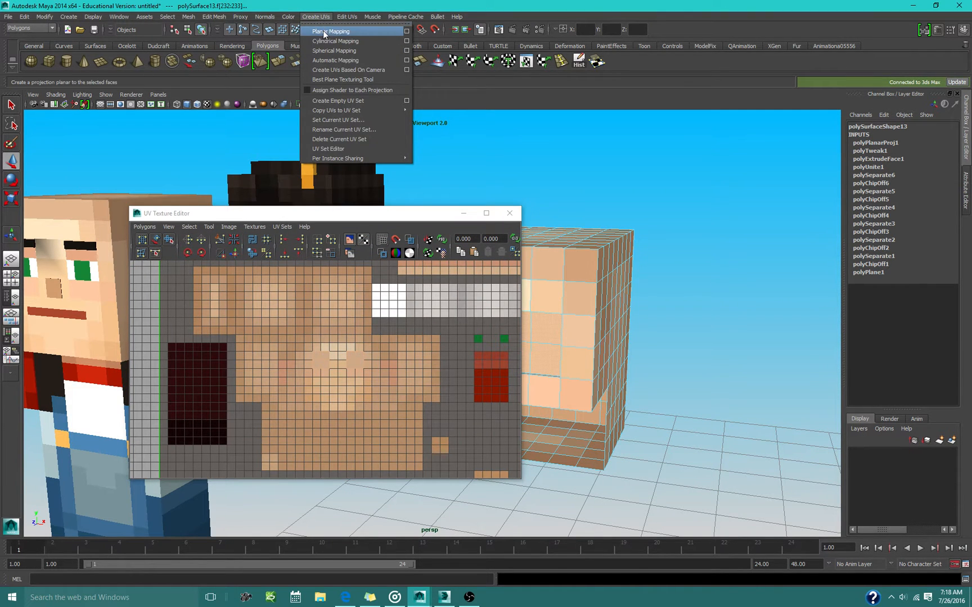
click(323, 31)
Fit the eye projection inside the white texture block, image centre about 0.211, 0.443 and scale about -0.008 by 0.005
scroll(410, 316, down, 5)
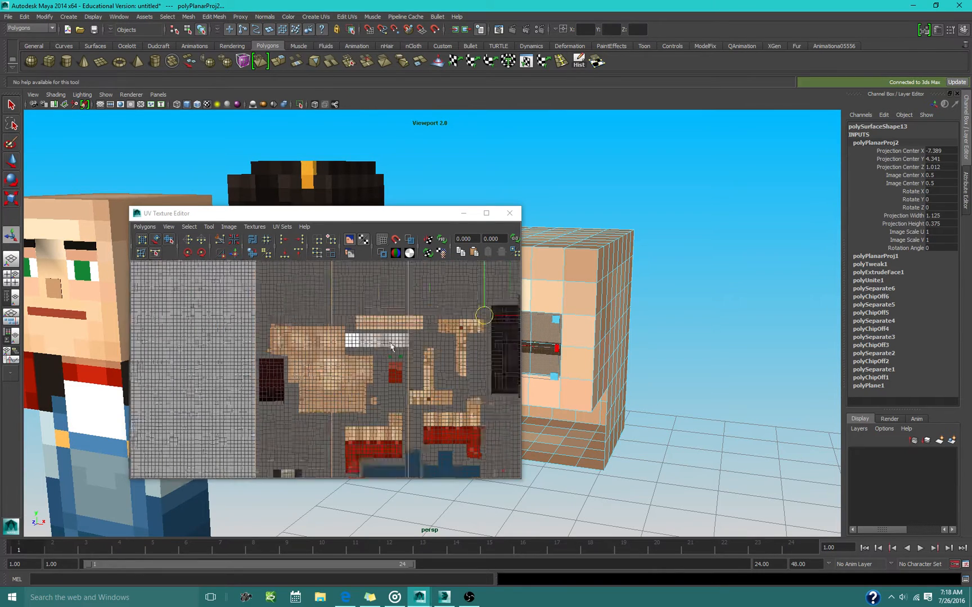
drag(399, 340, 336, 355)
scroll(335, 355, down, 2)
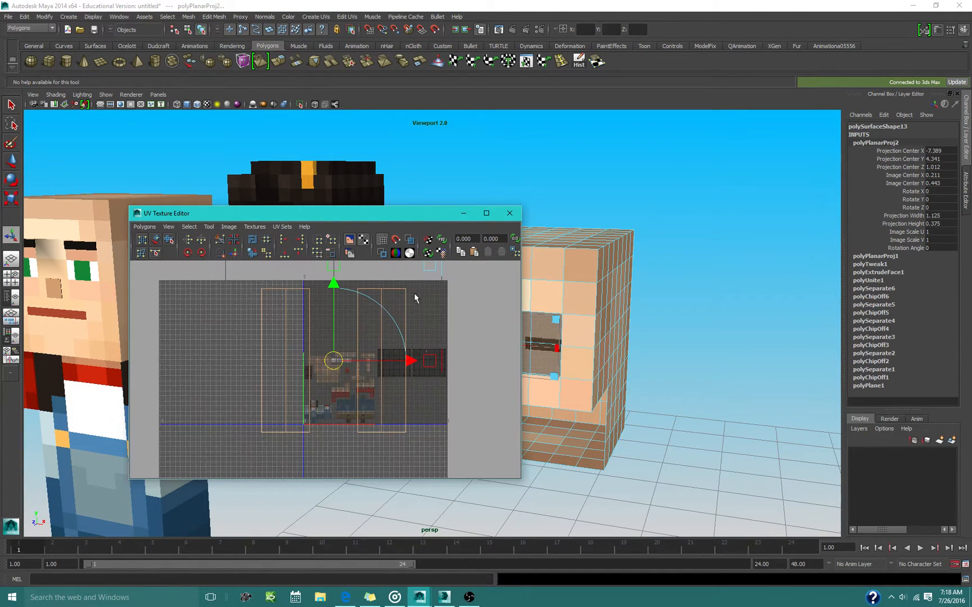
drag(424, 273, 316, 375)
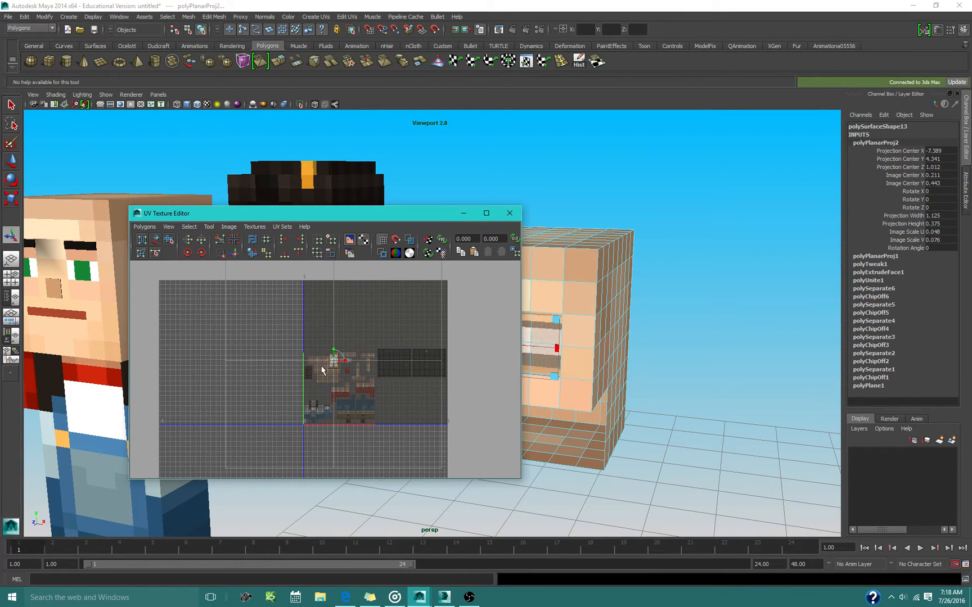
scroll(316, 375, up, 10)
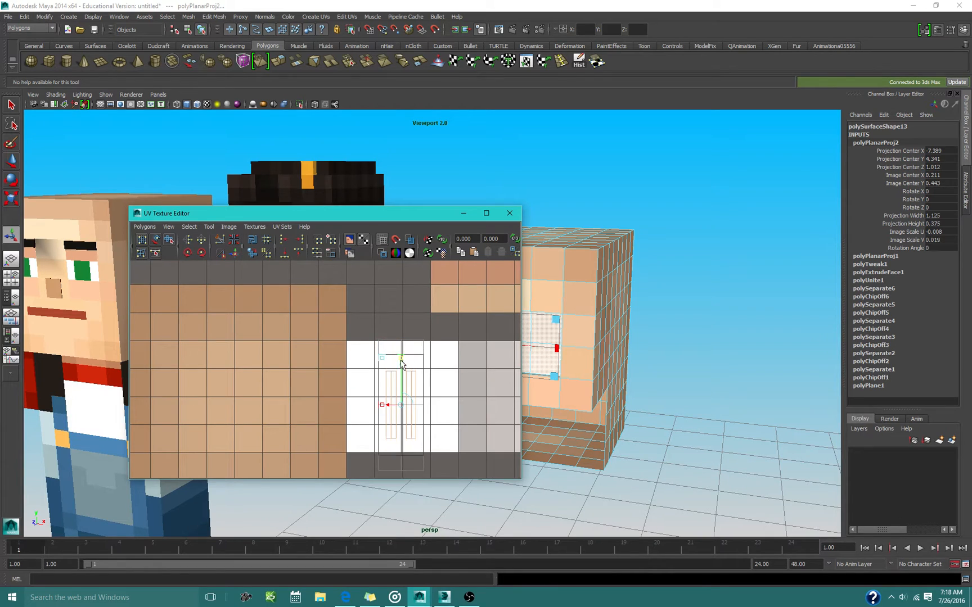
click(510, 214)
click(610, 187)
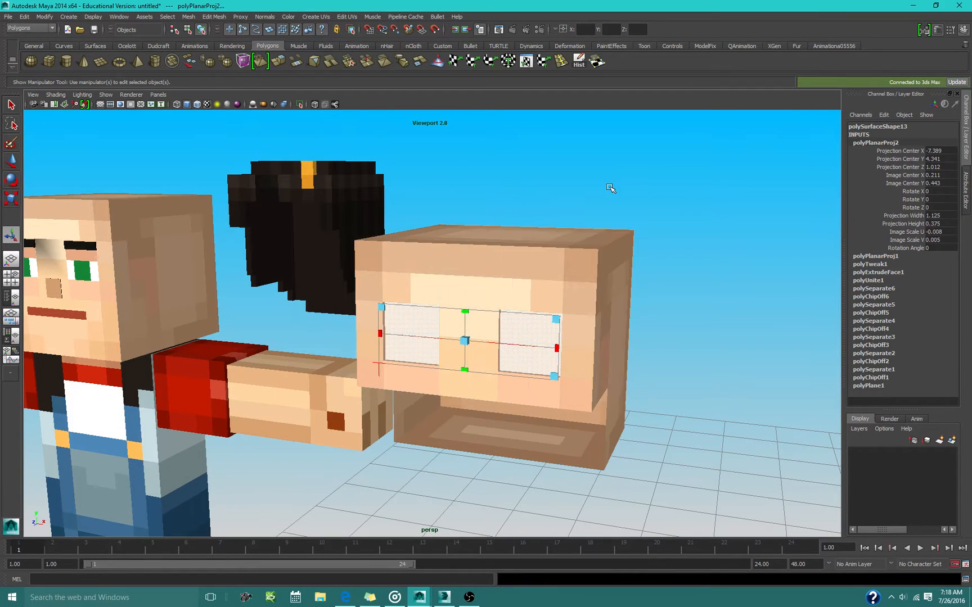
Compare the new head's white eye sockets with the original character's eyes, selecting the original eyes mesh
scroll(505, 338, down, 5)
alt+drag(510, 338, 564, 326)
alt+middle_drag(500, 338, 573, 317)
scroll(286, 372, up, 3)
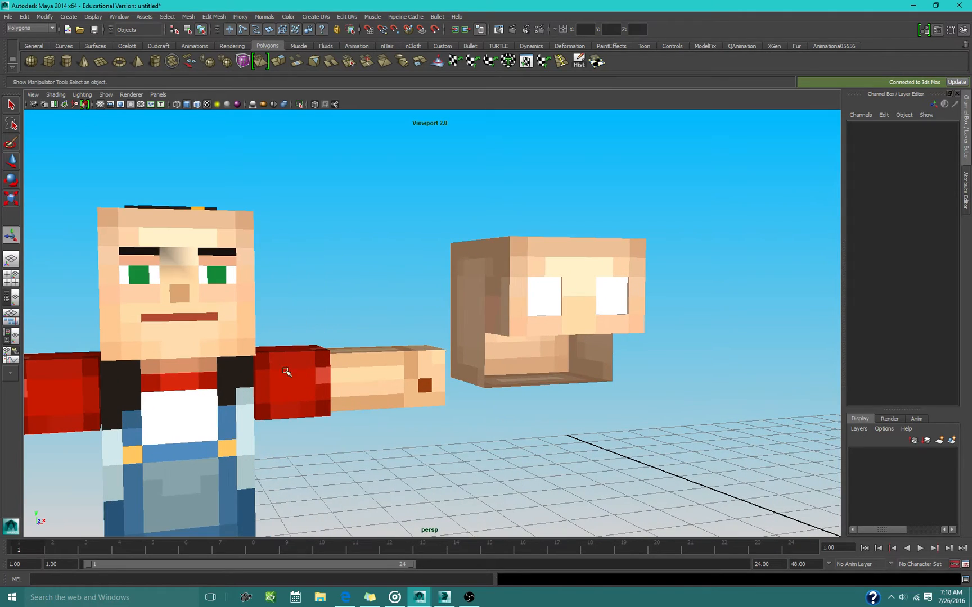
click(215, 277)
alt+middle_drag(214, 277, 398, 347)
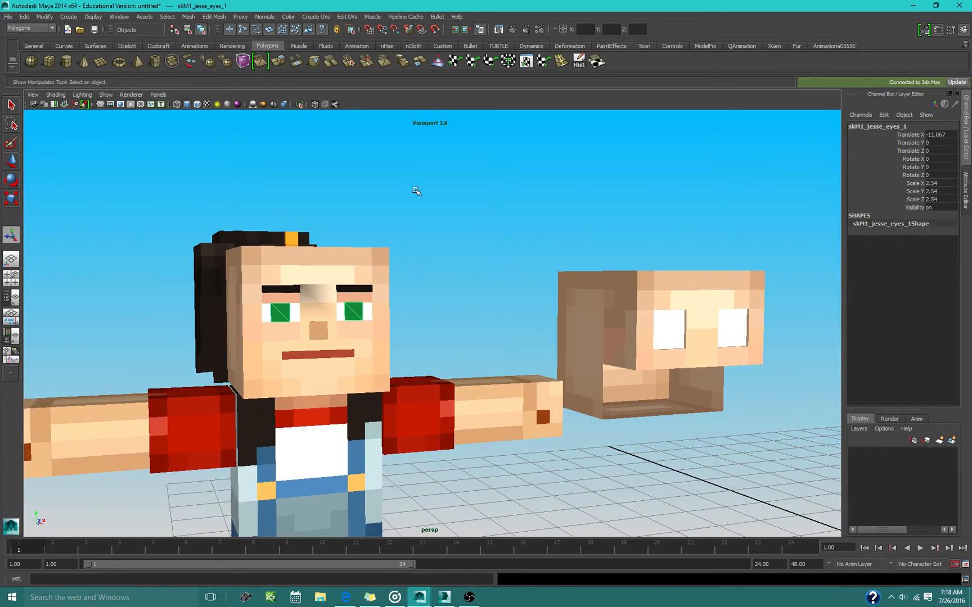
scroll(581, 387, down, 5)
alt+drag(582, 386, 522, 358)
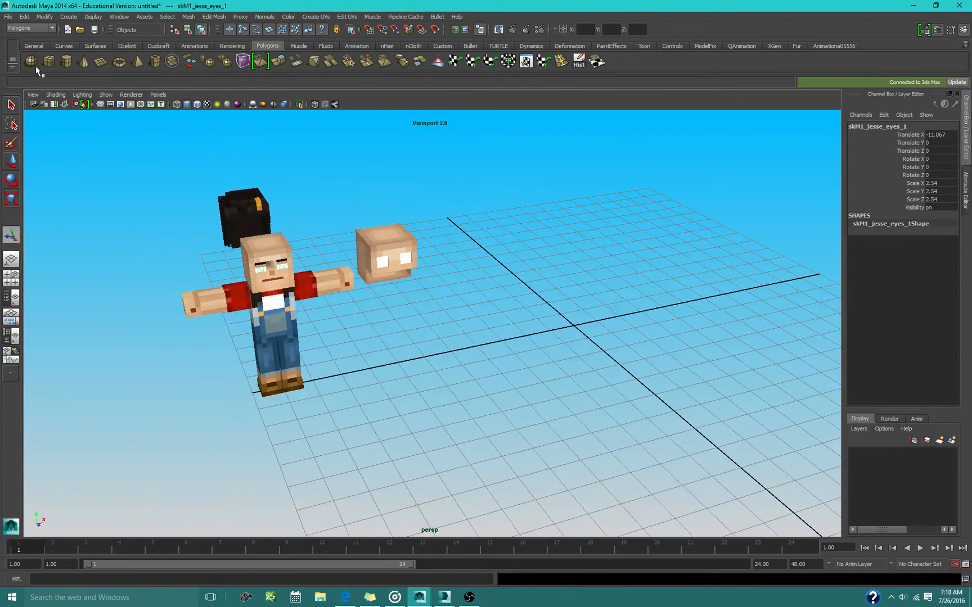
click(49, 60)
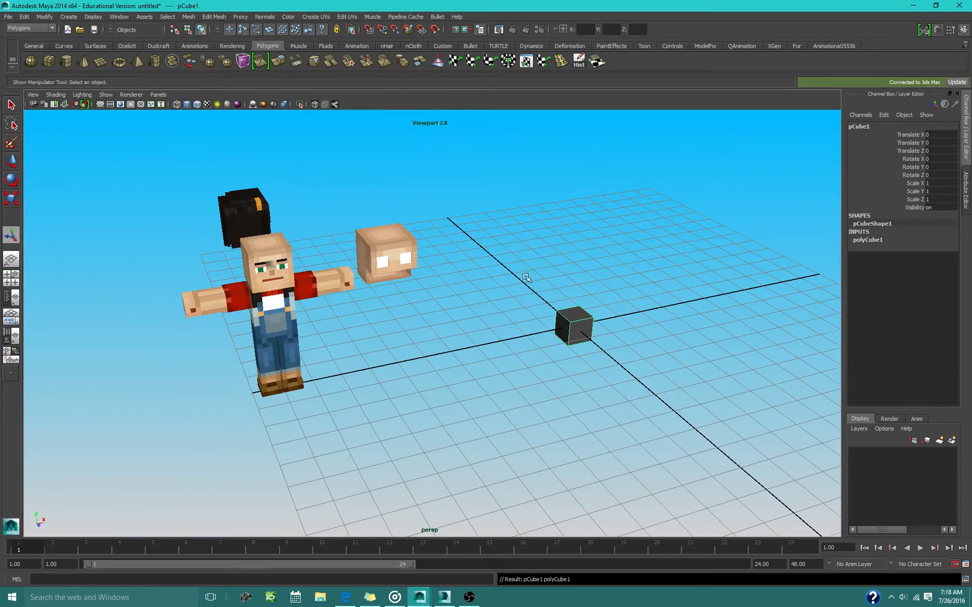
scroll(522, 295, up, 3)
alt+drag(686, 311, 585, 306)
scroll(585, 306, down, 5)
alt+middle_drag(581, 304, 562, 331)
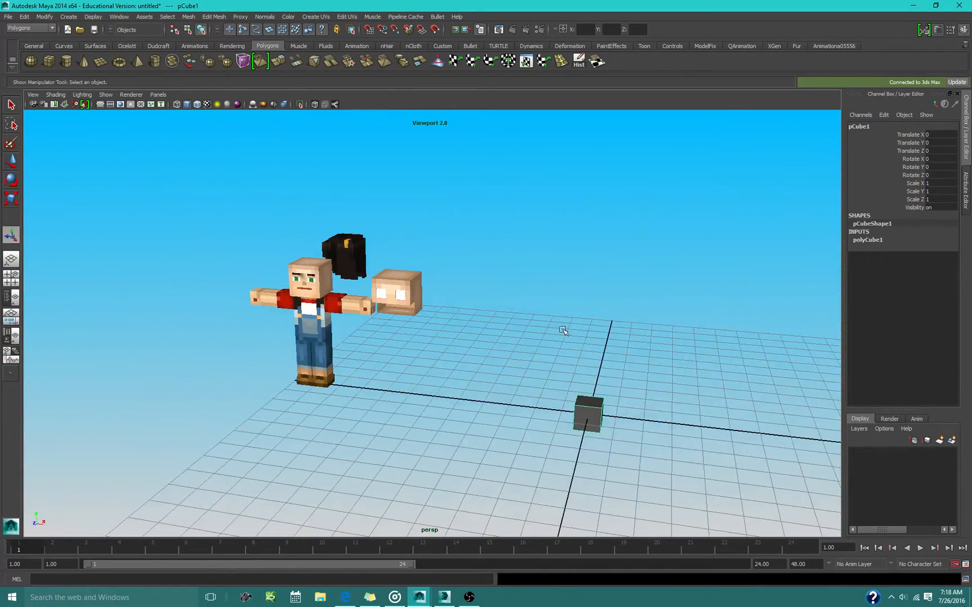
scroll(562, 331, up, 4)
alt+drag(485, 361, 561, 361)
mouse_move(544, 363)
alt+mouse_down()
mouse_move(568, 364)
mouse_move(546, 369)
alt+mouse_up()
key(Delete)
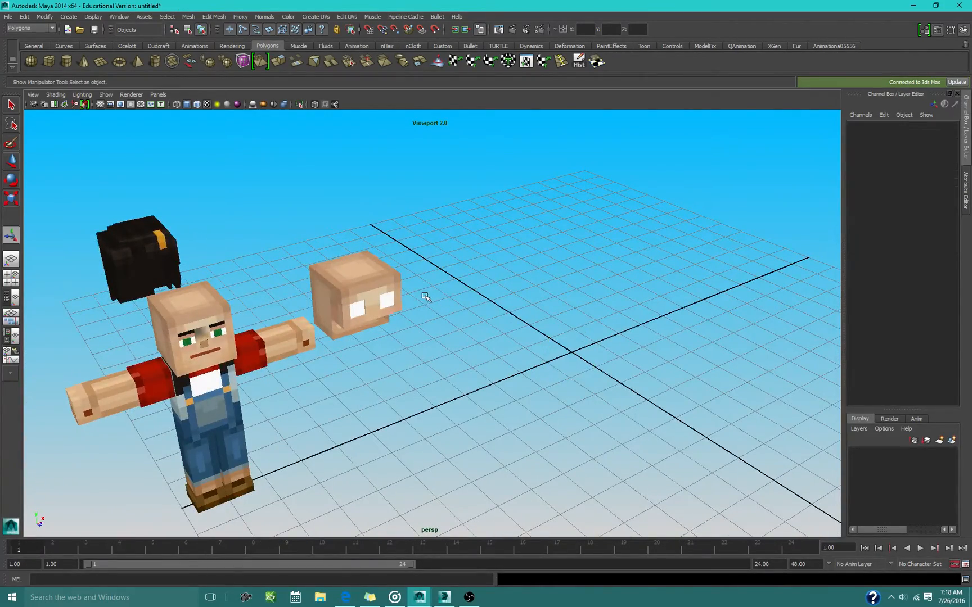
Add a lattice deformer to the new head and set its T divisions to 2
click(326, 275)
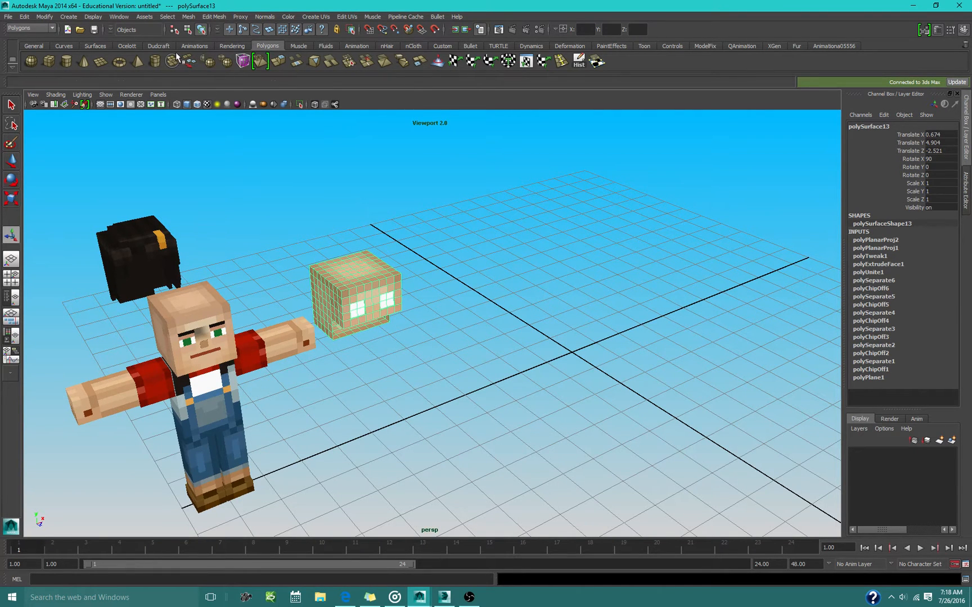
alt+drag(539, 252, 517, 278)
alt+right_drag(516, 278, 579, 129)
click(569, 45)
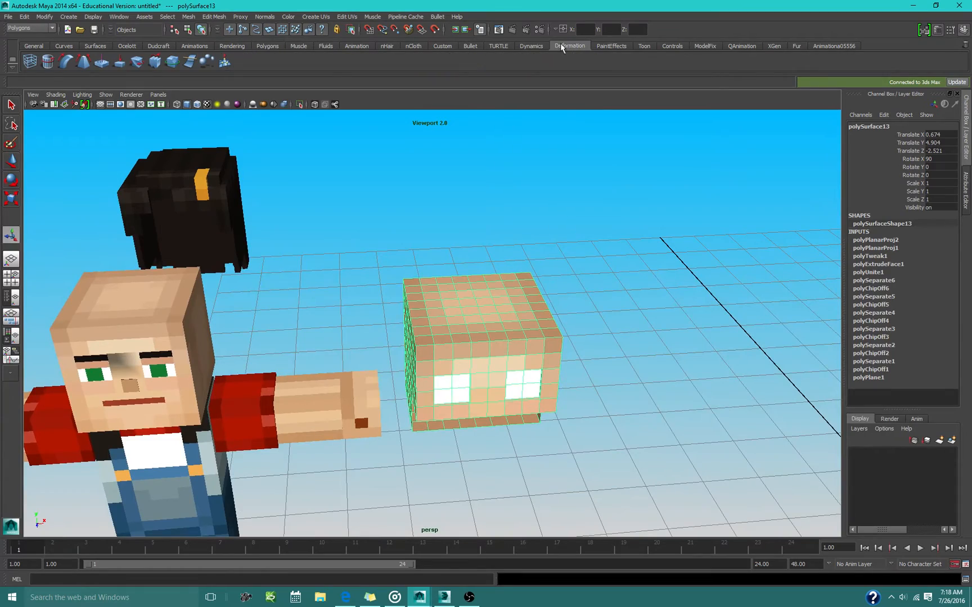
click(26, 65)
alt+drag(419, 327, 442, 330)
click(909, 240)
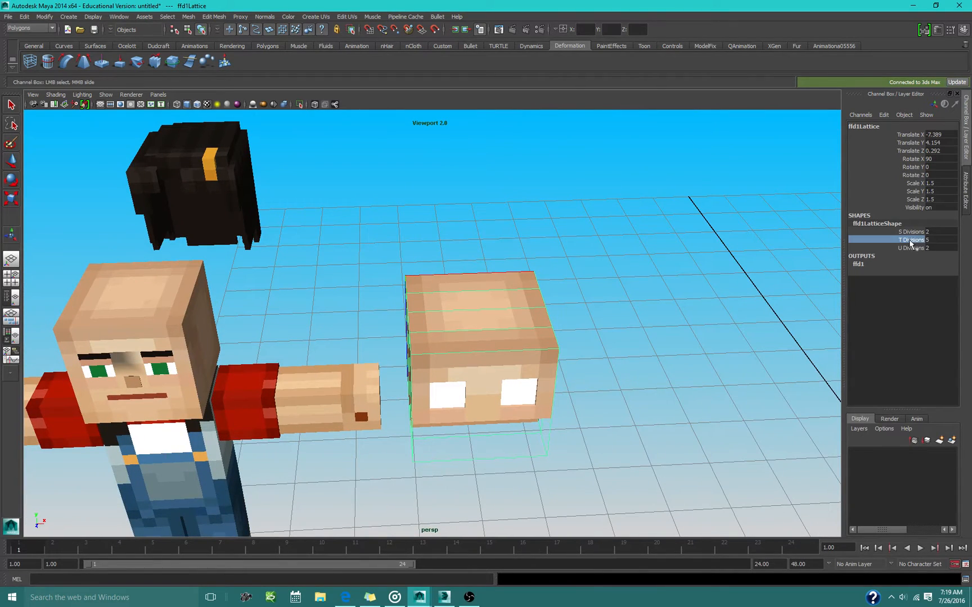
middle_drag(672, 259, 511, 264)
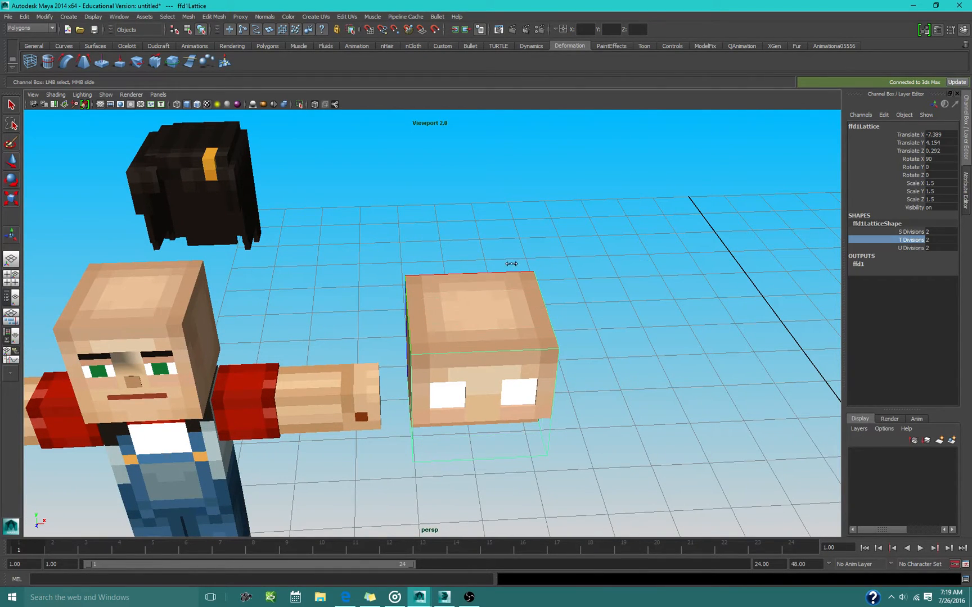
Switch the head's lattice to point editing, try moving its selected upper corner point in perspective, and undo that move
alt+drag(453, 315, 556, 315)
right_drag(597, 245, 559, 246)
drag(541, 246, 501, 276)
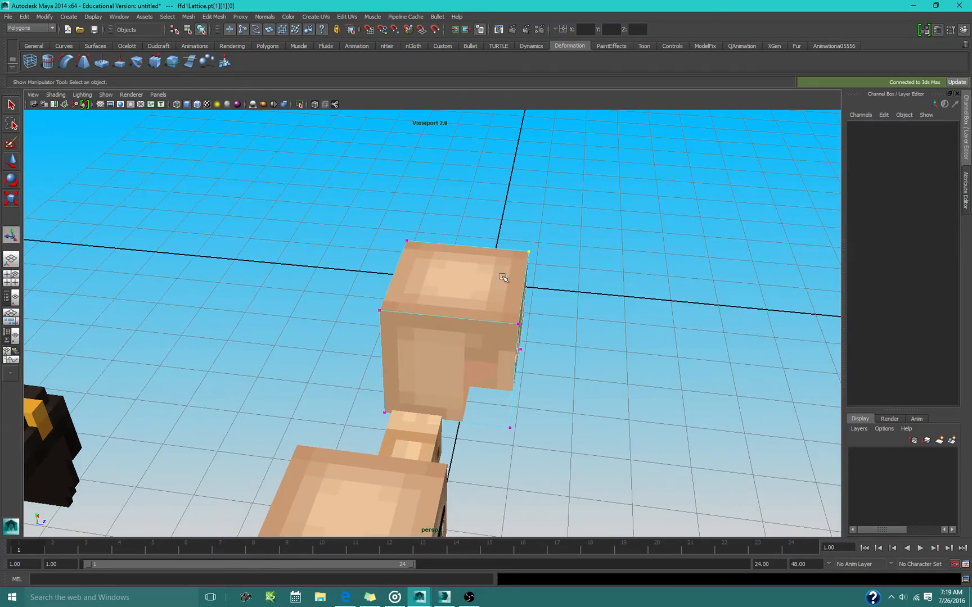
key(w)
middle_drag(409, 392, 596, 385)
key(ctrl+z)
In the top view, snap the lattice points on the head side nearest the character to the grid at X -8
alt+drag(655, 388, 483, 439)
click(10, 278)
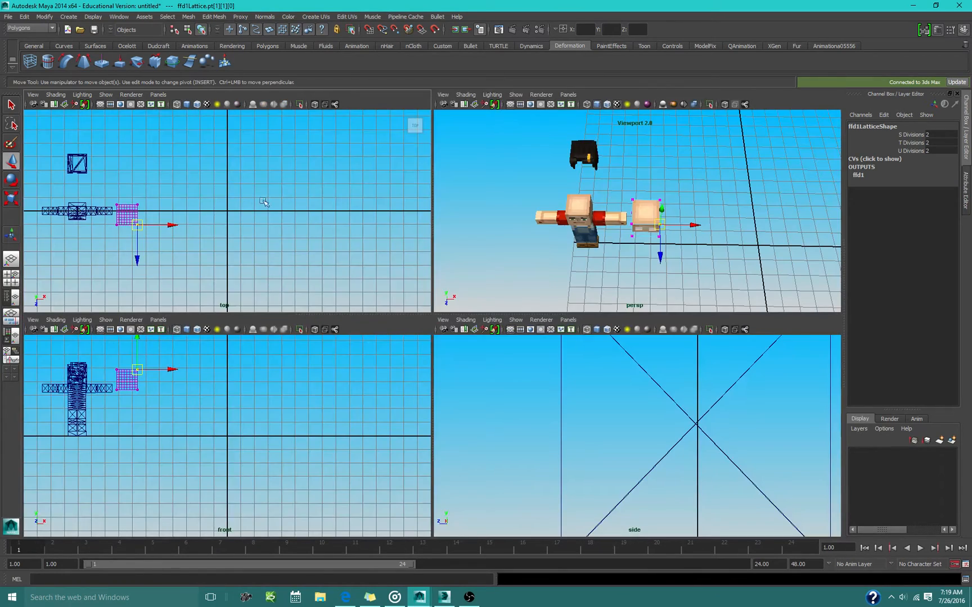
key(space)
alt+middle_drag(188, 288, 405, 291)
scroll(388, 301, up, 4)
drag(367, 265, 323, 438)
scroll(337, 394, up, 1)
scroll(341, 383, up, 4)
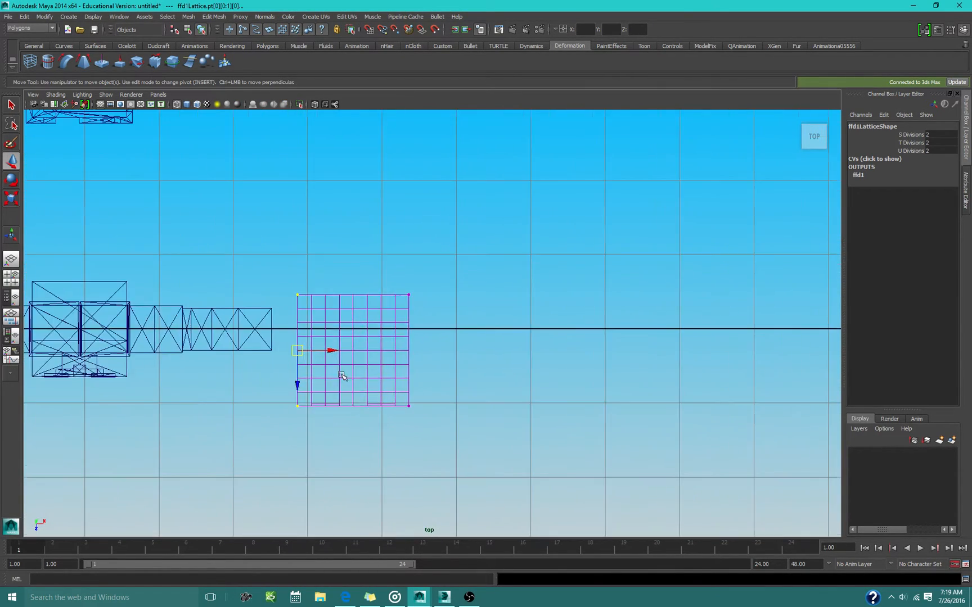
key(x)
drag(327, 352, 324, 350)
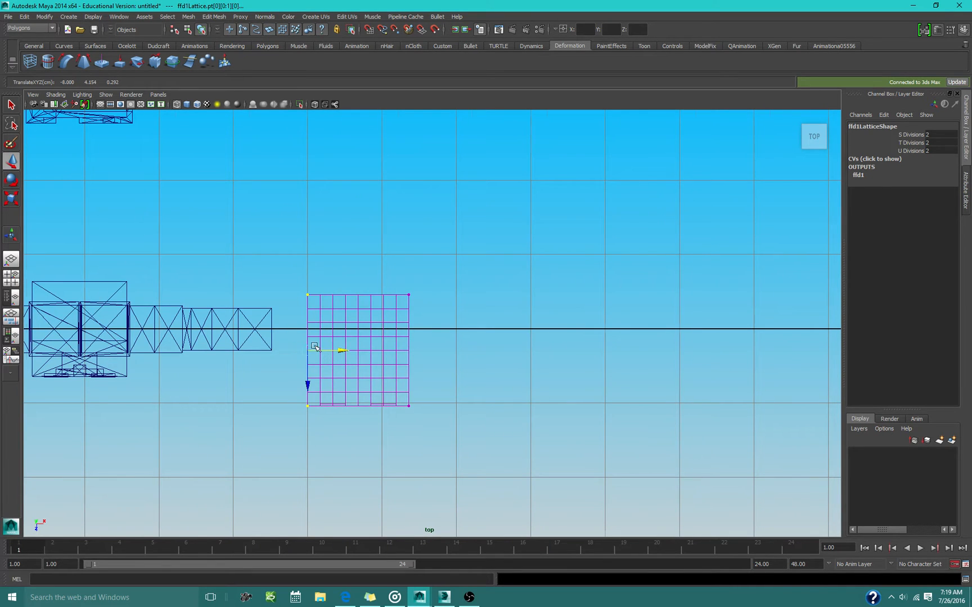
Snap the lattice's back edge points to the grid axis at Z 0
alt+middle_drag(316, 348, 403, 367)
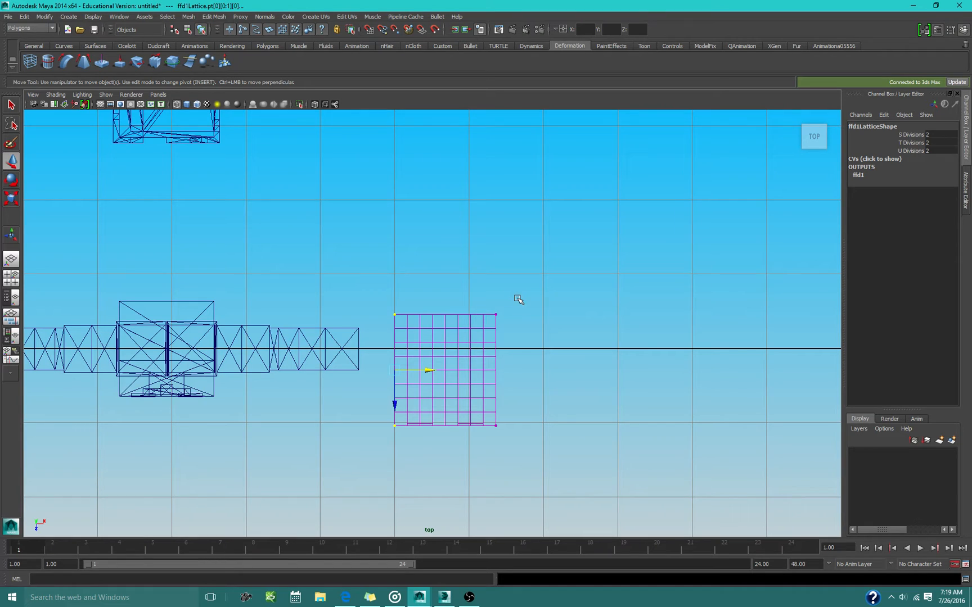
drag(518, 300, 385, 339)
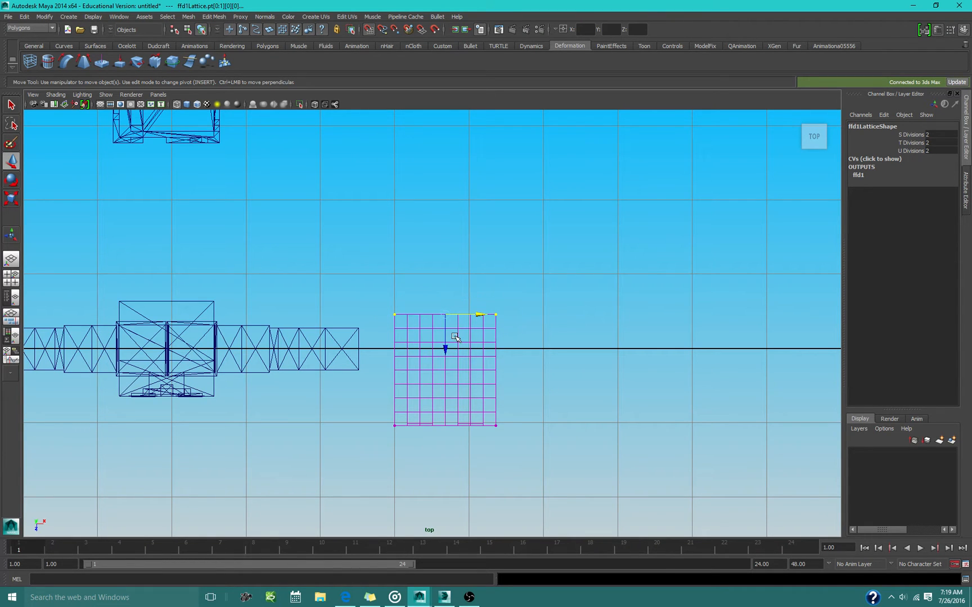
drag(446, 336, 444, 342)
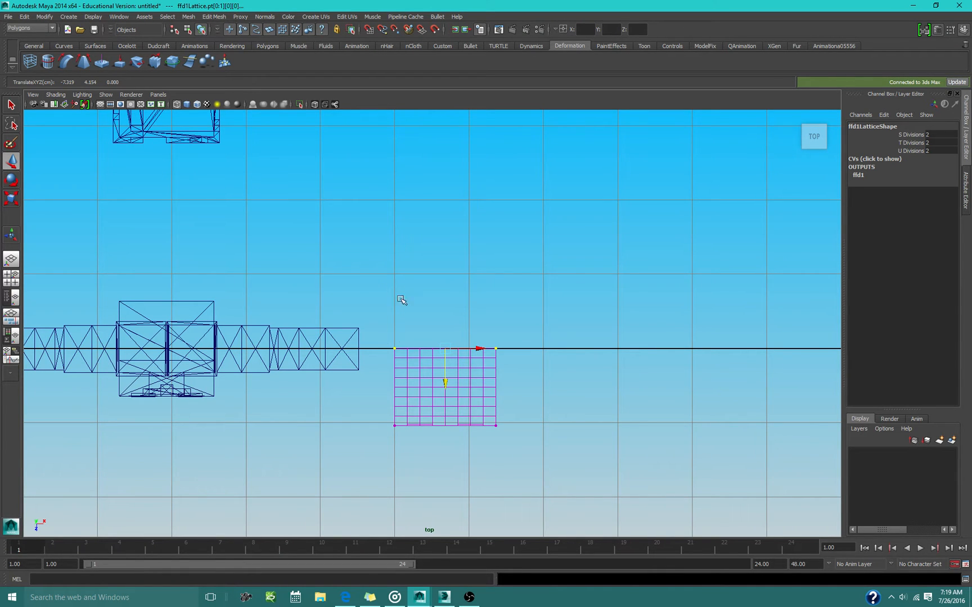
Stretch the lattice's front edge points to the grid at Z 4, using textured Viewport 2.0 display in the top view
alt+middle_drag(448, 432, 429, 334)
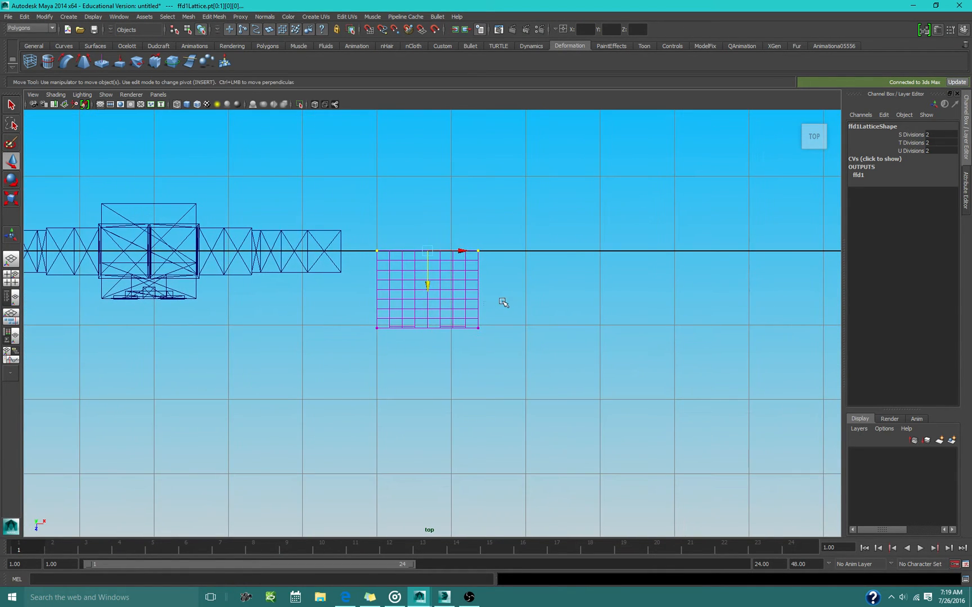
drag(504, 303, 330, 347)
drag(428, 362, 450, 569)
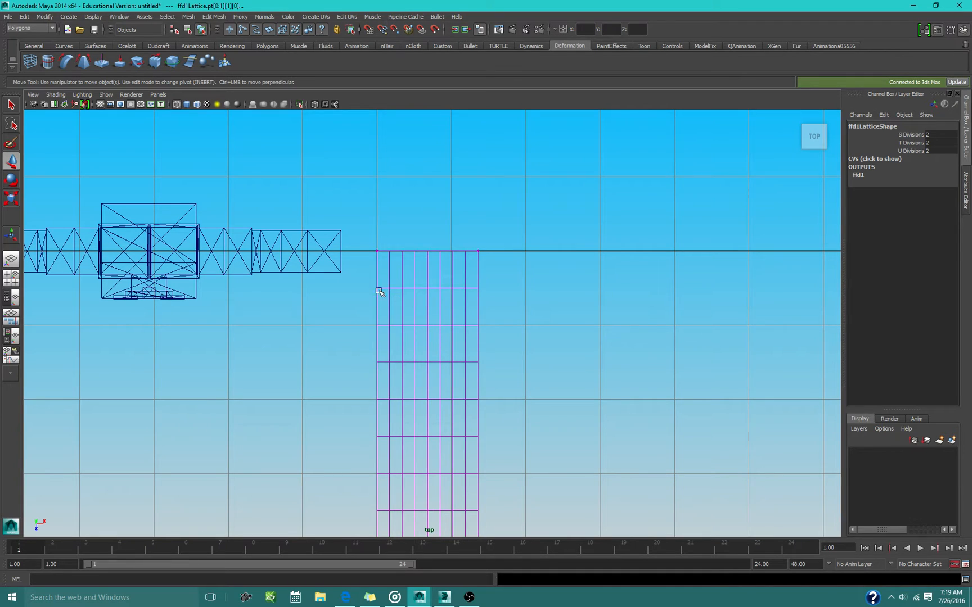
key(6)
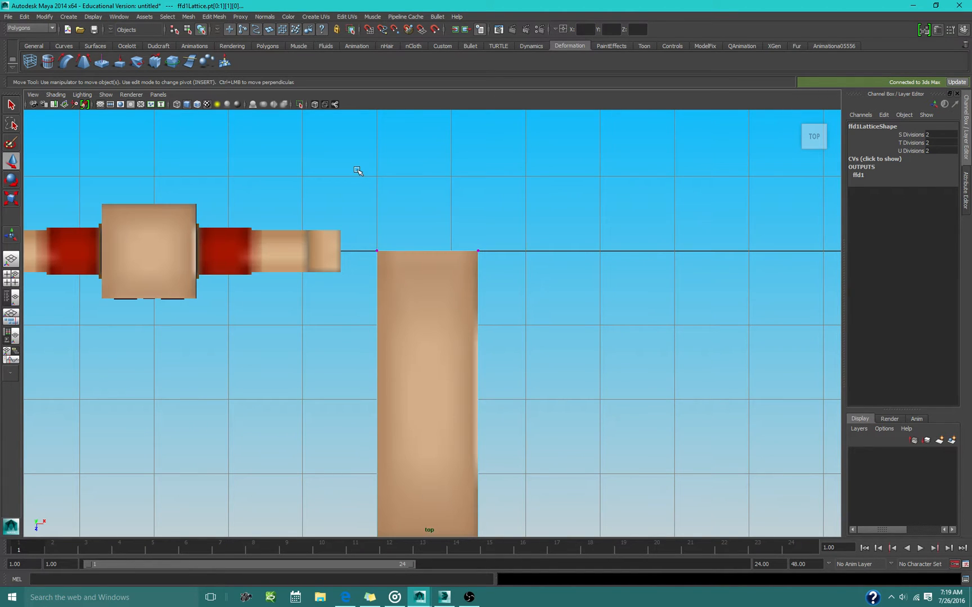
click(239, 105)
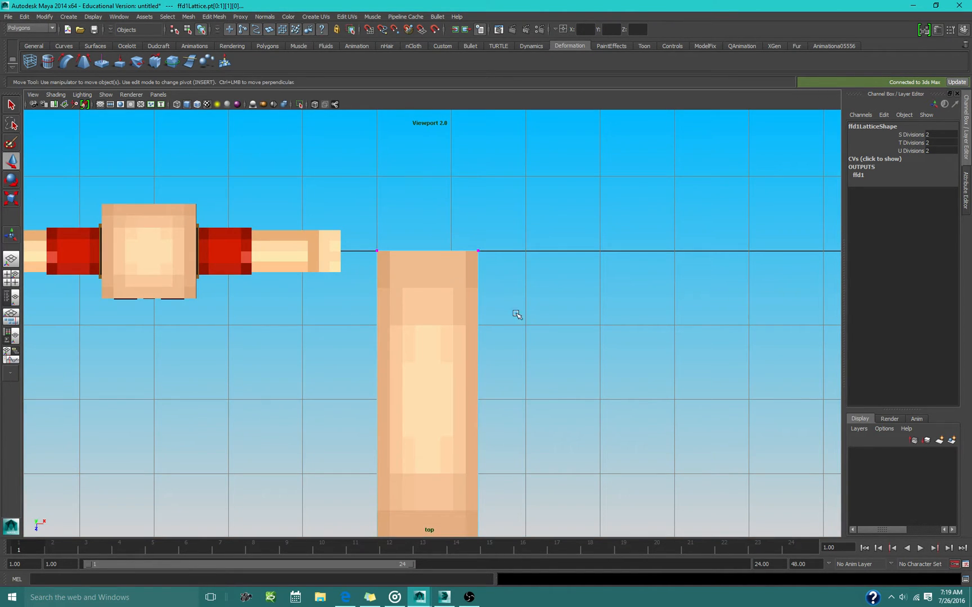
scroll(462, 405, down, 2)
alt+middle_drag(459, 407, 477, 217)
scroll(477, 217, up, 1)
key(x)
middle_drag(423, 277, 430, 273)
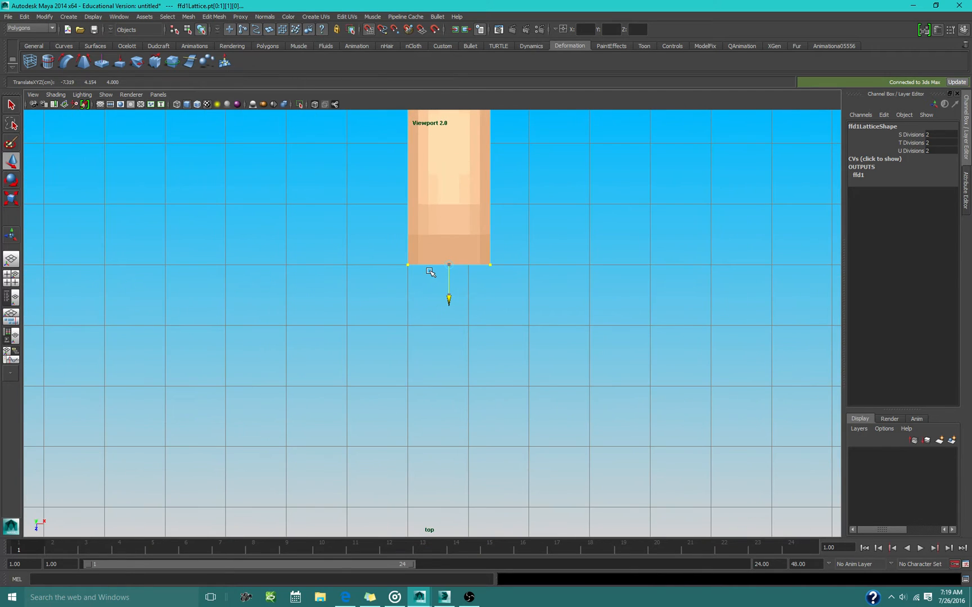
Show wireframe on shaded and snap the lattice points farthest from the character to the grid at X -4
alt+middle_drag(453, 217, 429, 410)
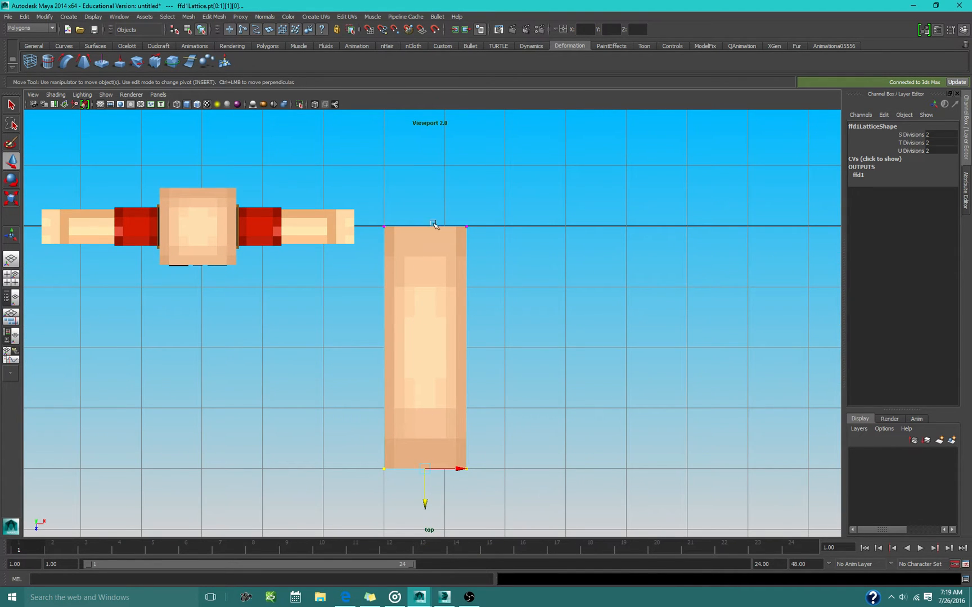
drag(456, 513, 457, 510)
click(198, 104)
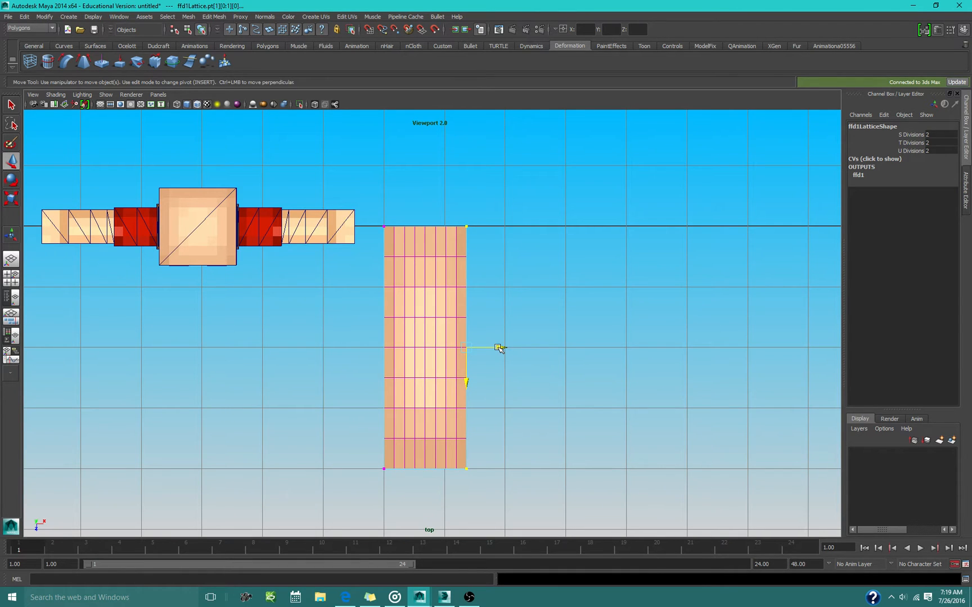
drag(498, 347, 657, 347)
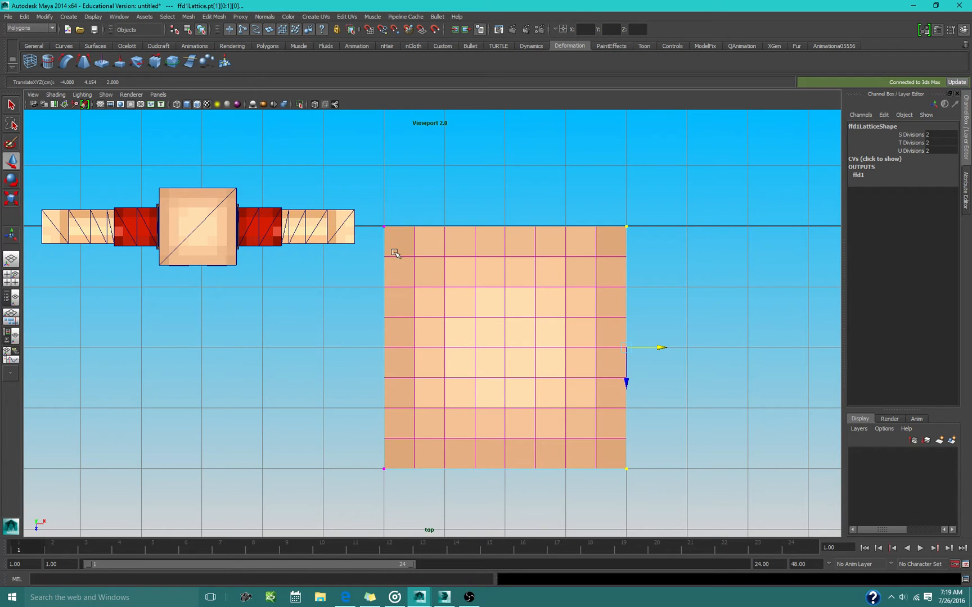
In the side view, snap the lattice's top points to the grid at Y 5
key(space)
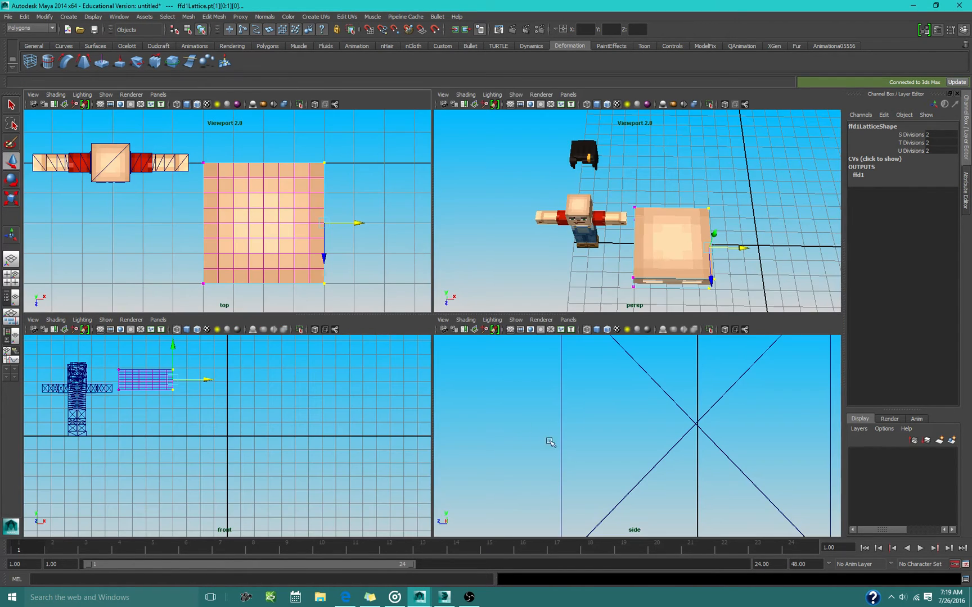
key(space)
scroll(566, 438, down, 12)
alt+middle_drag(443, 318, 540, 432)
scroll(540, 432, up, 1)
scroll(540, 432, up, 2)
drag(648, 347, 355, 413)
alt+middle_drag(529, 396, 512, 369)
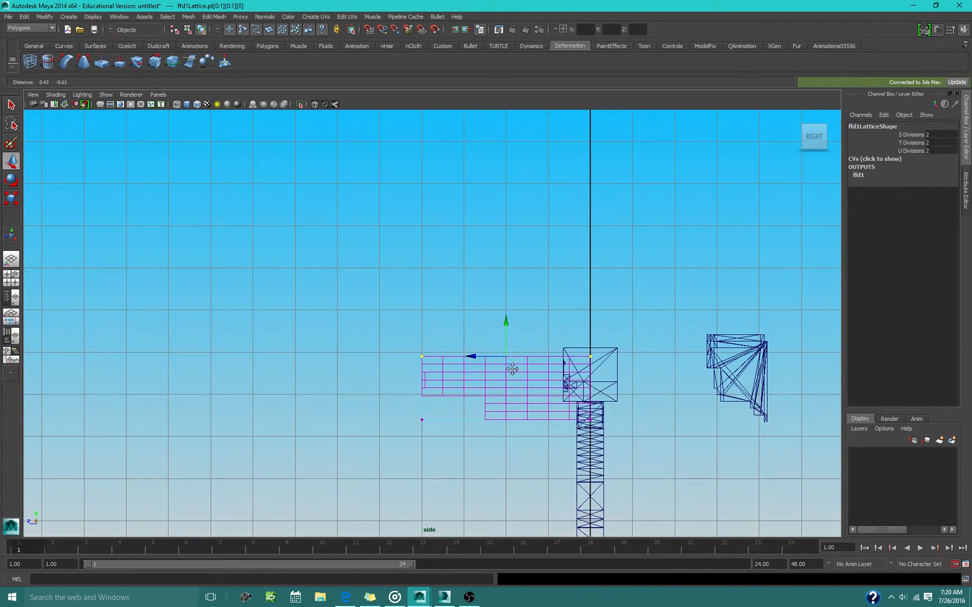
key(x)
drag(503, 323, 504, 348)
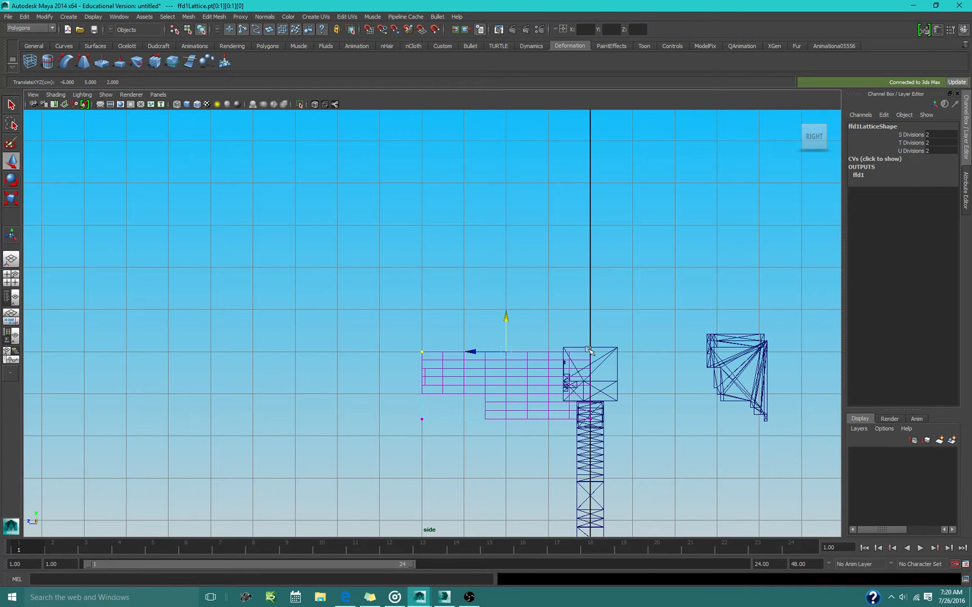
Extend the lattice's bottom points down to the grid at Y 1
alt+middle_drag(615, 417, 601, 371)
drag(601, 347, 349, 410)
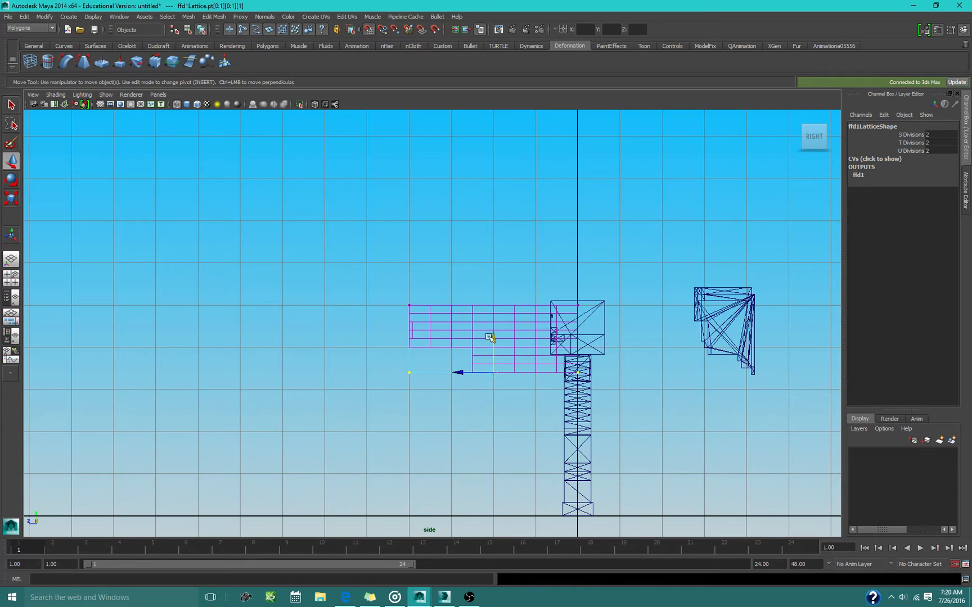
drag(490, 337, 493, 473)
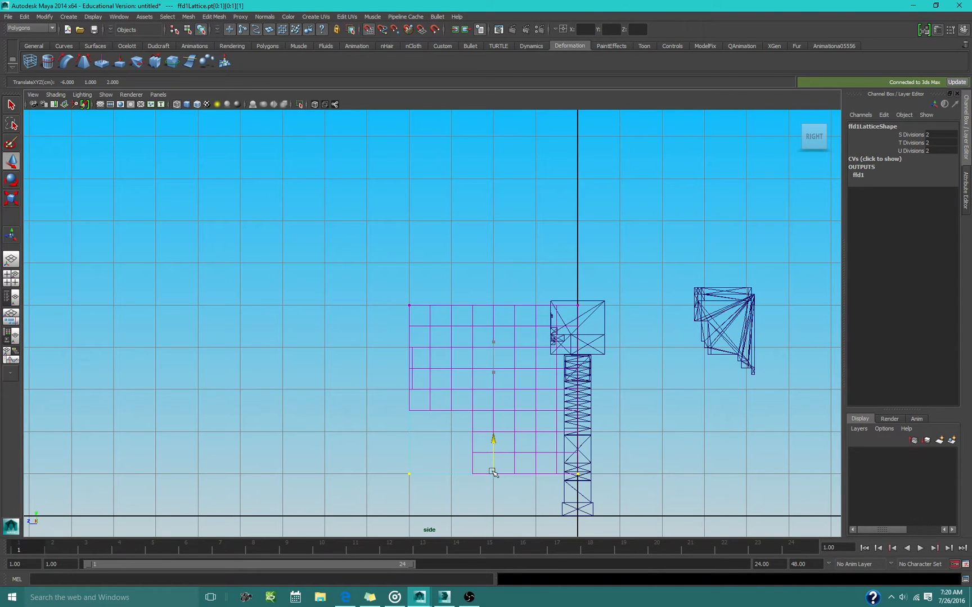
Delete the head mesh's construction history to bake in the lattice shape, and check the head in the perspective view
click(458, 408)
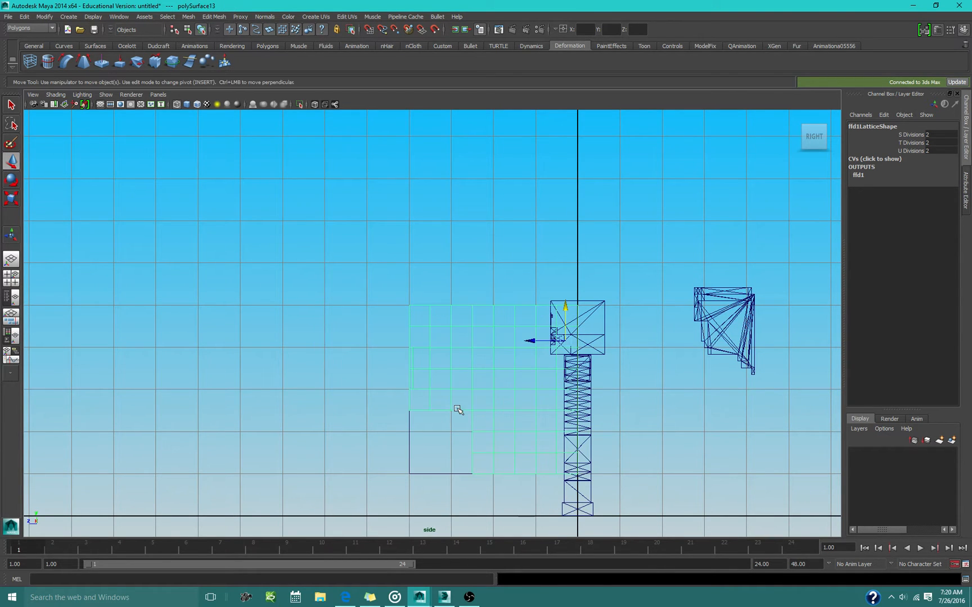
click(31, 18)
mouse_move(100, 120)
click(138, 124)
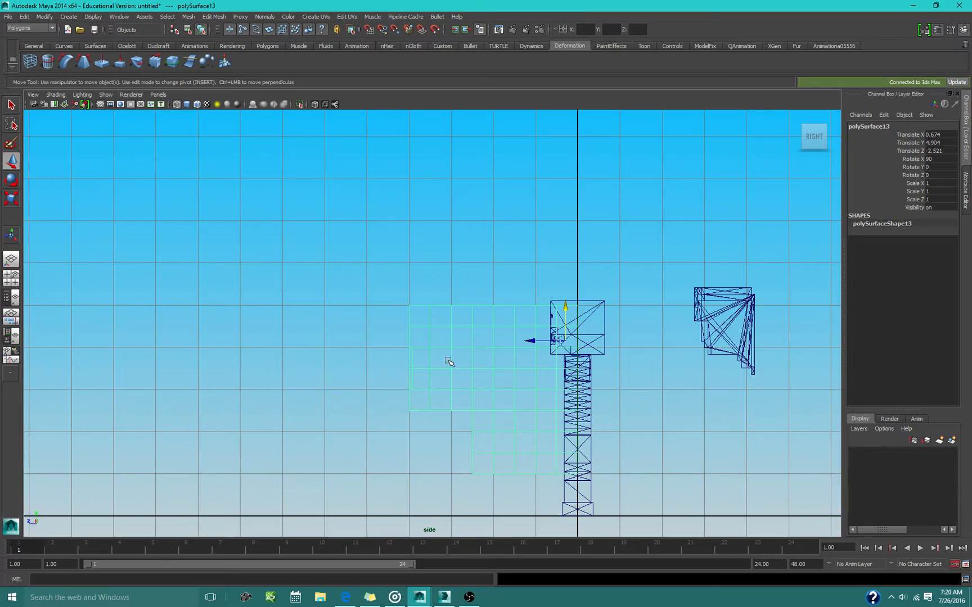
key(space)
key(space)
alt+drag(631, 304, 537, 374)
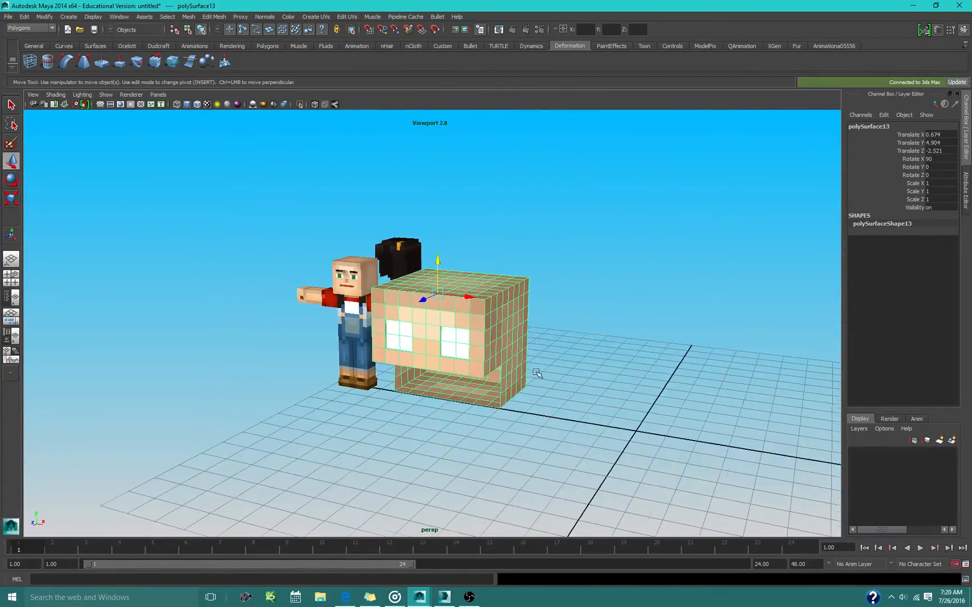
click(194, 46)
click(259, 45)
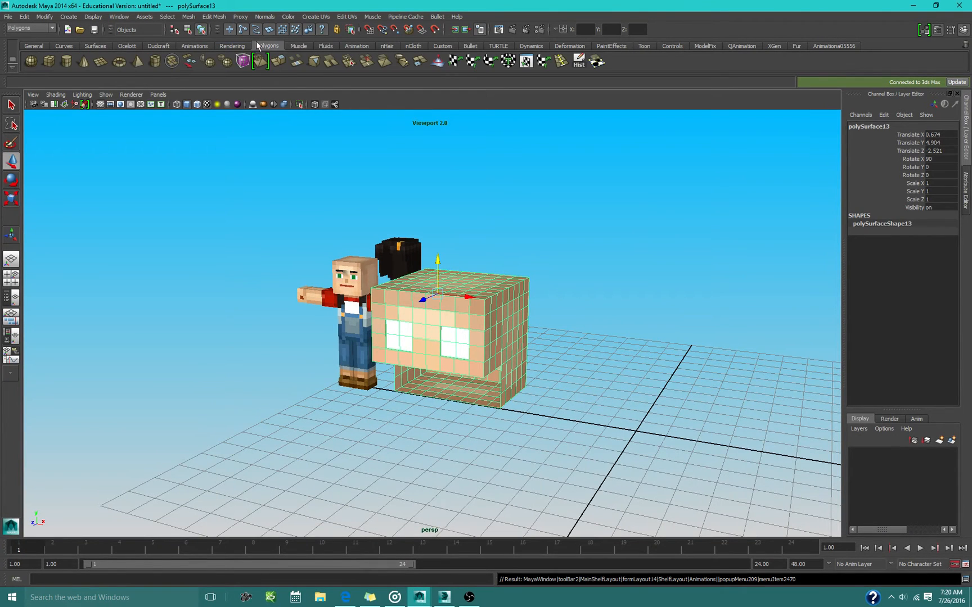
alt+drag(382, 301, 432, 307)
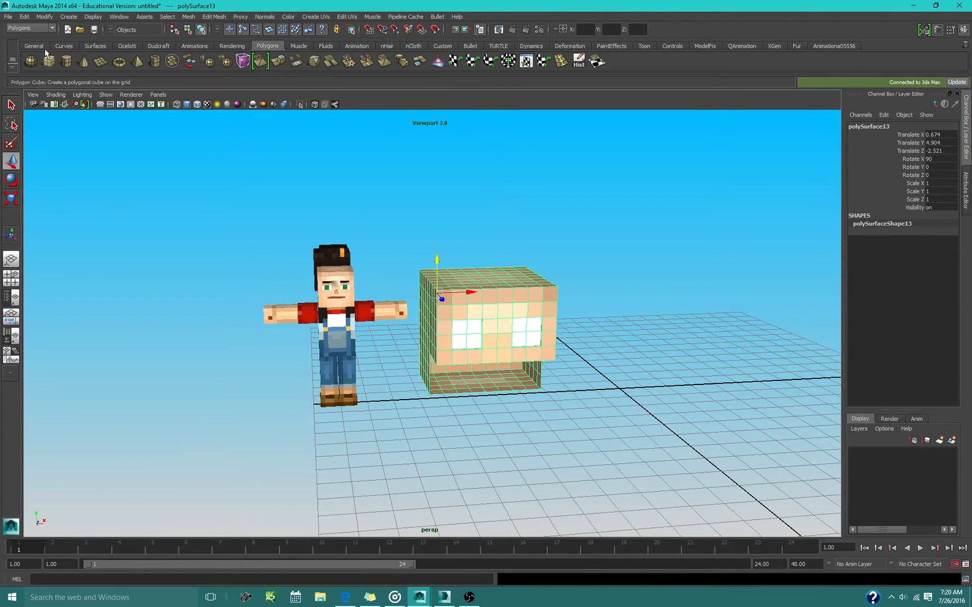
Open the recent scene jesse 071816.mb without saving the current scene
click(8, 16)
mouse_move(73, 259)
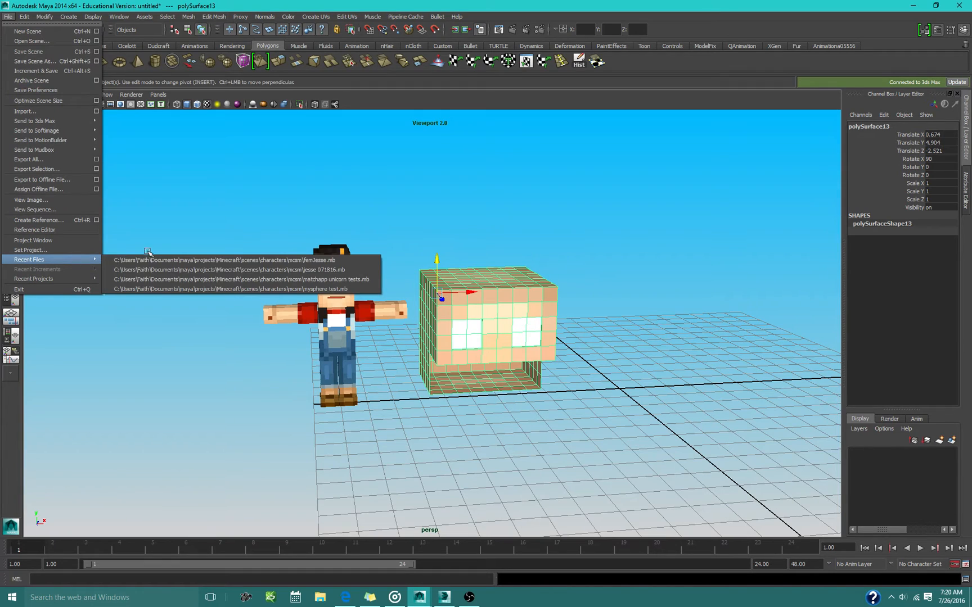
click(201, 270)
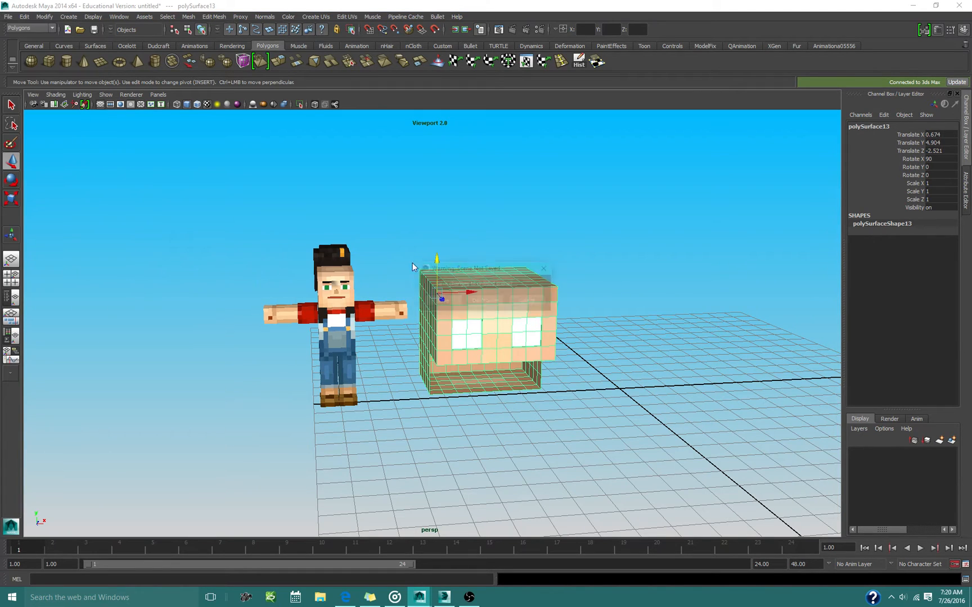
click(487, 300)
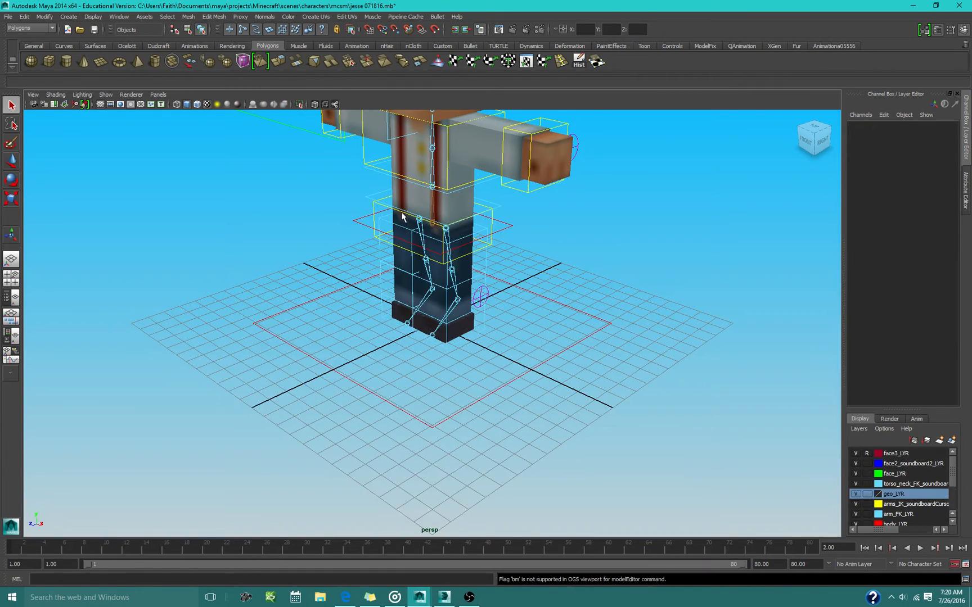
Examine the finished character's head and the grid of its hair mesh, using Viewport 2.0 display
alt+drag(488, 301, 512, 397)
alt+middle_drag(512, 397, 415, 440)
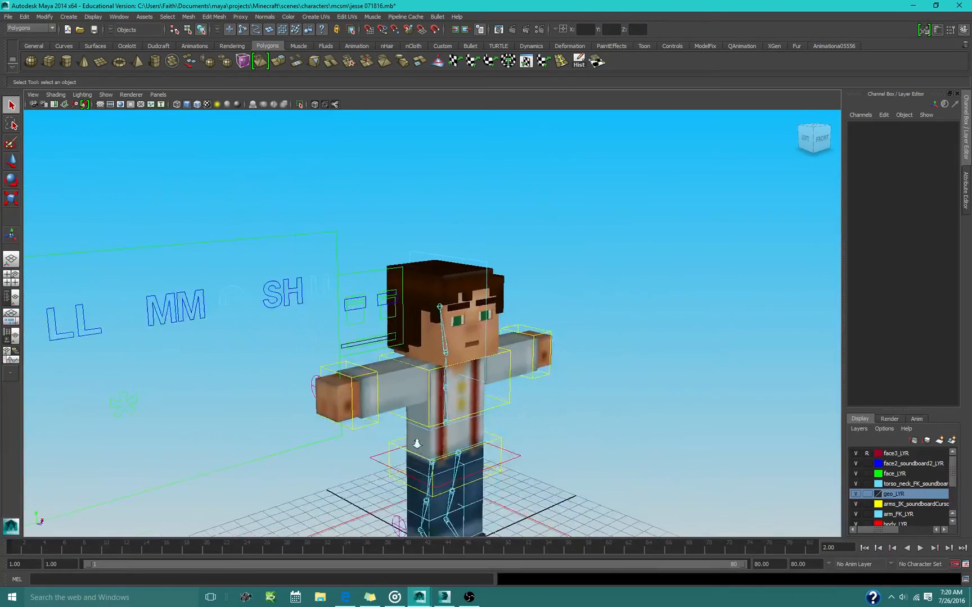
scroll(416, 443, up, 4)
alt+drag(431, 436, 462, 357)
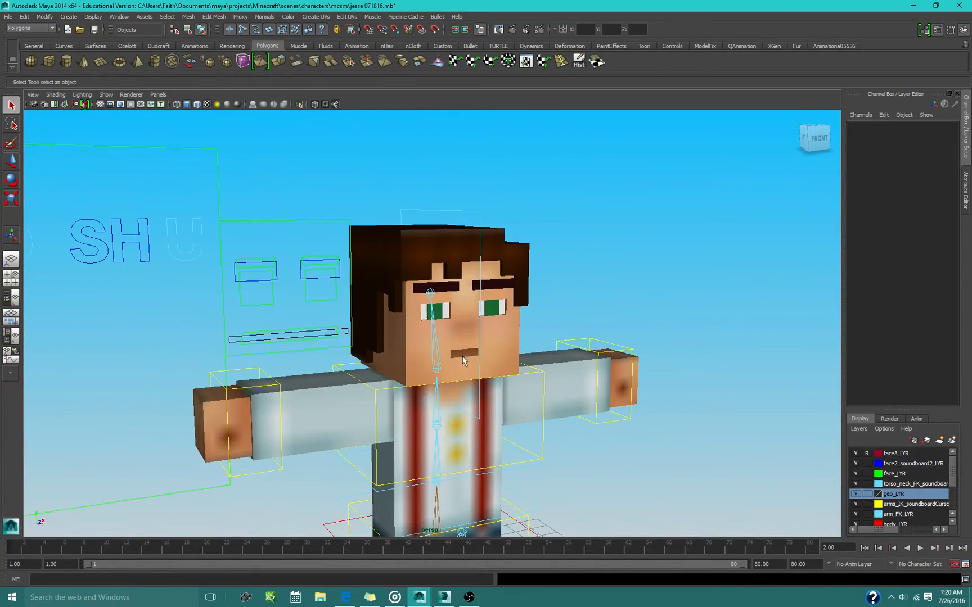
click(436, 226)
alt+drag(436, 226, 404, 212)
click(238, 106)
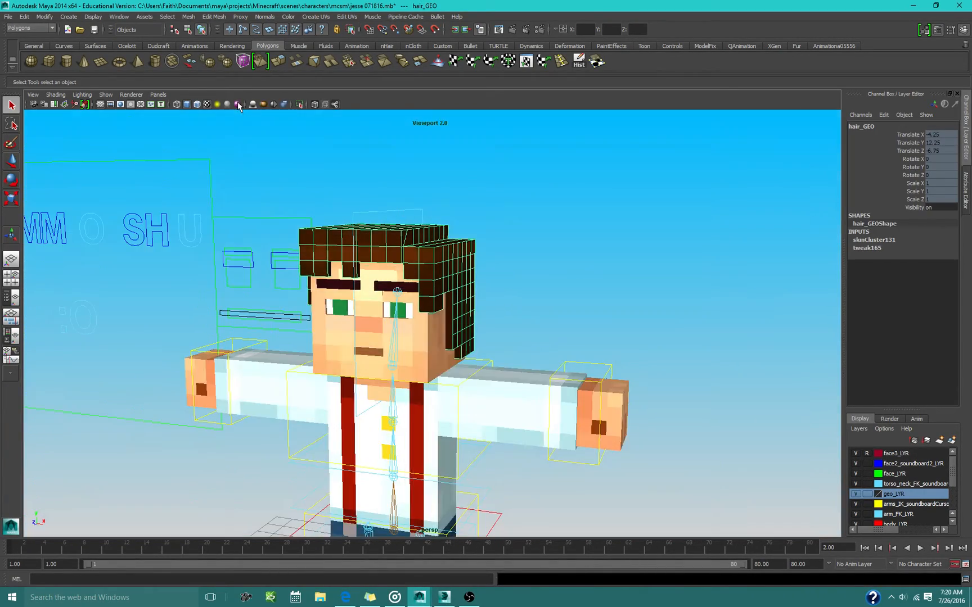
click(538, 232)
Examine how the finished character's torso mesh is divided into a pixel grid, from the front and underneath the arms
alt+middle_drag(448, 281, 462, 225)
scroll(460, 237, down, 4)
alt+middle_drag(441, 345, 454, 261)
scroll(470, 386, up, 1)
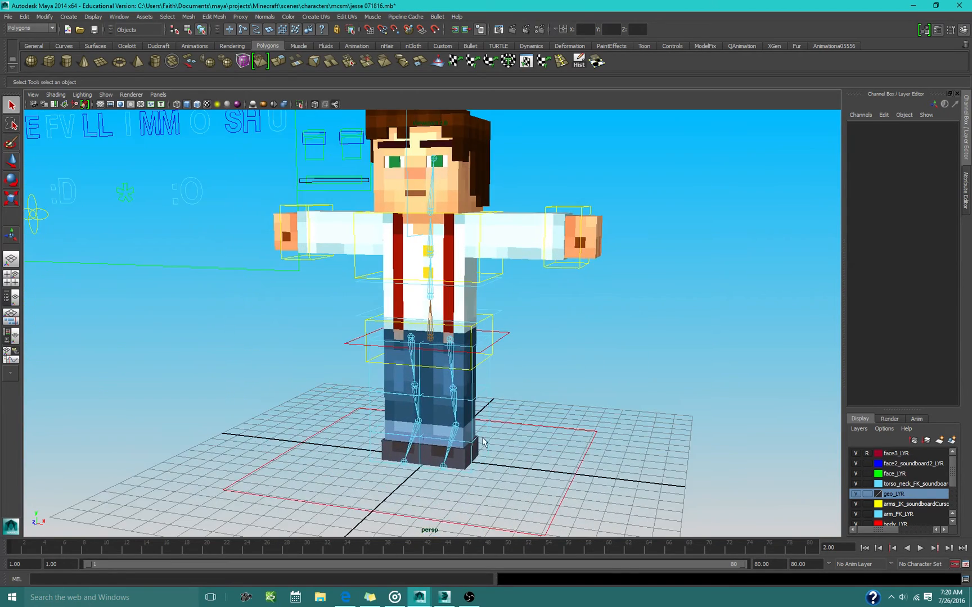
alt+middle_drag(479, 444, 491, 392)
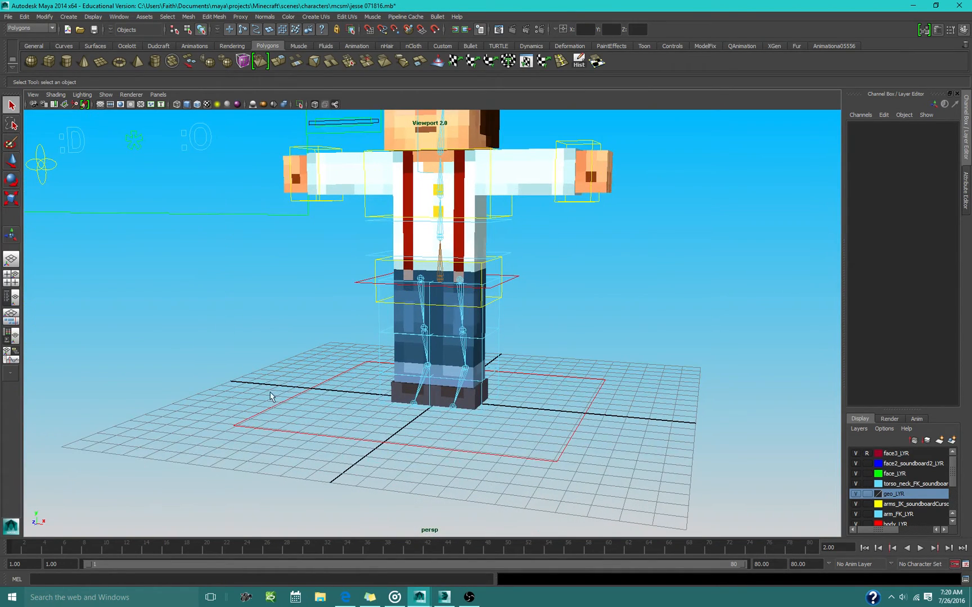
scroll(327, 382, up, 2)
click(371, 321)
scroll(360, 369, up, 3)
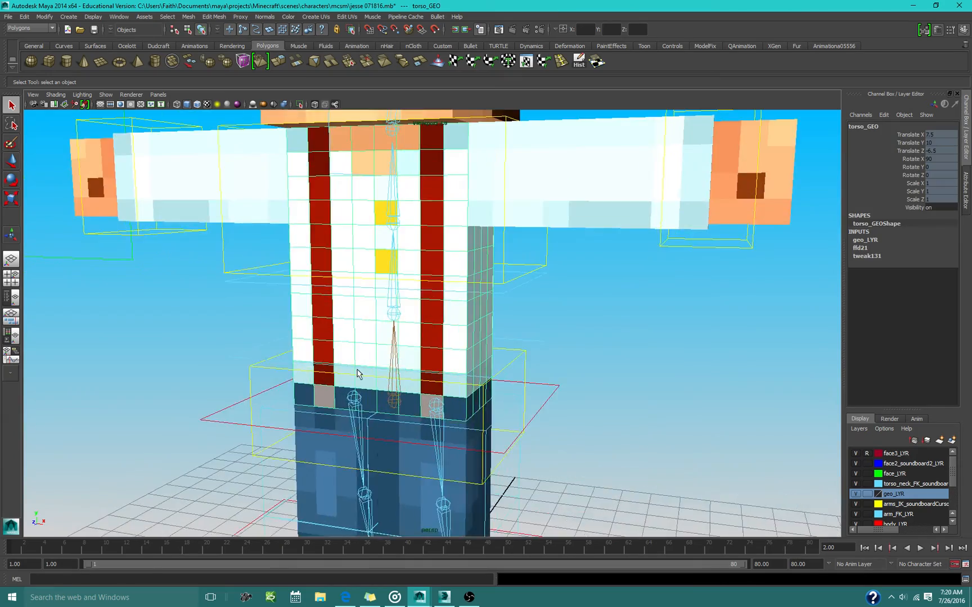
alt+drag(358, 373, 462, 362)
alt+middle_drag(462, 362, 405, 442)
scroll(483, 322, up, 2)
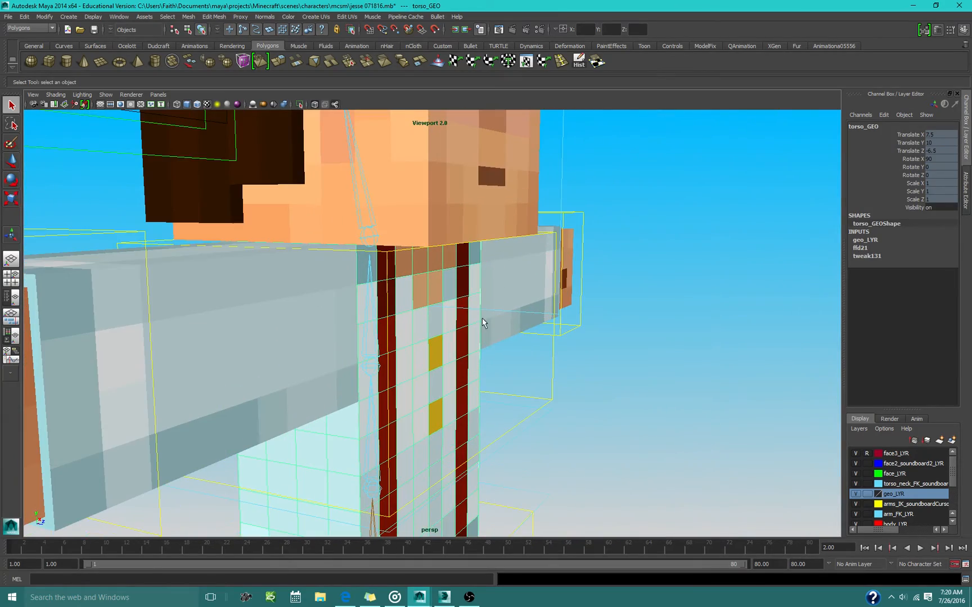
Create a polygon plane at the character's feet with width and height 24 and 128 subdivisions in both directions
scroll(445, 308, down, 5)
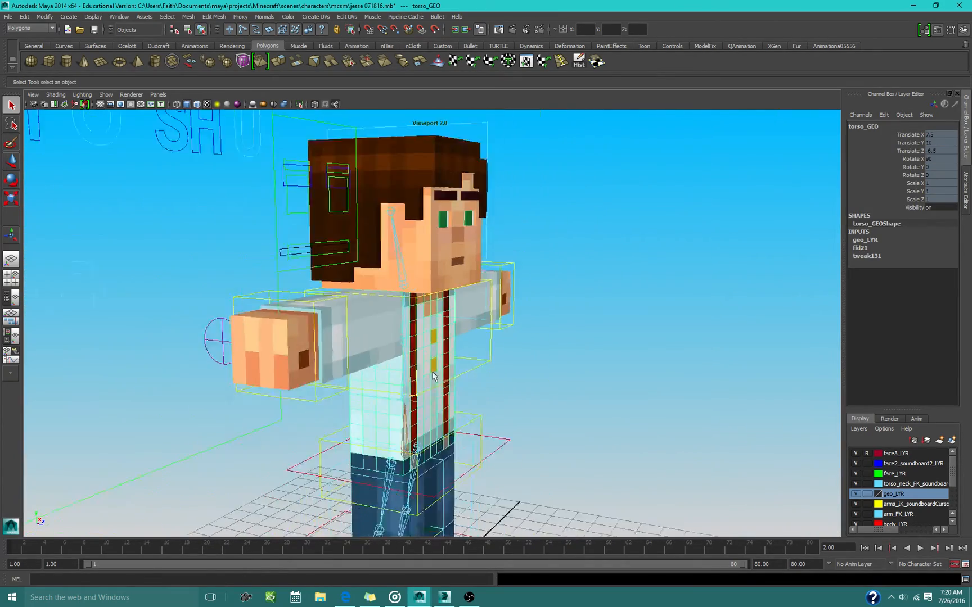
alt+middle_drag(409, 418, 404, 299)
alt+drag(473, 383, 395, 415)
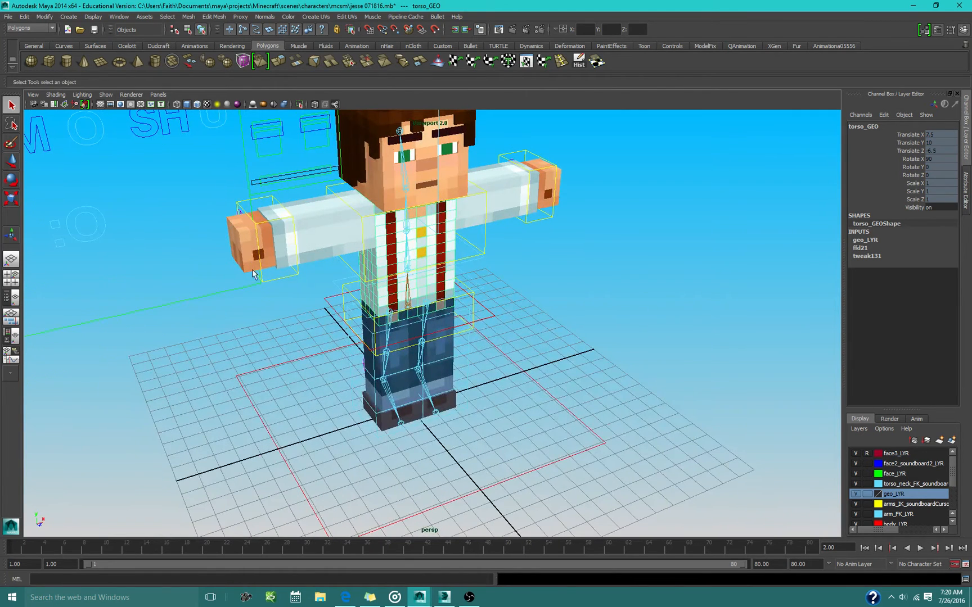
click(101, 63)
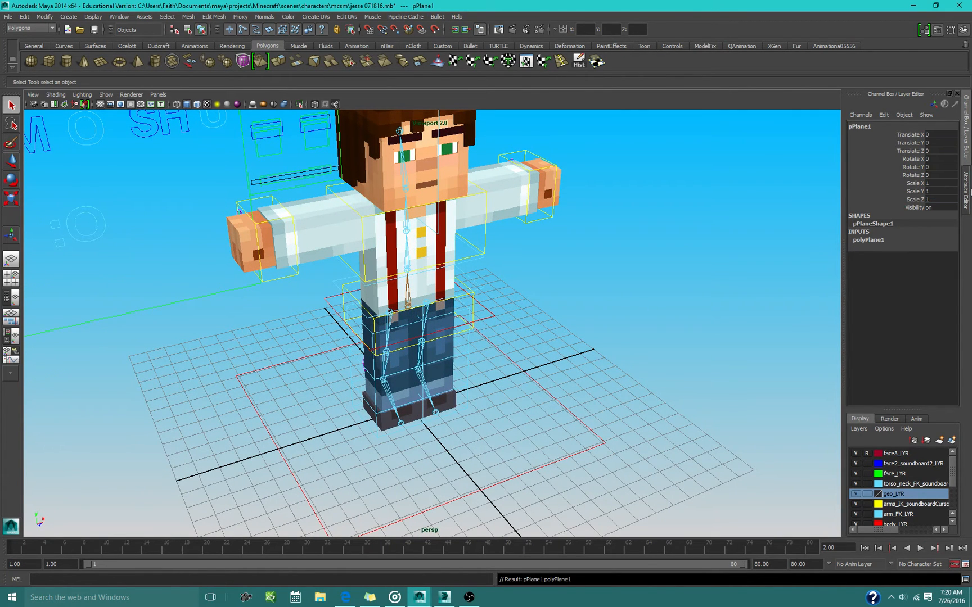
click(894, 240)
drag(933, 248, 934, 272)
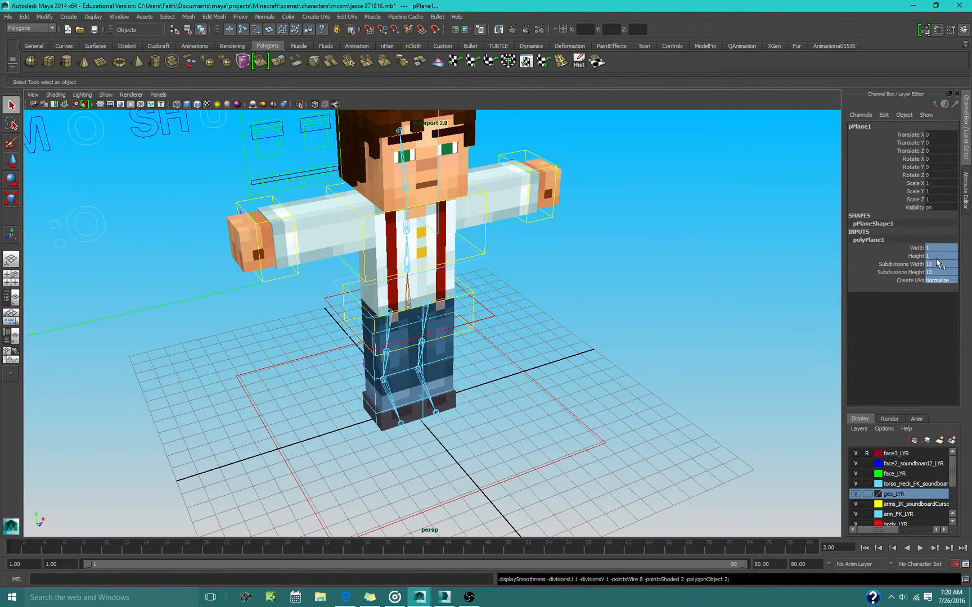
text(24)
key(Return)
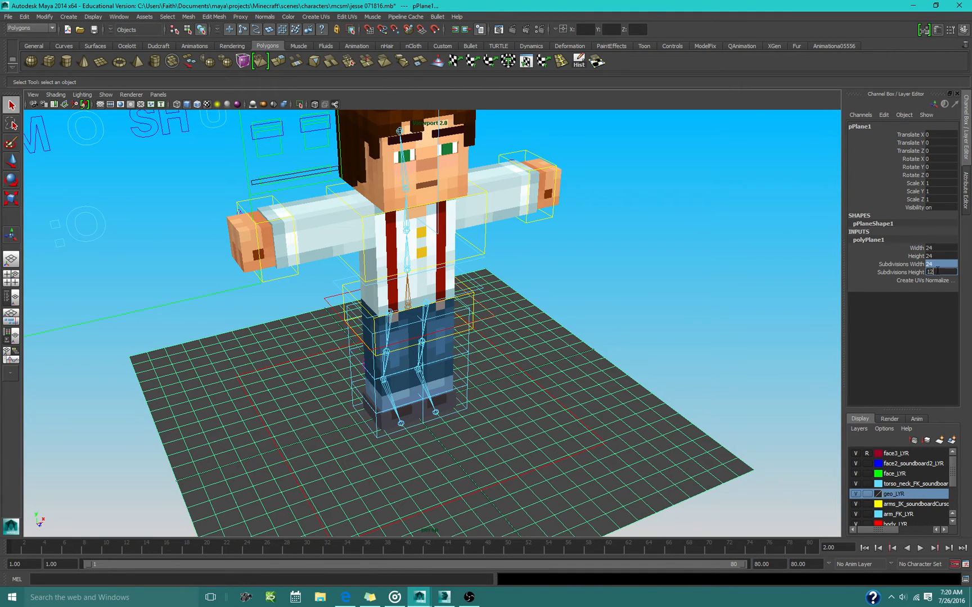
text(128)
key(Return)
Assign the character's existing skin-texture material to the new plane
click(15, 336)
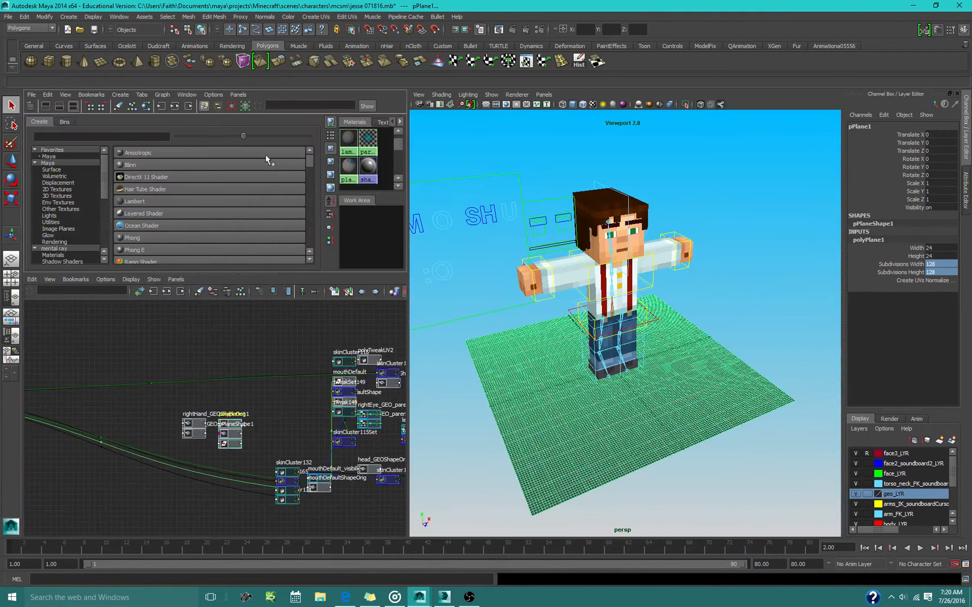
right_drag(348, 163, 347, 140)
key(space)
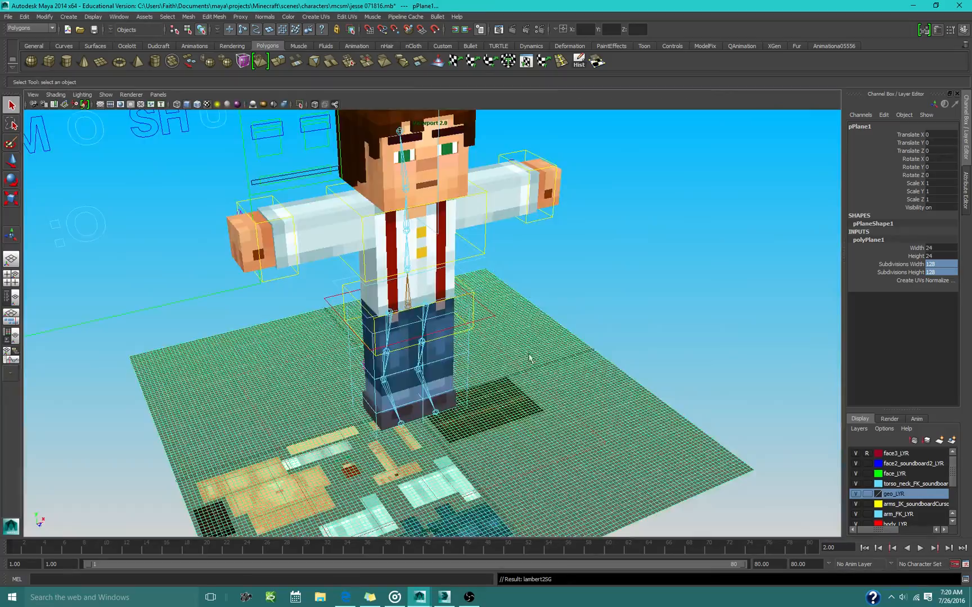
Examine how the skin texture's pixels line up with the plane's grid, especially in the torso section
alt+middle_drag(479, 441, 510, 291)
scroll(510, 290, up, 3)
alt+drag(510, 291, 444, 338)
alt+middle_drag(444, 338, 601, 225)
scroll(602, 224, up, 4)
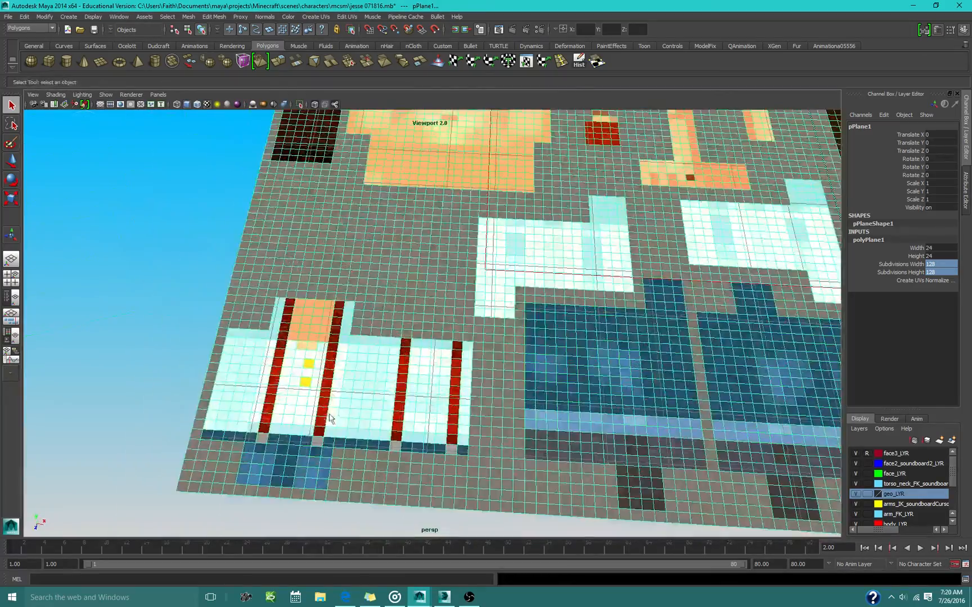
scroll(399, 341, down, 5)
alt+middle_drag(515, 174, 502, 325)
click(636, 165)
alt+middle_drag(411, 534, 492, 387)
scroll(456, 421, up, 2)
click(423, 405)
scroll(409, 435, up, 4)
scroll(413, 433, down, 2)
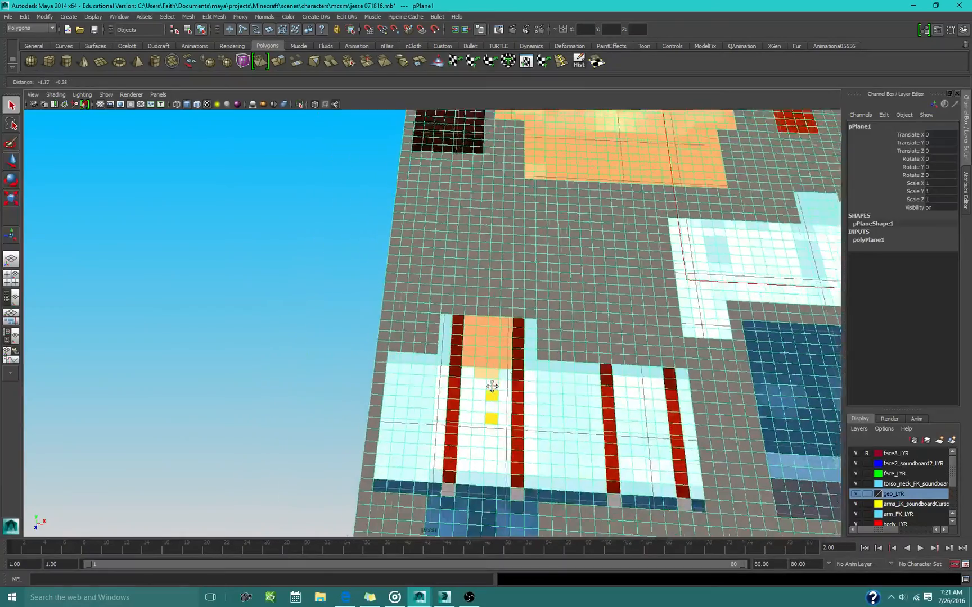
scroll(493, 386, up, 4)
alt+drag(493, 387, 510, 413)
alt+middle_drag(511, 414, 488, 316)
Select the plane faces covering the torso's outer side panel, next to the front panel with the yellow buttons
right_drag(466, 268, 467, 282)
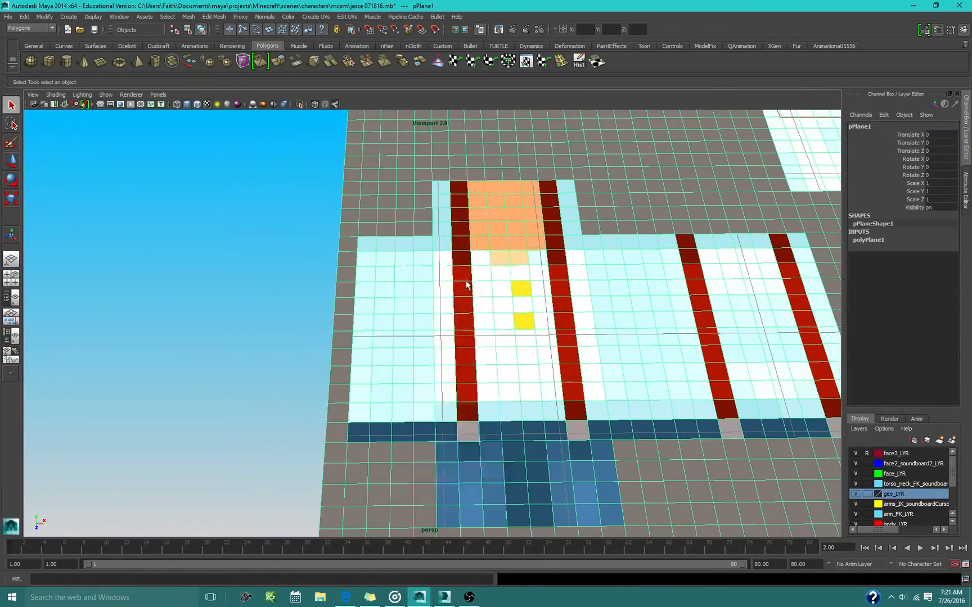
drag(369, 423, 364, 434)
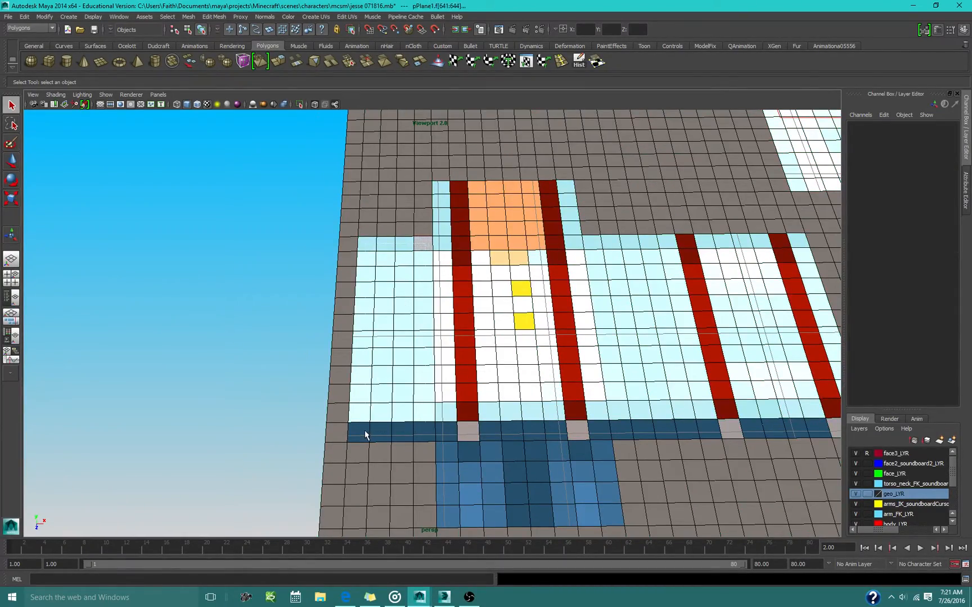
alt+right_drag(468, 238, 155, 203)
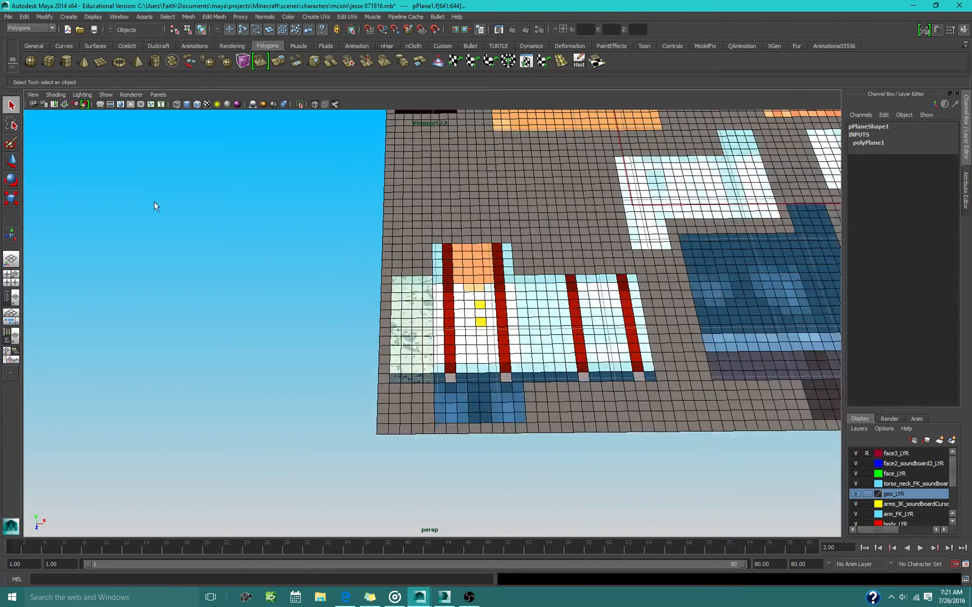
Try to move the selected side-panel faces away from the plane, and undo the move
click(14, 163)
middle_drag(326, 340, 254, 269)
scroll(383, 386, up, 4)
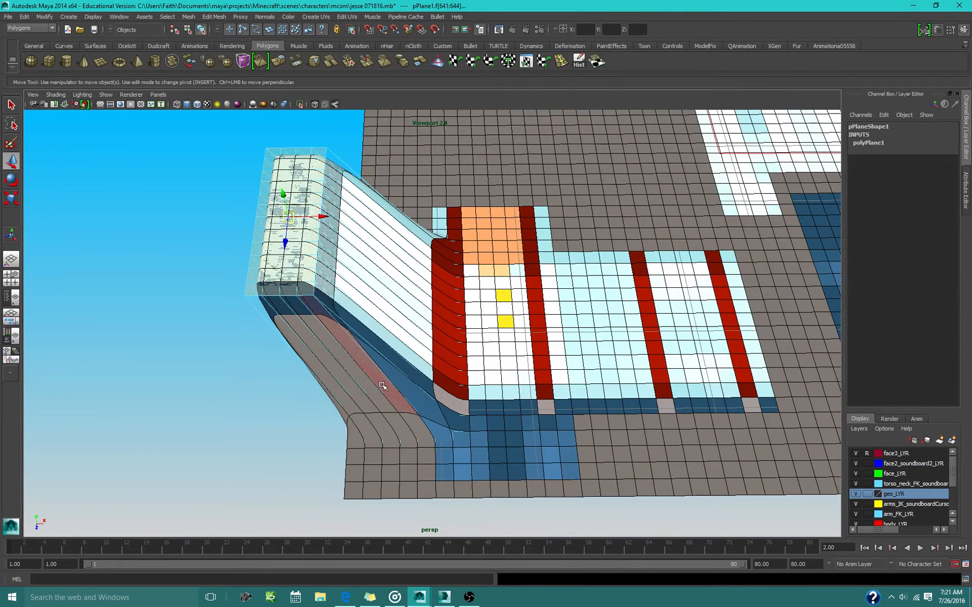
key(ctrl+z)
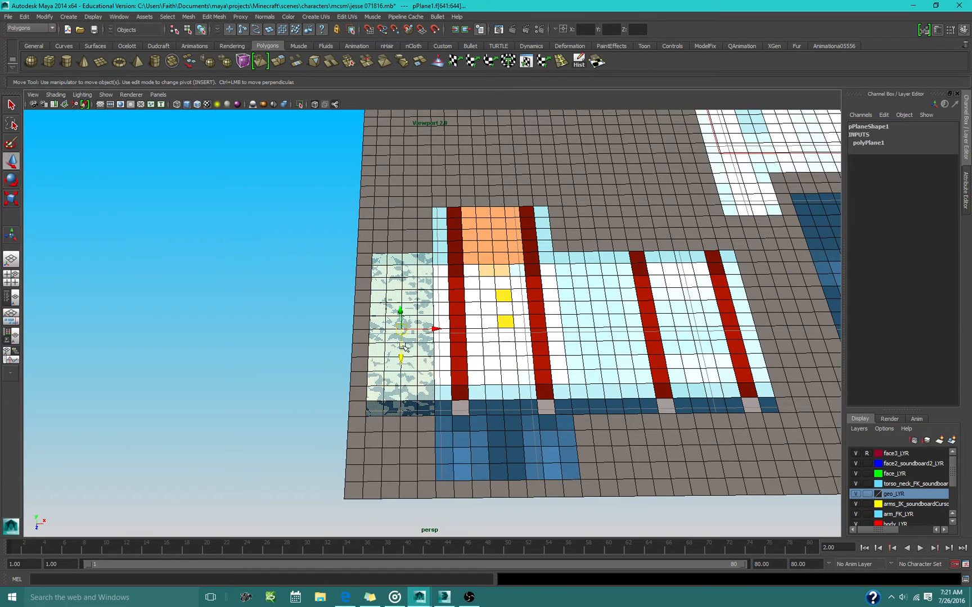
Extract the selected side-panel faces from the plane as a separate mesh
scroll(466, 293, up, 1)
scroll(434, 271, up, 2)
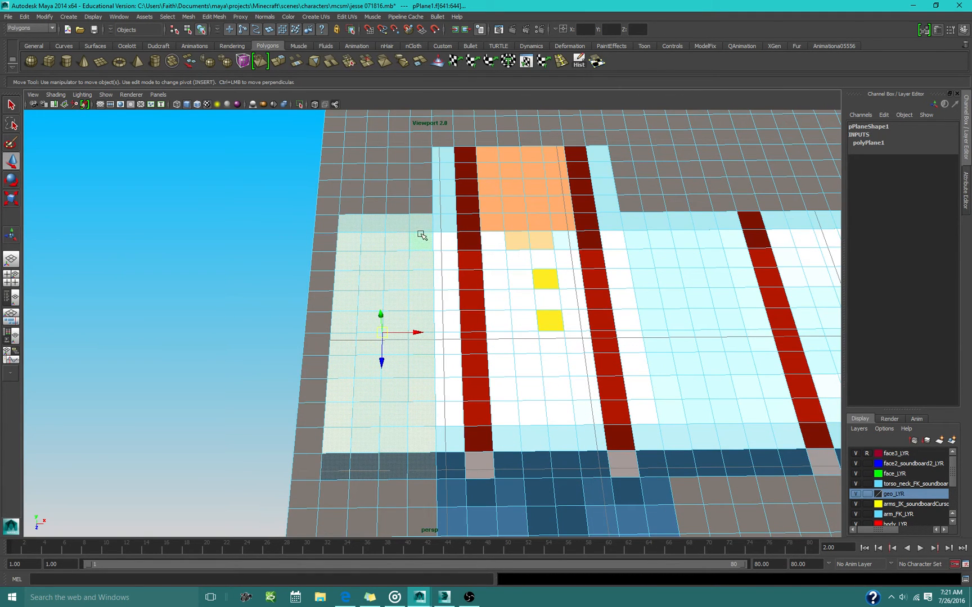
drag(363, 444, 336, 470)
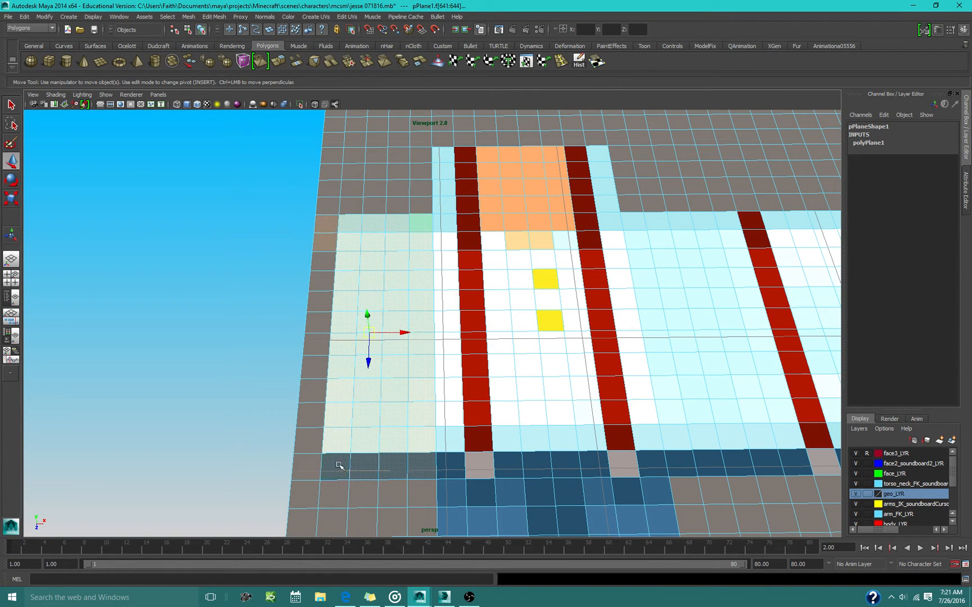
key(ctrl+z)
click(419, 61)
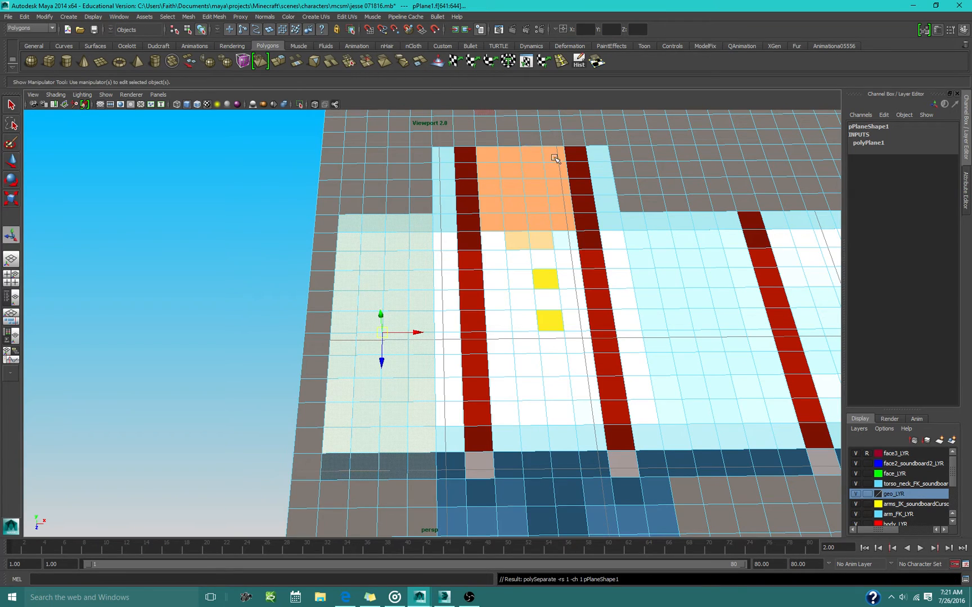
Extract the torso's top panel with the neck area and its blue bottom panel as separate meshes
alt+middle_drag(591, 177, 417, 218)
drag(445, 195, 282, 251)
alt+middle_drag(400, 297, 420, 200)
alt+right_drag(420, 200, 427, 389)
key(g)
drag(475, 406, 311, 471)
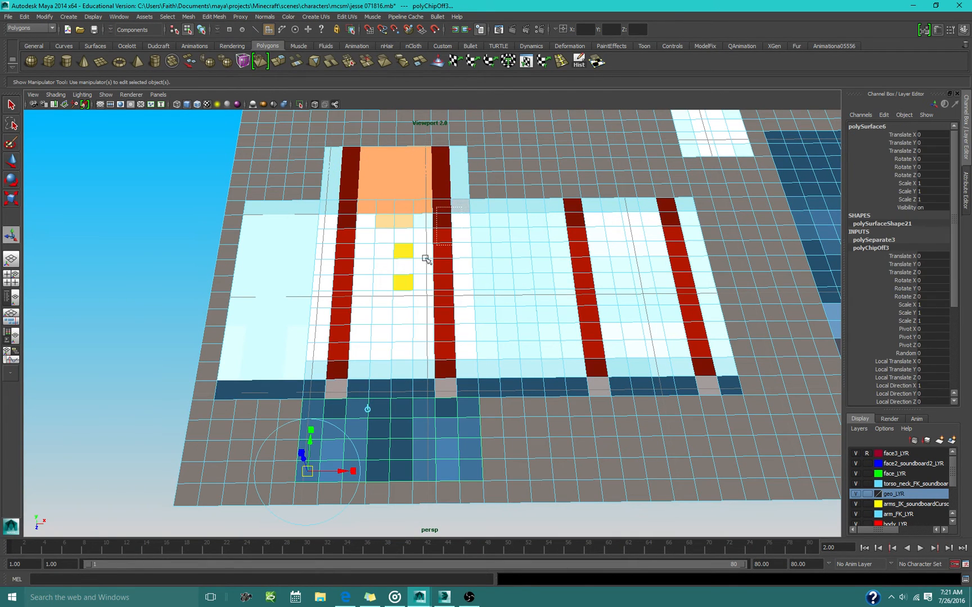
Extract the torso's front panel and the side panel between front and back as separate meshes
drag(453, 203, 290, 390)
key(g)
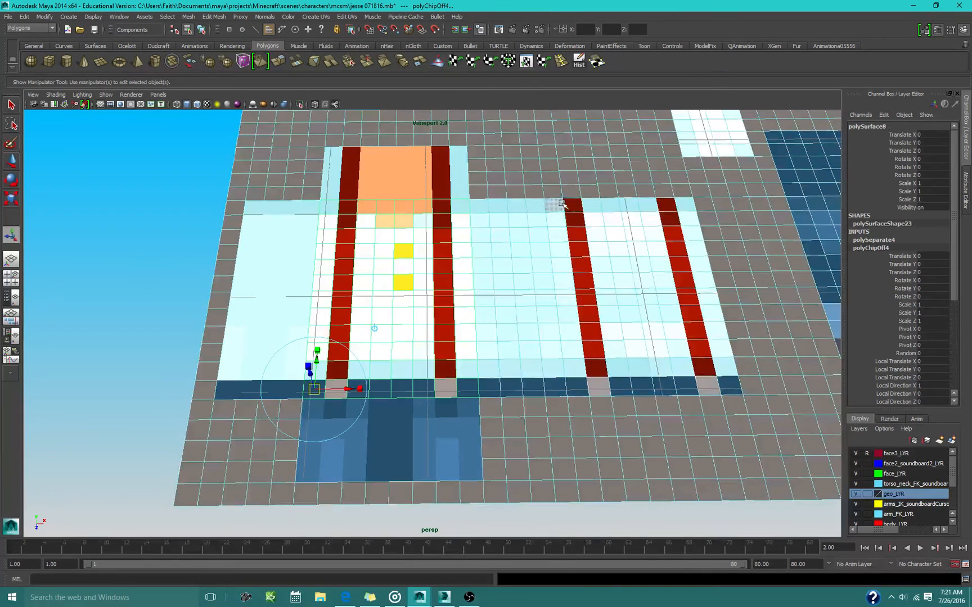
drag(470, 339, 442, 387)
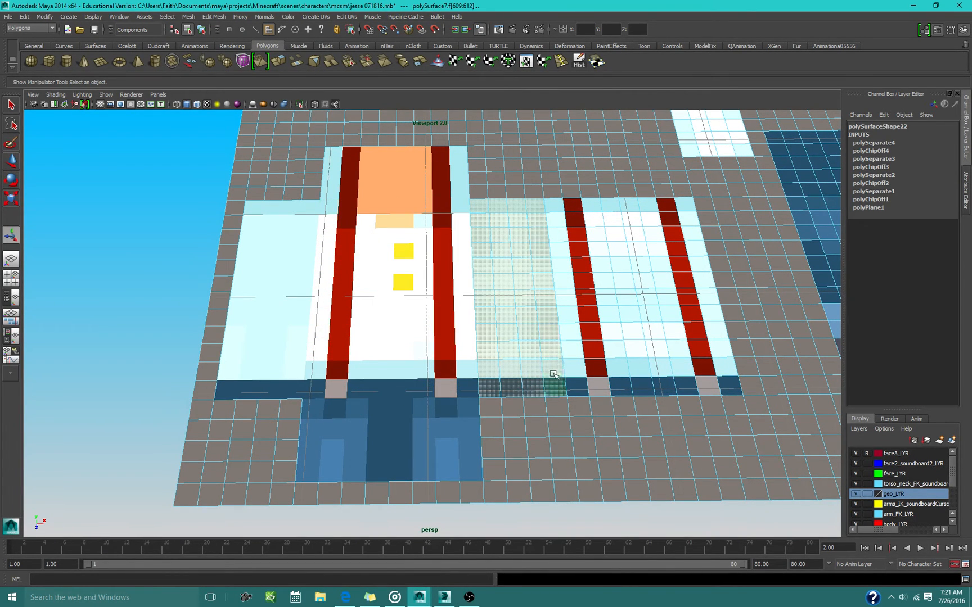
alt+middle_drag(551, 375, 486, 385)
key(g)
Extract the torso's back panel faces as a separate mesh
click(556, 260)
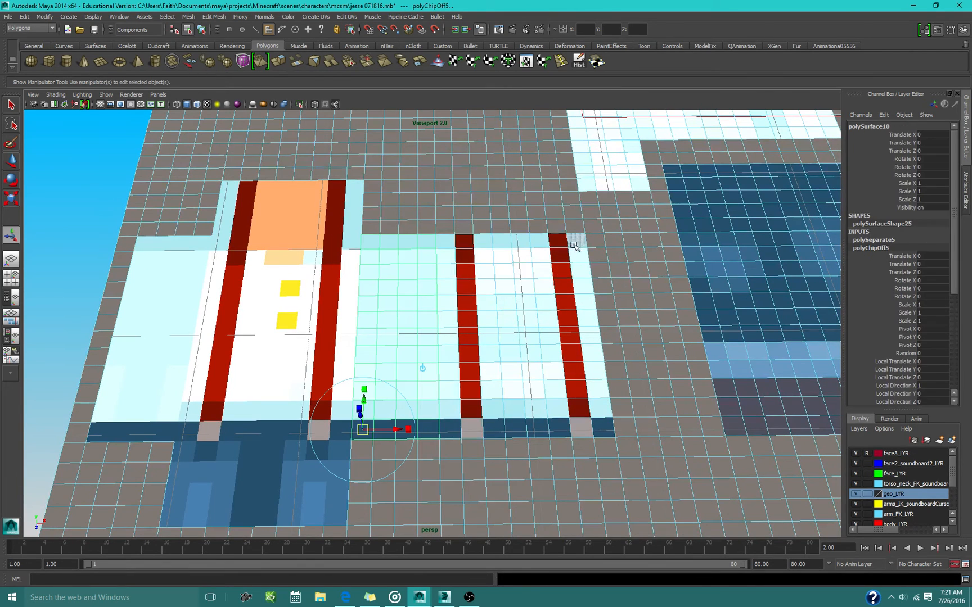
drag(520, 346, 428, 349)
shift+drag(603, 375, 405, 426)
key(g)
scroll(276, 330, down, 5)
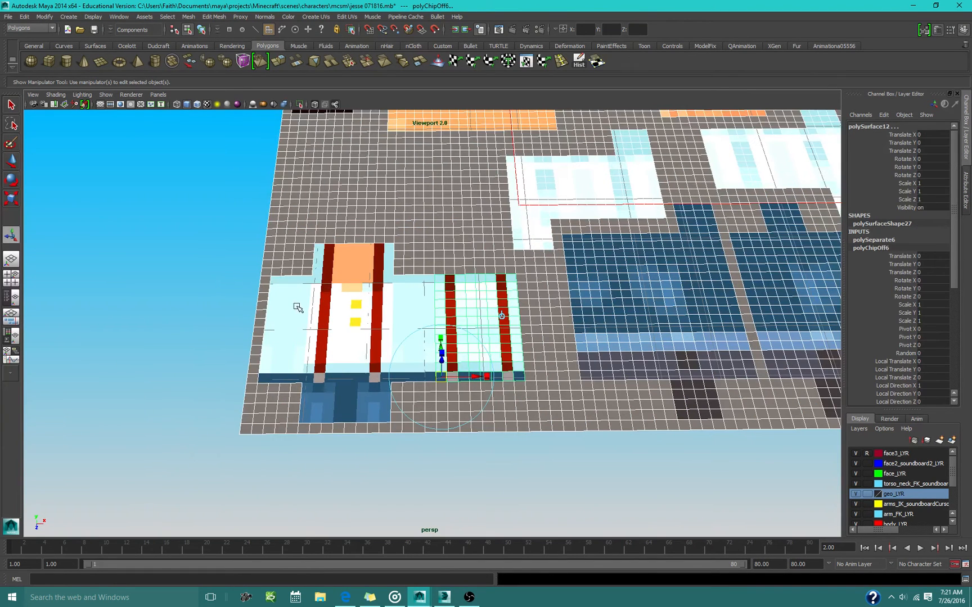
Snap the outer side panel's pivot to the corner vertex it shares with the front panel
click(8, 165)
right_drag(291, 314, 343, 288)
click(290, 300)
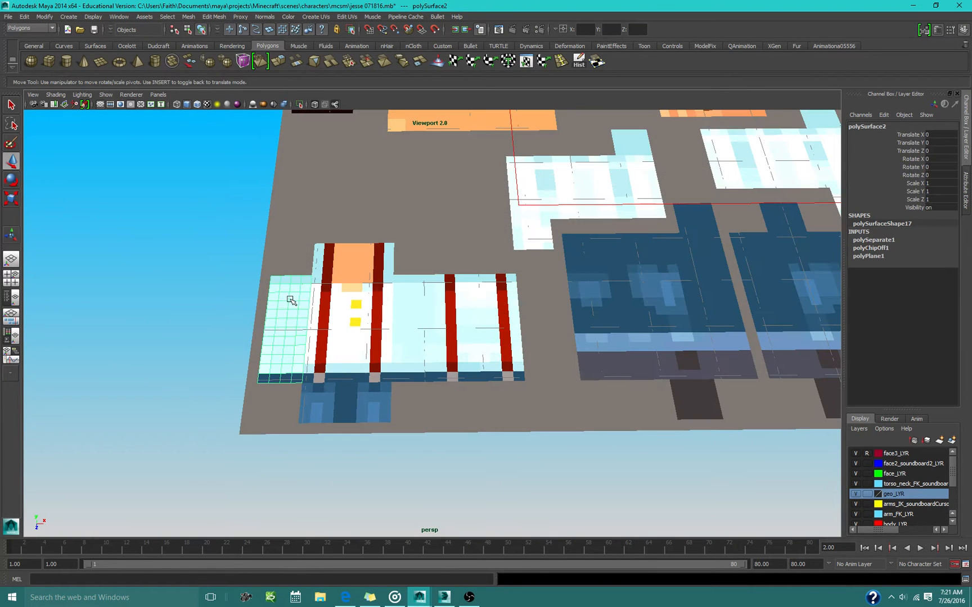
key(v)
mouse_move(310, 275)
middle_down()
mouse_move(302, 272)
mouse_move(312, 277)
middle_up()
Snap the pivots of the other side panel and the back panel to corner vertices on their adjoining edges
click(326, 307)
click(413, 293)
key(v)
middle_drag(412, 289, 435, 275)
click(442, 289)
key(v)
Snap the pivots of the top and bottom panels to the corners where they meet the front panel
click(347, 271)
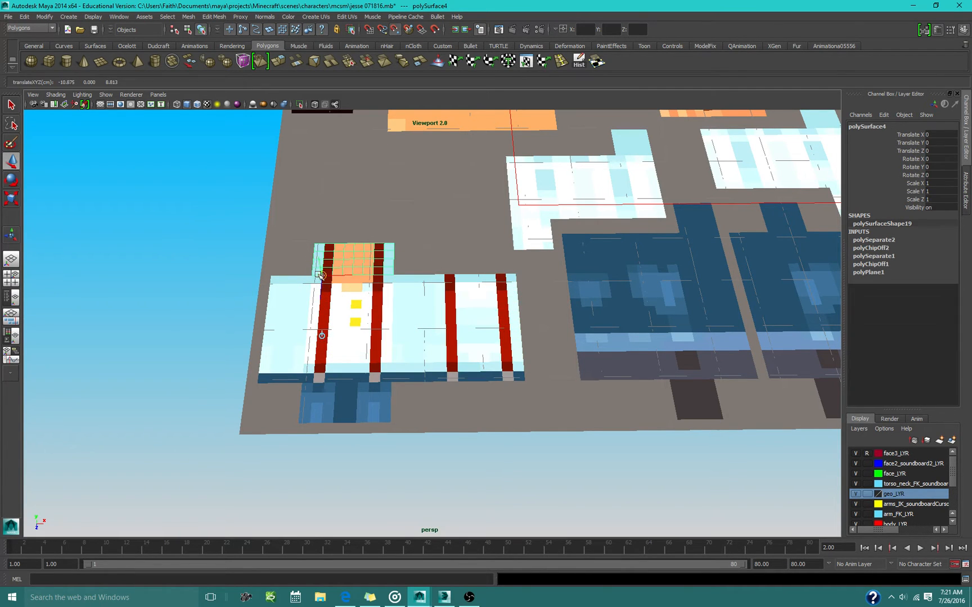
click(314, 398)
key(v)
middle_drag(315, 397, 302, 383)
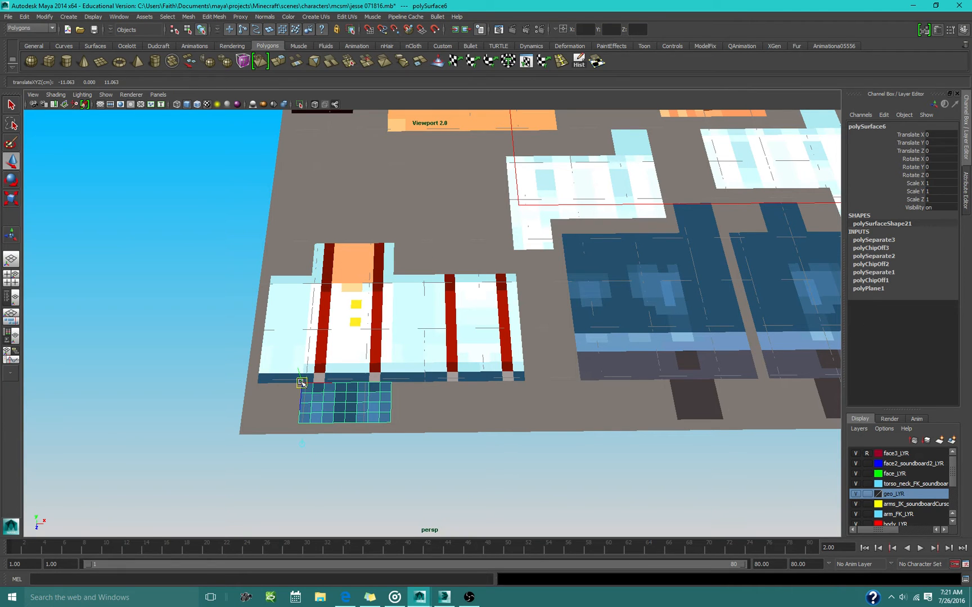
Fold the bottom panel 90 degrees in X, the top panel perpendicular to the front, and the outer side panel 90 degrees in Z
alt+drag(291, 415, 564, 377)
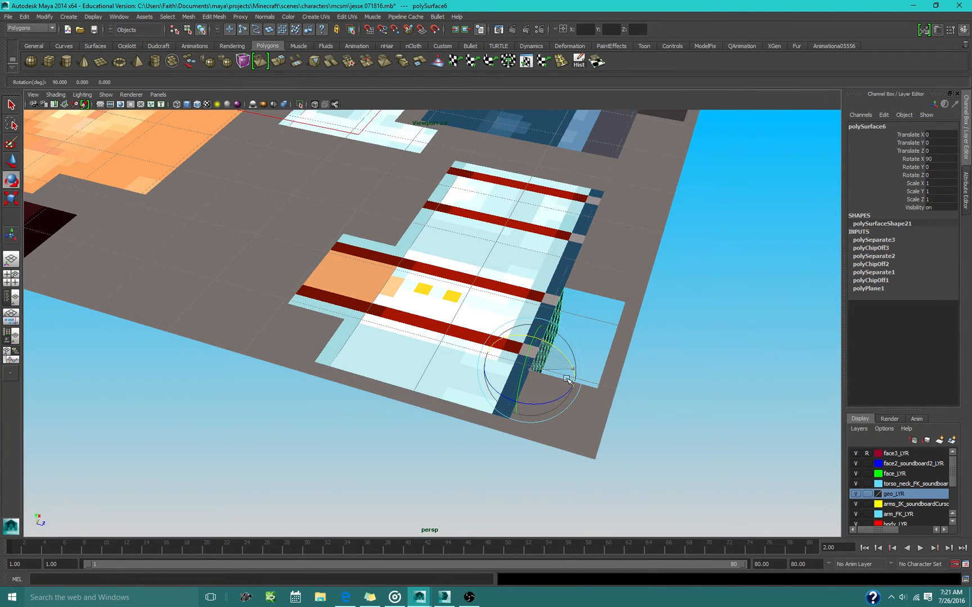
click(349, 278)
drag(365, 297, 325, 333)
click(441, 361)
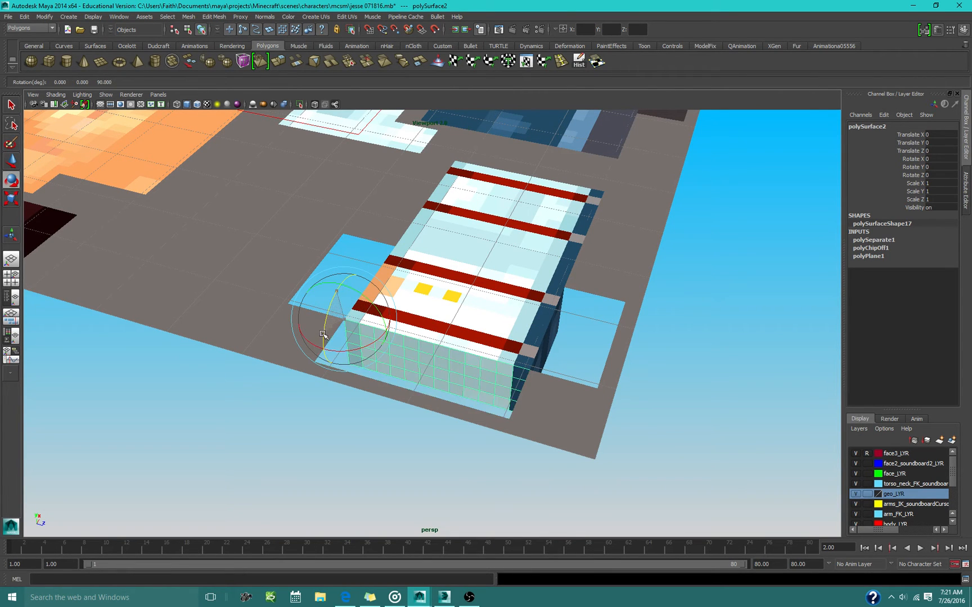
Rotate the back panel and the side panel adjoining it -90 degrees in Z to close the torso box
alt+drag(590, 328, 444, 306)
alt+middle_drag(444, 306, 406, 374)
click(454, 321)
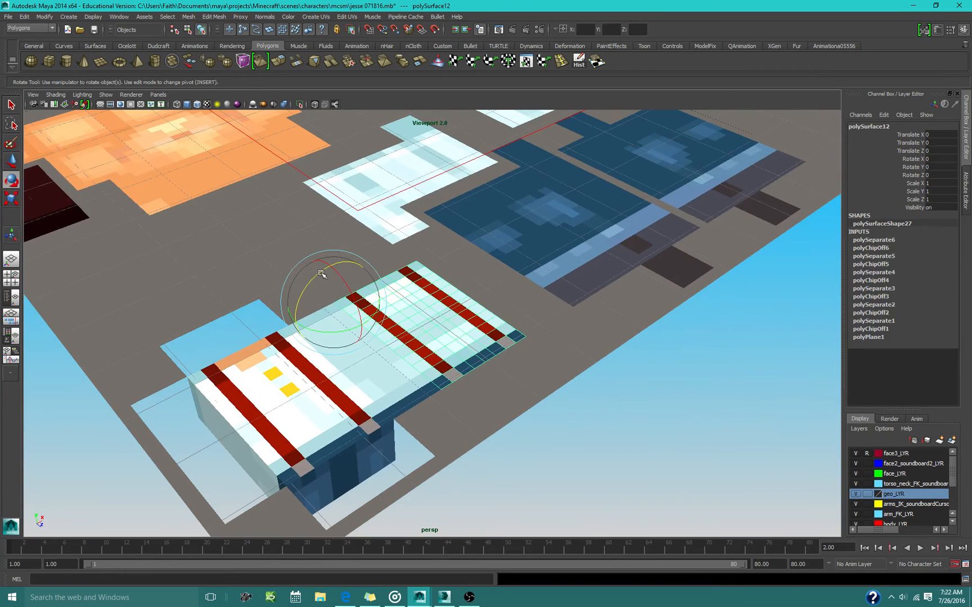
drag(319, 275, 377, 268)
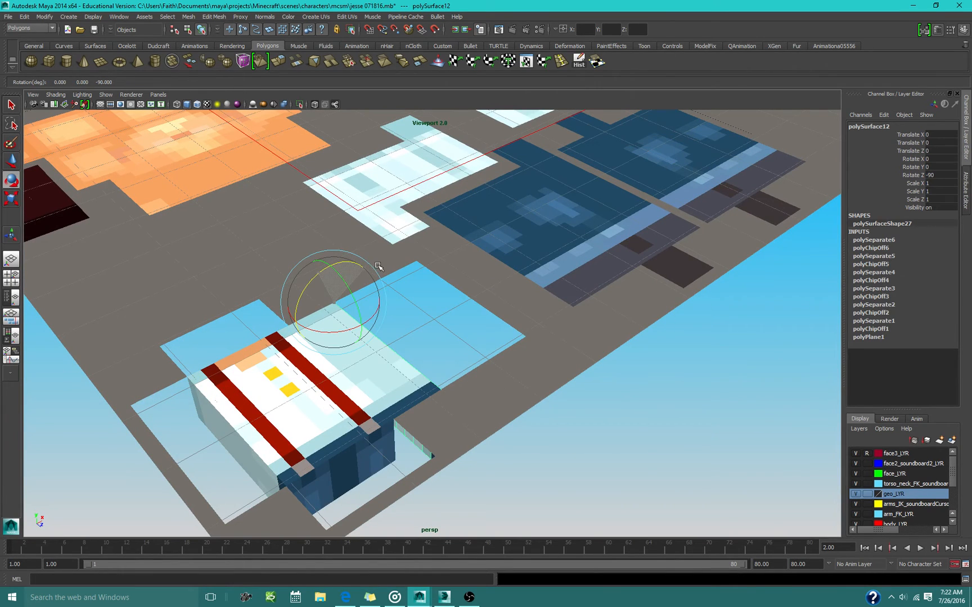
click(383, 373)
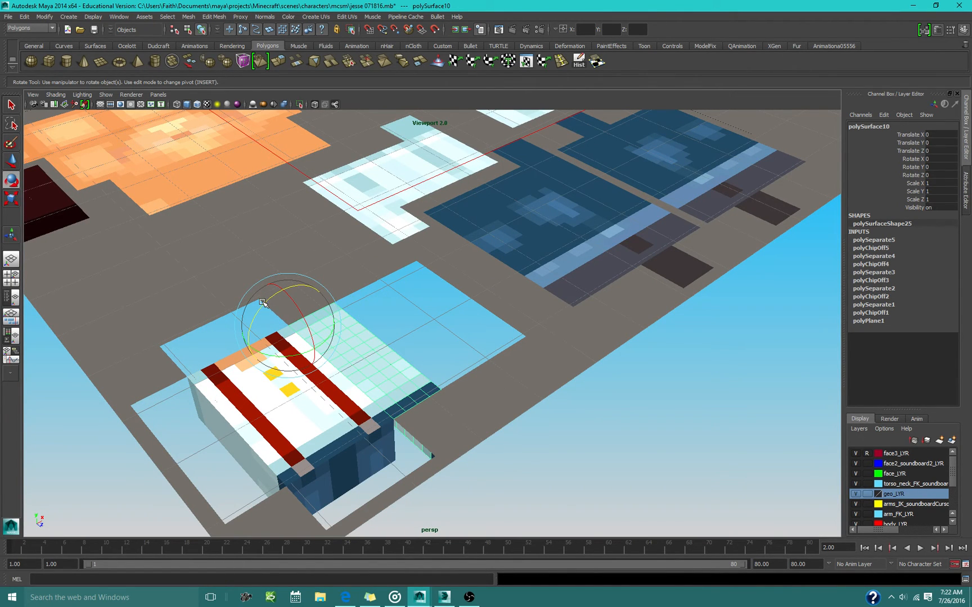
drag(264, 304, 470, 395)
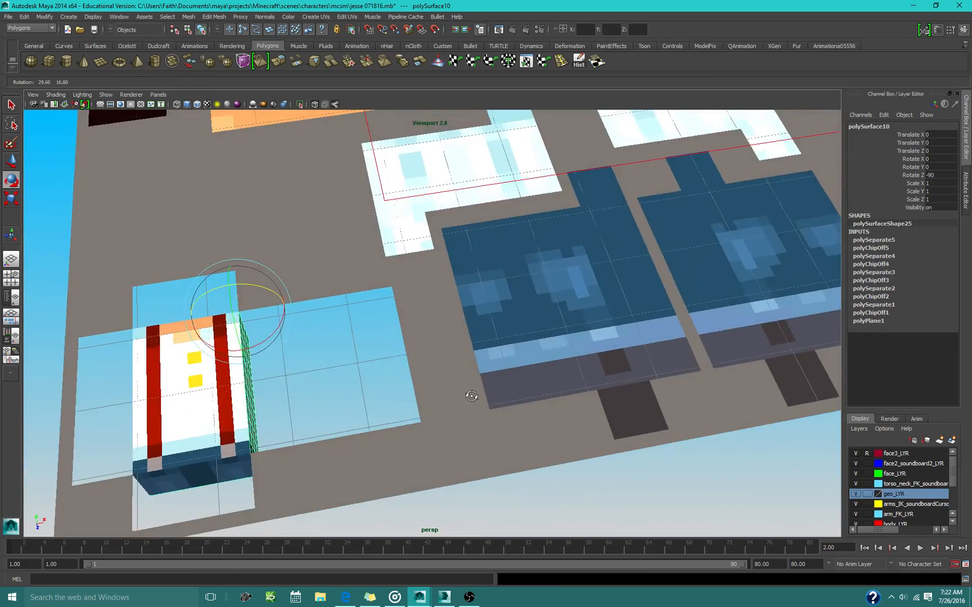
Delete the leftover textured plane around the folded torso
scroll(449, 359, down, 4)
scroll(448, 359, down, 4)
alt+middle_drag(450, 359, 458, 403)
alt+drag(535, 419, 497, 413)
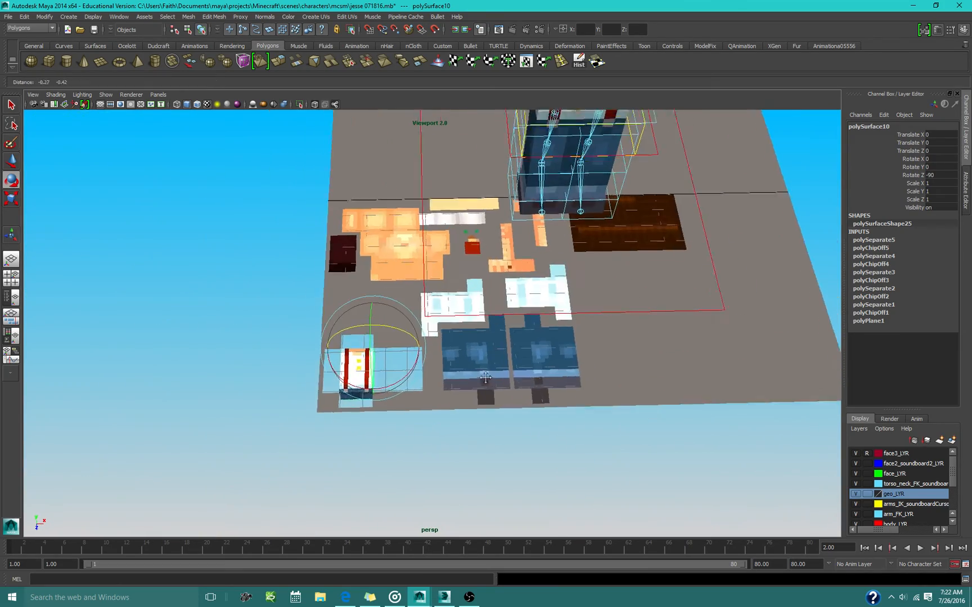
alt+middle_drag(497, 414, 517, 376)
scroll(518, 376, up, 3)
click(517, 375)
scroll(516, 371, up, 2)
scroll(506, 370, up, 2)
scroll(508, 371, down, 3)
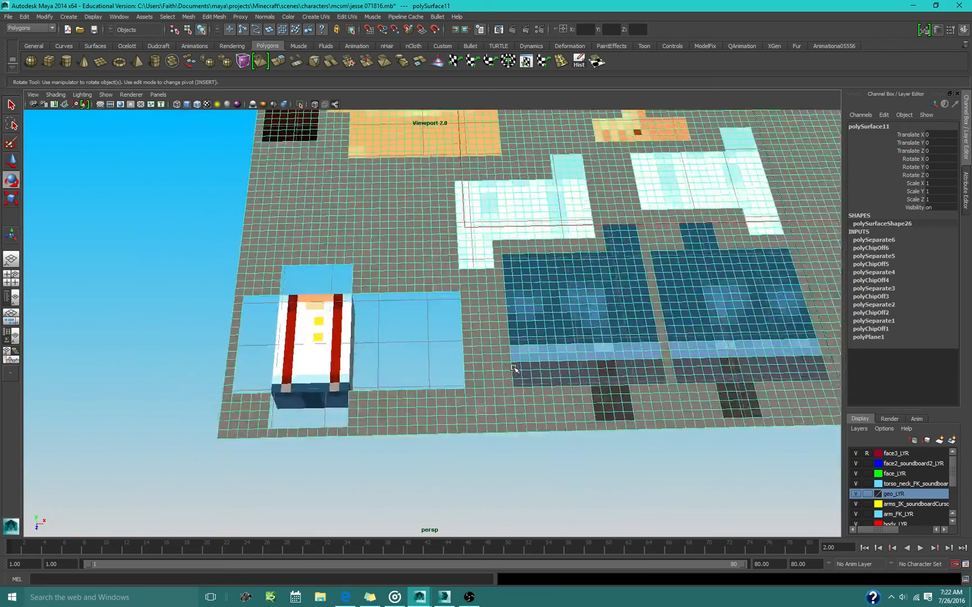
scroll(510, 372, up, 3)
key(Delete)
Select all the folded torso panels and combine them into a single mesh
alt+drag(392, 267, 640, 309)
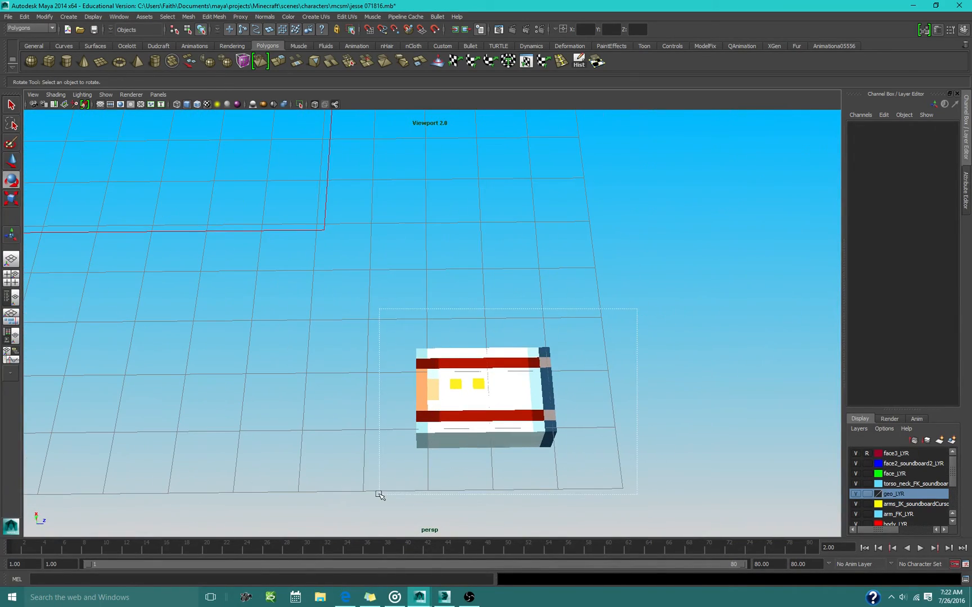
drag(379, 495, 380, 495)
click(171, 61)
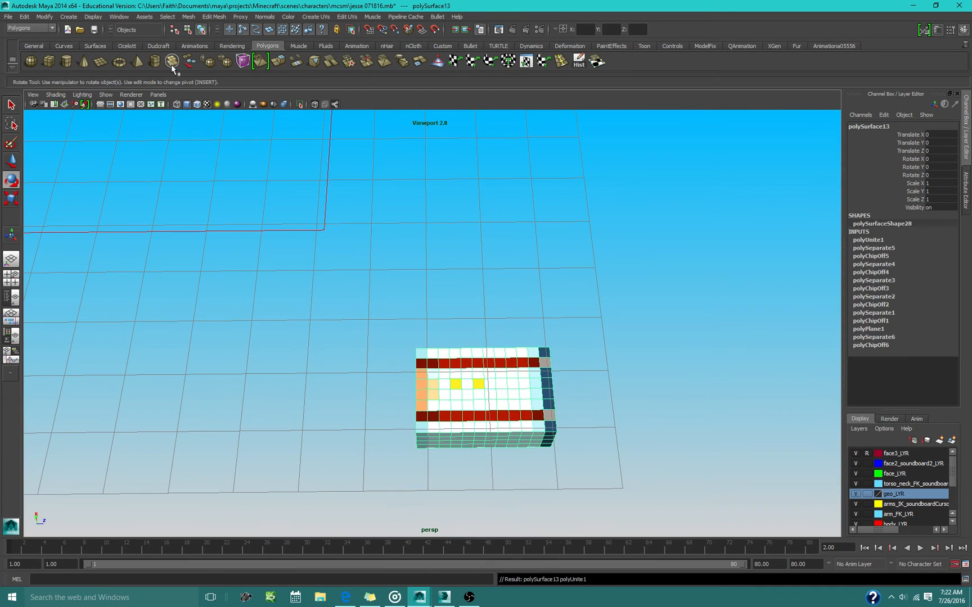
Apply a lattice deformer to the combined torso mesh and set its T divisions to 2
click(584, 45)
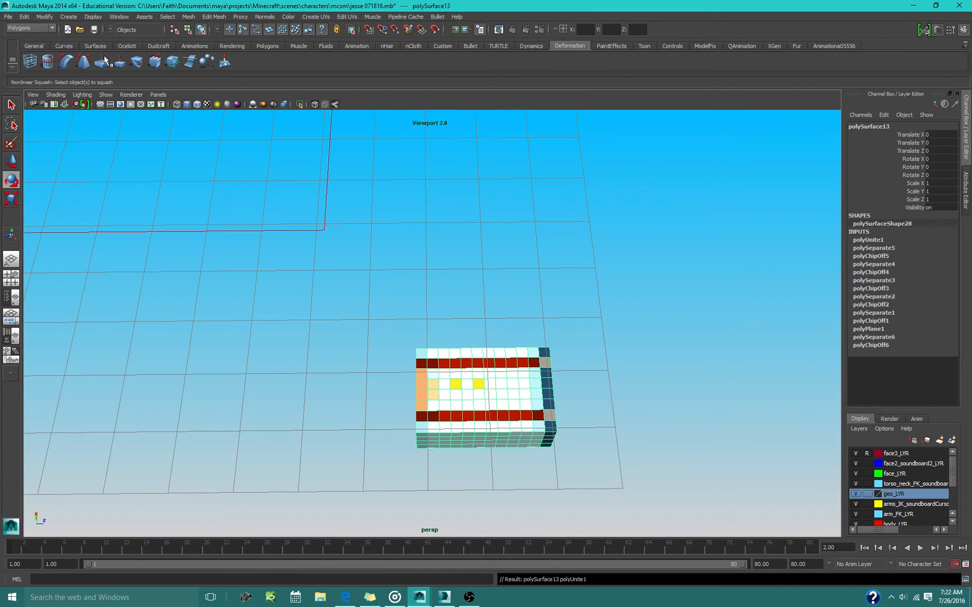
click(48, 61)
click(30, 62)
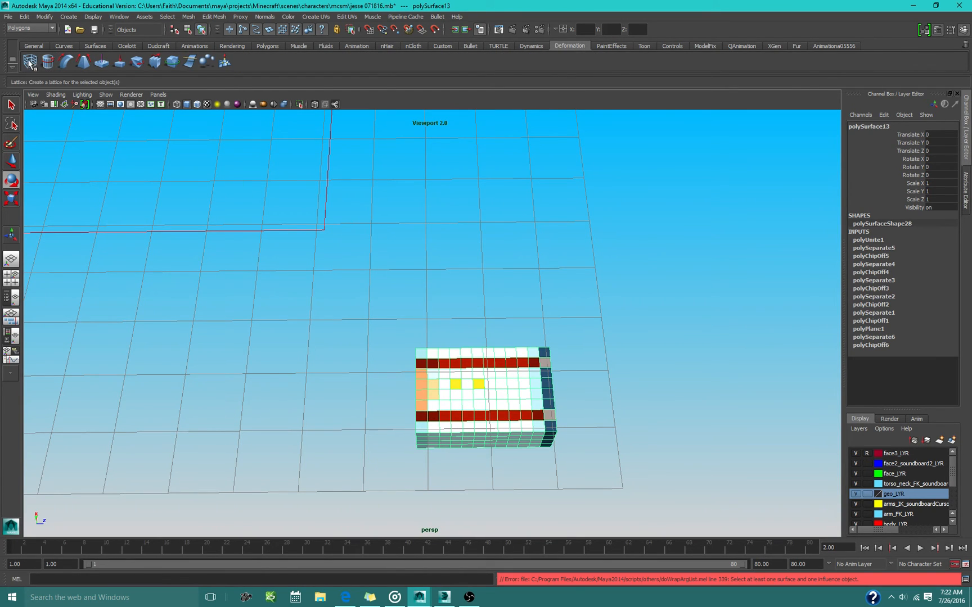
click(917, 240)
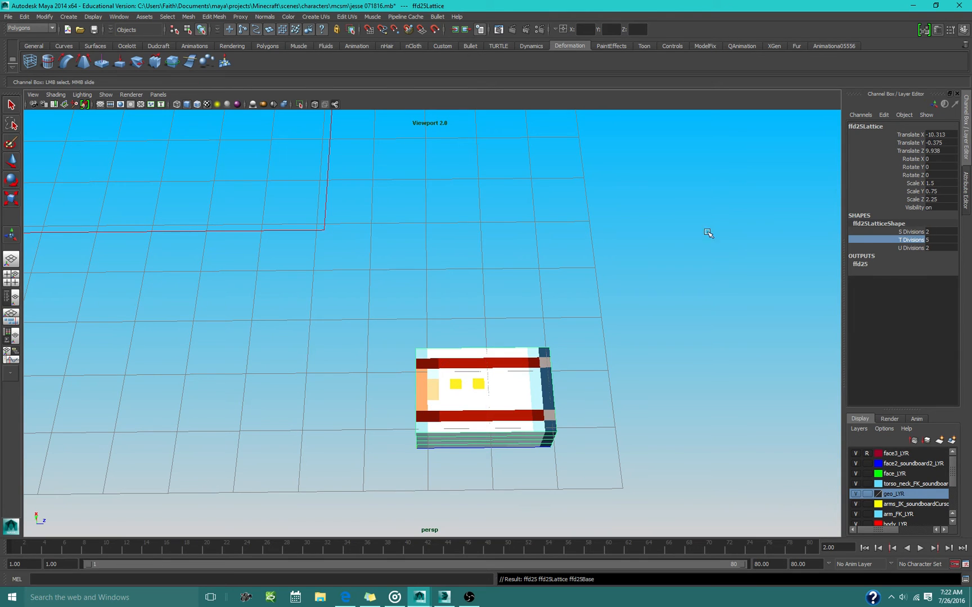
middle_drag(708, 233, 507, 238)
Switch to lattice point selection and snap the points on the torso's left side and neck end to the nearest grid lines
alt+drag(507, 238, 525, 321)
right_drag(430, 202, 403, 190)
alt+drag(428, 210, 408, 230)
drag(469, 222, 433, 293)
click(11, 161)
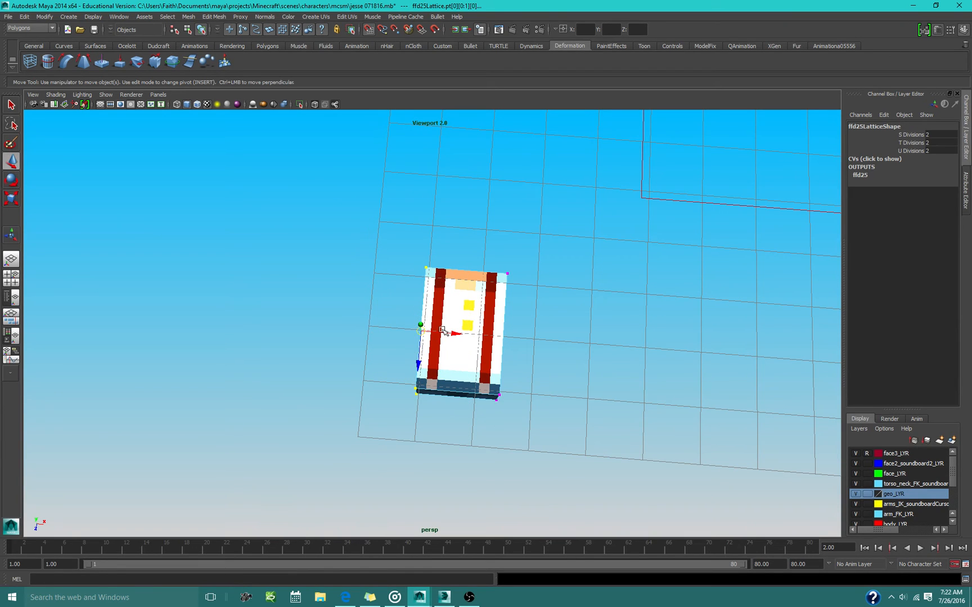
drag(441, 332, 442, 334)
drag(549, 257, 413, 291)
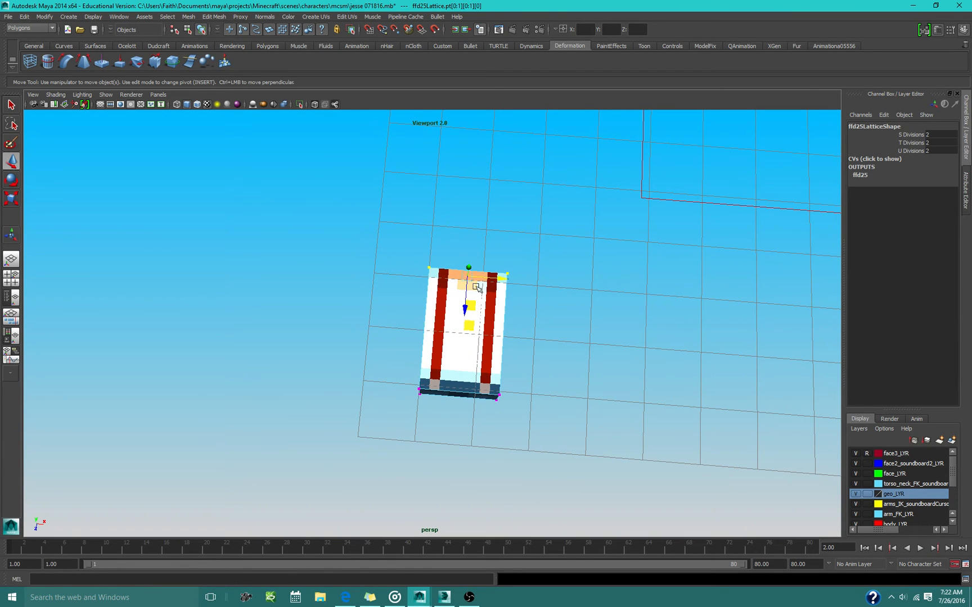
In the top view, grid-snap the lattice's waist-end points to Z 15 and its right-hand points to X -7
click(10, 279)
key(space)
key(f)
scroll(275, 308, down, 10)
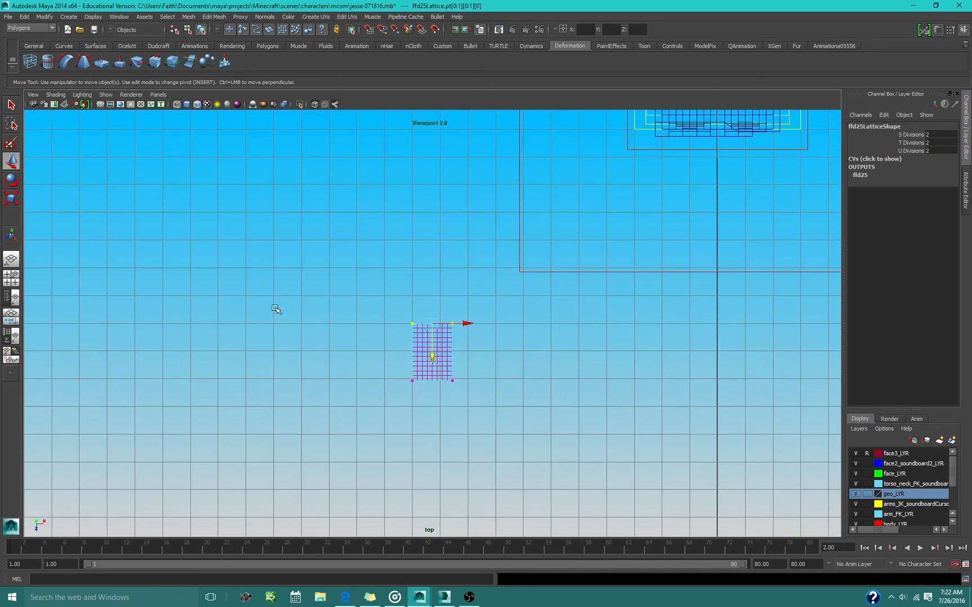
scroll(437, 359, up, 1)
alt+middle_drag(468, 372, 490, 298)
scroll(462, 337, up, 2)
key(x)
drag(405, 383, 460, 472)
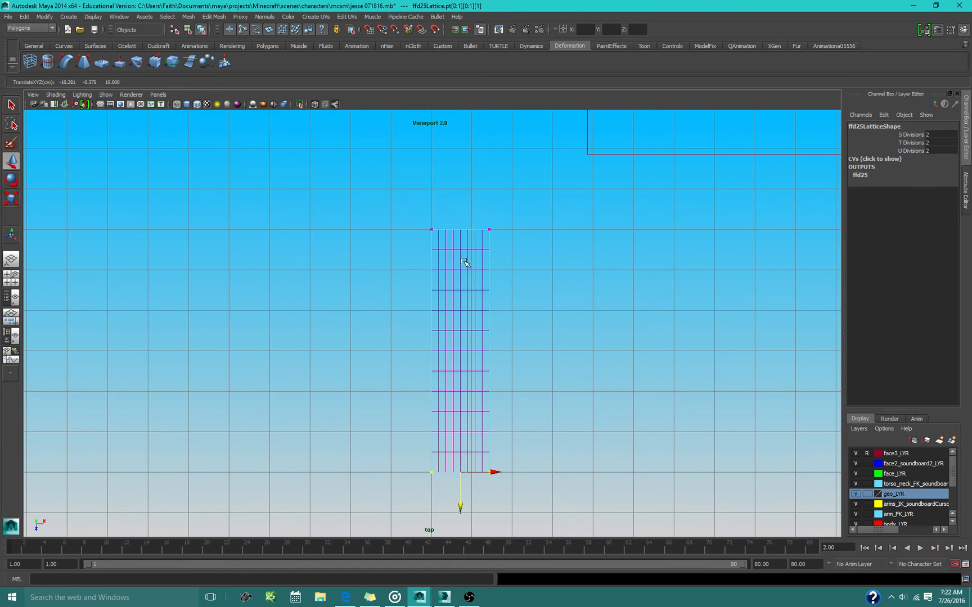
drag(525, 191, 485, 472)
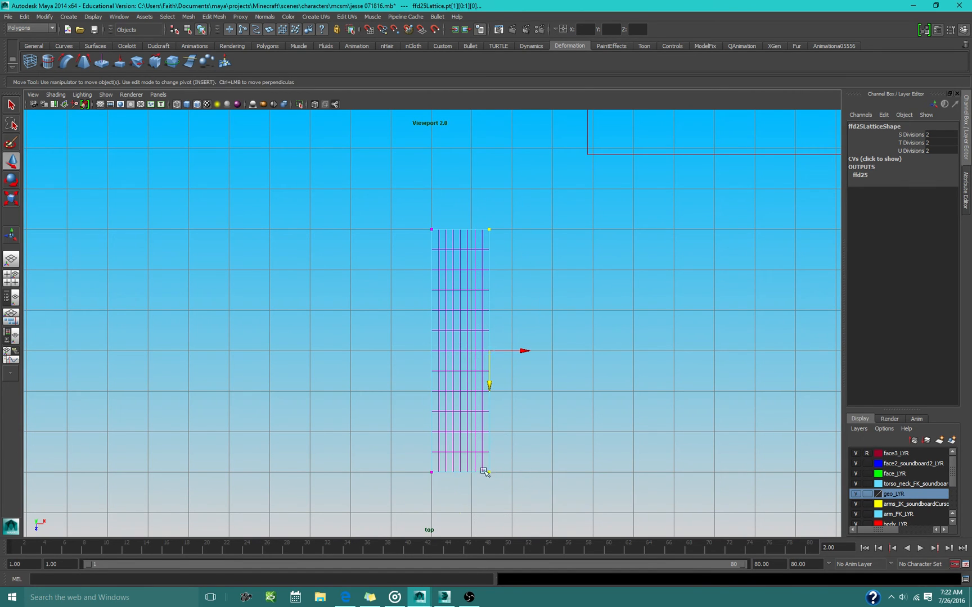
drag(505, 355, 580, 351)
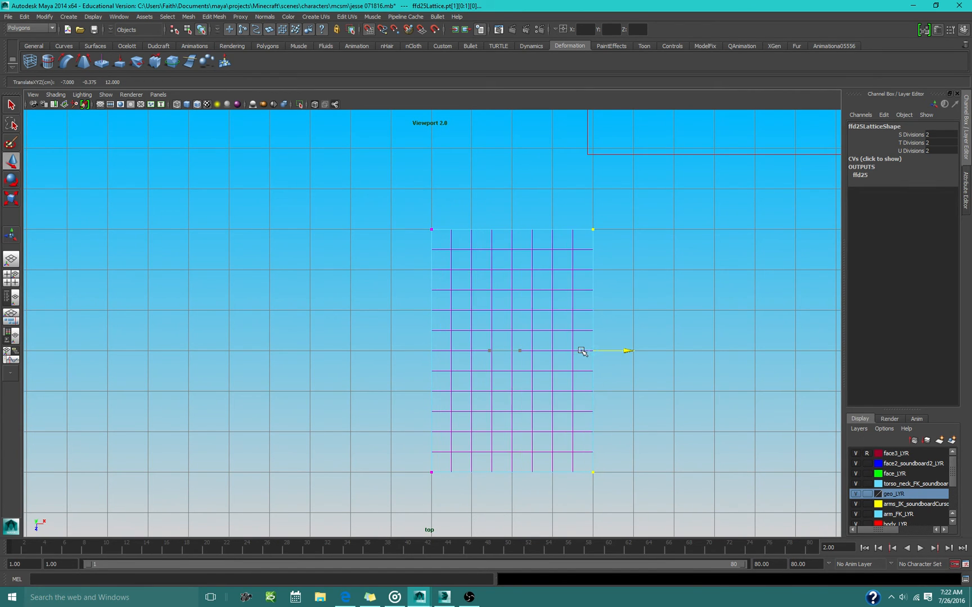
In the side view, grid-snap the lattice's underside points downward until the torso is two grid units thick
key(space)
key(space)
alt+right_drag(566, 372, 439, 401)
alt+middle_drag(436, 400, 618, 228)
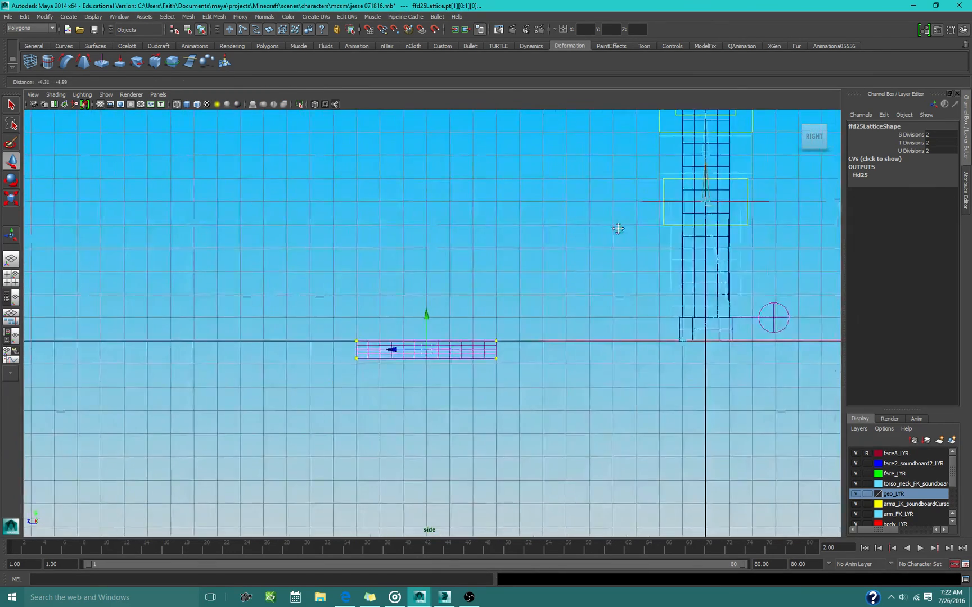
alt+right_drag(618, 228, 546, 360)
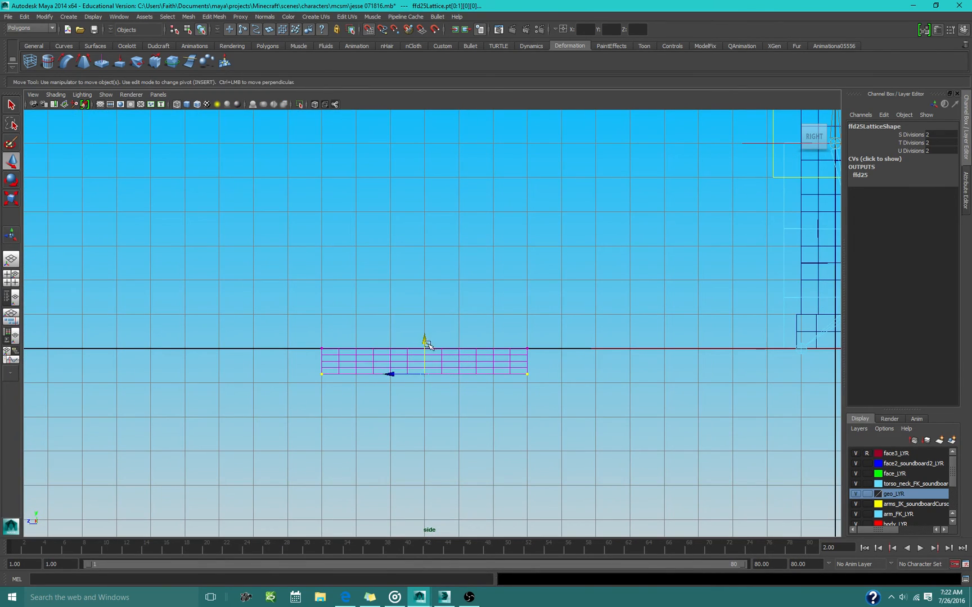
drag(427, 344, 432, 419)
drag(301, 325, 557, 364)
Delete the torso mesh's history and center its pivot
click(427, 365)
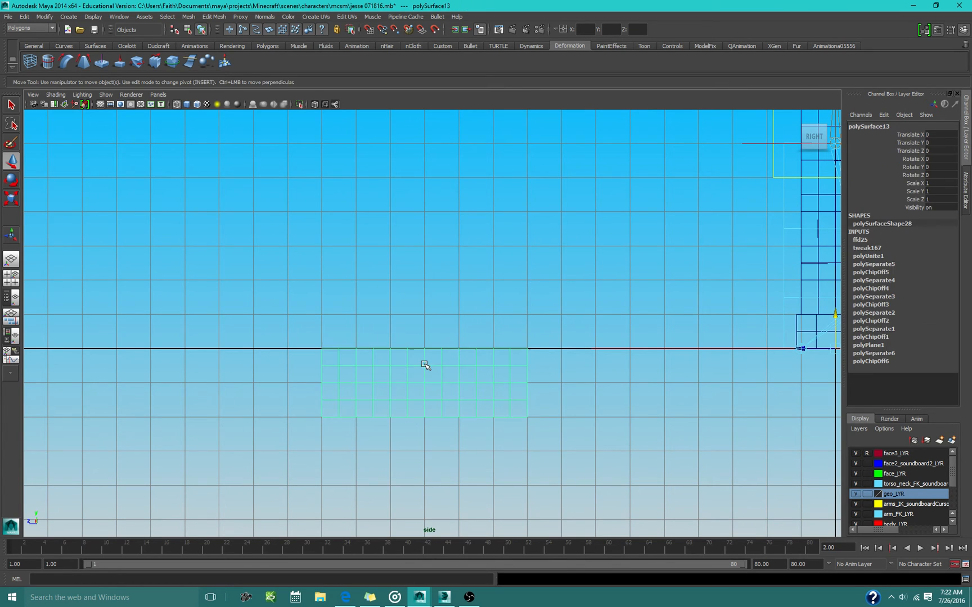
click(25, 16)
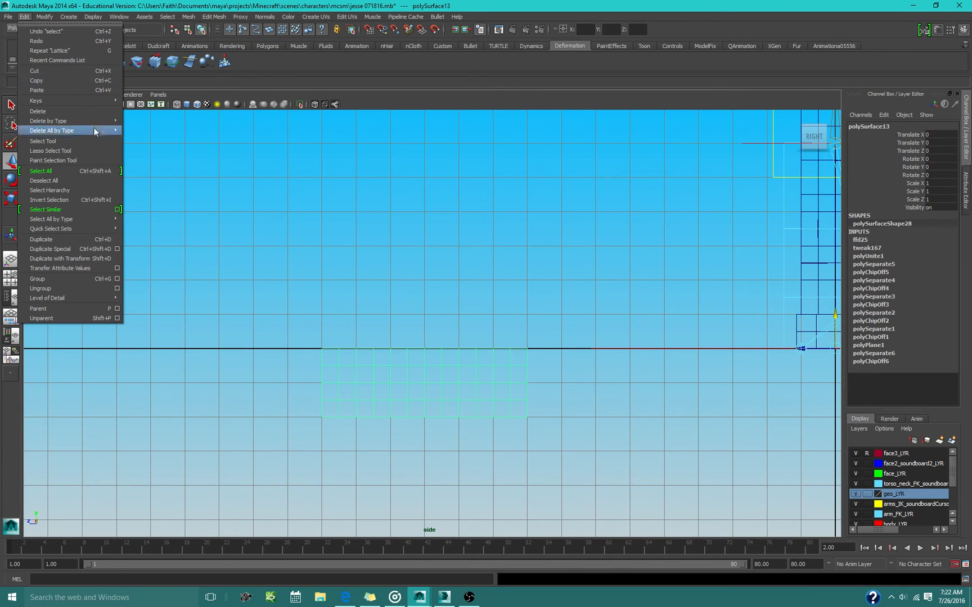
click(143, 127)
click(45, 17)
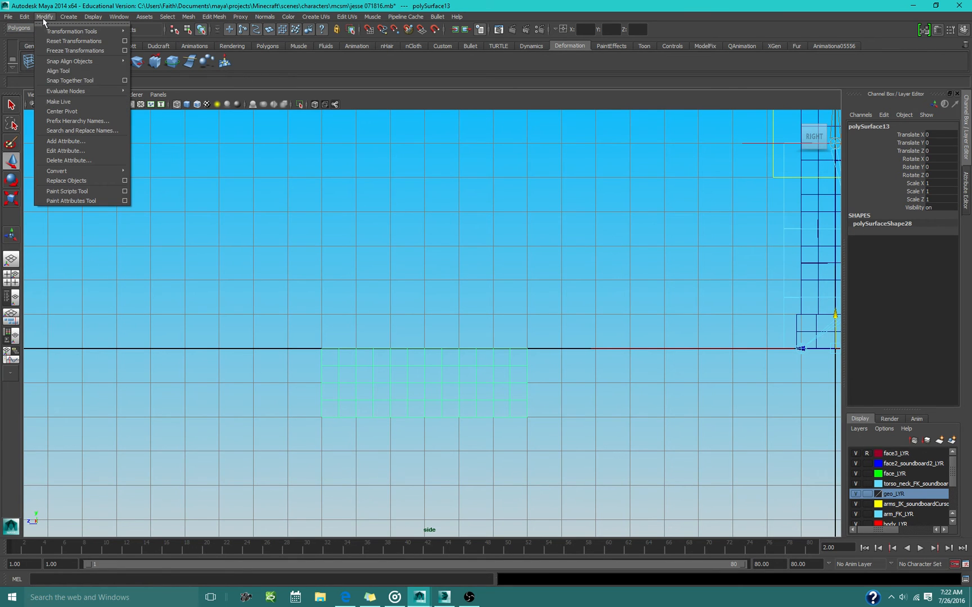
click(64, 111)
Display textures with the wireframe overlaid in the side view and rotate the torso 90 degrees in X to stand it upright
scroll(490, 403, down, 3)
alt+middle_drag(532, 341, 411, 442)
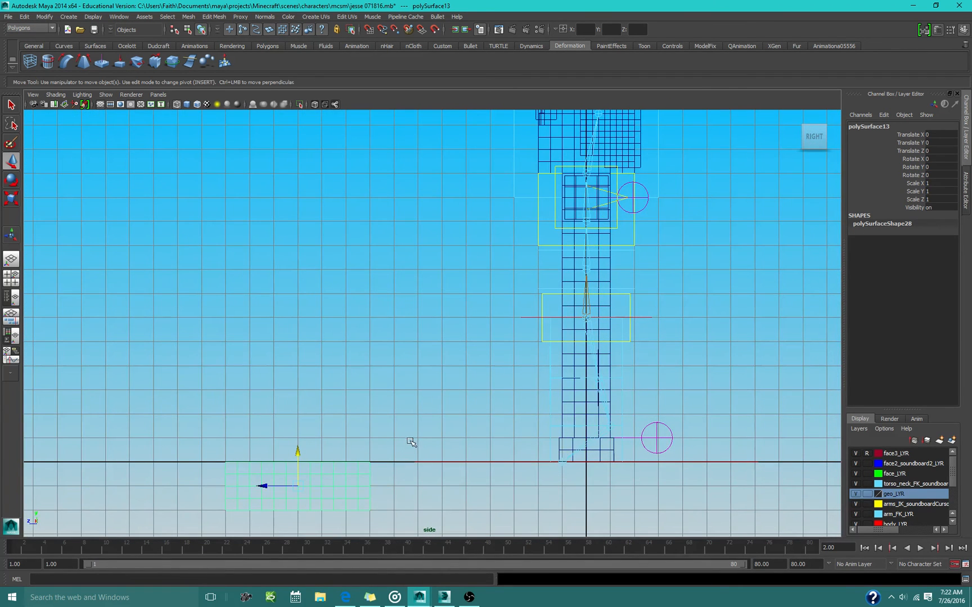
key(6)
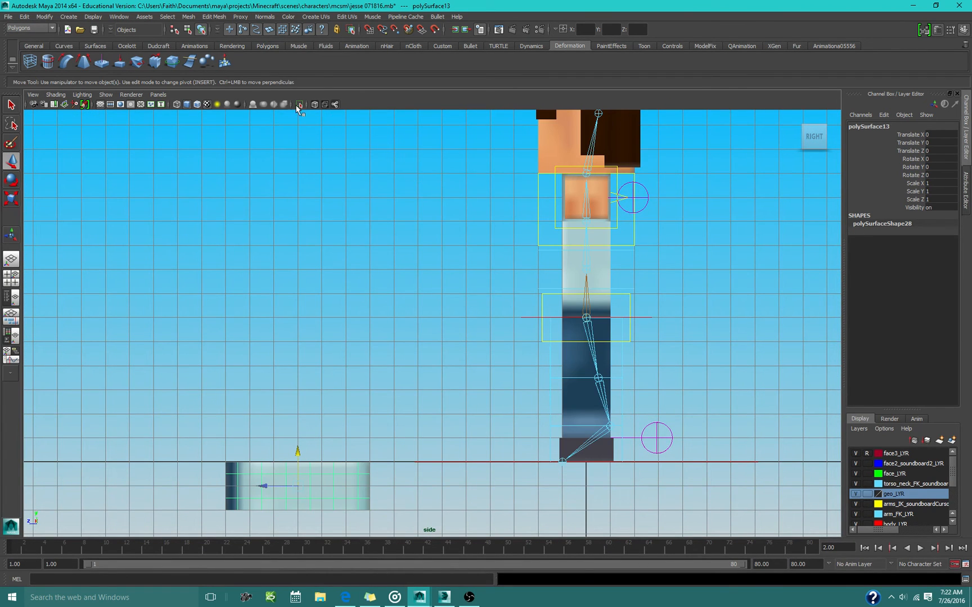
click(299, 105)
click(575, 358)
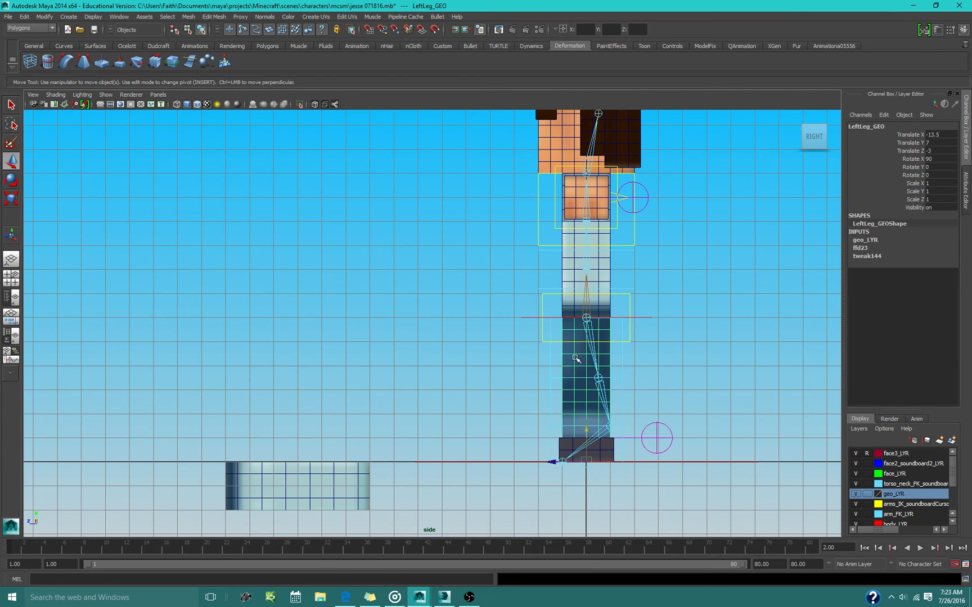
click(328, 484)
key(e)
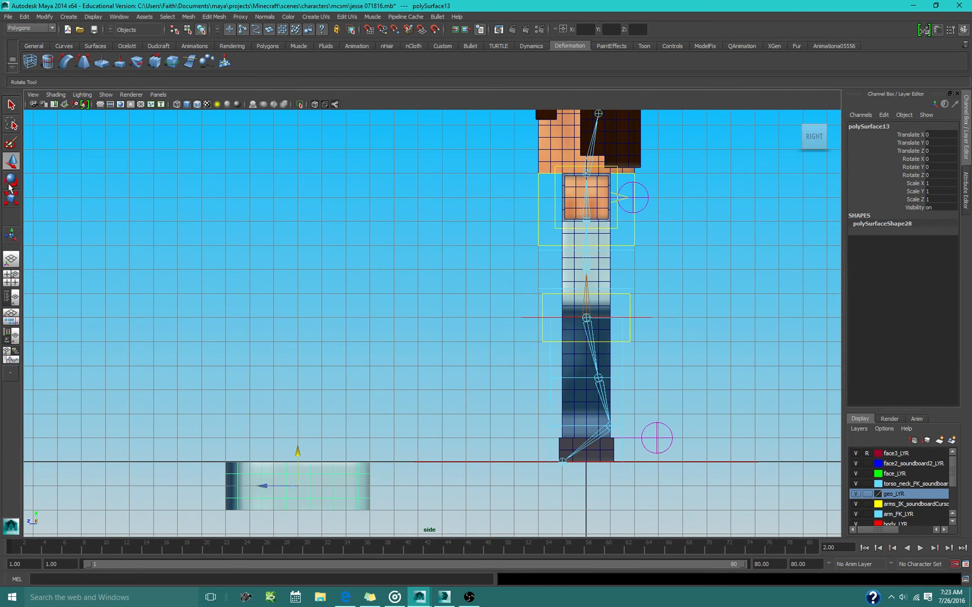
drag(275, 444, 259, 507)
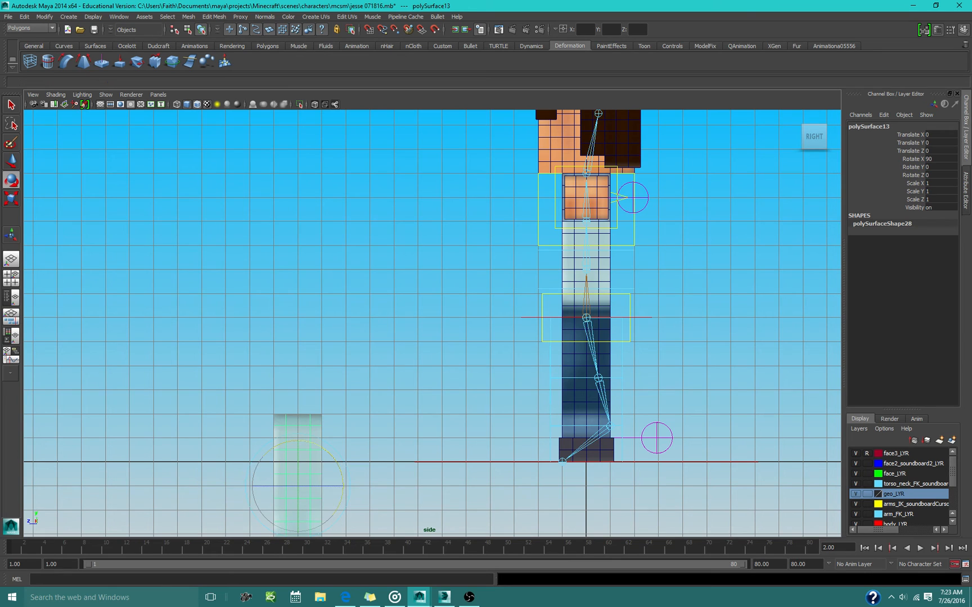
Snap the torso into place on the character between head and legs, at Translate X 9, Y 10, Z -12
click(11, 162)
middle_drag(497, 406, 583, 260)
key(space)
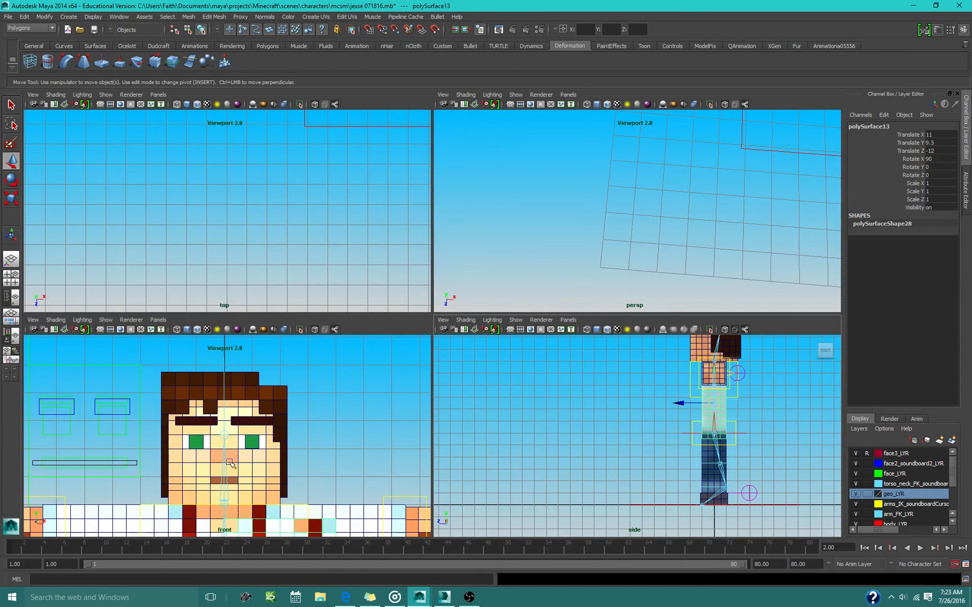
alt+middle_drag(243, 528, 252, 393)
key(v)
drag(289, 426, 240, 439)
Examine in the perspective view how the placed torso fits the character's head, arms and legs from several sides
key(space)
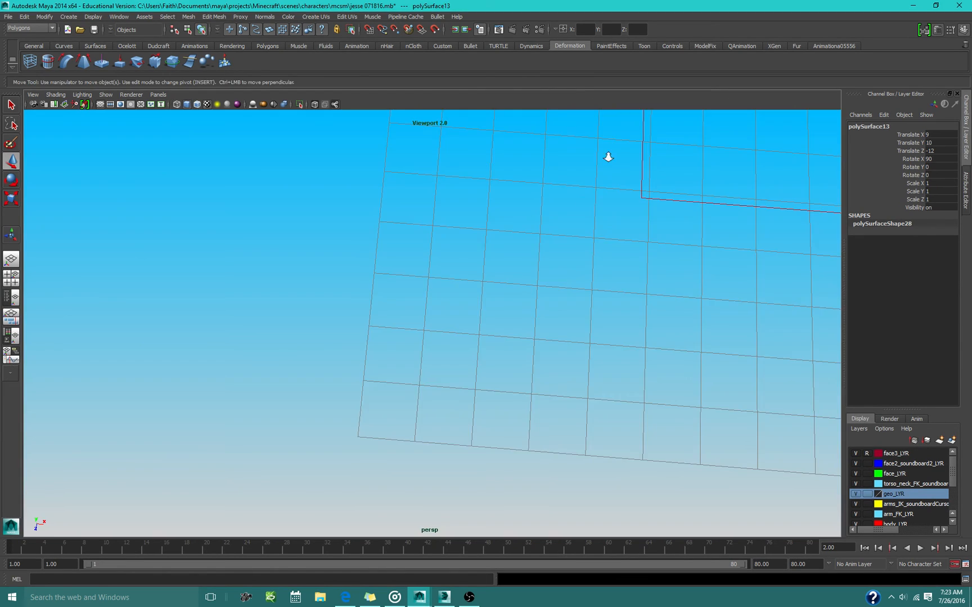
scroll(606, 157, down, 6)
alt+drag(605, 181, 591, 113)
alt+middle_drag(590, 112, 545, 238)
scroll(534, 281, up, 7)
alt+drag(501, 349, 585, 320)
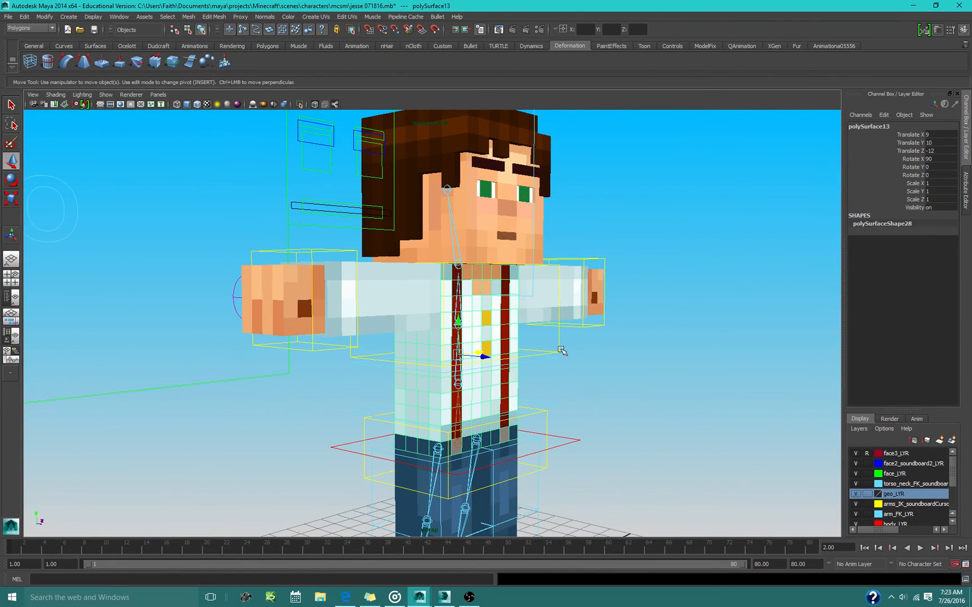
click(558, 351)
scroll(532, 358, down, 3)
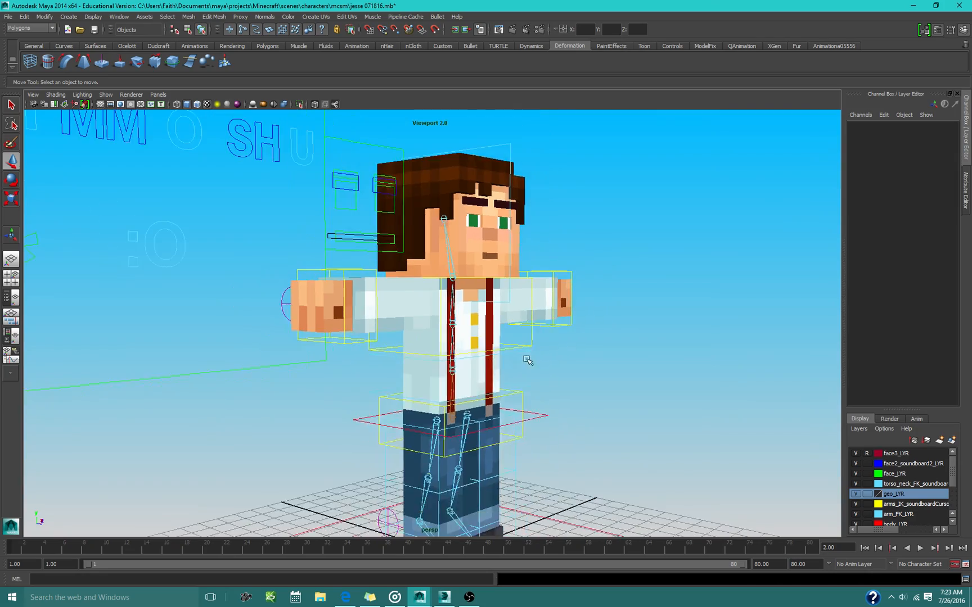
alt+drag(521, 362, 433, 365)
alt+middle_drag(500, 370, 394, 326)
scroll(403, 323, up, 2)
alt+drag(404, 323, 458, 325)
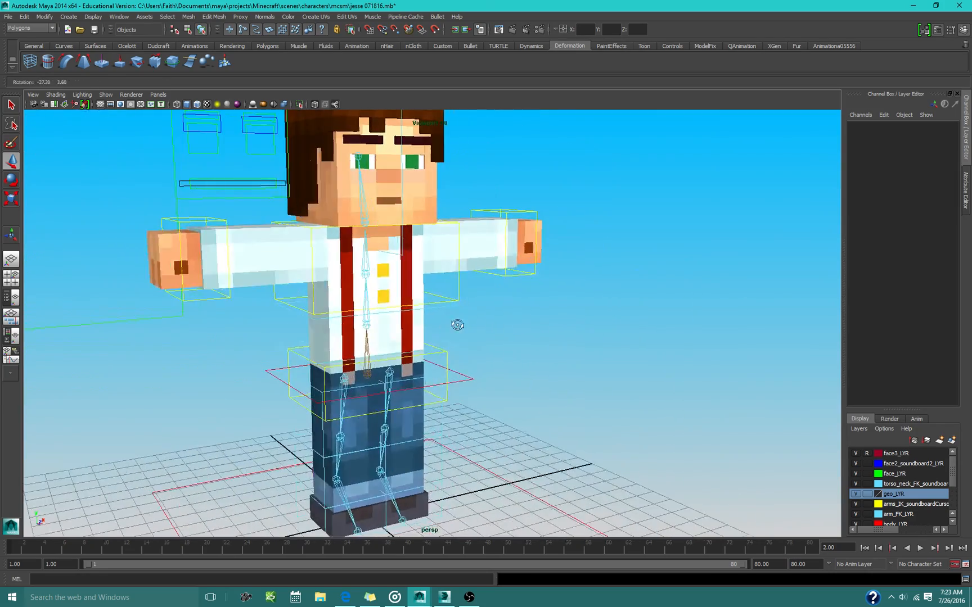
alt+middle_drag(397, 326, 445, 411)
alt+drag(512, 352, 405, 351)
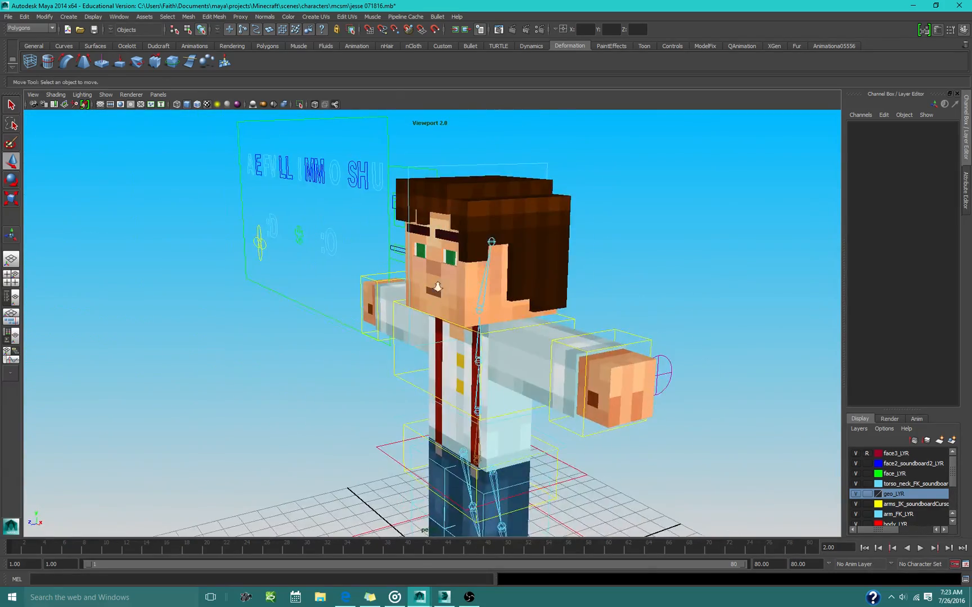
scroll(413, 283, up, 5)
Try rotating the neck_base_CNT control to test the head's movement, and undo the rotation
click(388, 258)
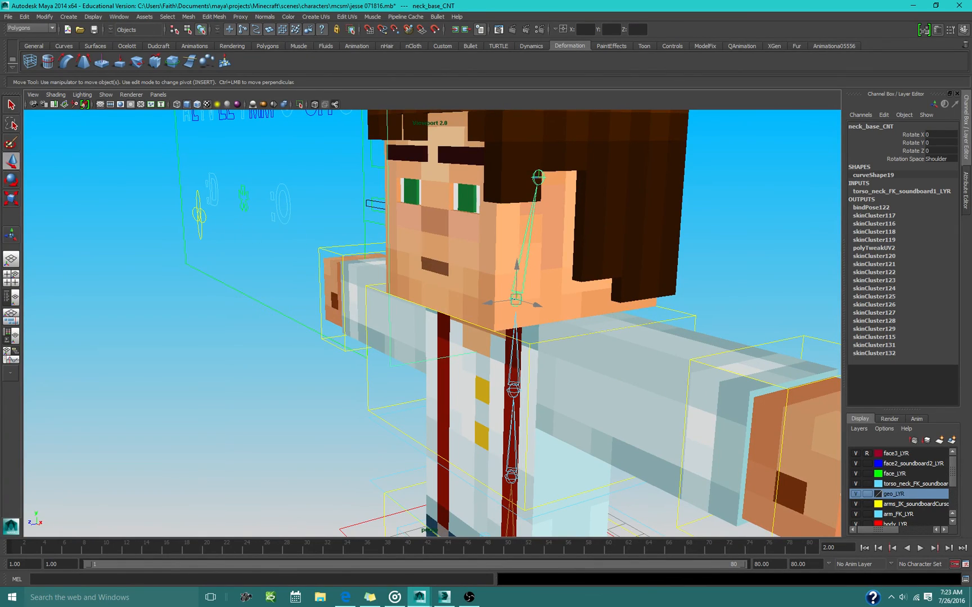
key(e)
mouse_move(509, 297)
mouse_down()
mouse_move(517, 281)
mouse_move(589, 312)
mouse_move(525, 309)
mouse_up()
scroll(498, 310, down, 5)
key(ctrl+z)
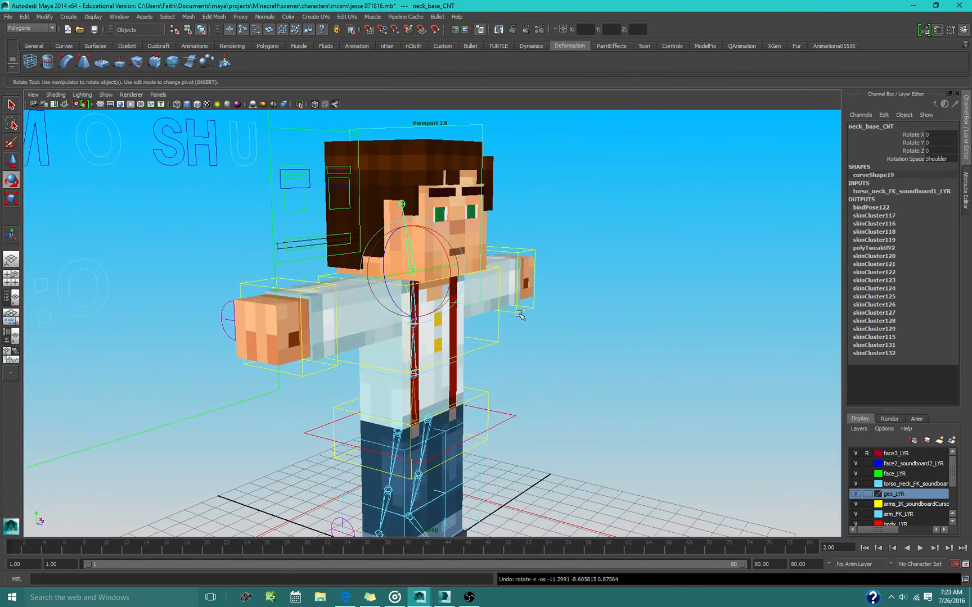
mouse_move(469, 599)
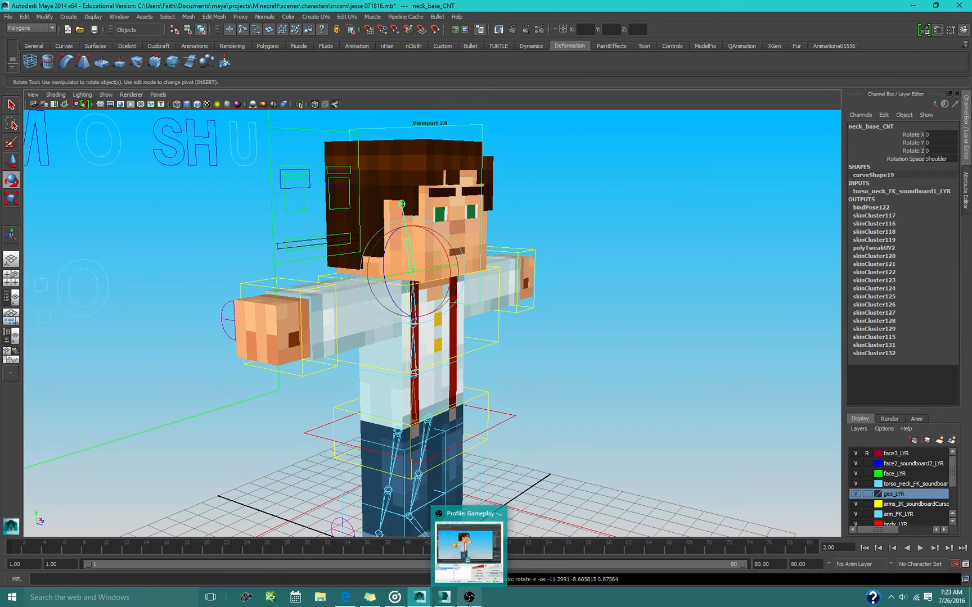
mouse_move(517, 326)
alt+mouse_down()
mouse_move(490, 328)
mouse_move(510, 341)
alt+mouse_up()
click(510, 337)
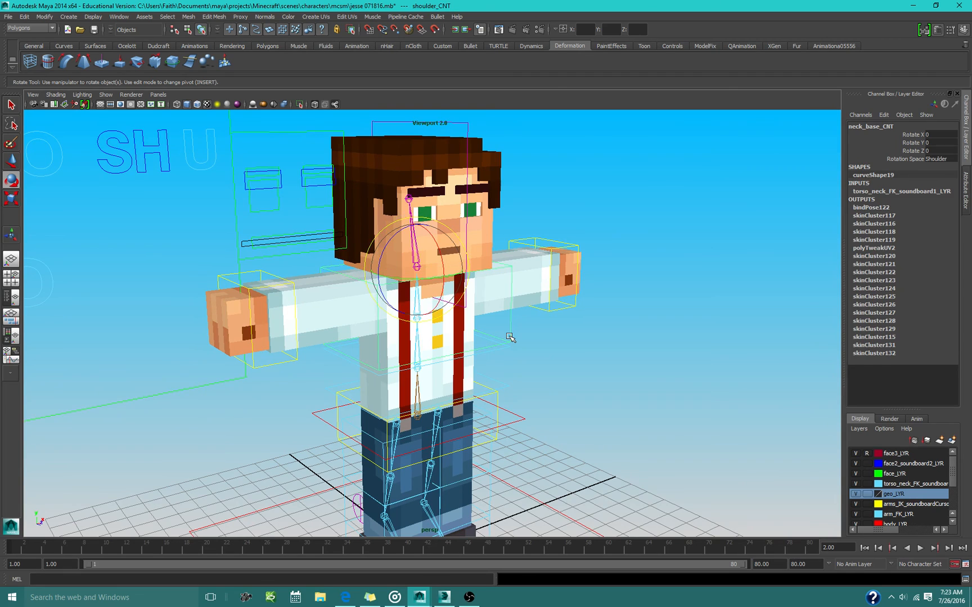
click(544, 369)
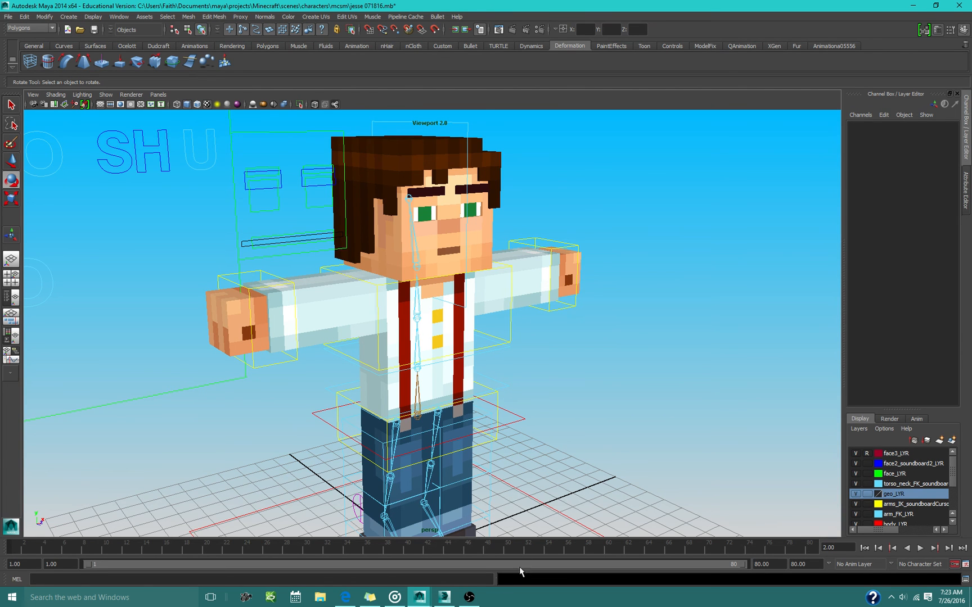
scroll(498, 458, down, 3)
alt+drag(506, 436, 419, 443)
alt+middle_drag(419, 443, 367, 424)
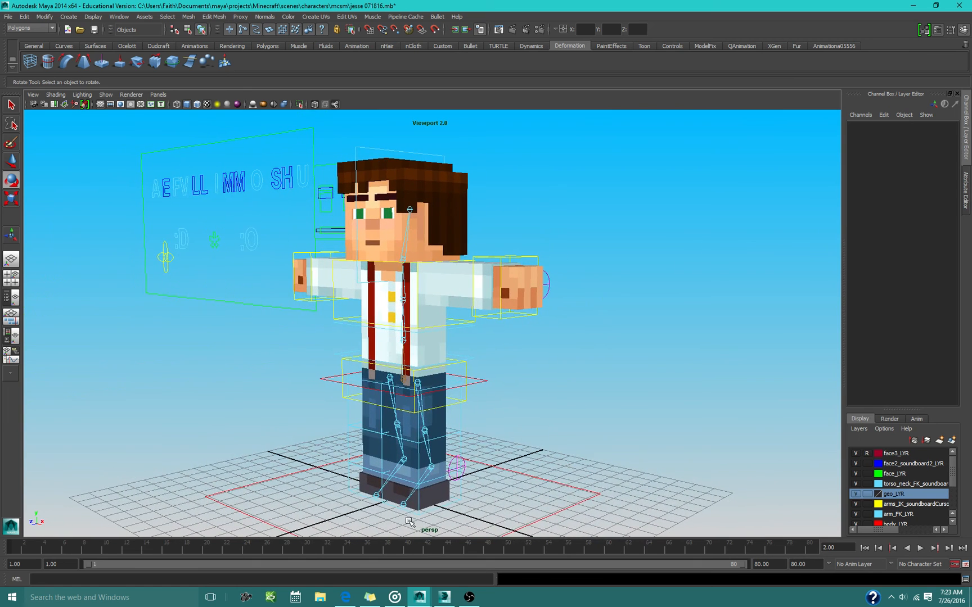
click(474, 599)
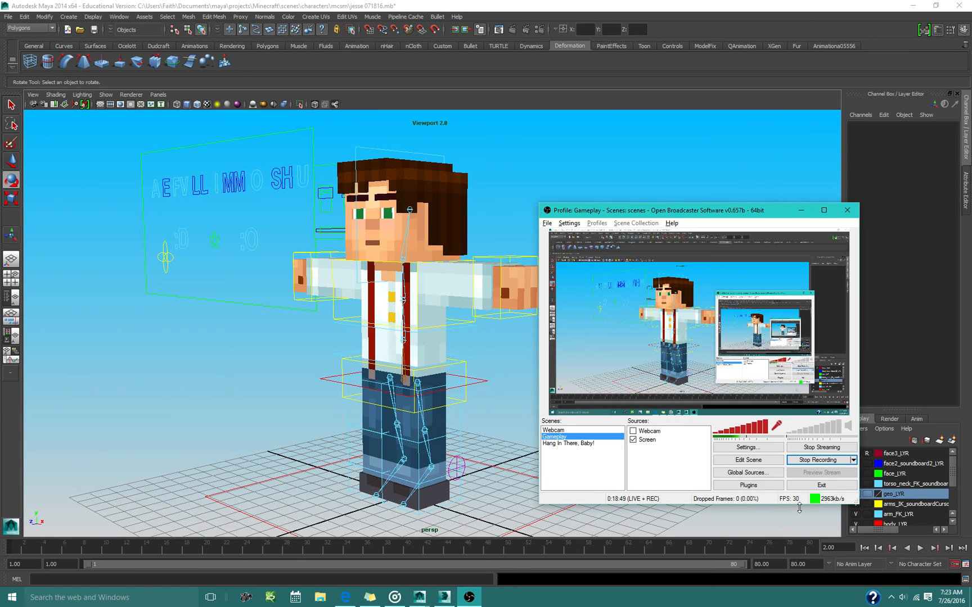